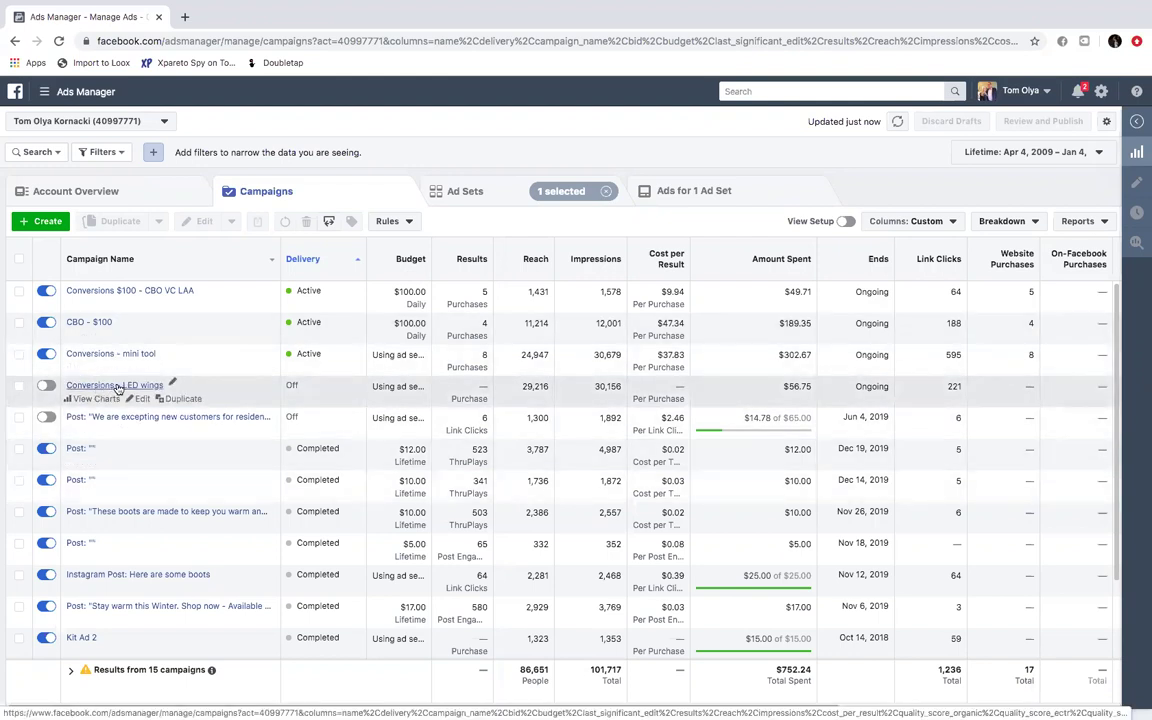
Step: Open the copied ad in the dance ad set of the Conversions - LED wings campaign for editing
click(101, 386)
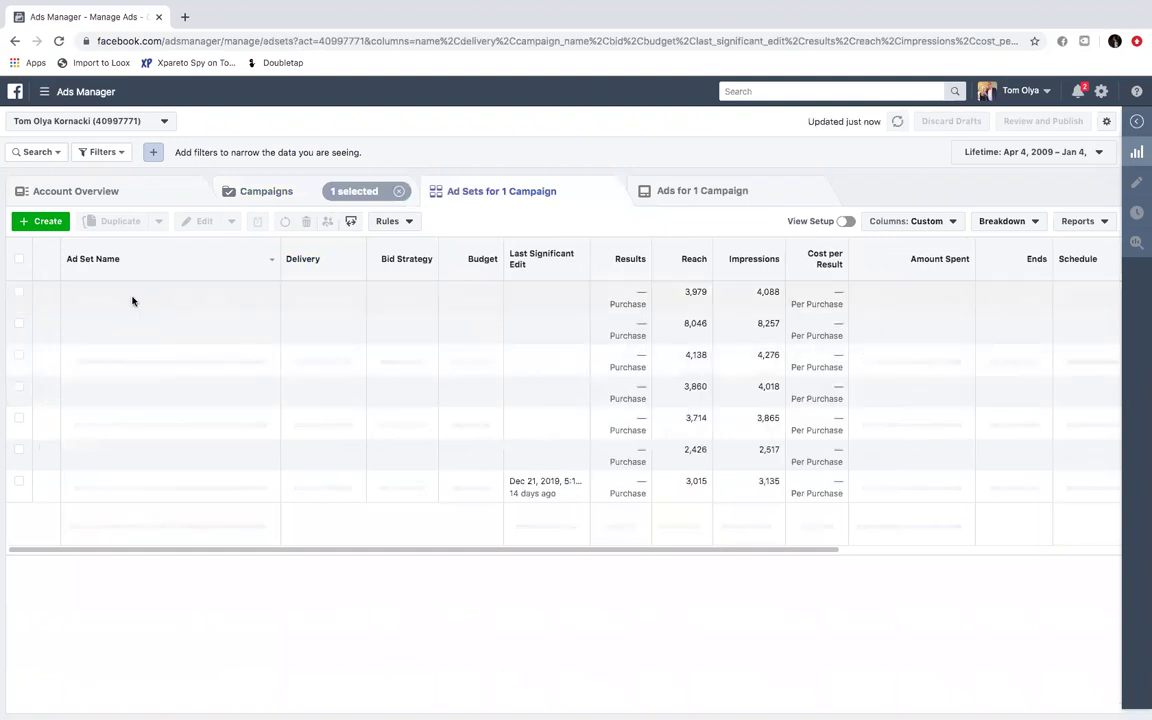
click(661, 194)
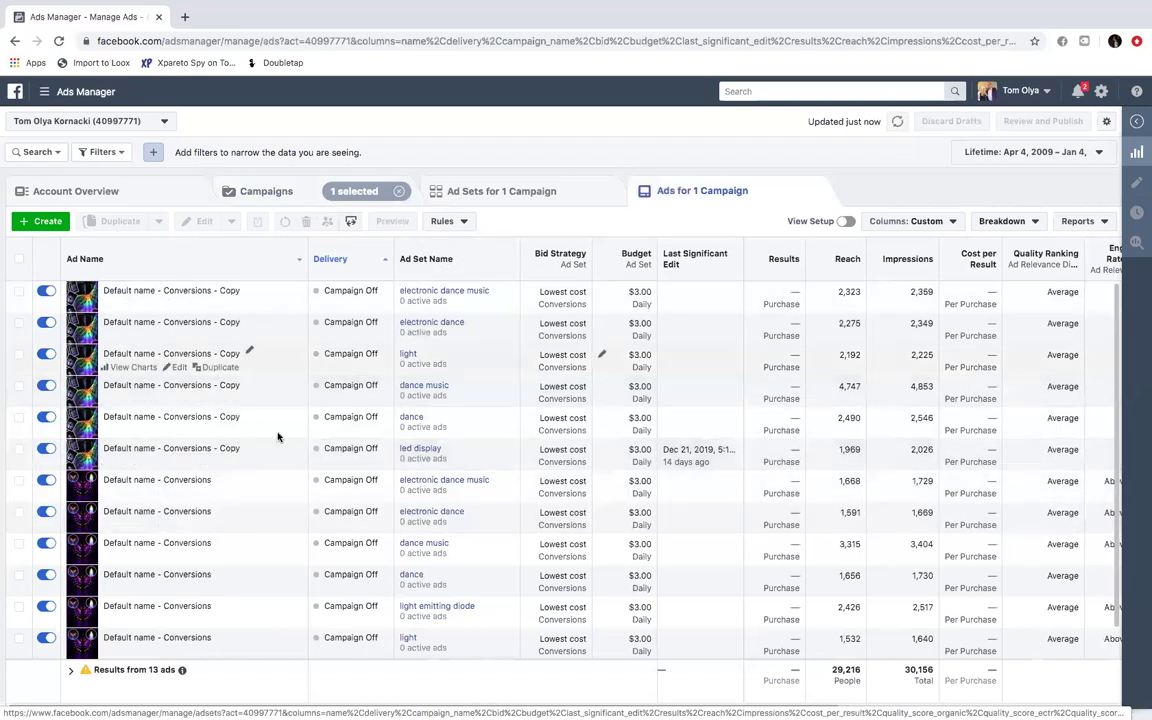
click(175, 430)
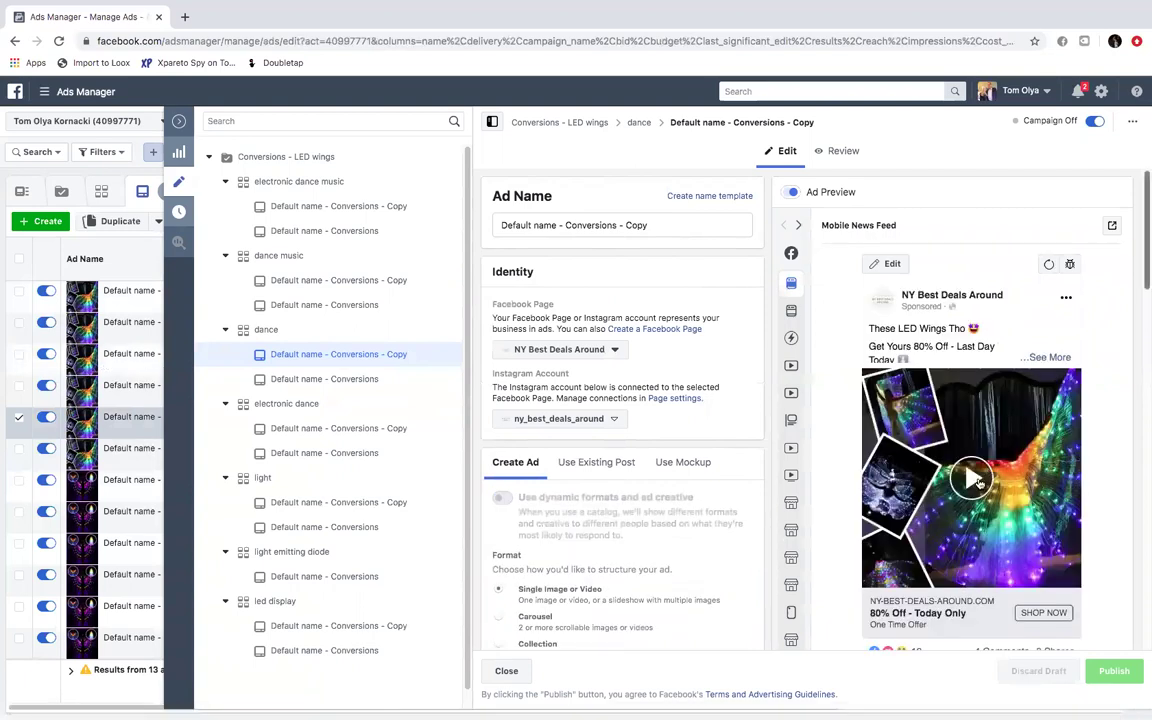
Step: Play the copied dance ad's video in the Mobile News Feed preview and pause it near the end
scroll(980, 497, down, 2)
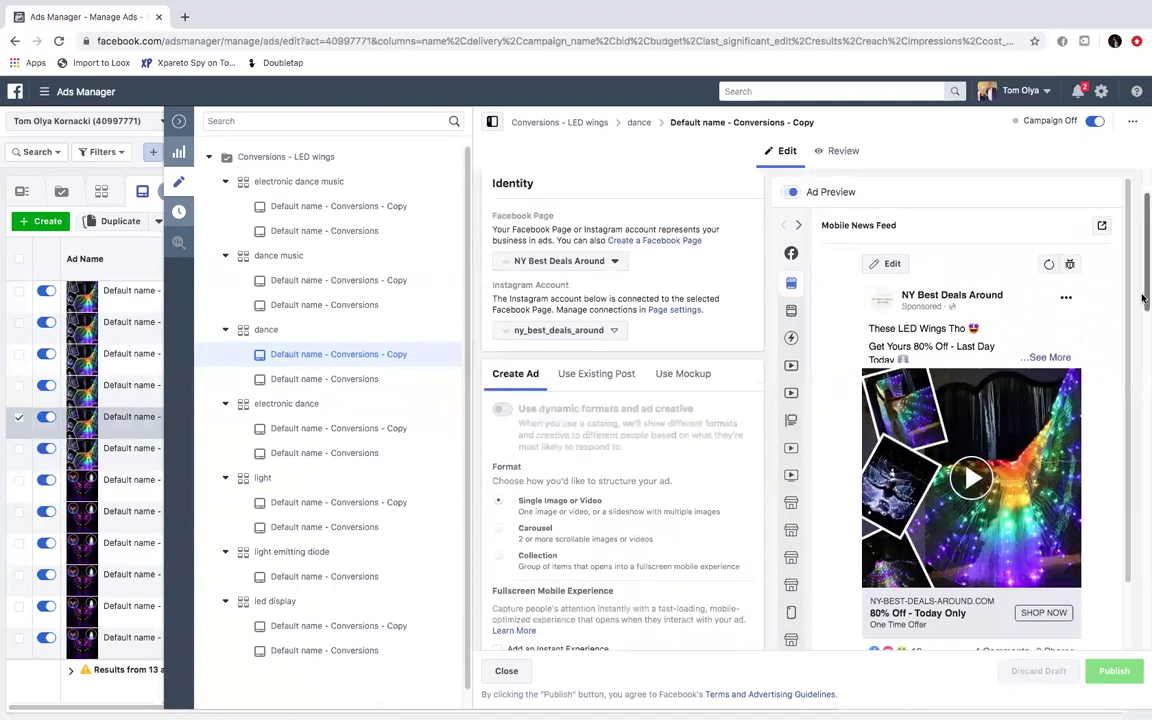
click(970, 484)
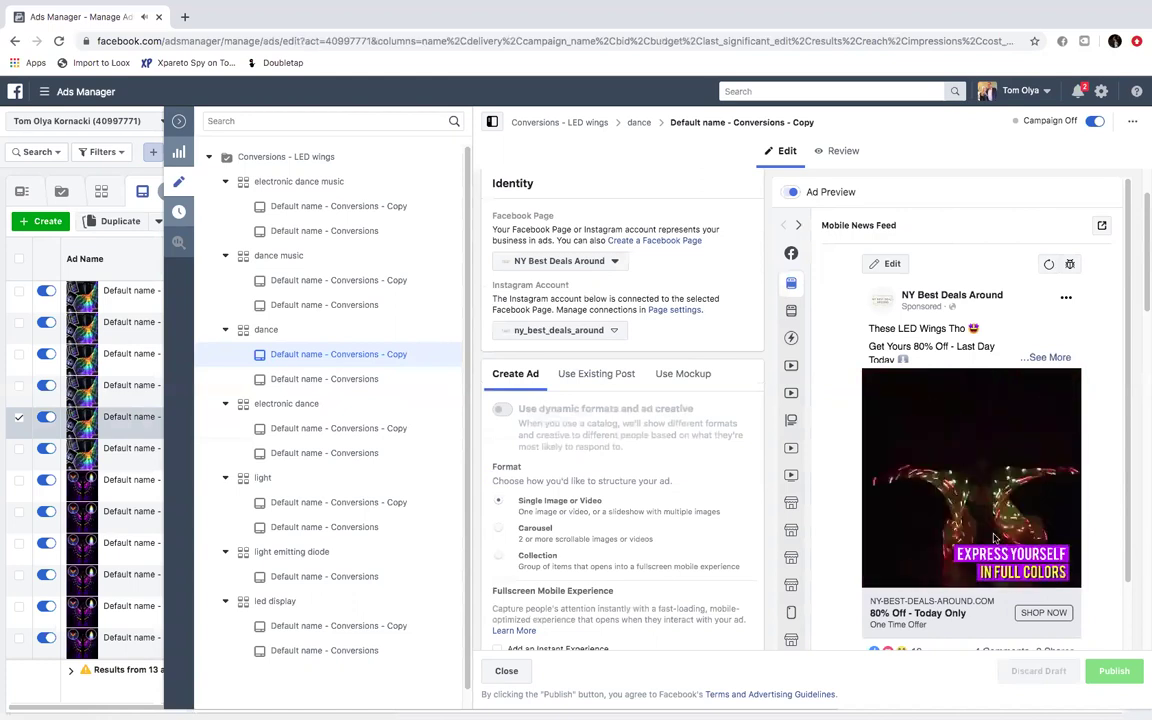
mouse_move(995, 565)
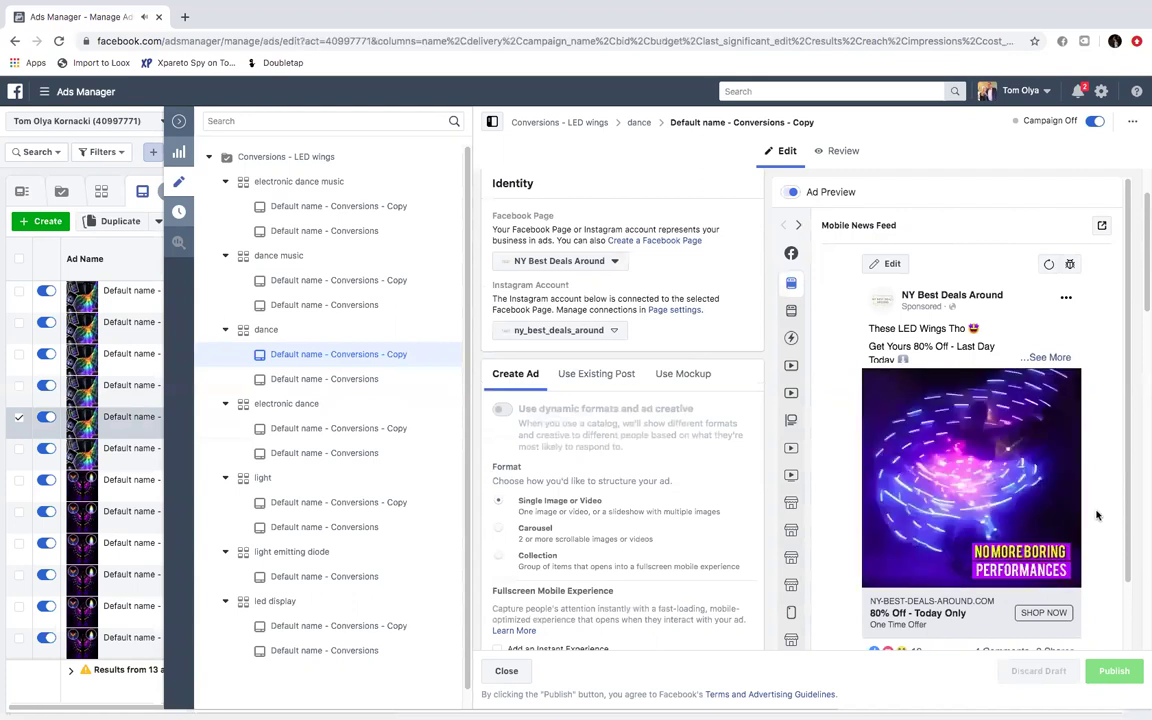
mouse_move(1037, 580)
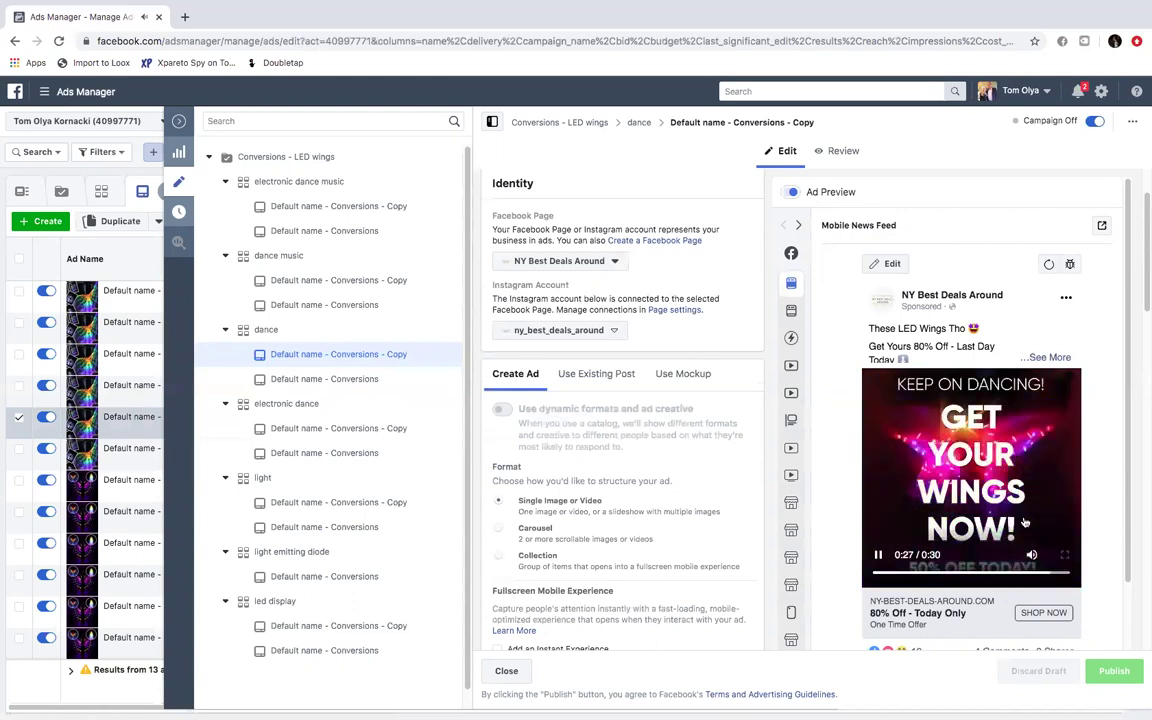
click(879, 555)
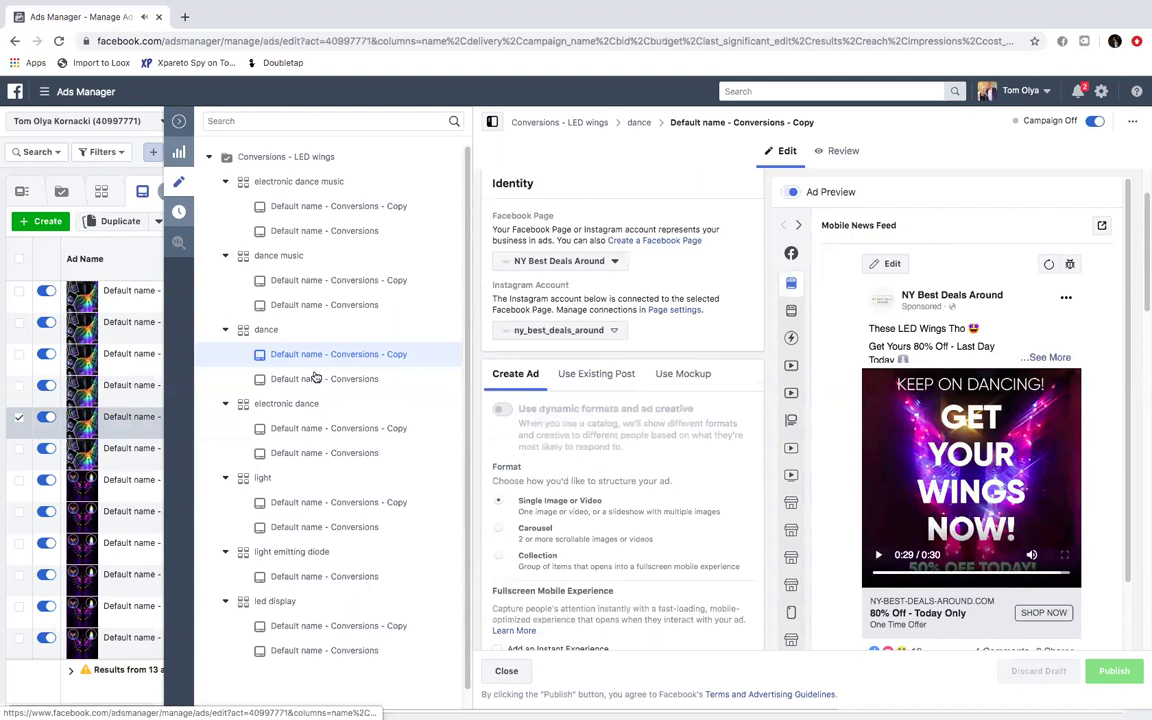
Step: Replay the opening two seconds of the copied dance ad's video, returning it to the start between viewings
click(880, 554)
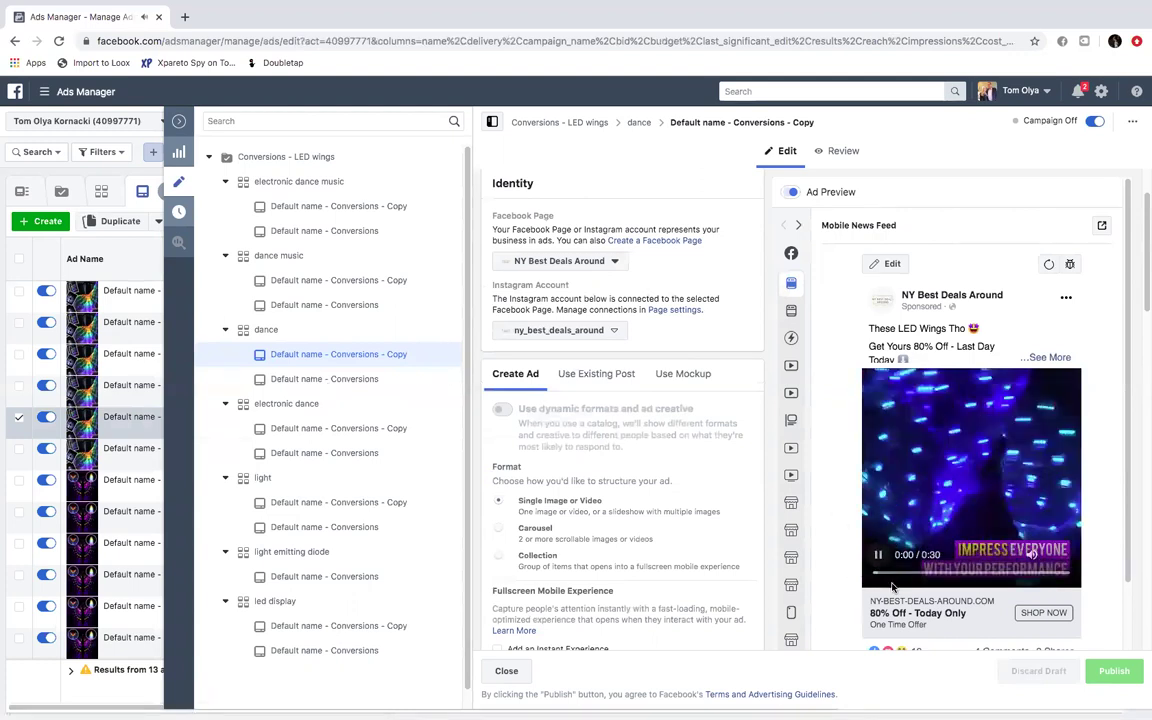
click(1065, 560)
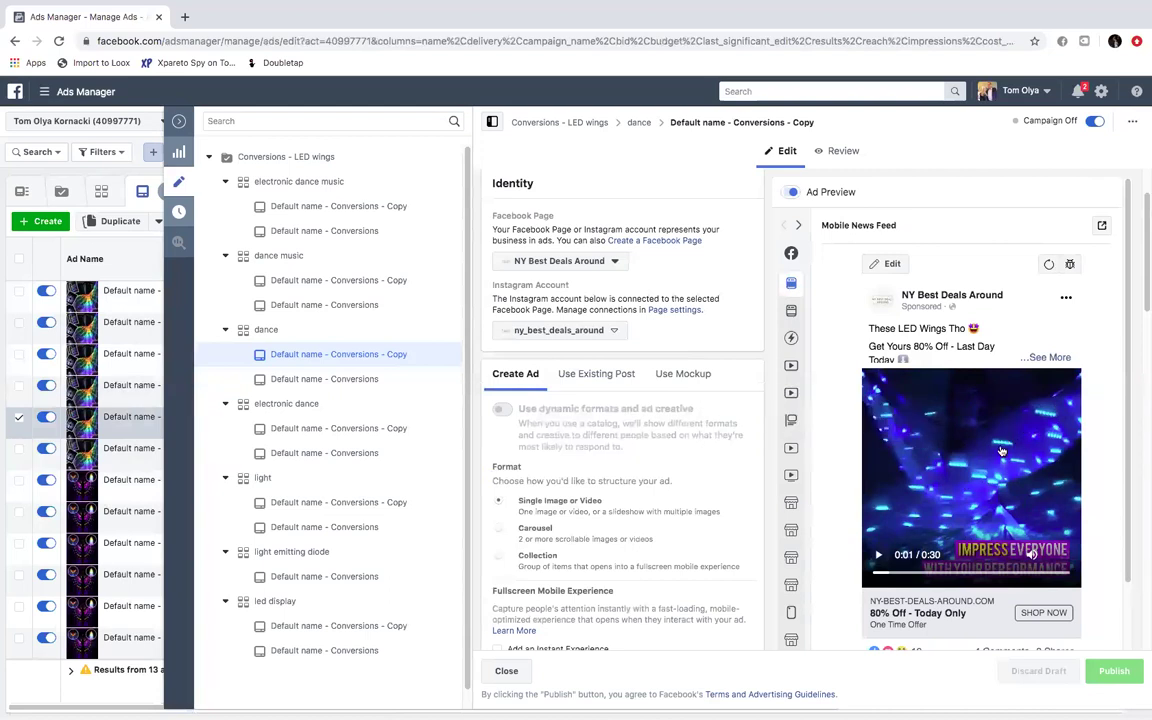
click(901, 577)
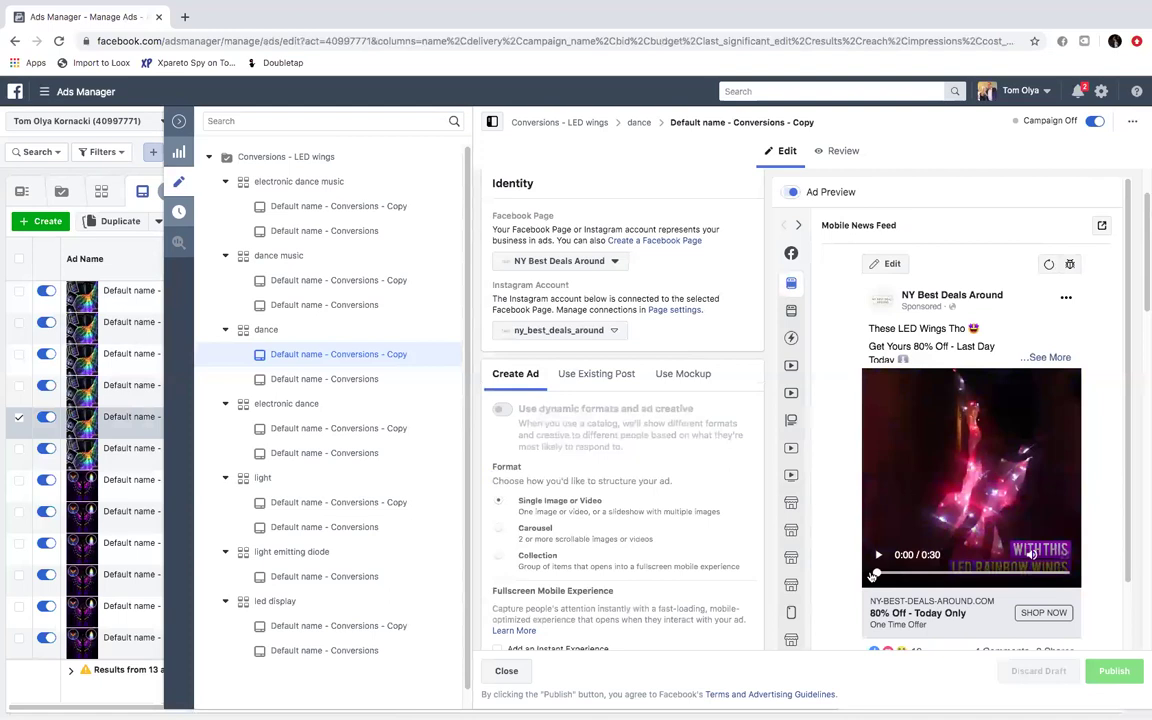
click(876, 575)
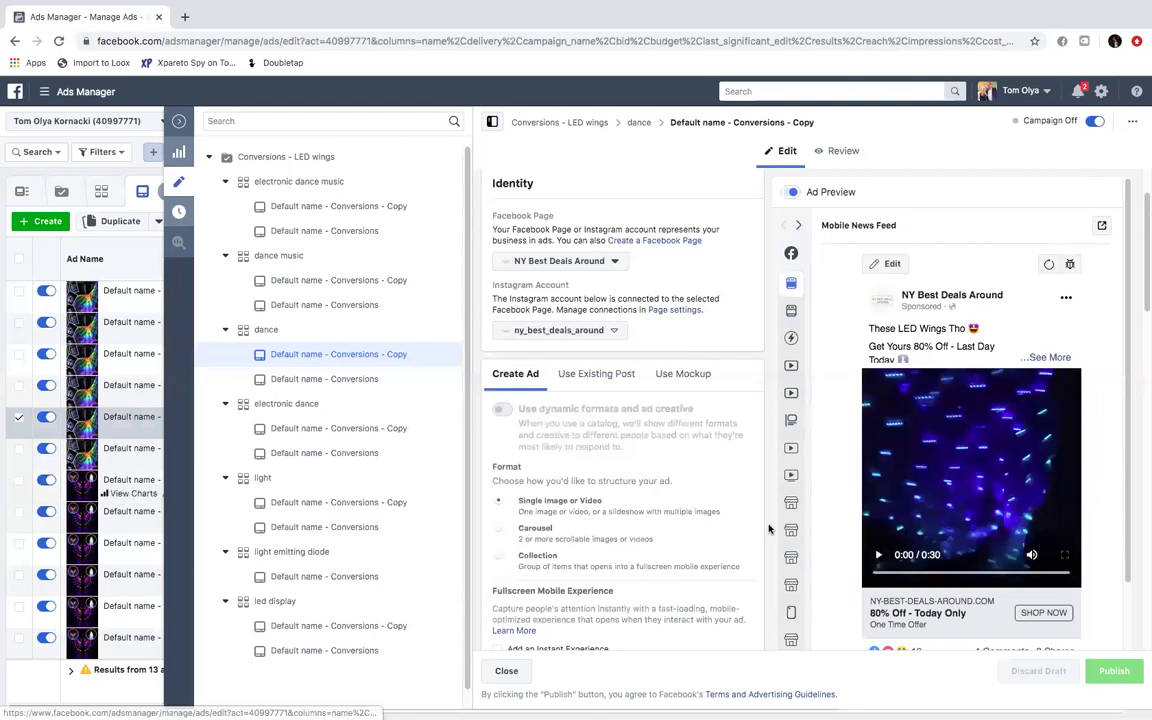
click(877, 556)
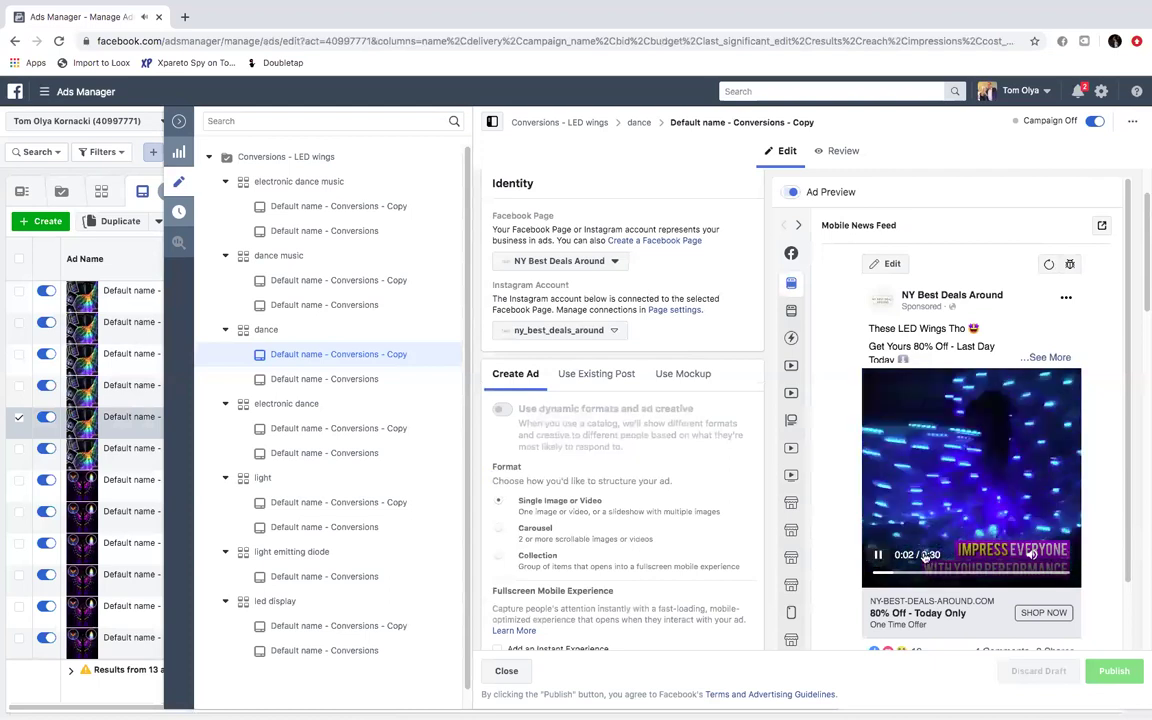
click(1015, 530)
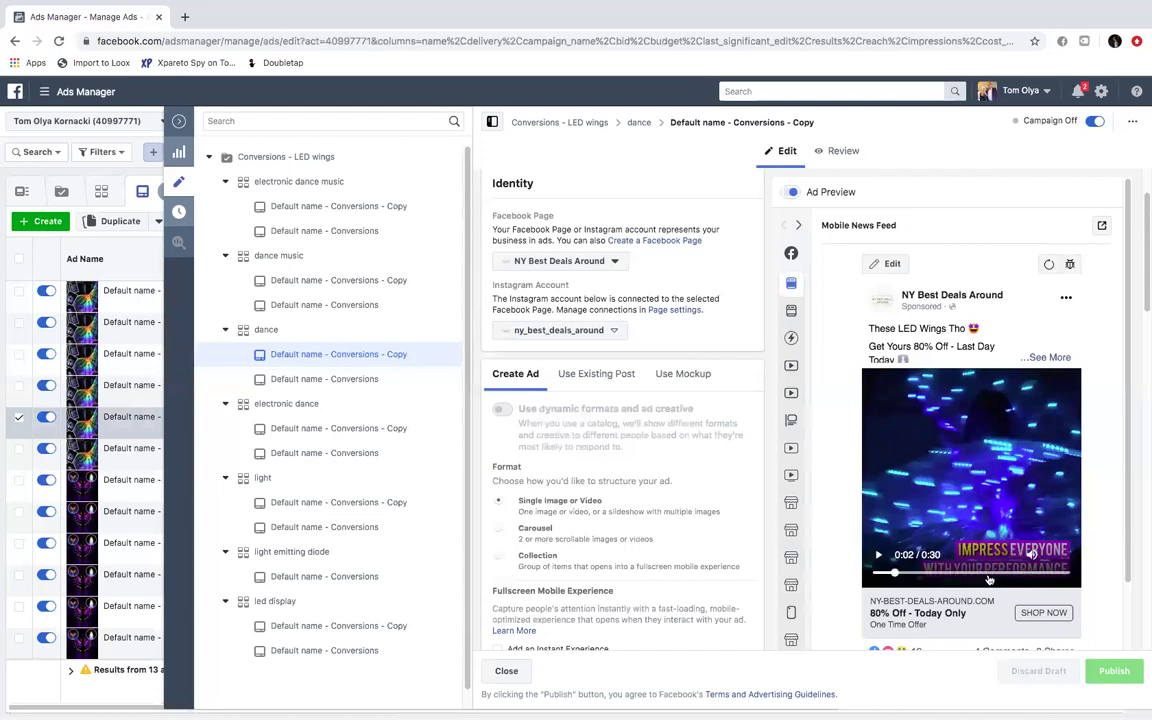
Step: Watch the copied dance ad's video from about 0:19, pause it, and restart it from the beginning
click(998, 576)
click(940, 557)
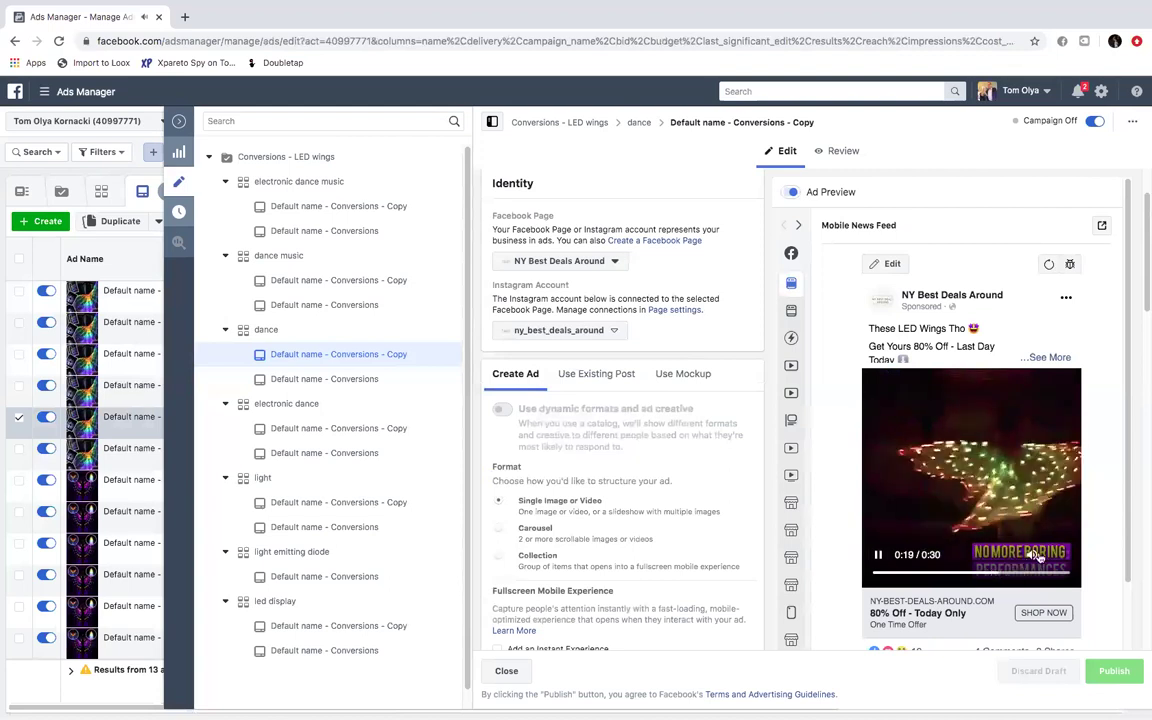
click(980, 474)
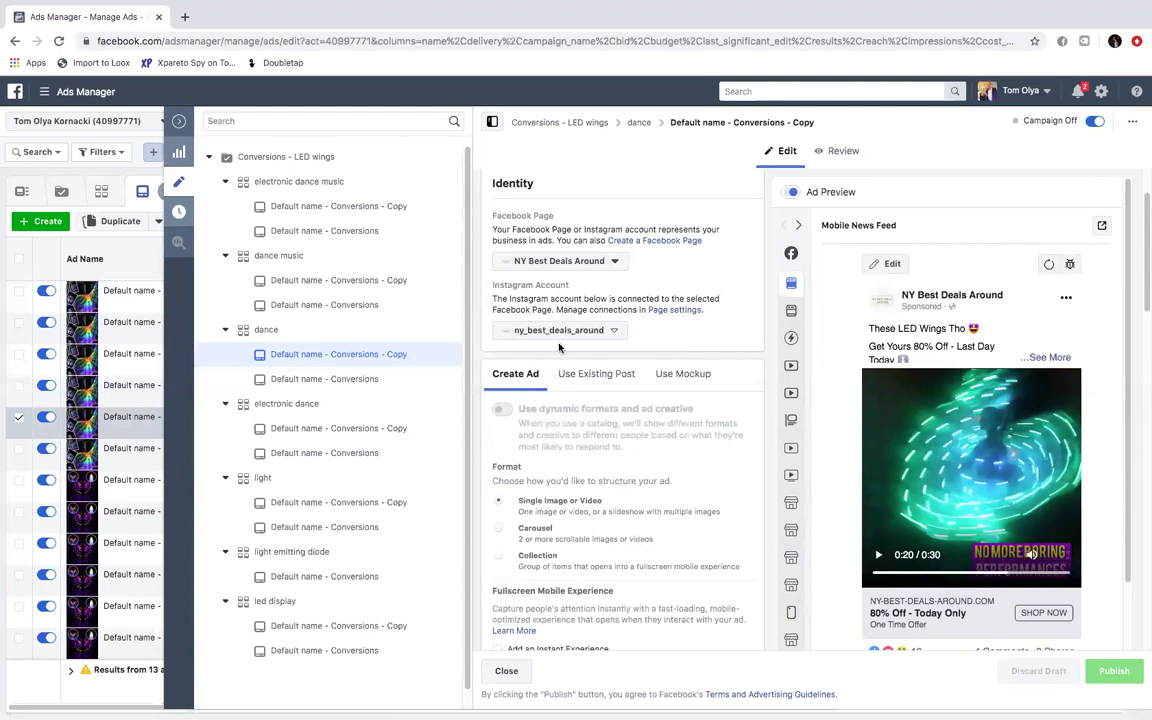
click(874, 574)
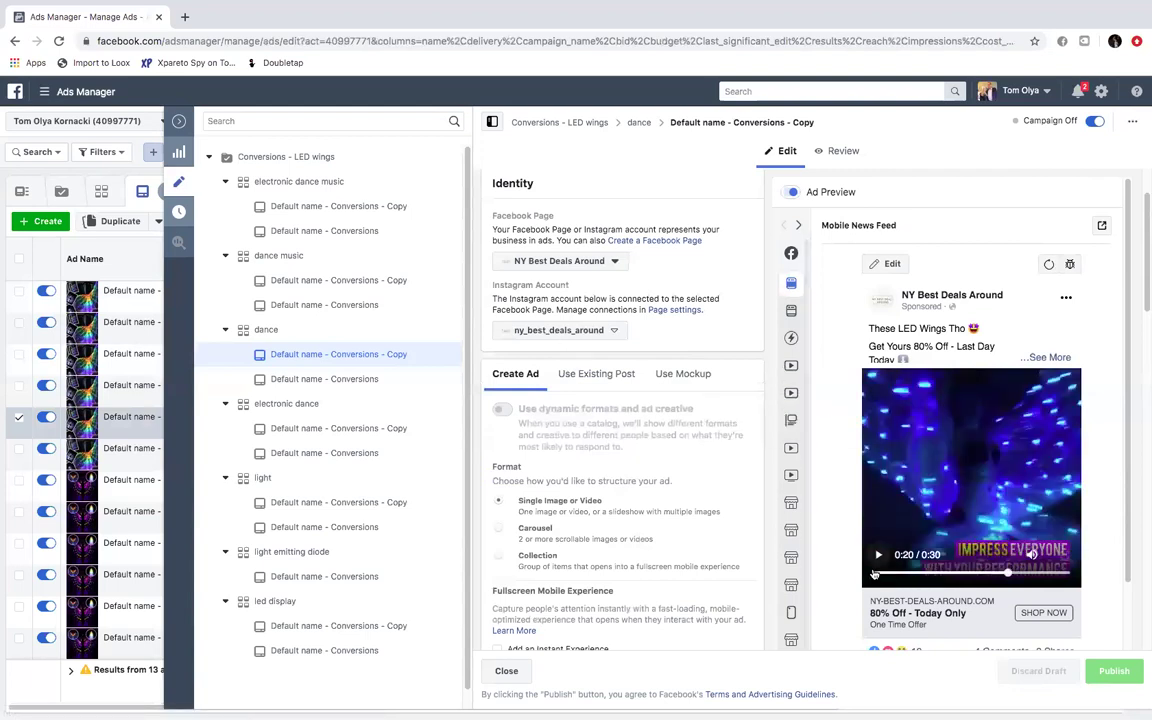
click(878, 555)
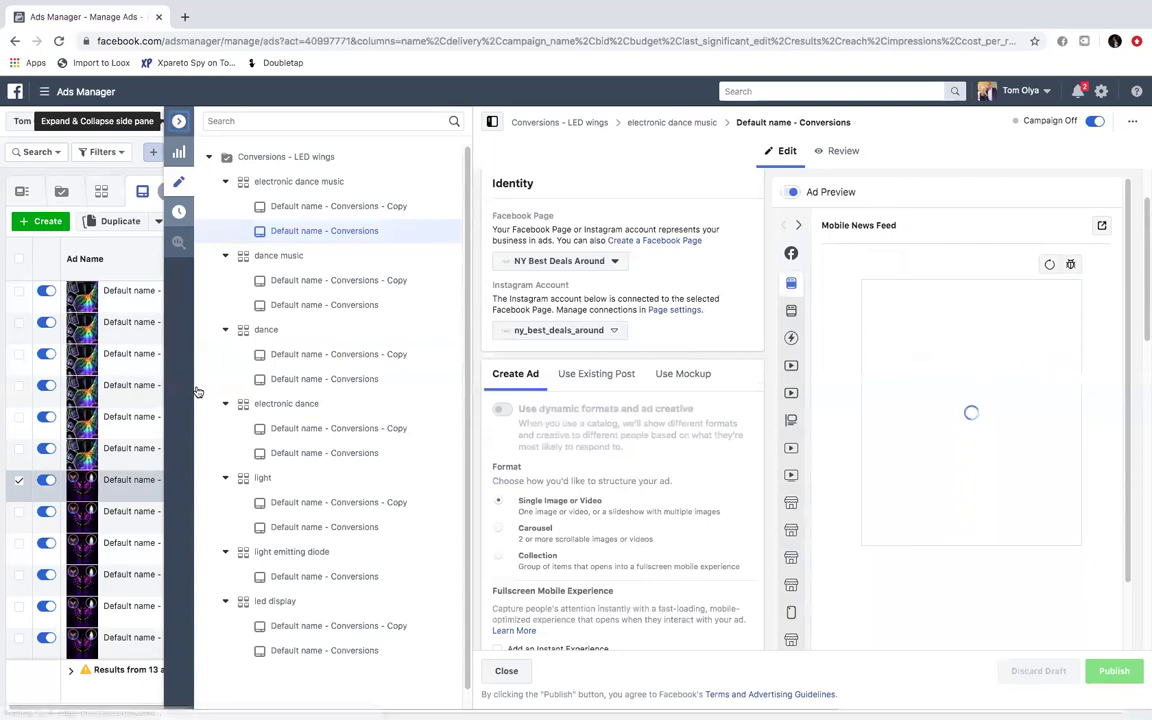
Step: Open the original "Default name - Conversions" ad in the electronic dance music ad set for editing
click(155, 500)
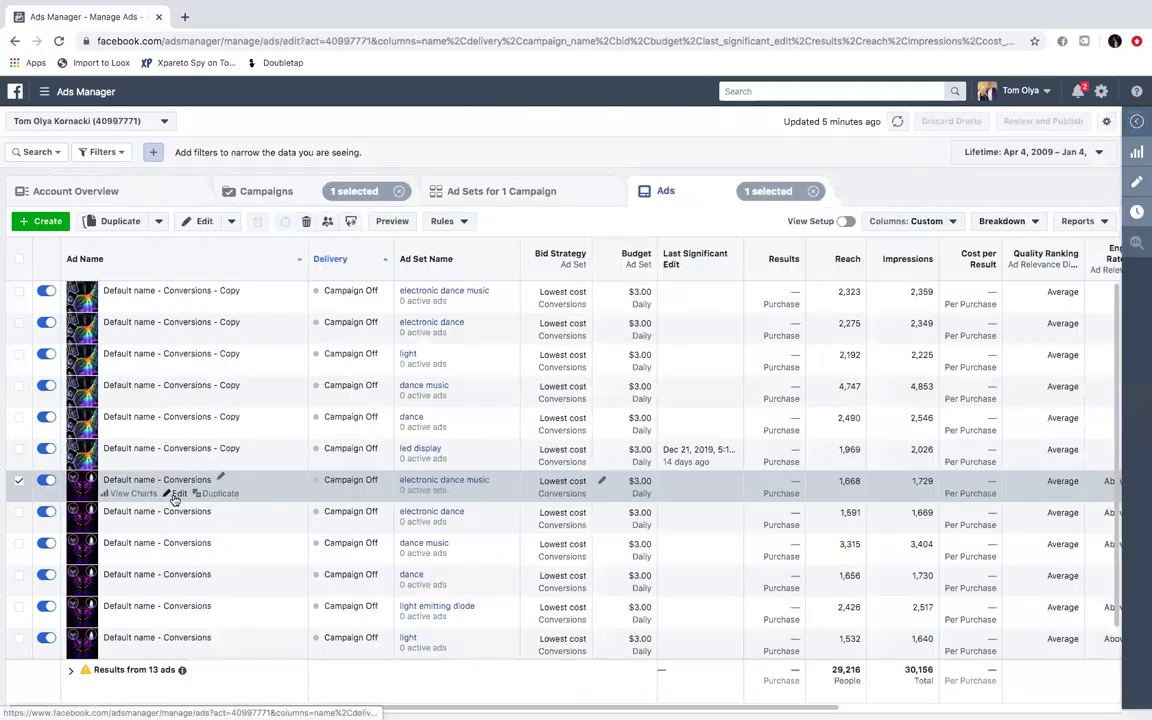
click(176, 494)
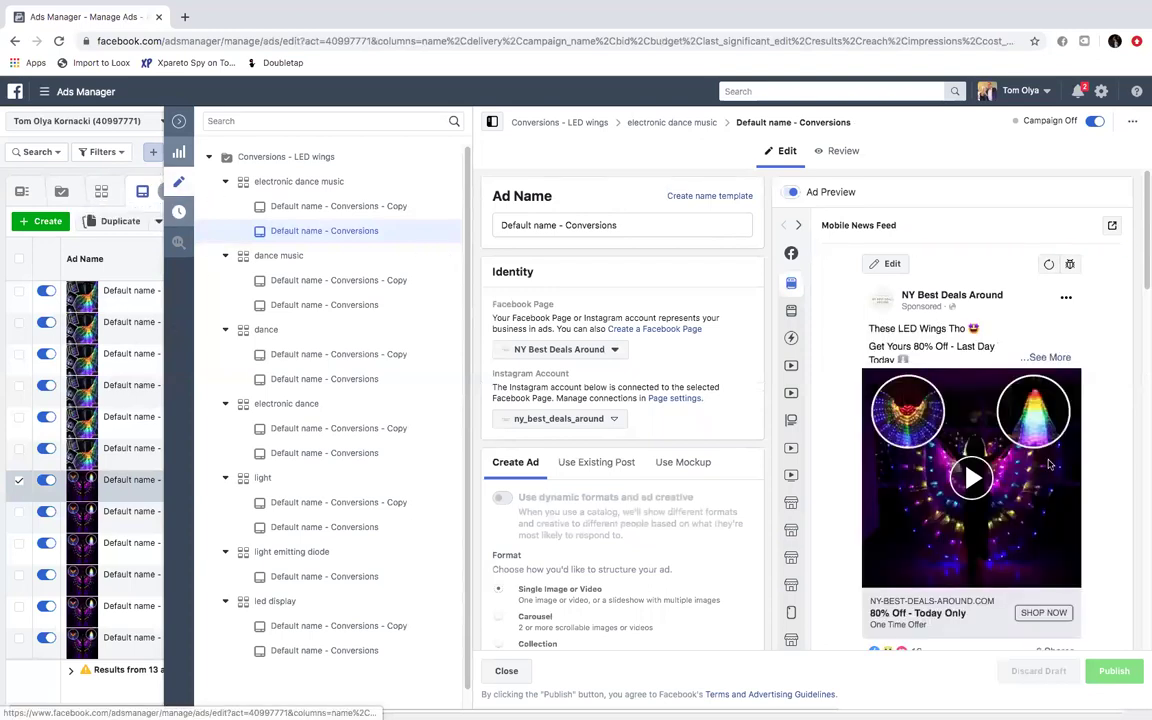
scroll(1143, 311, down, 3)
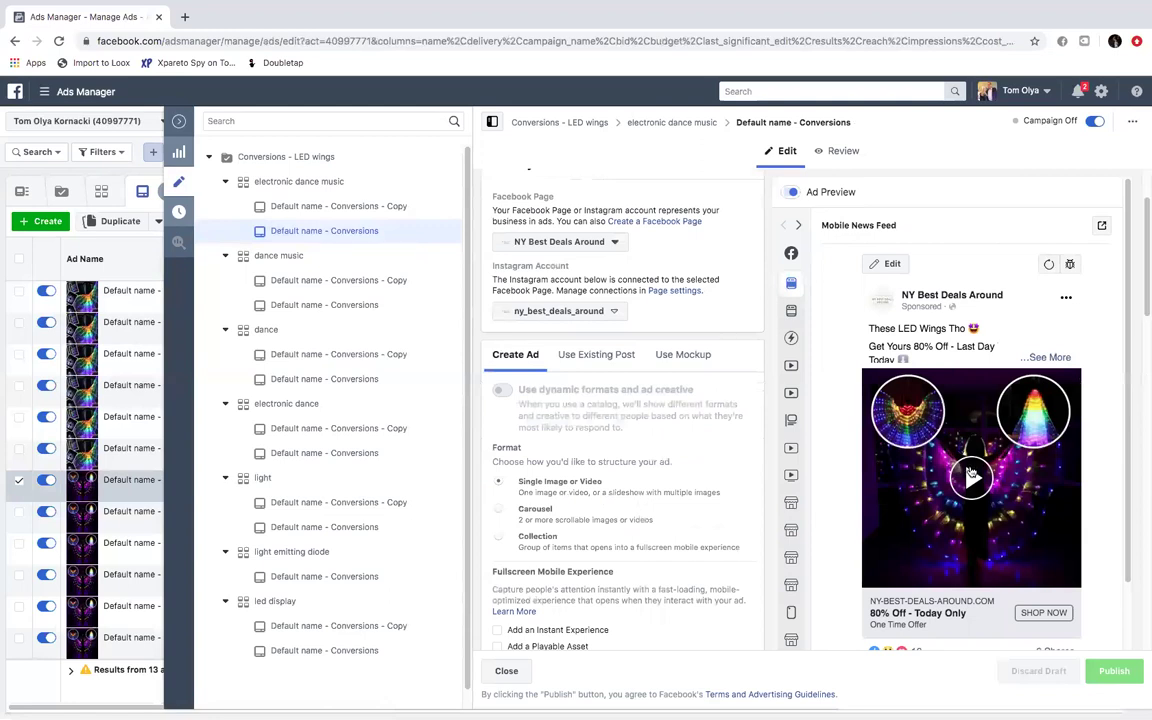
Step: Play the original ad's video, skip ahead to about 0:20, then replay the first five seconds from the start
click(970, 476)
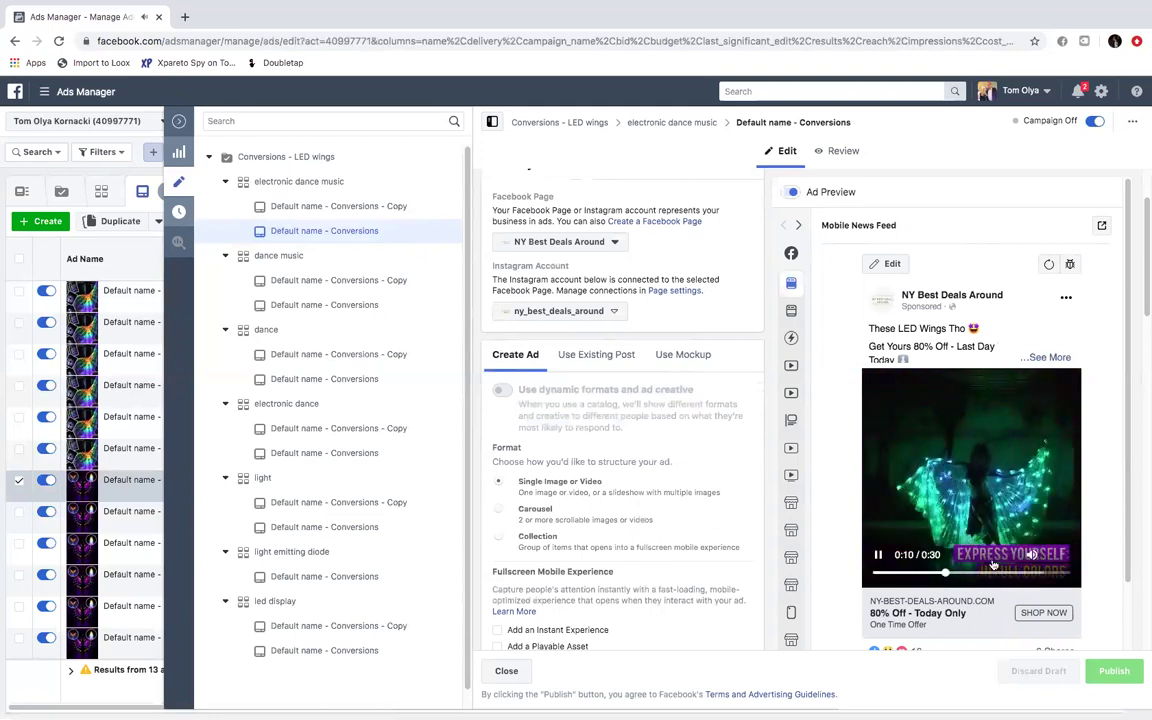
click(998, 574)
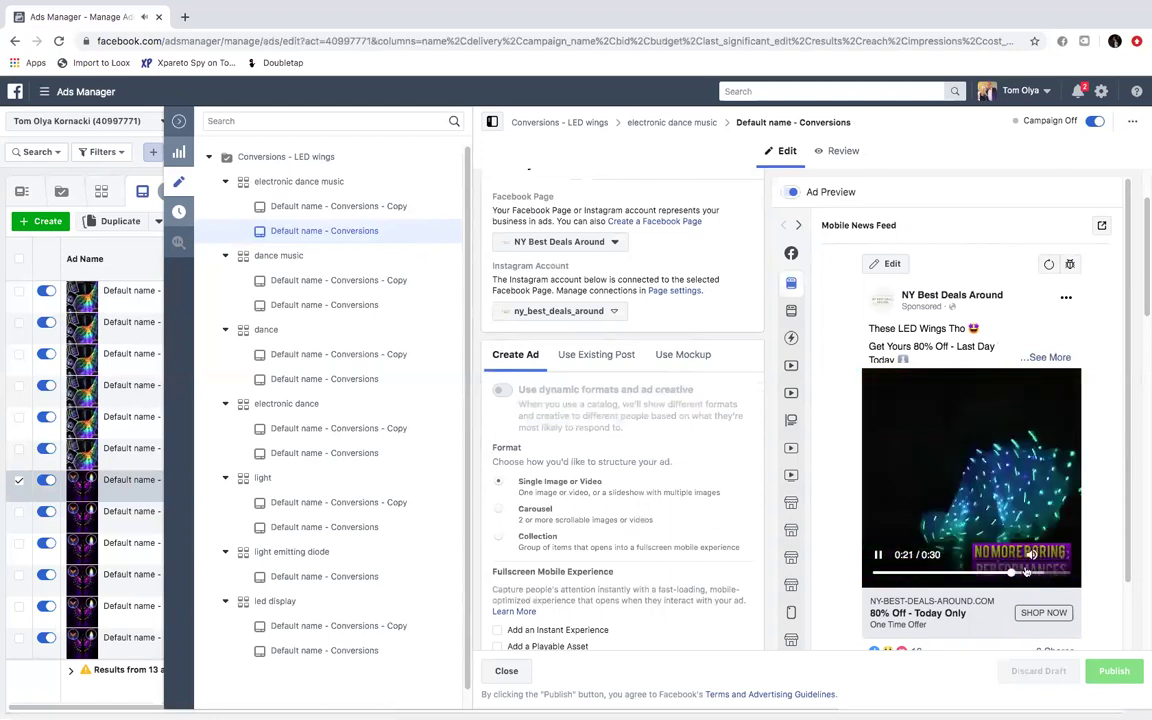
click(876, 571)
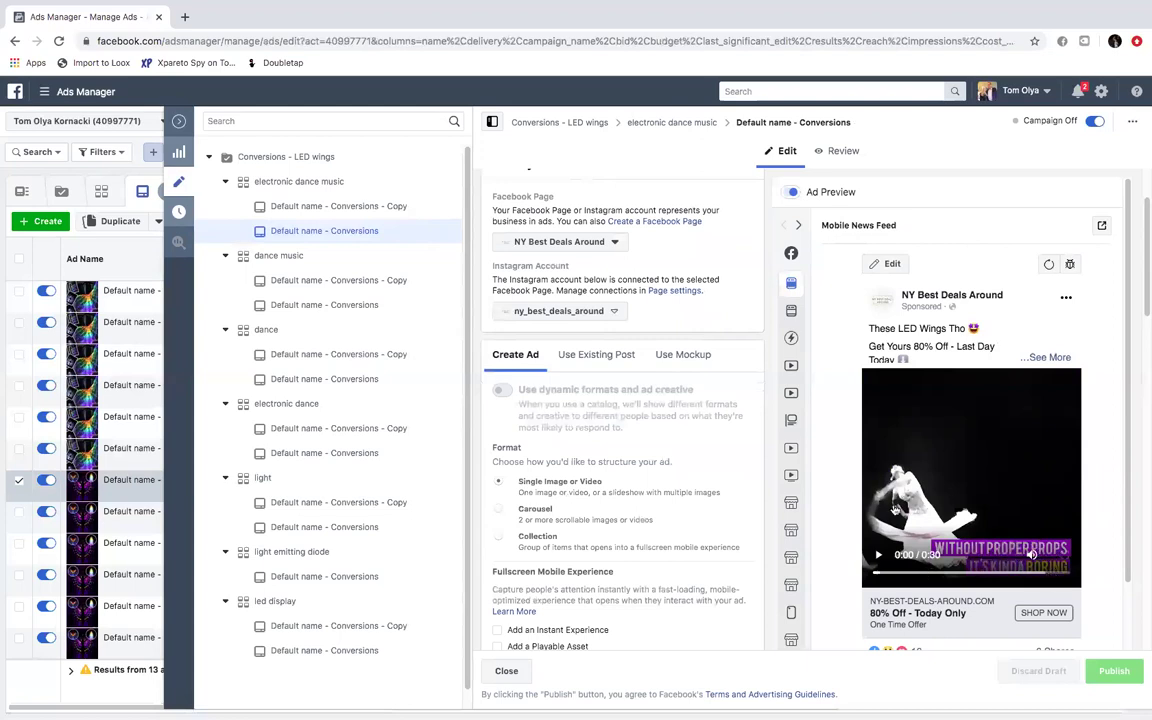
click(869, 573)
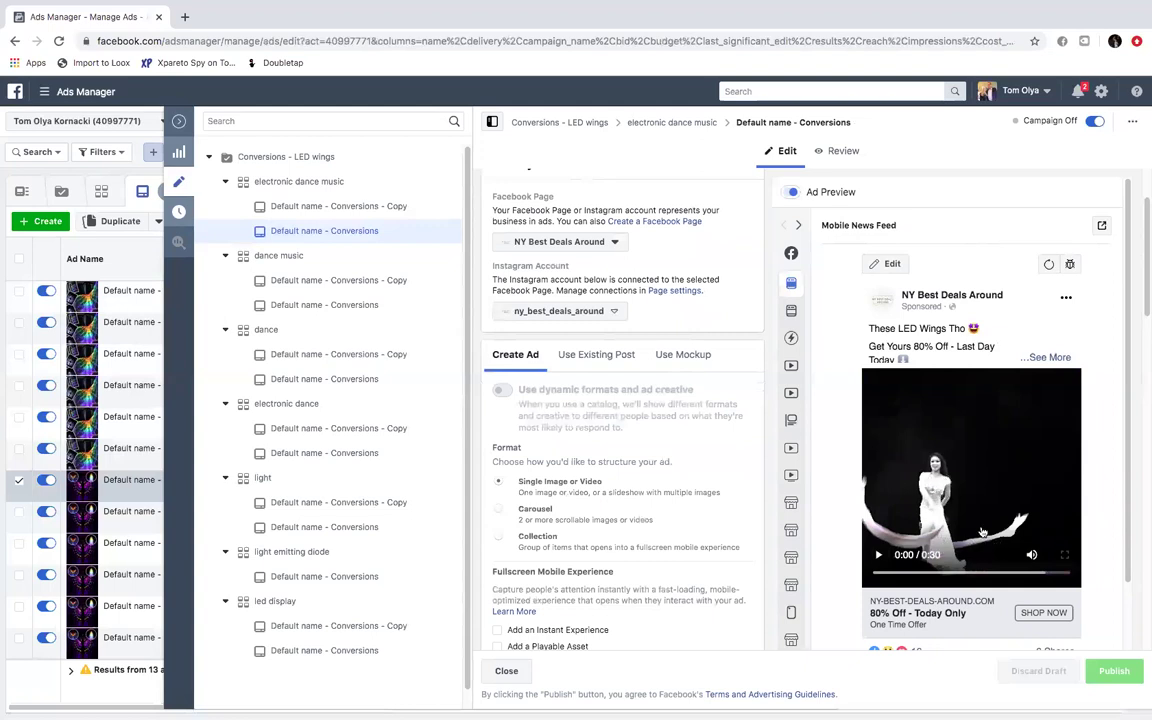
click(900, 540)
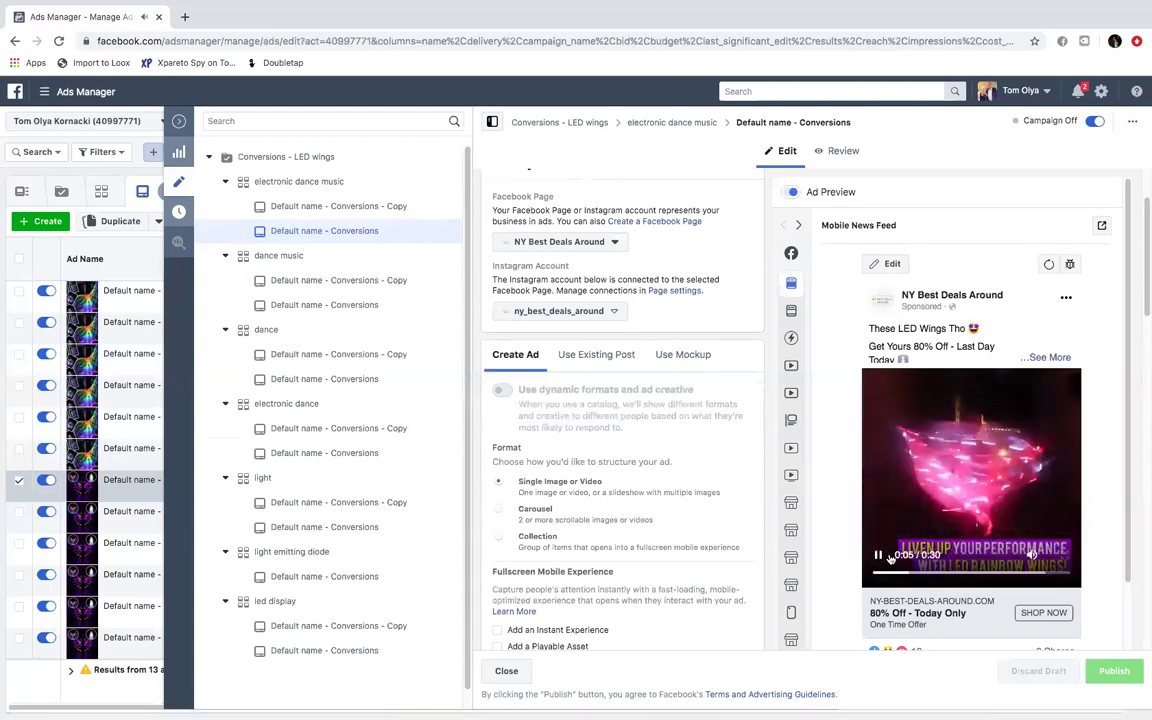
click(1050, 500)
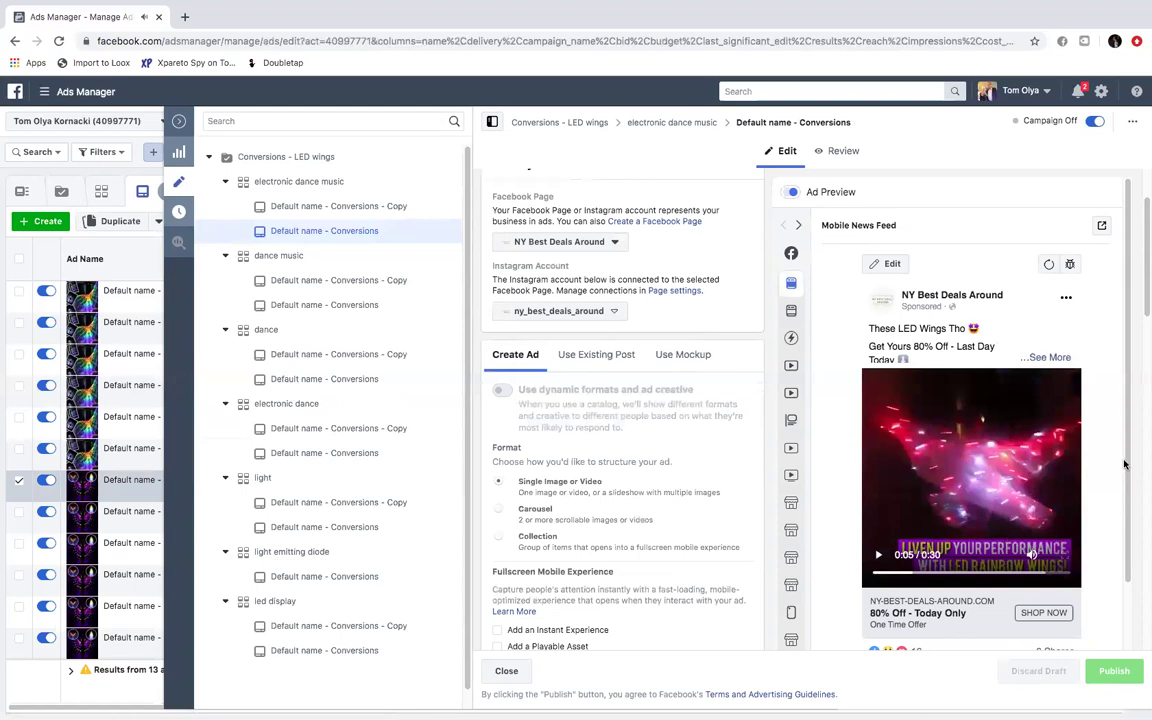
Step: Examine the rest of the Mobile News Feed preview, including the ad's headline, reactions and shares
scroll(1124, 463, down, 1)
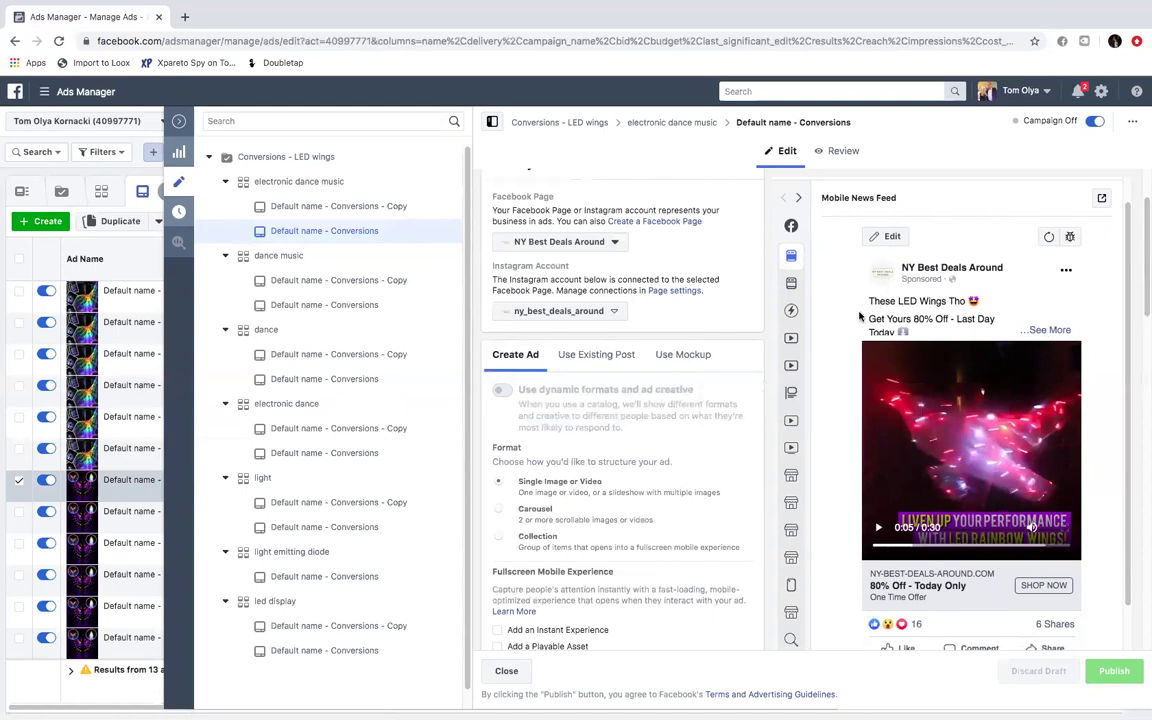
scroll(1123, 352, down, 2)
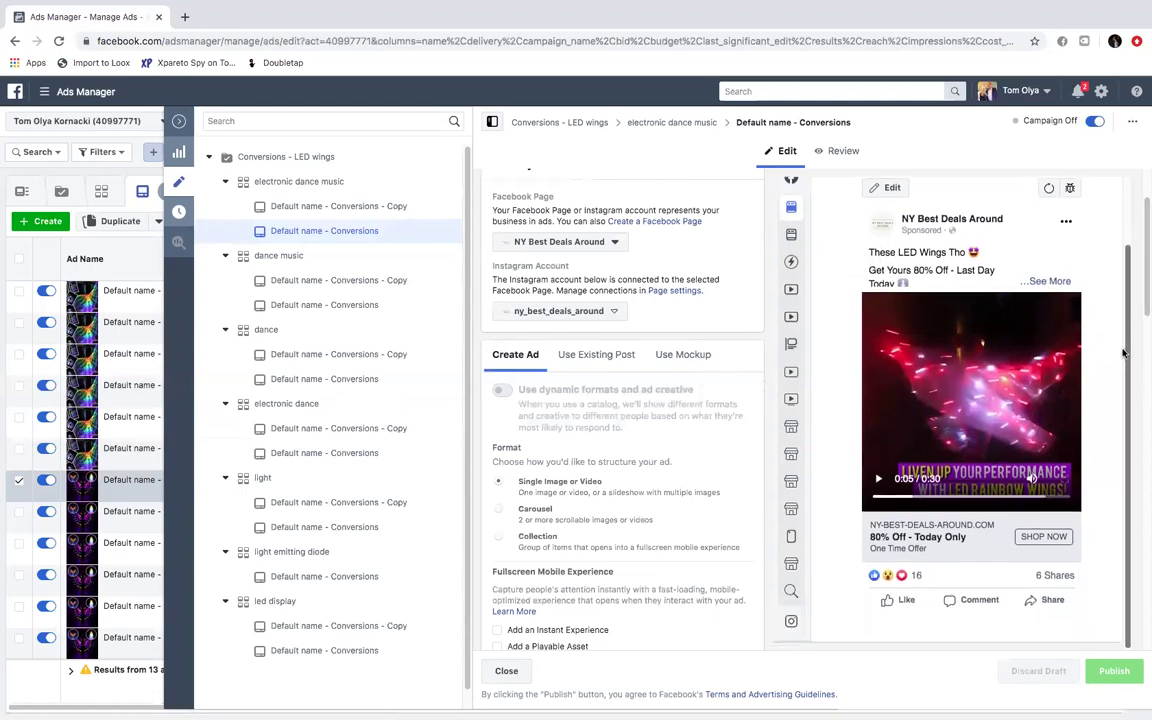
scroll(1123, 352, up, 2)
scroll(1143, 325, down, 2)
Step: Highlight the whole primary text of the ad, from its opening line to the product link
drag(1143, 325, 1143, 453)
click(515, 380)
drag(502, 378, 712, 421)
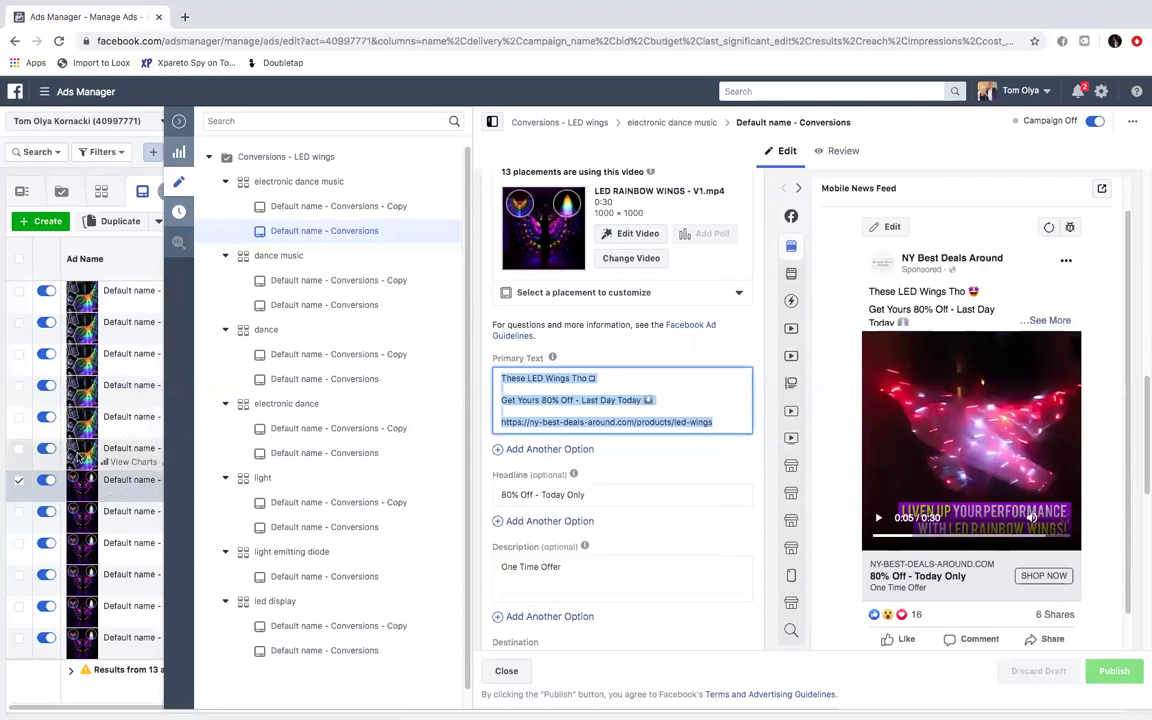
click(503, 380)
drag(503, 380, 735, 426)
click(515, 379)
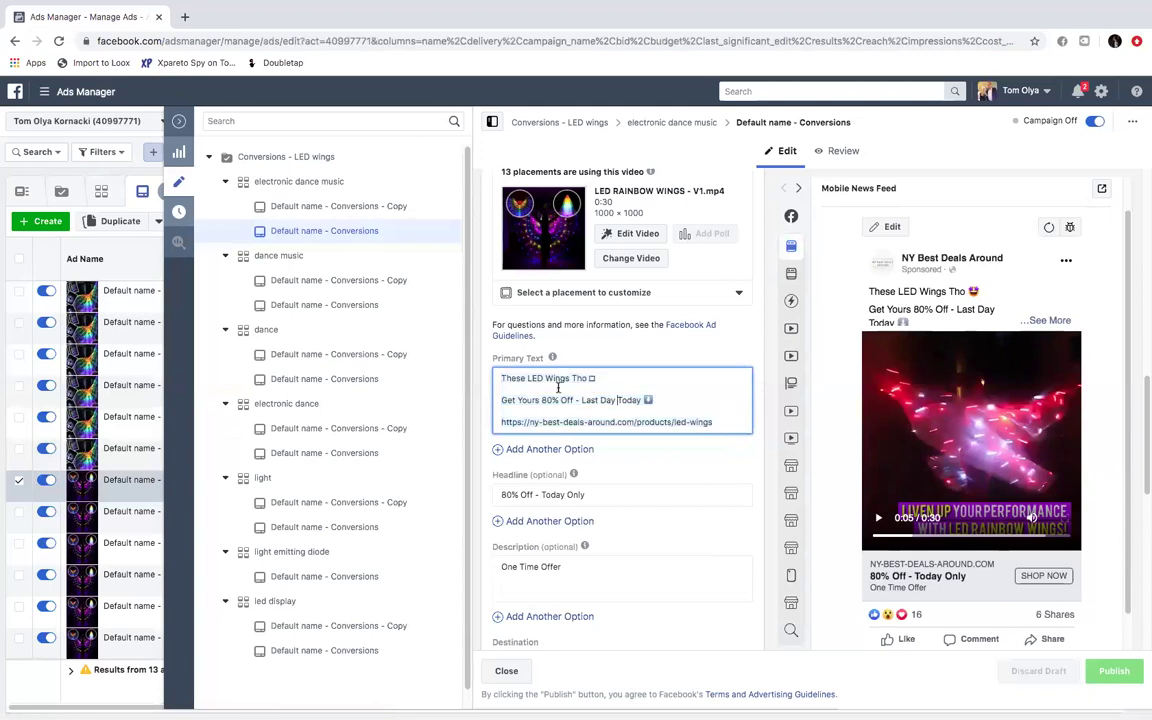
drag(500, 378, 626, 419)
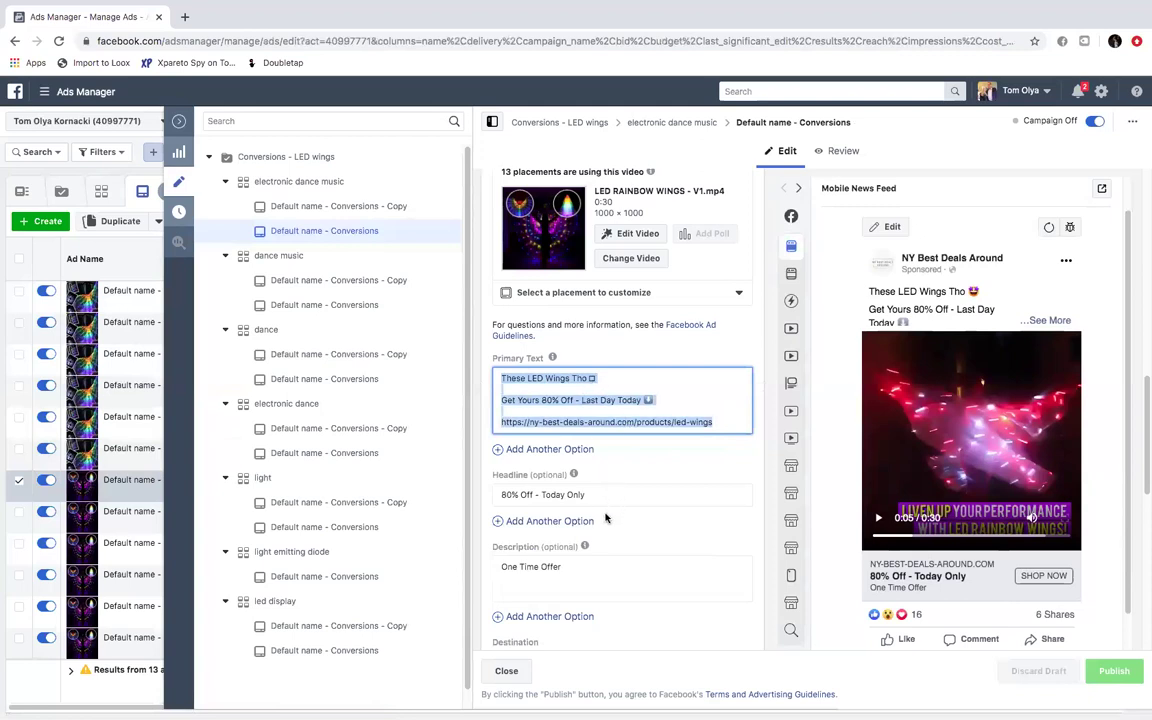
Step: Highlight only the primary text's first line, "These LED Wings Tho", without editing it
click(502, 379)
drag(502, 378, 615, 380)
click(499, 378)
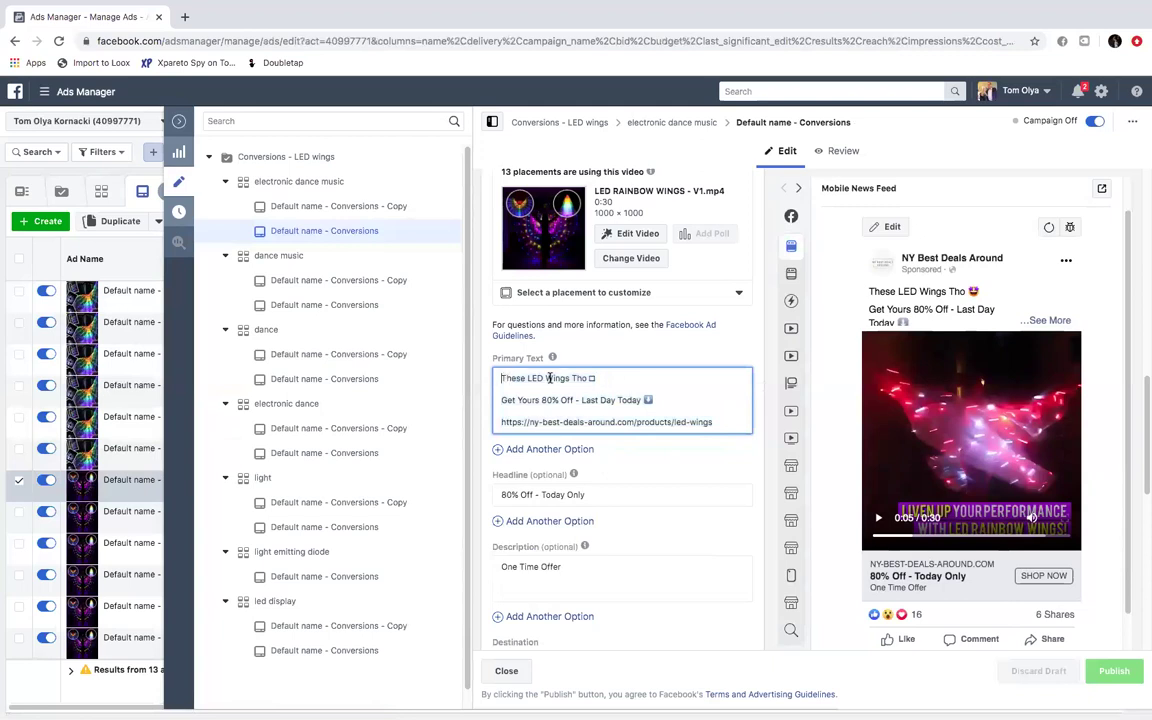
drag(501, 378, 610, 377)
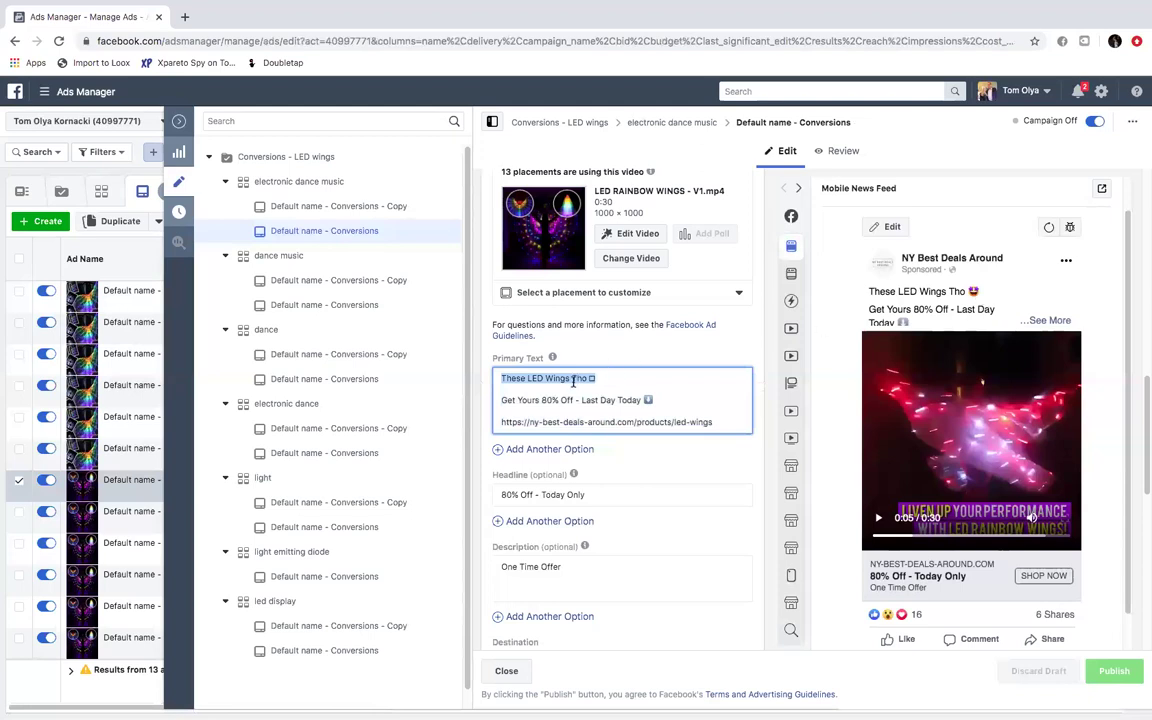
click(545, 386)
drag(501, 378, 600, 378)
click(499, 379)
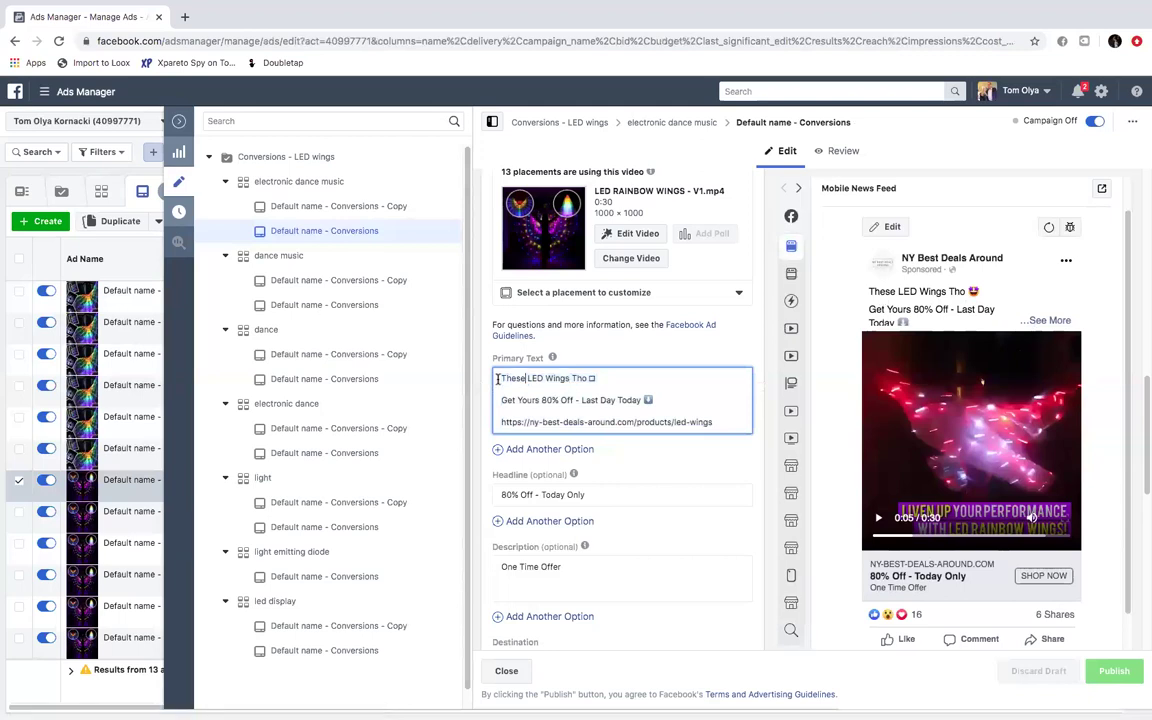
Step: Highlight the primary text's first two lines one after the other, finishing on the opening line "These LED Wings Tho"
drag(593, 378, 555, 386)
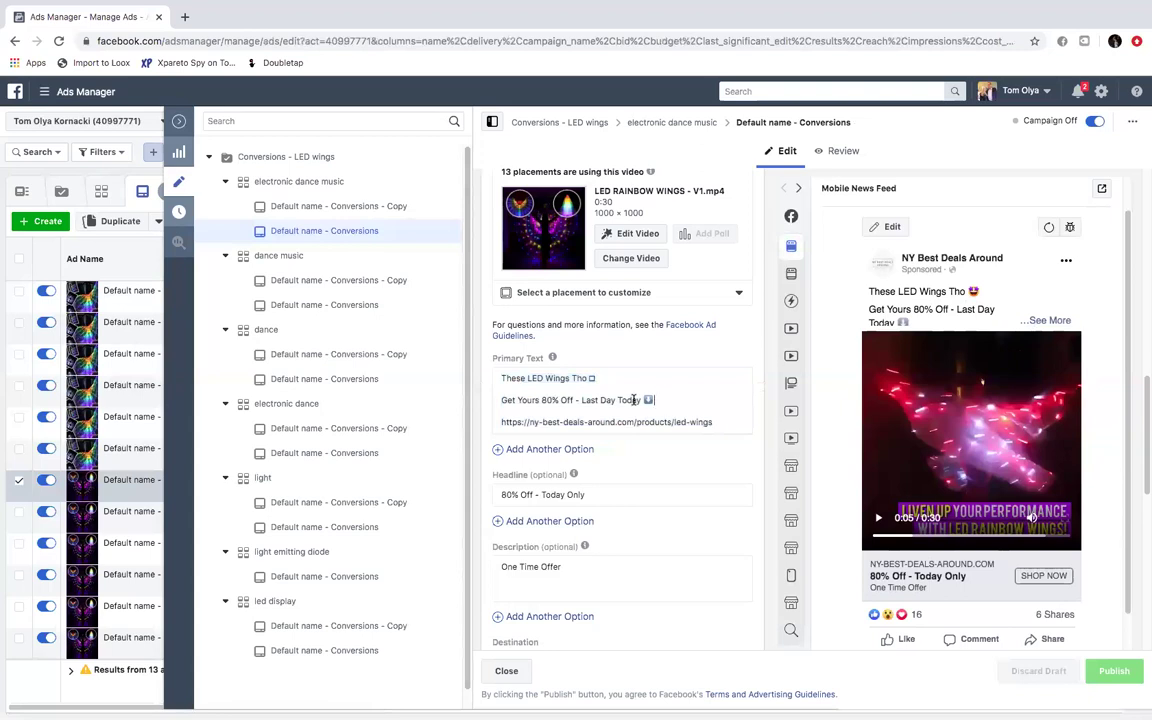
drag(647, 400, 502, 399)
drag(617, 379, 496, 377)
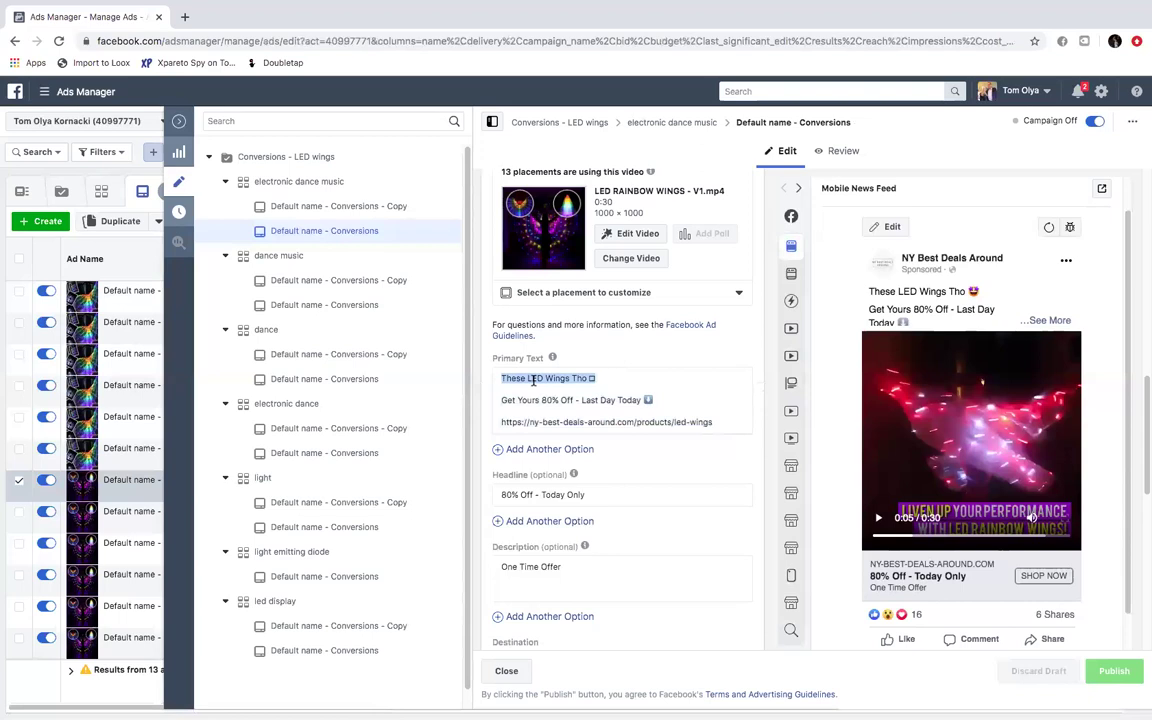
drag(600, 379, 495, 378)
Step: Try "OMG" in place of "These" at the start of the primary text, and remove it again
click(525, 379)
text(OMG)
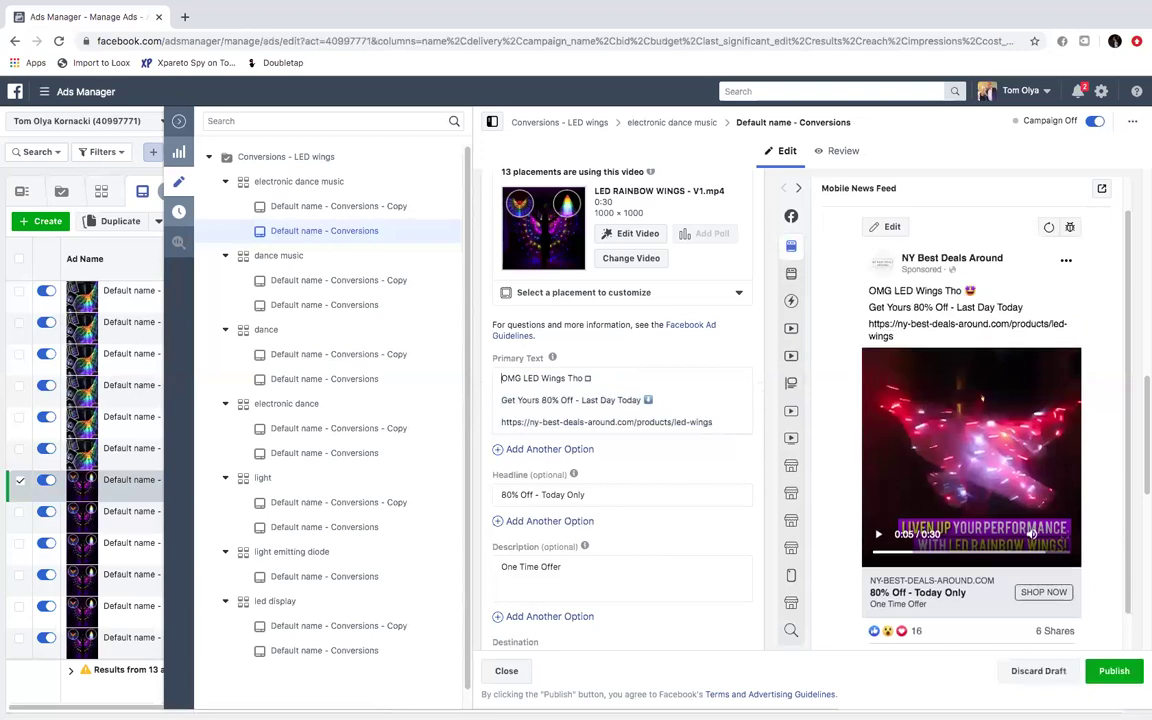
key(Delete)
key(Delete)
key(Delete)
key(Delete)
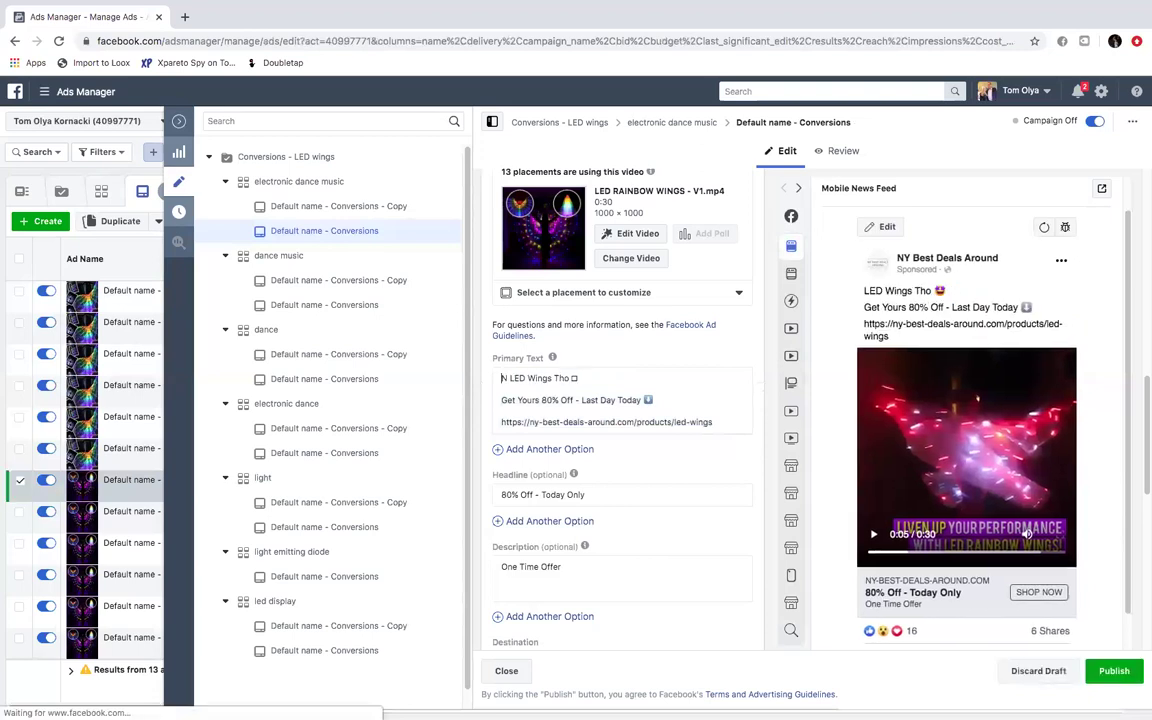
Step: Try starting the primary text's first line with "Never have a boring per" in front of "LED Wings Tho"
text(even)
key(BackSpace)
key(BackSpace)
key(BackSpace)
text(Never have a )
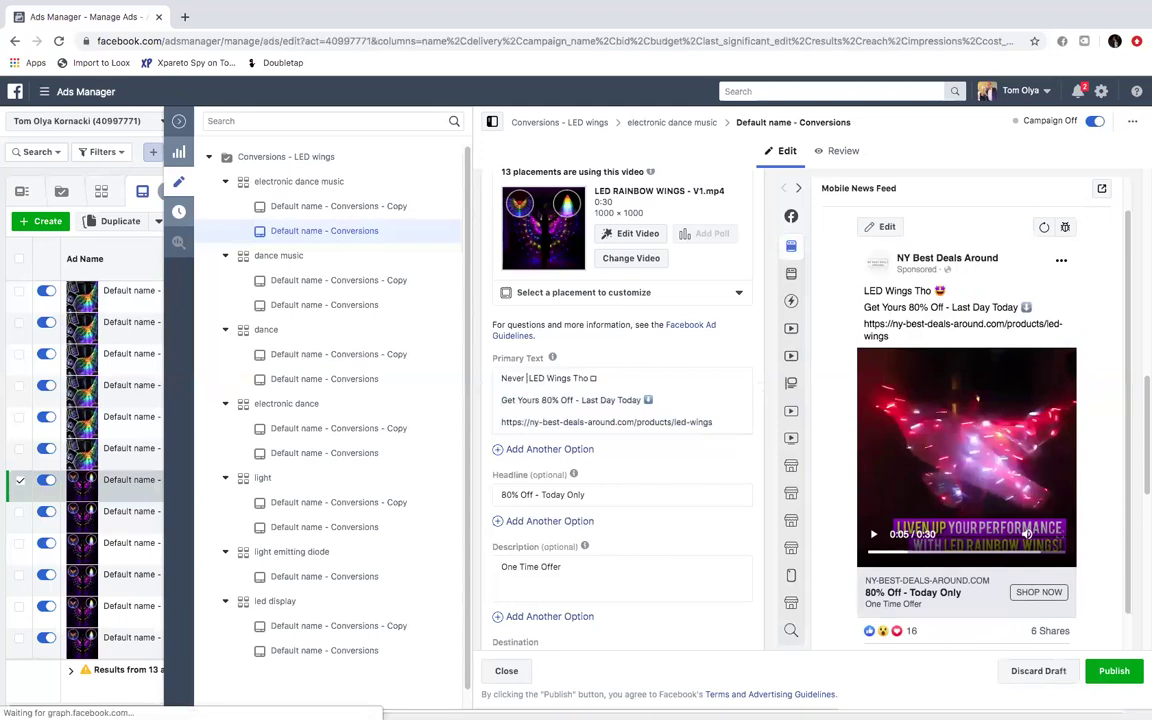
text(boring per)
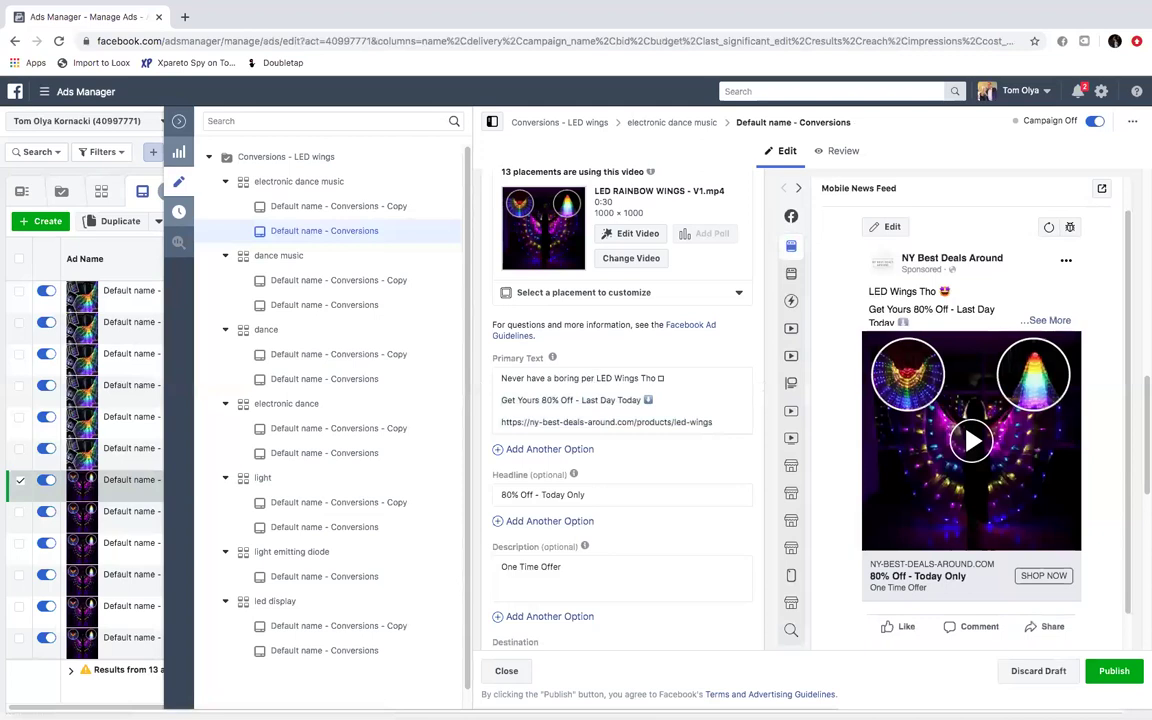
text(formin)
text(e)
Step: Clear the trial wording and restore the primary text's opening line to "These LED Wings Tho"
drag(637, 377, 505, 378)
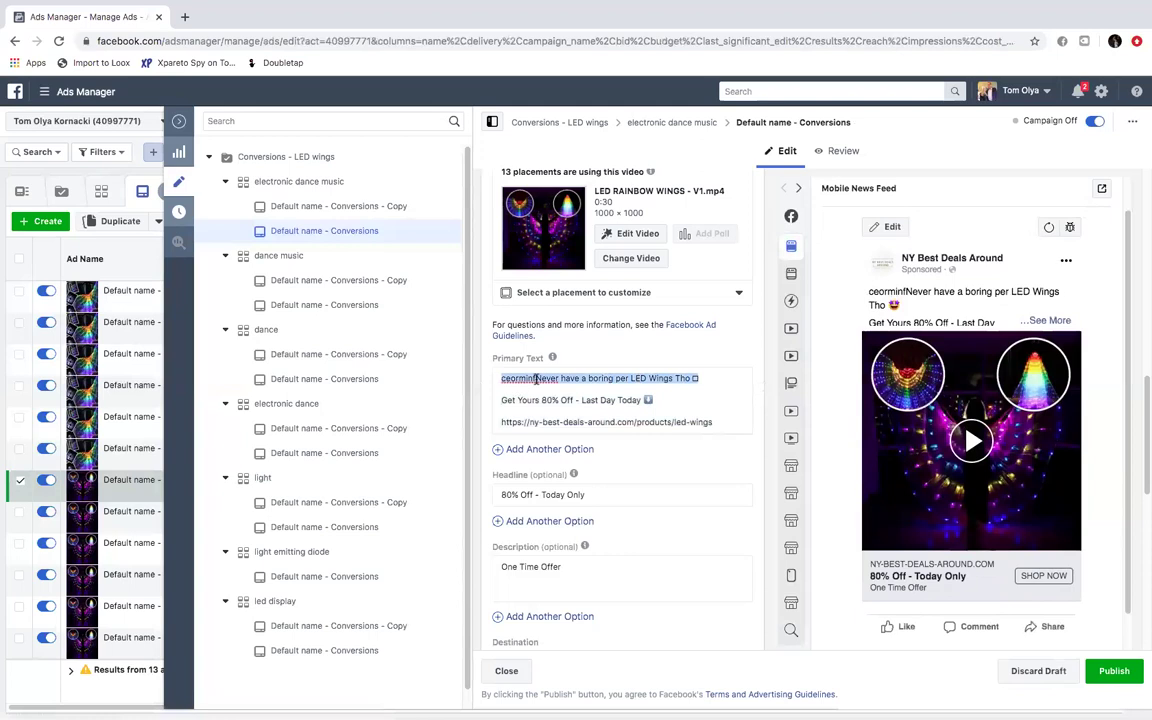
drag(647, 378, 463, 380)
click(628, 379)
key(BackSpace)
text(T)
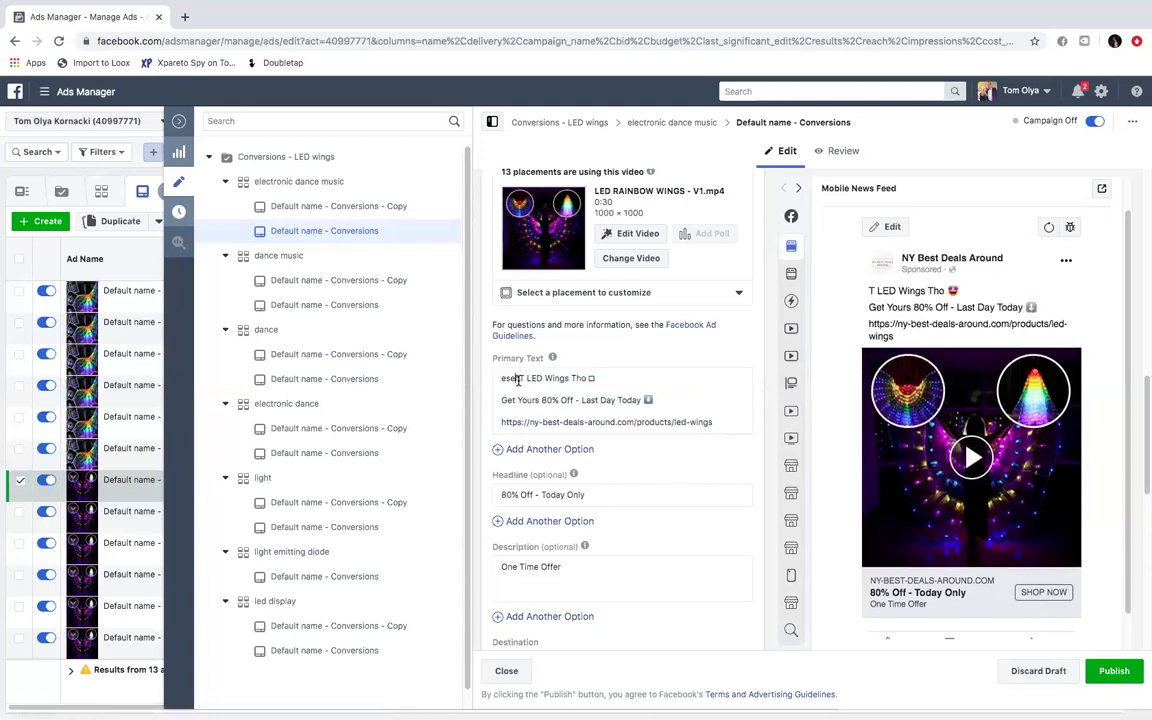
text(hese)
key(Delete)
key(Delete)
key(Delete)
key(Delete)
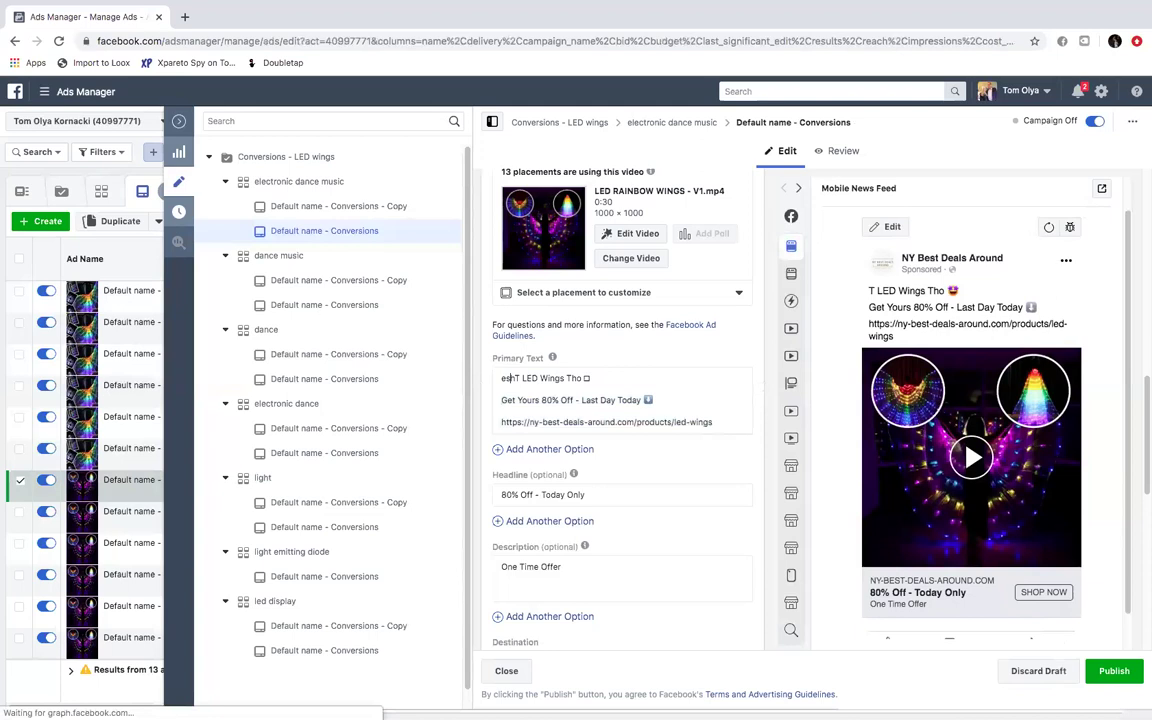
key(BackSpace)
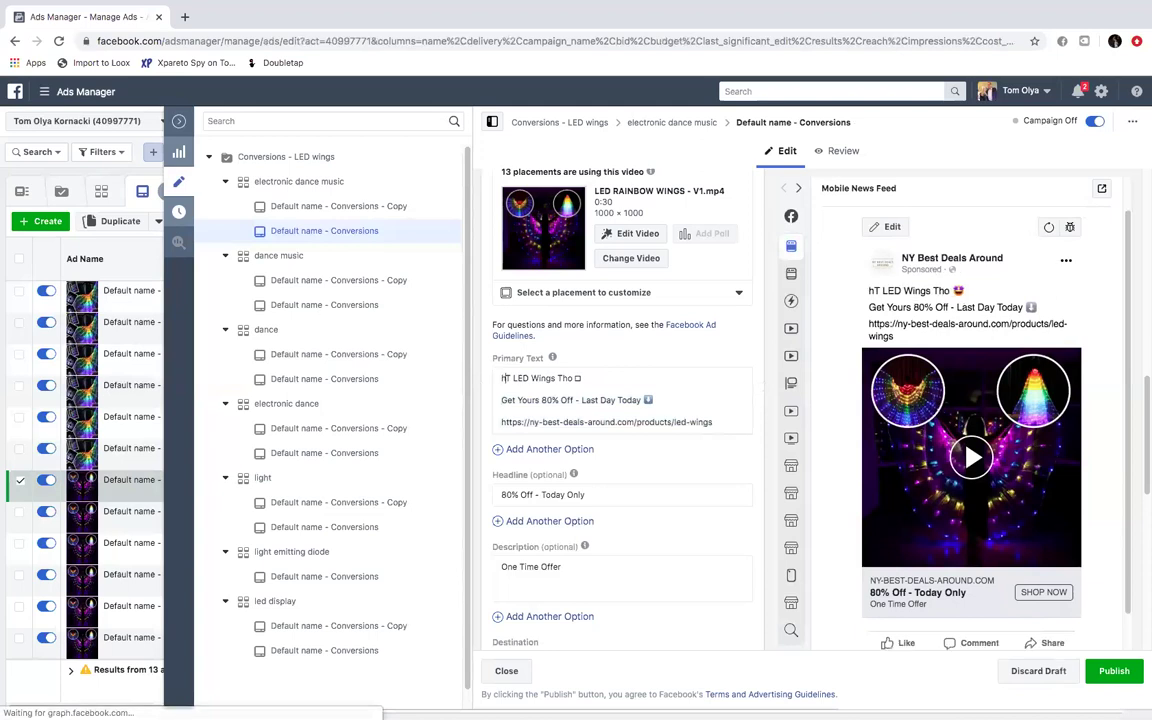
text(hese)
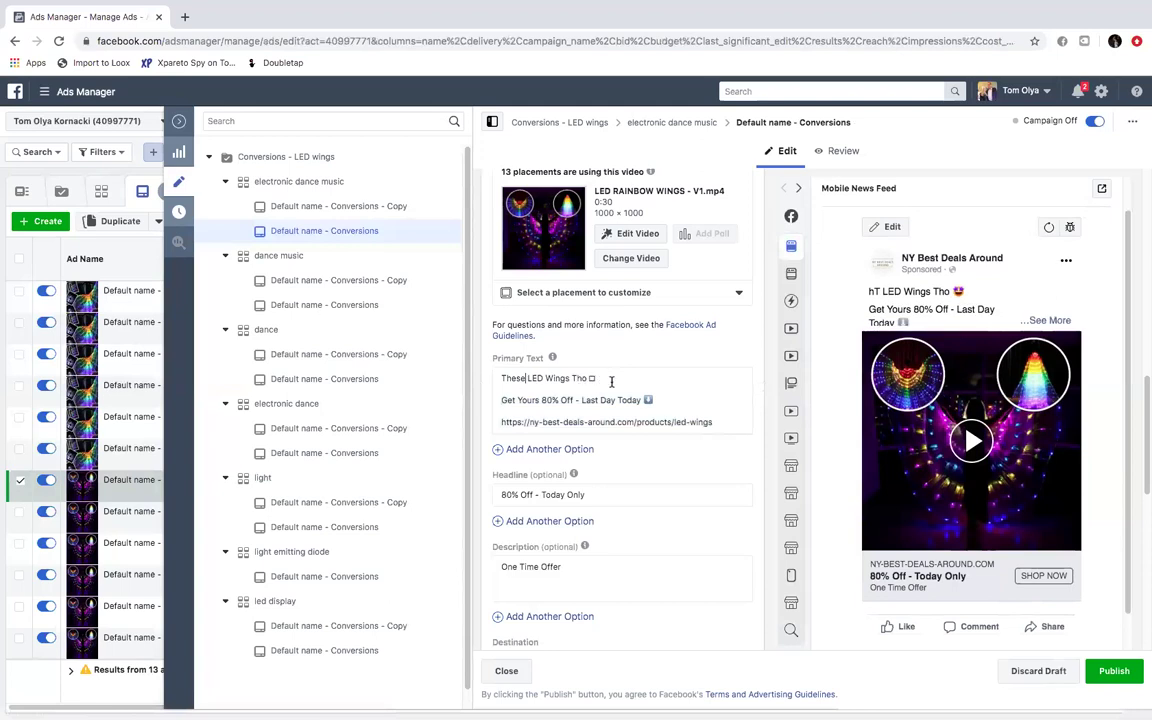
Step: Highlight the restored opening line, the "Get Yours 80% Off - Last Day Today" line and its discount figure
drag(611, 380, 493, 376)
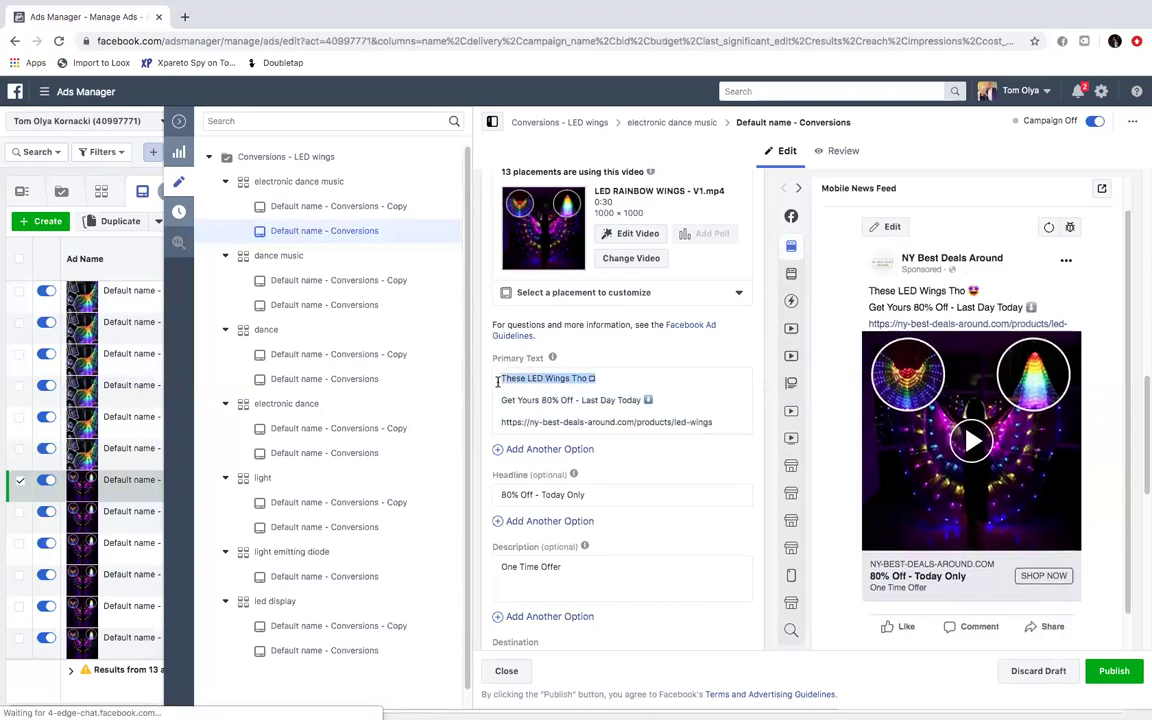
drag(655, 400, 536, 401)
click(549, 400)
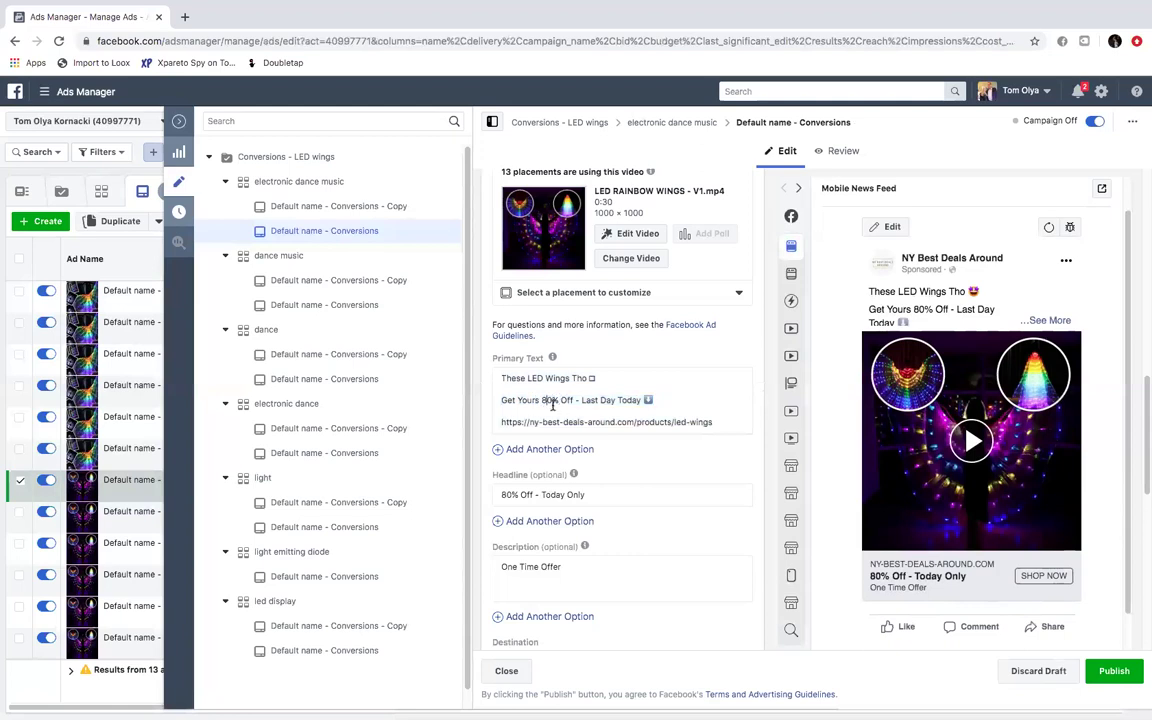
drag(542, 400, 555, 400)
click(536, 400)
drag(540, 400, 559, 401)
click(617, 399)
click(658, 399)
click(547, 400)
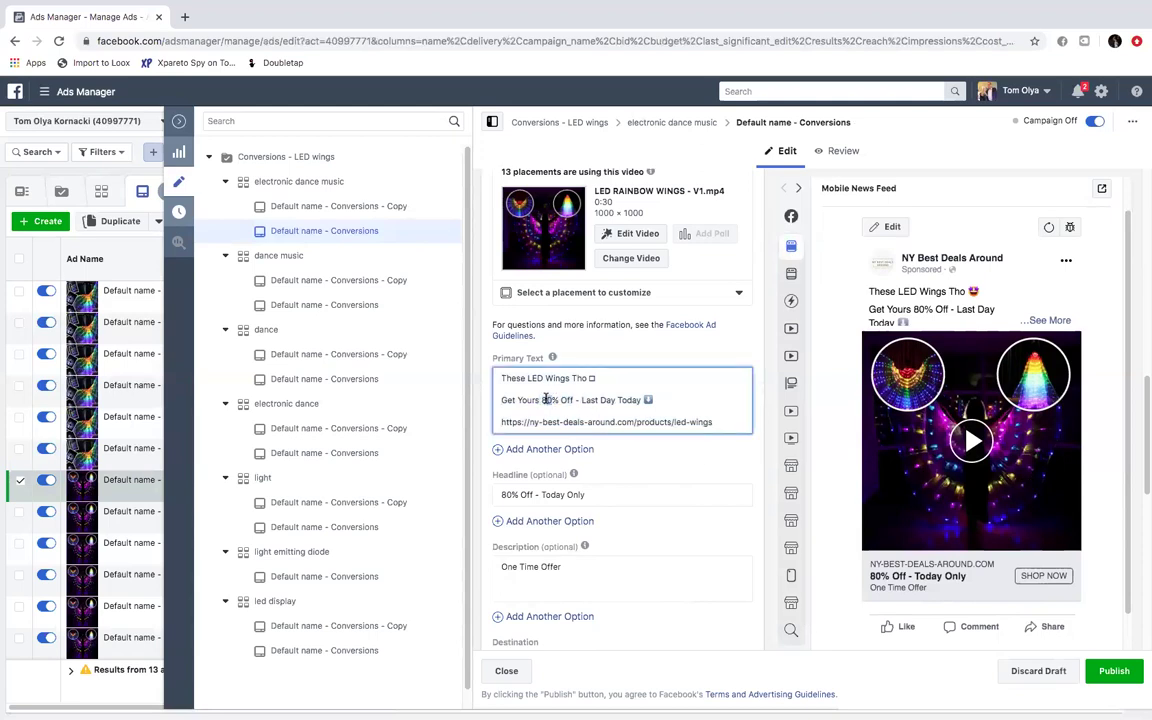
Step: Copy the product link from the primary text and open it in a new browser tab
click(636, 409)
drag(721, 422, 498, 424)
key(ctrl+c)
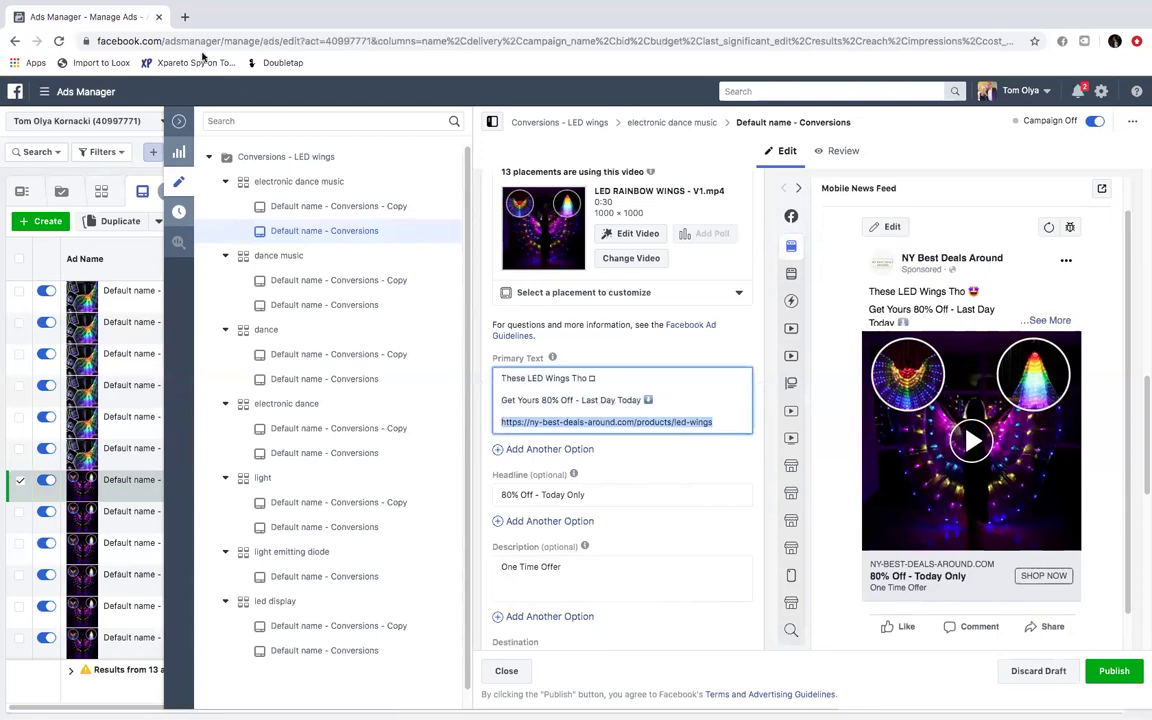
click(184, 17)
key(ctrl+v)
key(Return)
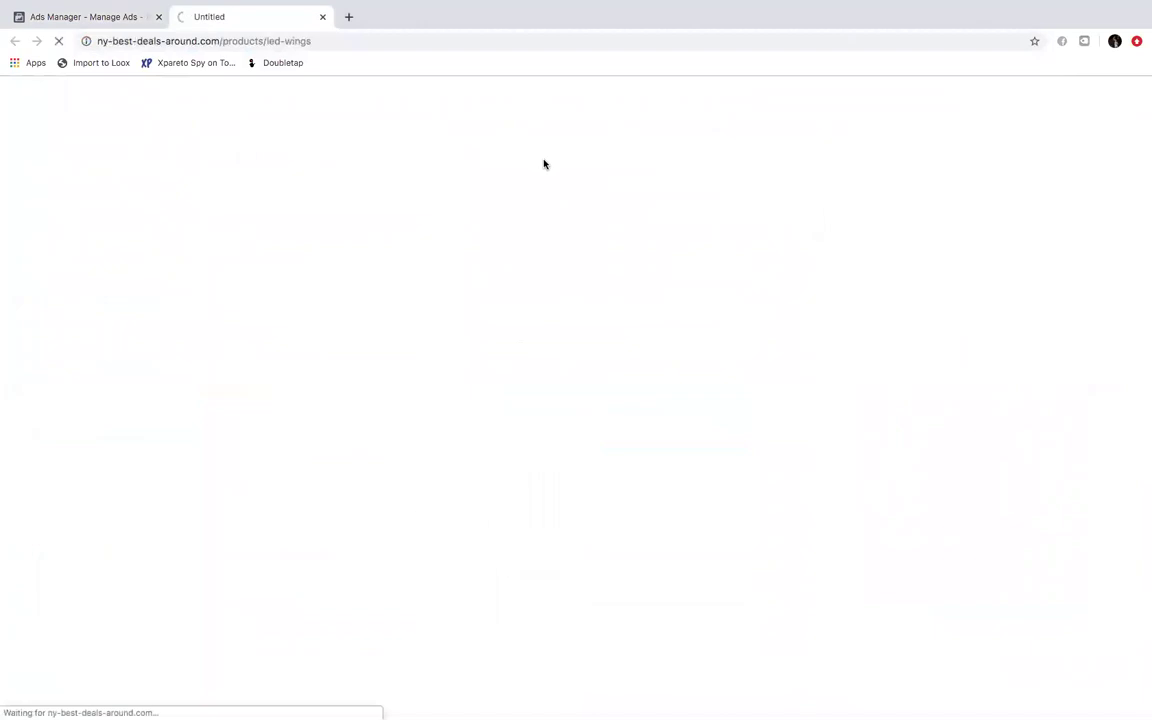
key(ctrl+l)
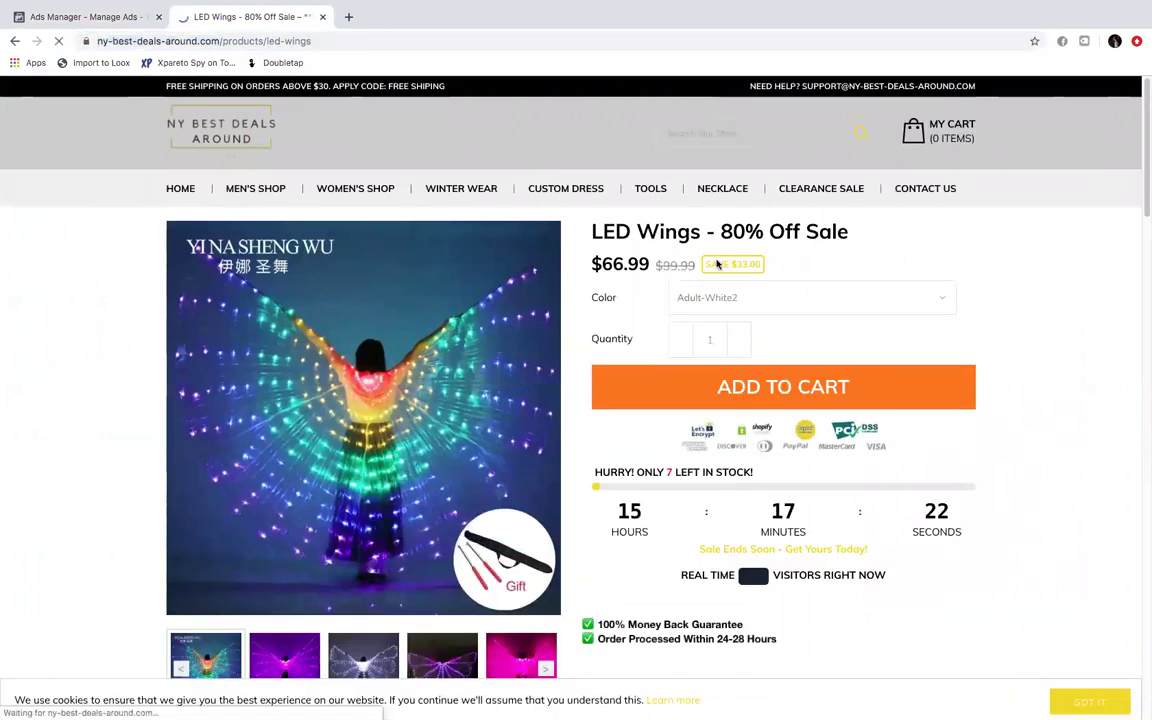
Step: Examine the LED wings product page's pricing by highlighting the sale price and the crossed-out original price
double_click(620, 264)
drag(650, 265, 592, 265)
drag(689, 266, 592, 266)
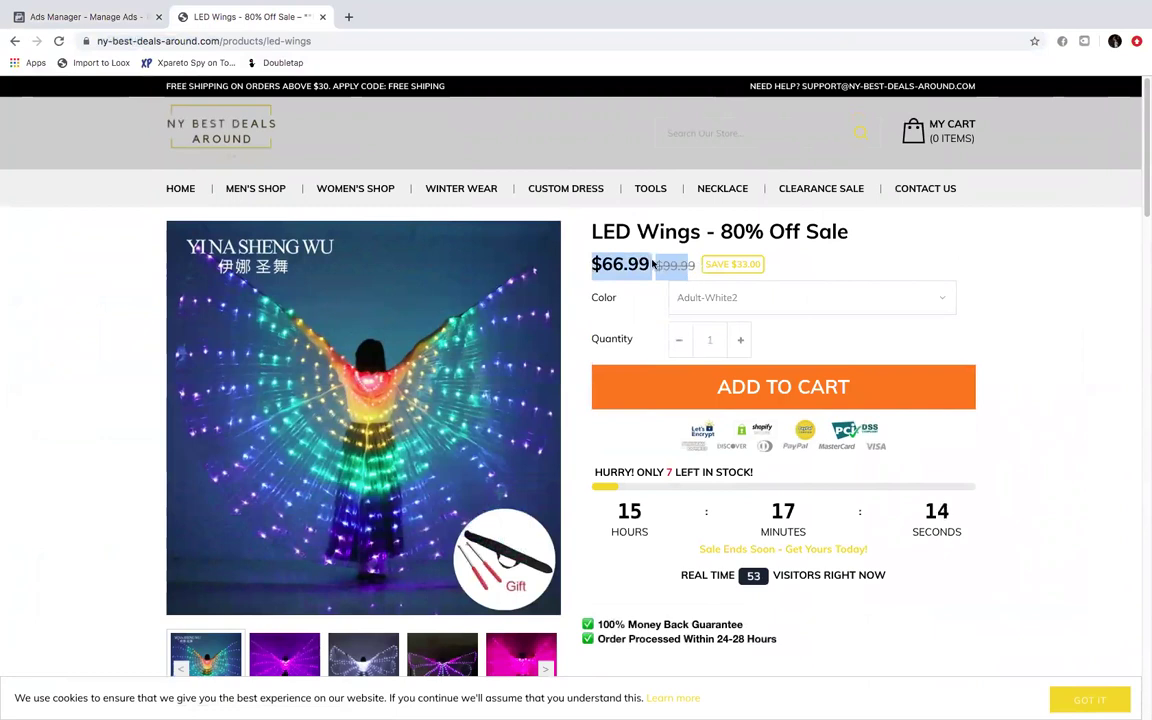
click(90, 16)
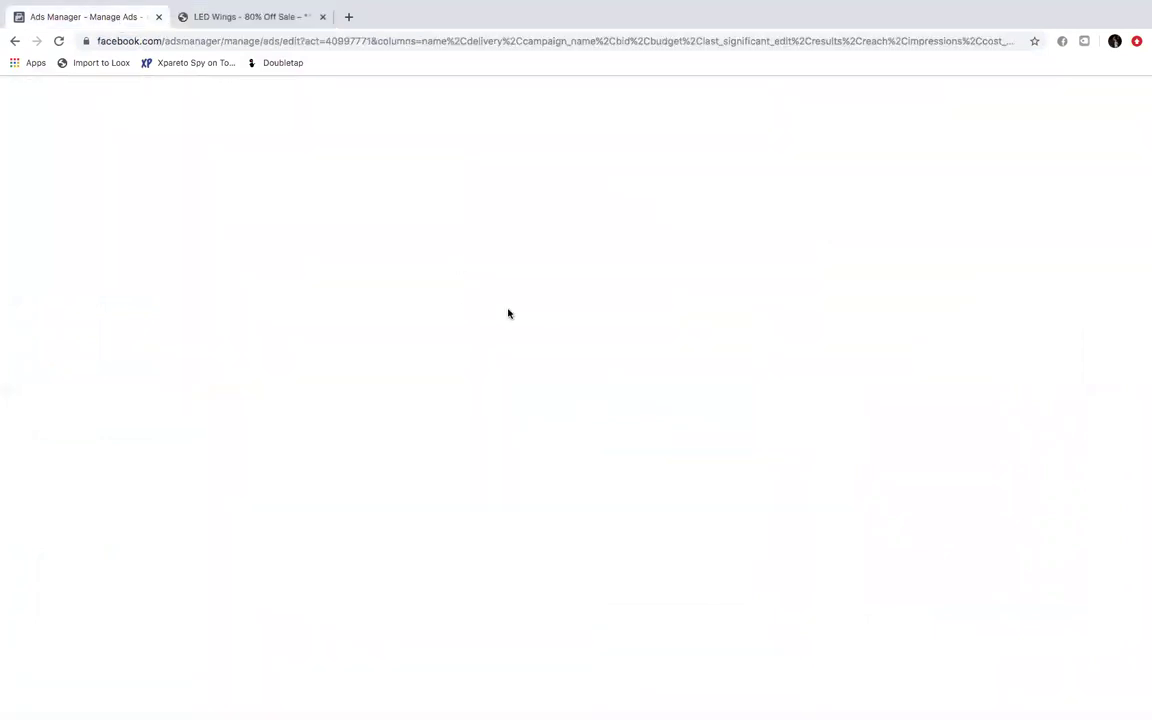
click(300, 18)
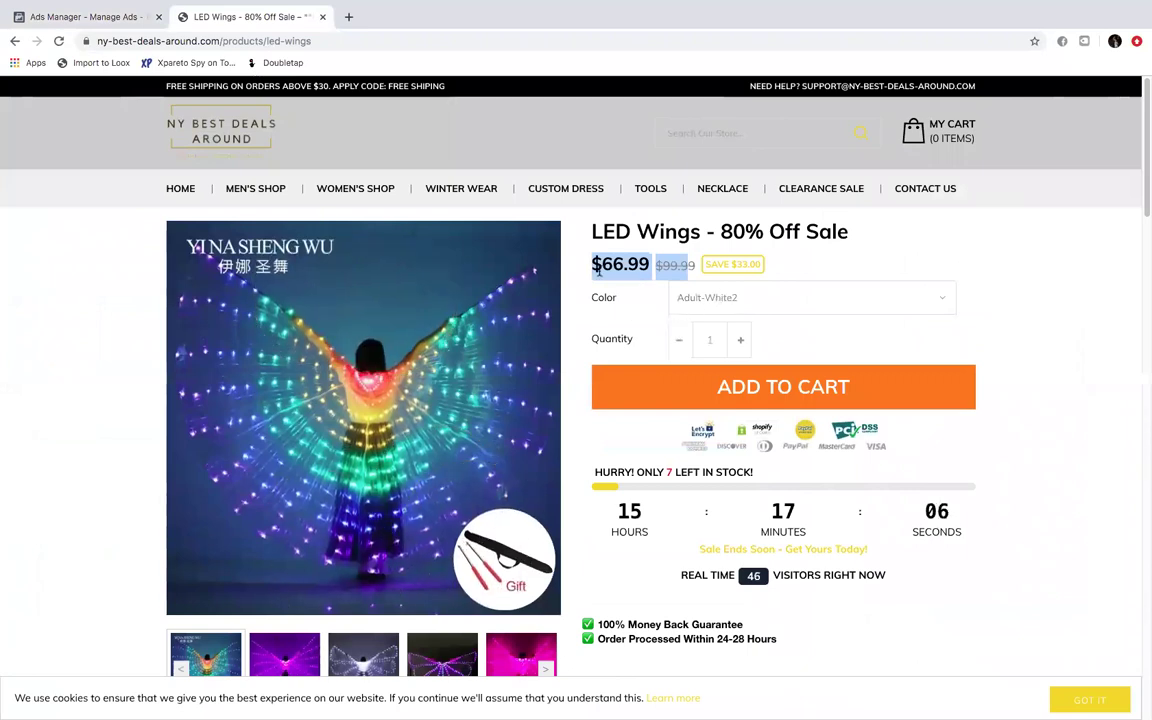
drag(698, 266, 593, 267)
drag(1142, 186, 1126, 167)
drag(698, 267, 610, 266)
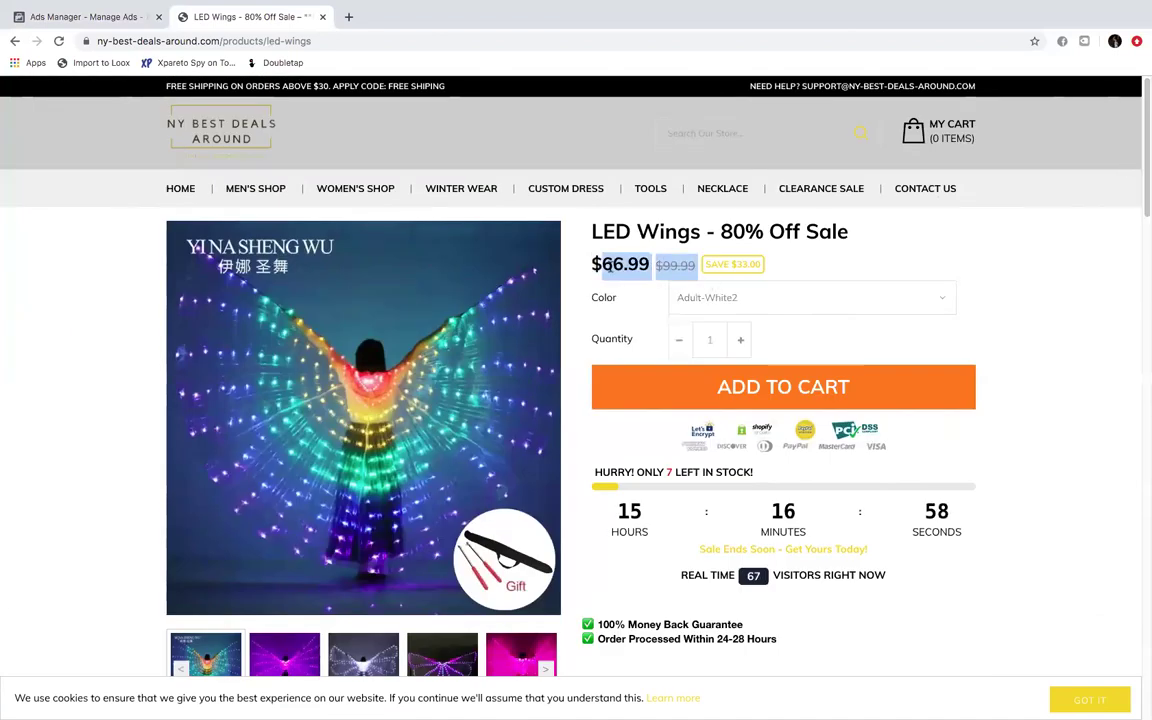
click(678, 266)
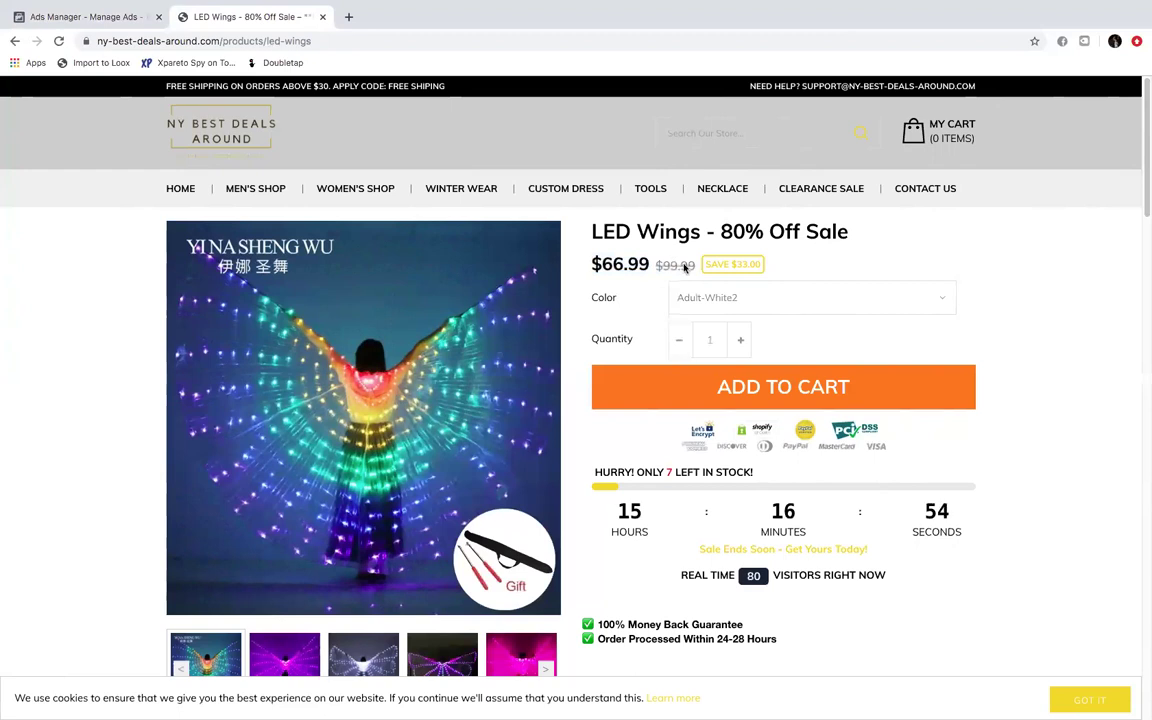
Step: Highlight the discount figure in the product title, followed by the whole title "LED Wings - 80% Off Sale"
drag(734, 232, 772, 234)
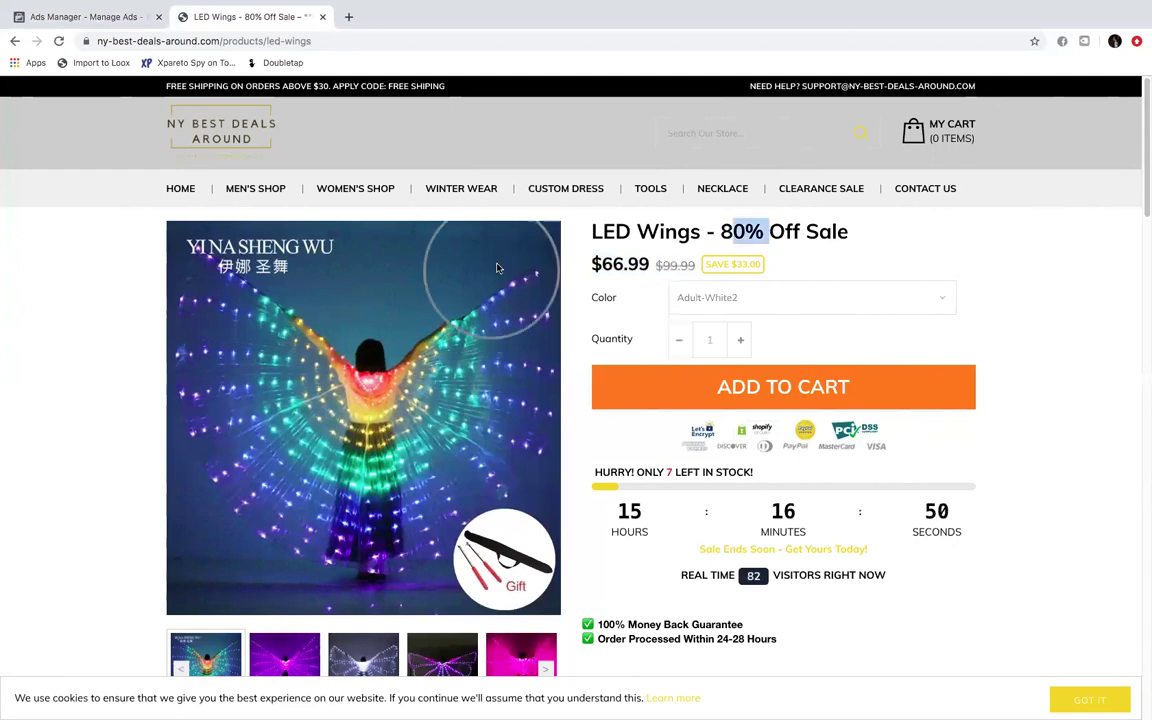
drag(1143, 188, 1106, 172)
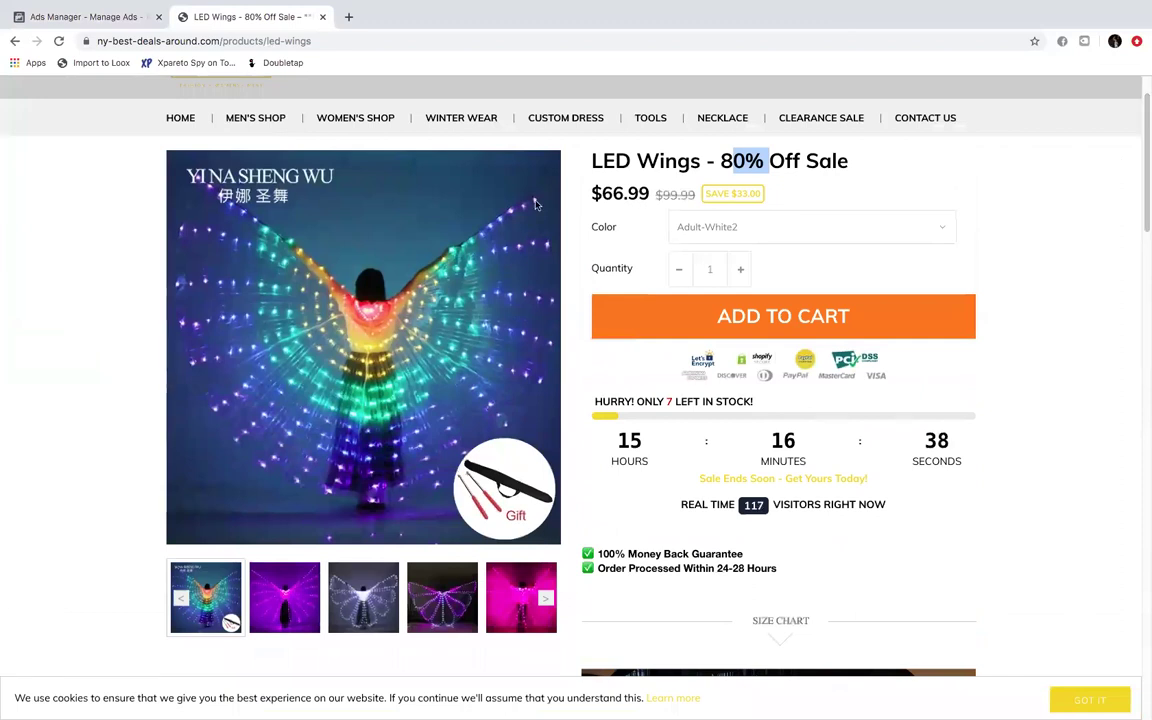
drag(591, 161, 851, 166)
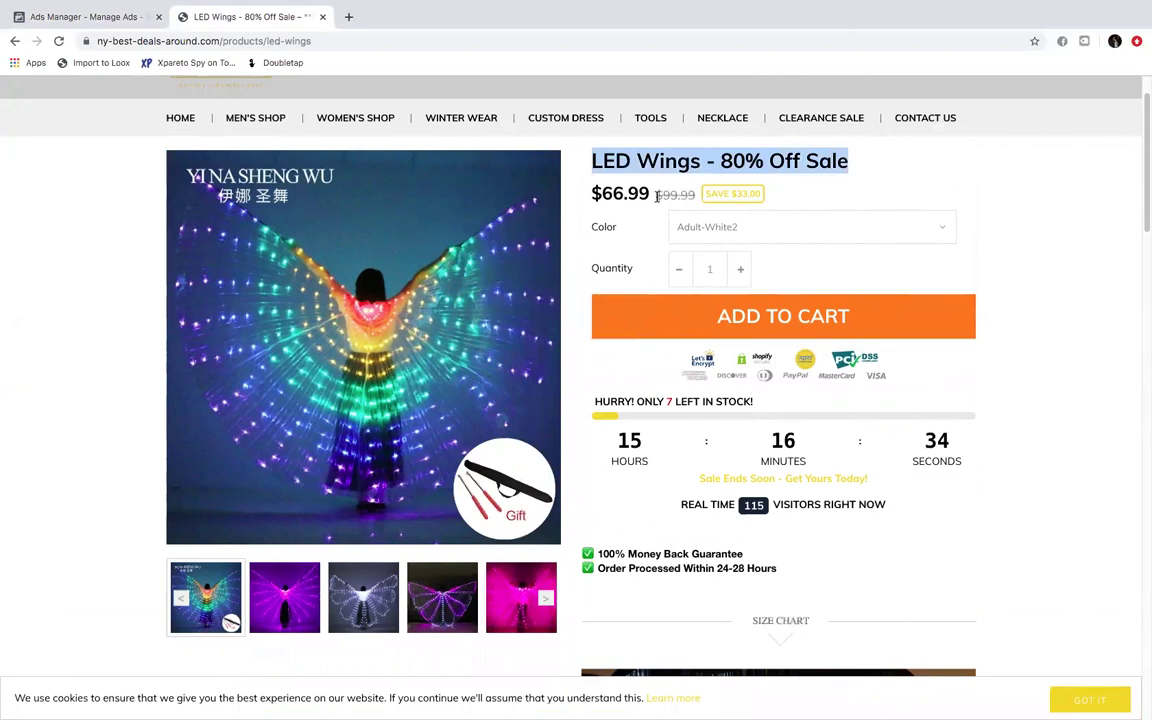
Step: Examine the product page from its title and price down through the countdown, guarantee lines and size chart
drag(1144, 211, 1143, 225)
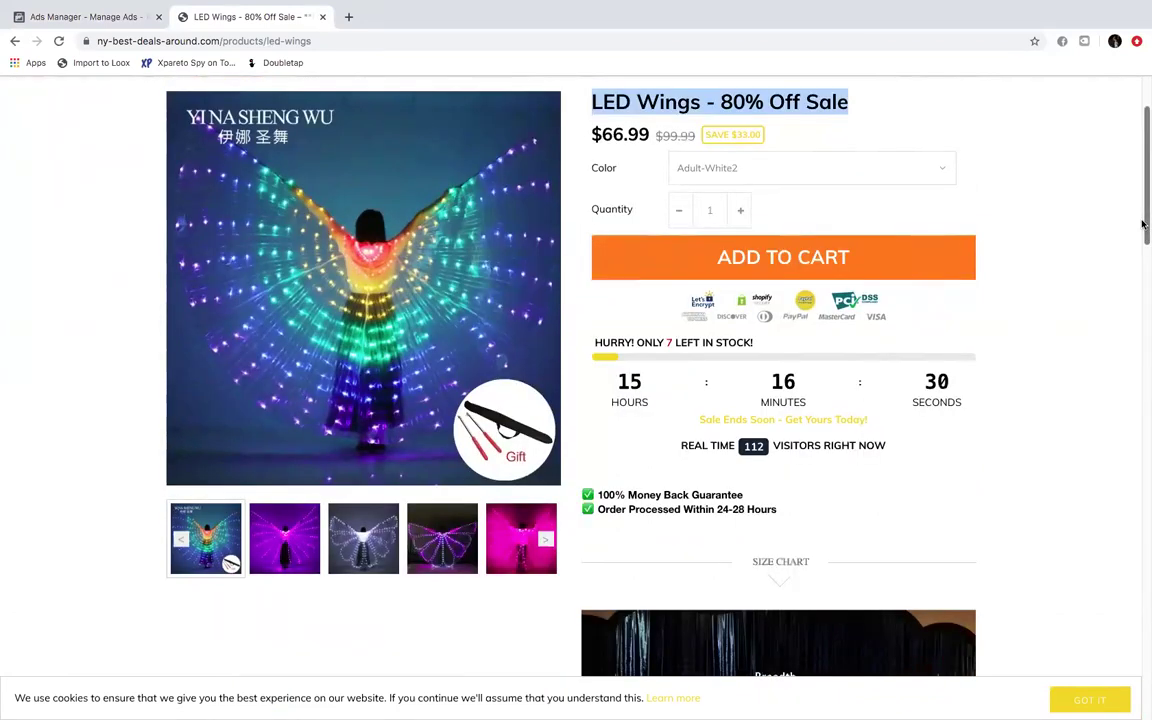
scroll(1143, 225, up, 1)
drag(777, 526, 766, 279)
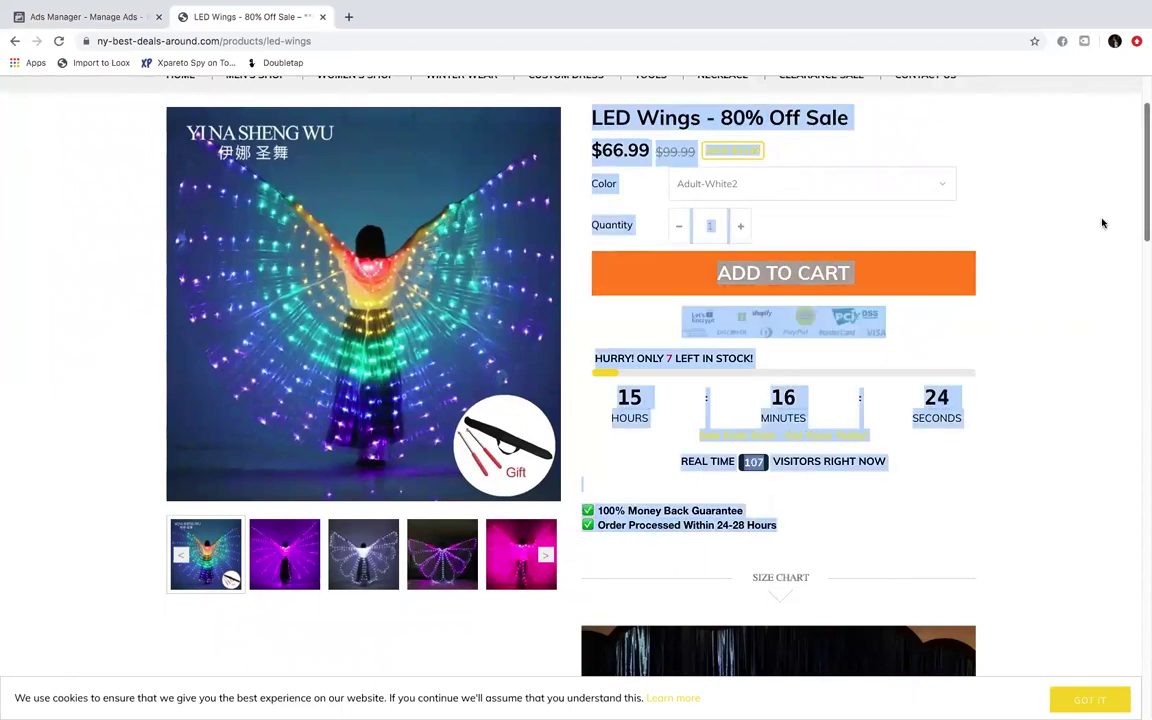
click(1142, 204)
scroll(1142, 204, down, 2)
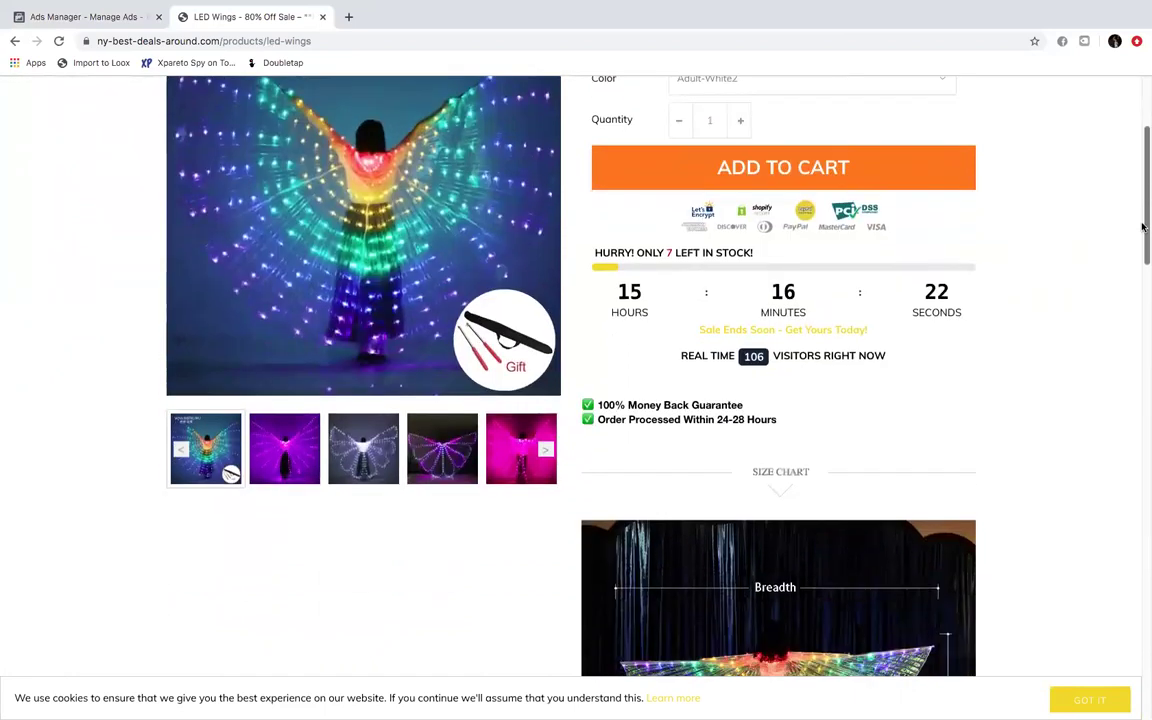
scroll(1144, 226, up, 4)
Step: Return to the ad in Ads Manager and highlight its headline "80% Off - Today Only"
click(70, 20)
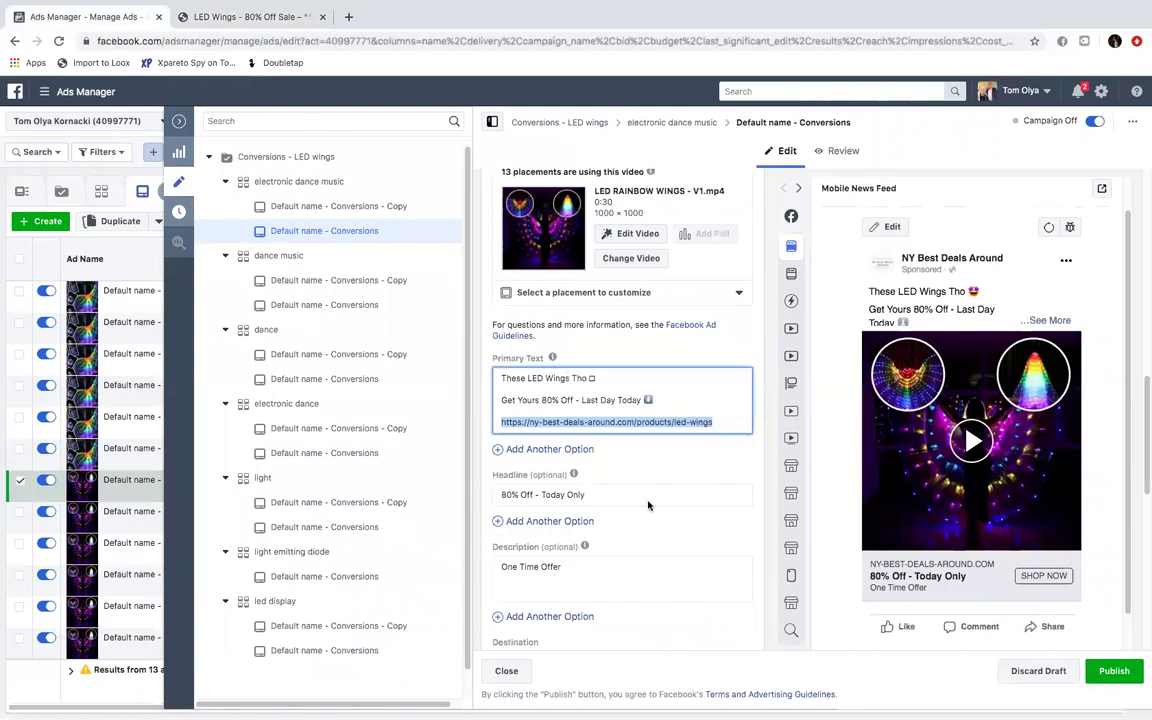
drag(589, 496, 465, 499)
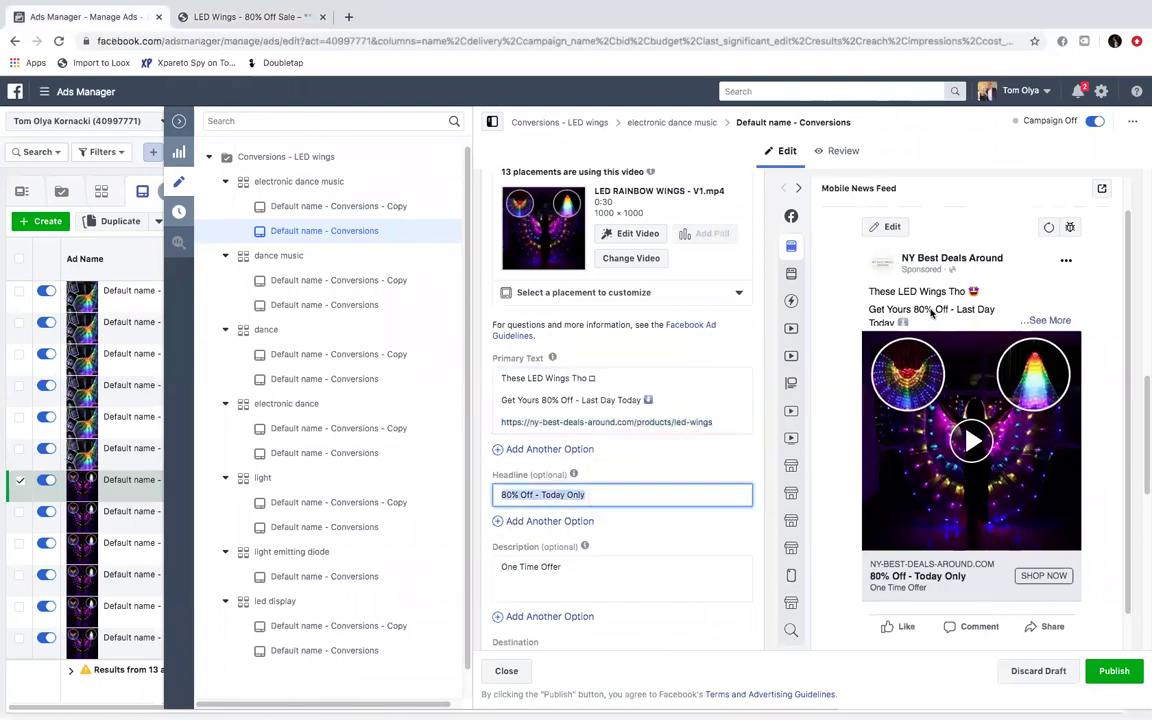
click(536, 494)
drag(540, 494, 589, 495)
drag(596, 494, 512, 494)
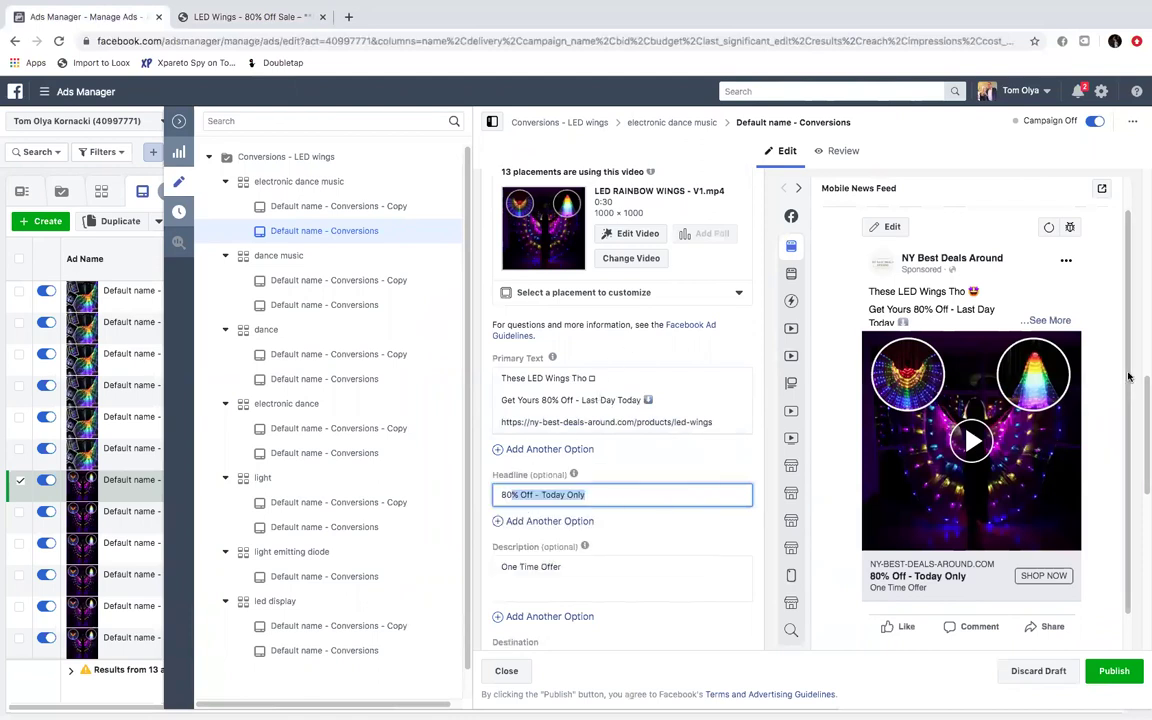
Step: Highlight only the words "Today Only" in the ad's headline
scroll(700, 420, down, 1)
click(599, 435)
drag(599, 435, 541, 435)
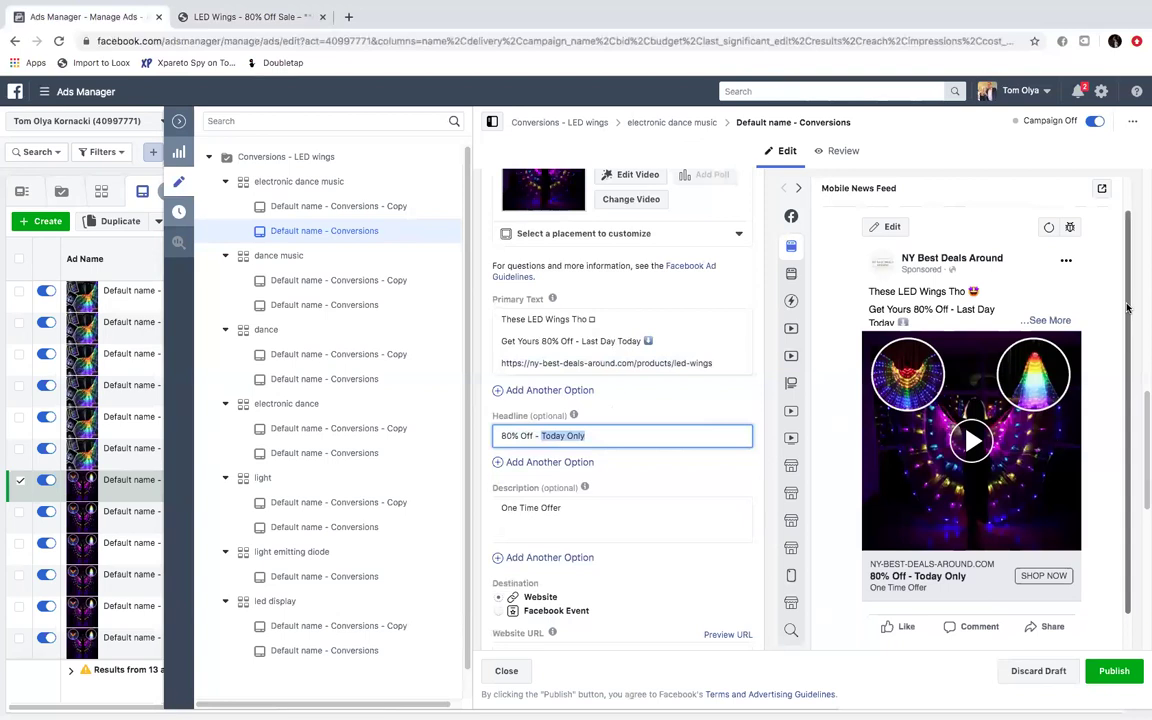
click(569, 436)
drag(586, 436, 545, 436)
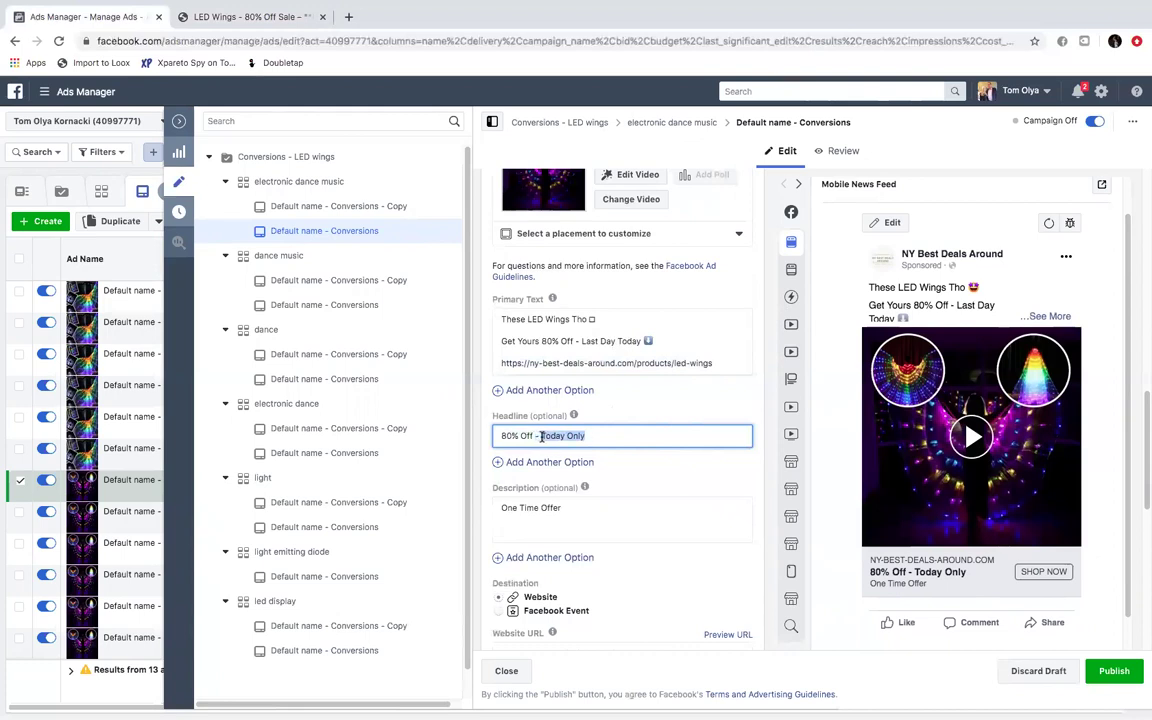
Step: Examine the ad's description, destination, call to action and tracking settings, and close the editor without publishing the draft
scroll(1143, 448, down, 3)
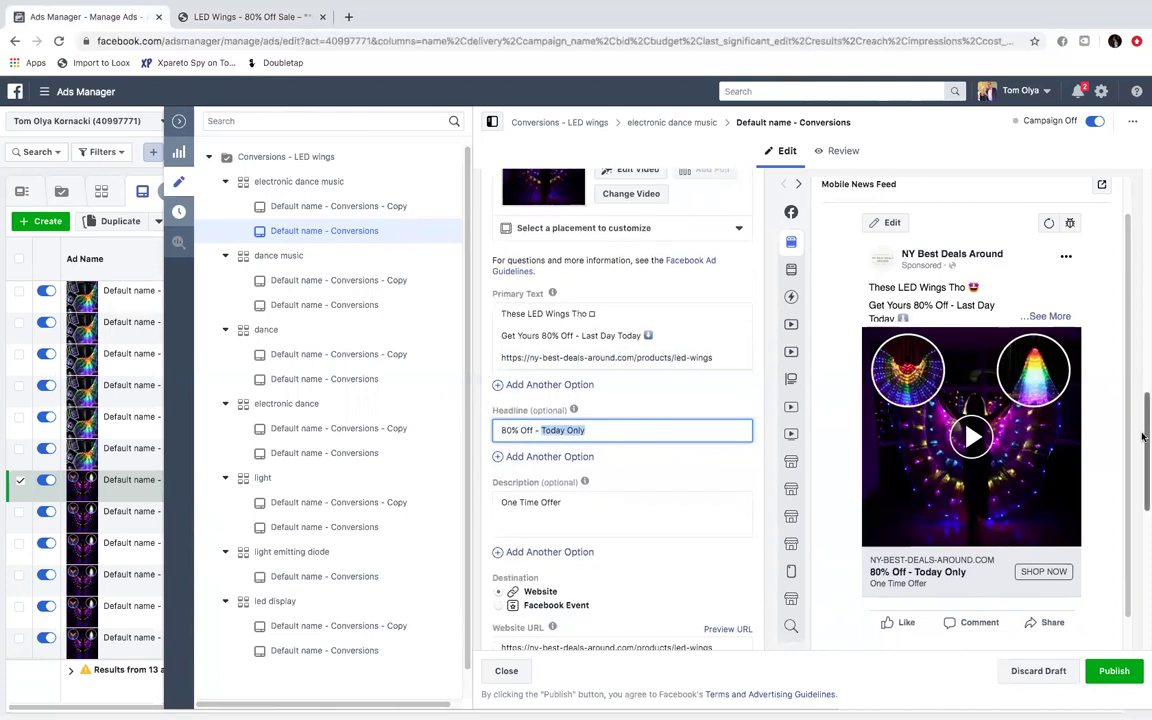
scroll(1143, 448, down, 3)
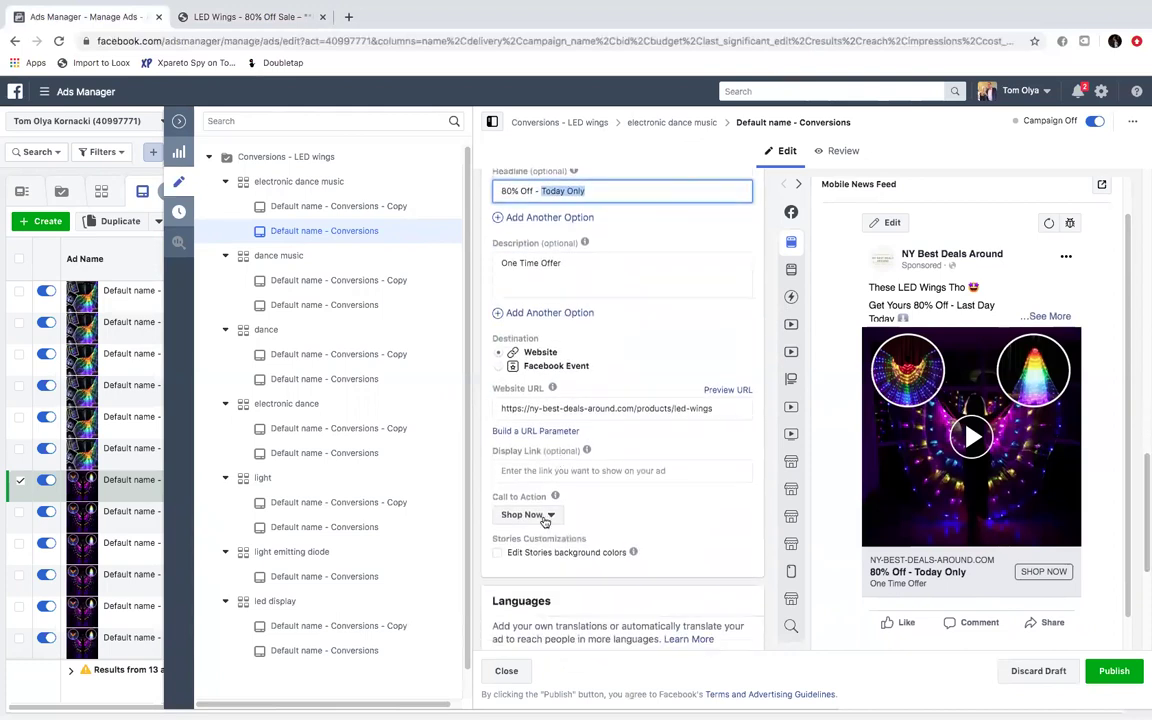
drag(1144, 470, 1143, 553)
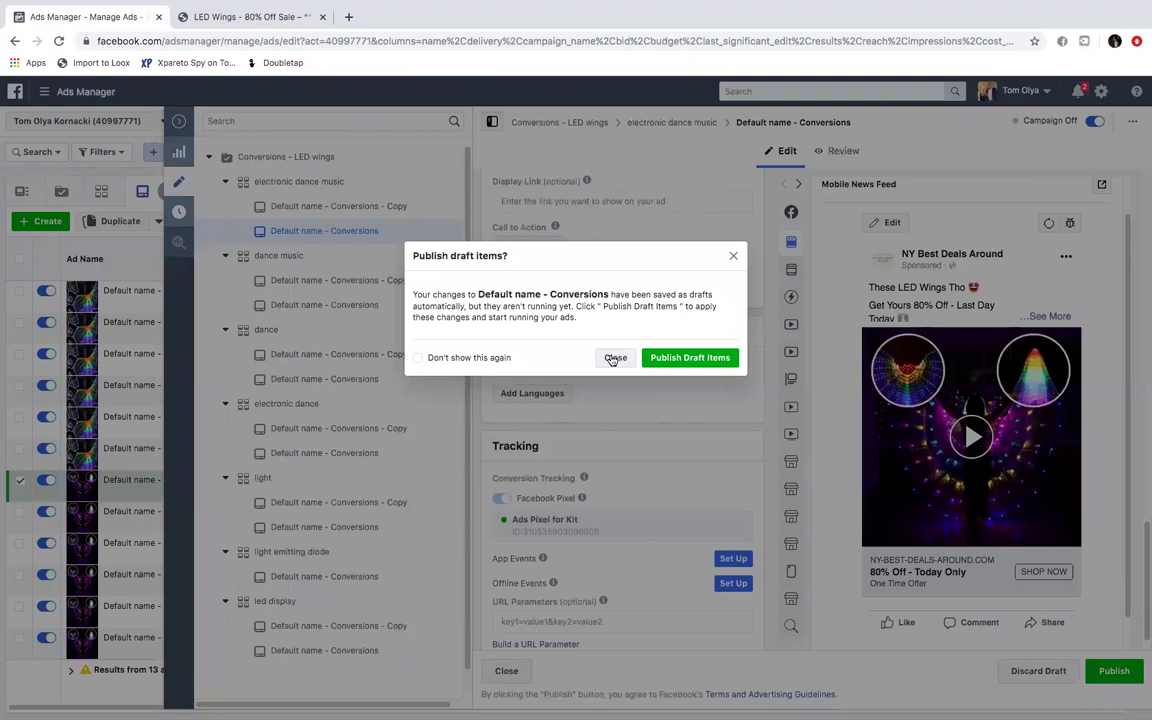
click(614, 358)
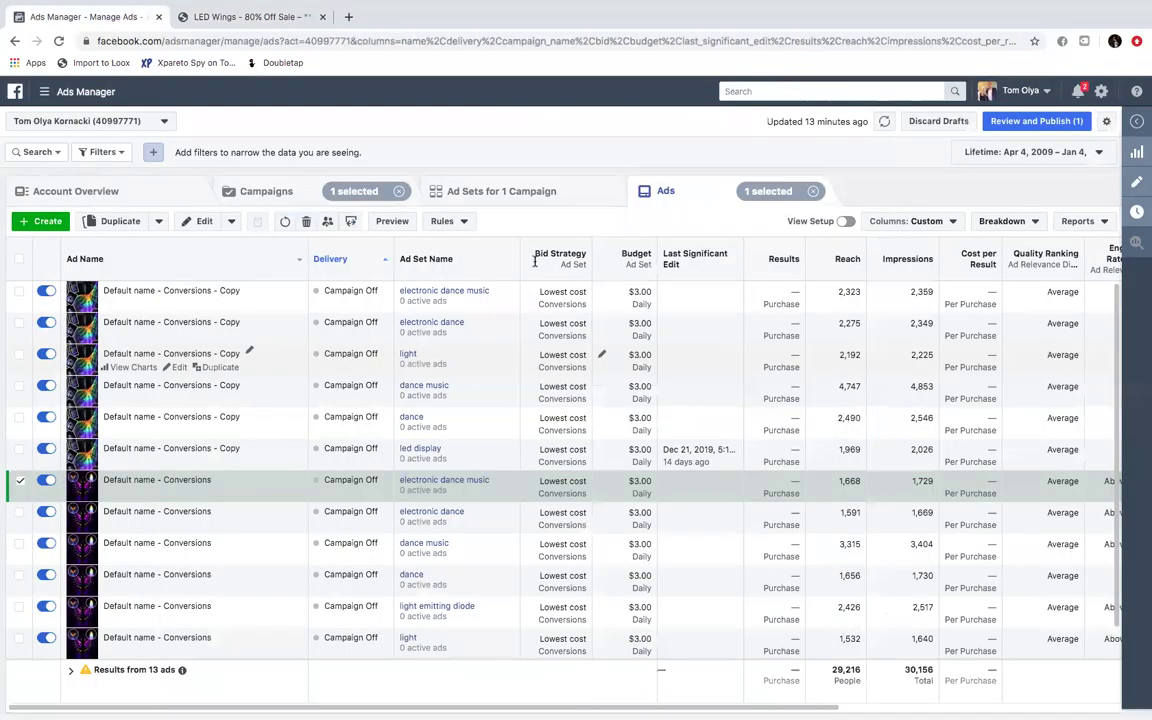
Step: Go to the LED wings campaign's ad sets and open the "electronic dance music" ad set for editing
click(497, 191)
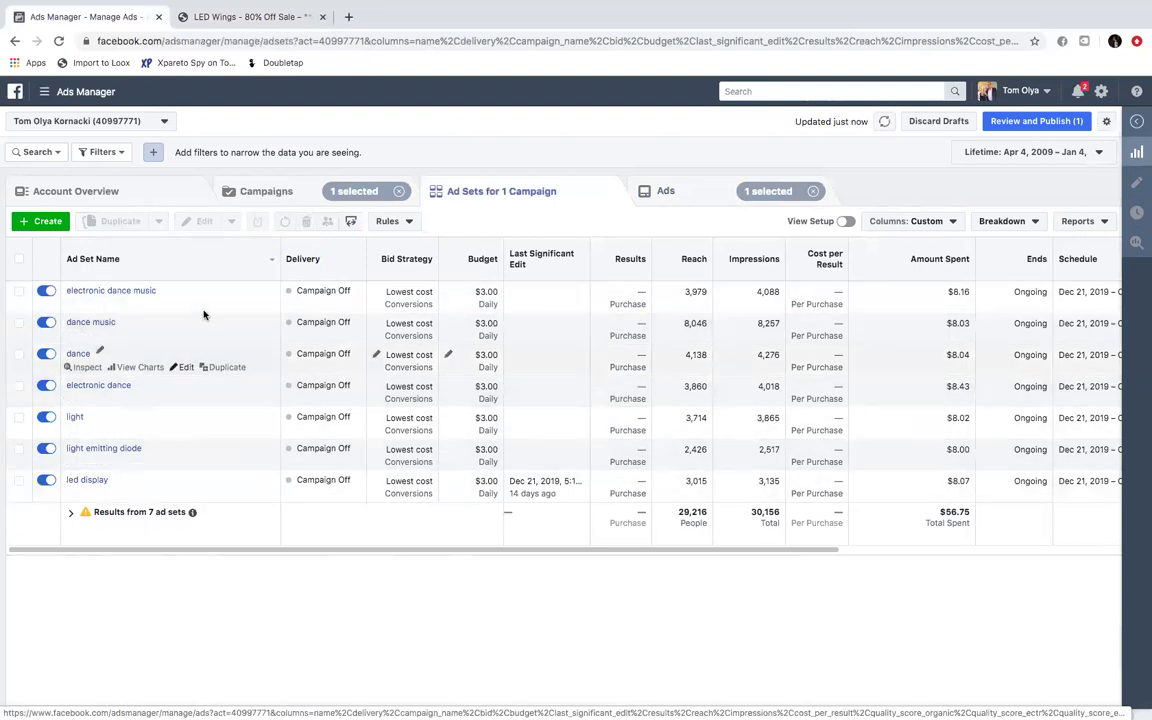
drag(478, 292, 491, 292)
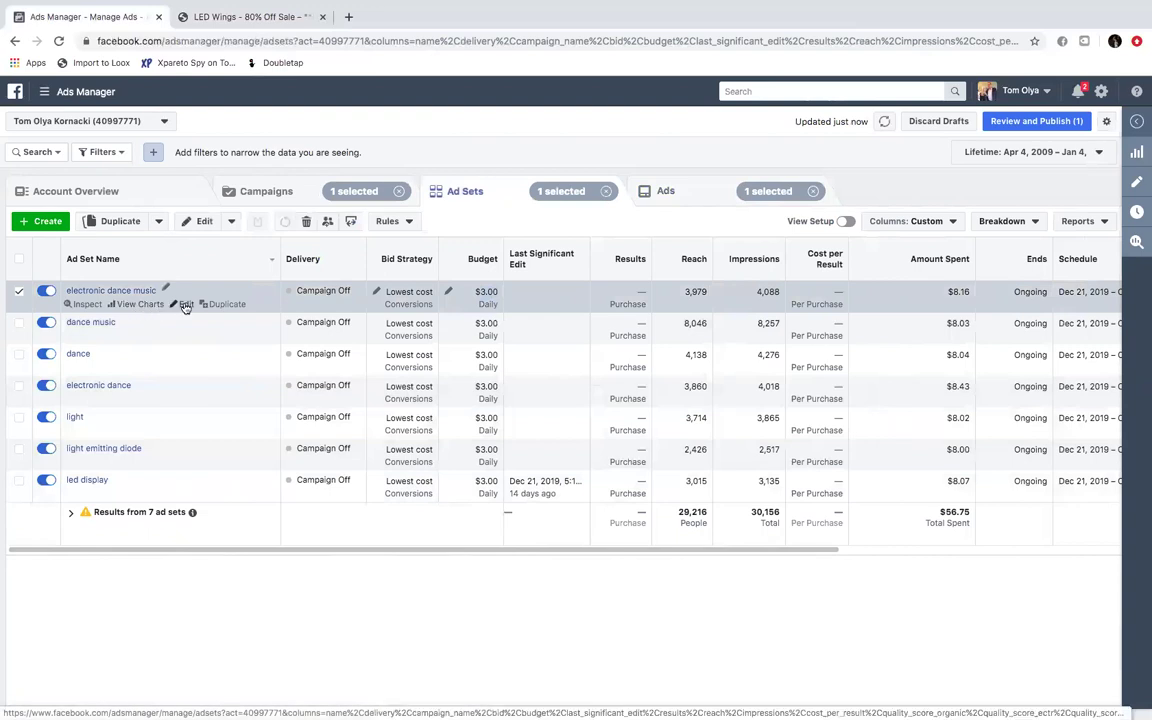
click(186, 304)
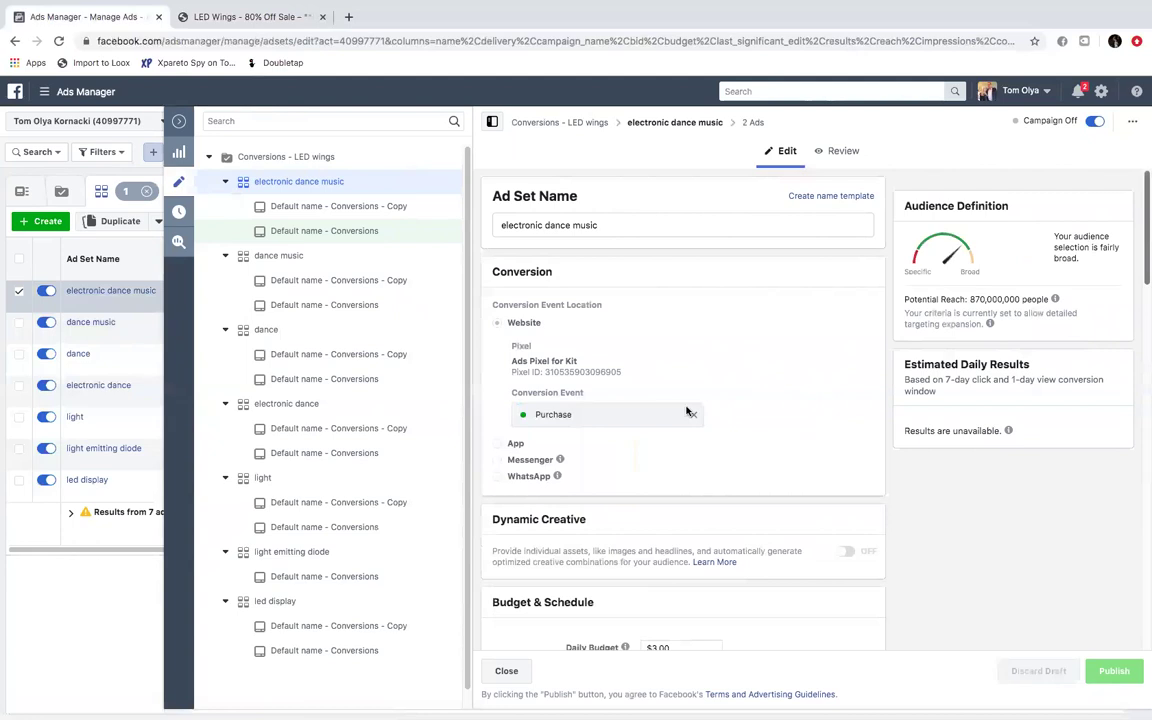
Step: Highlight the ad set's conversion event "Purchase" and examine its settings down to the targeted locations
double_click(568, 413)
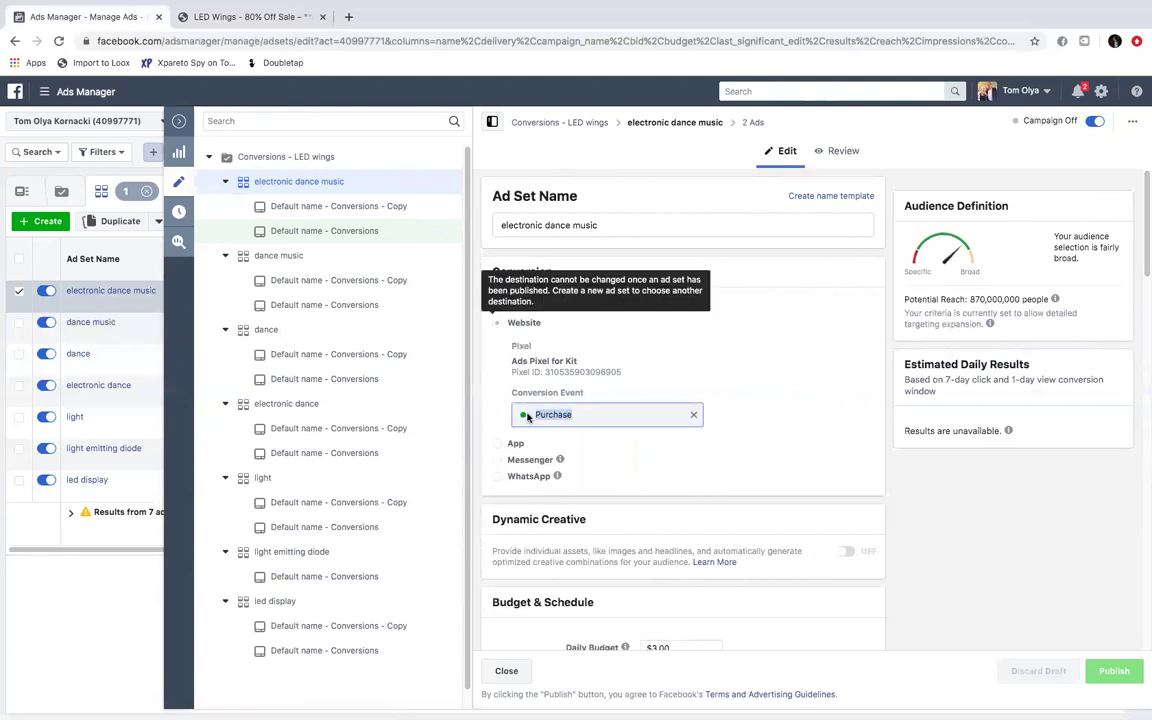
click(666, 378)
drag(1143, 249, 1100, 335)
key(Tab)
scroll(1143, 312, down, 5)
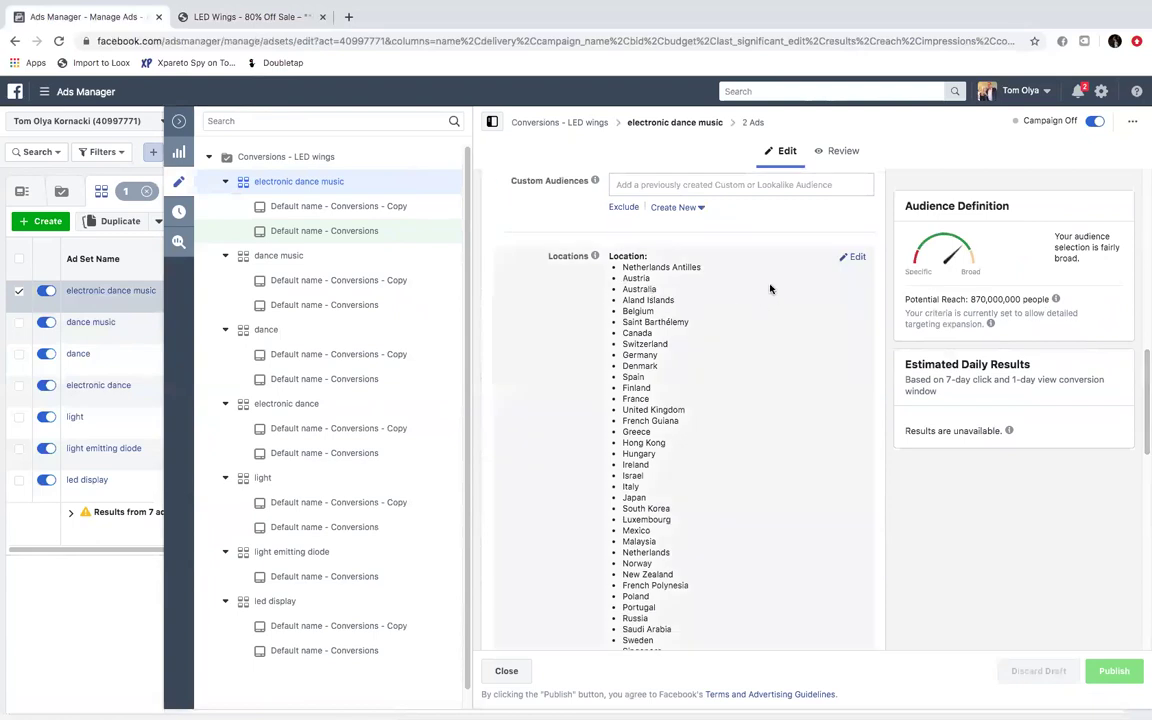
mouse_move(1142, 368)
mouse_down()
mouse_move(1144, 411)
mouse_move(1144, 366)
mouse_up()
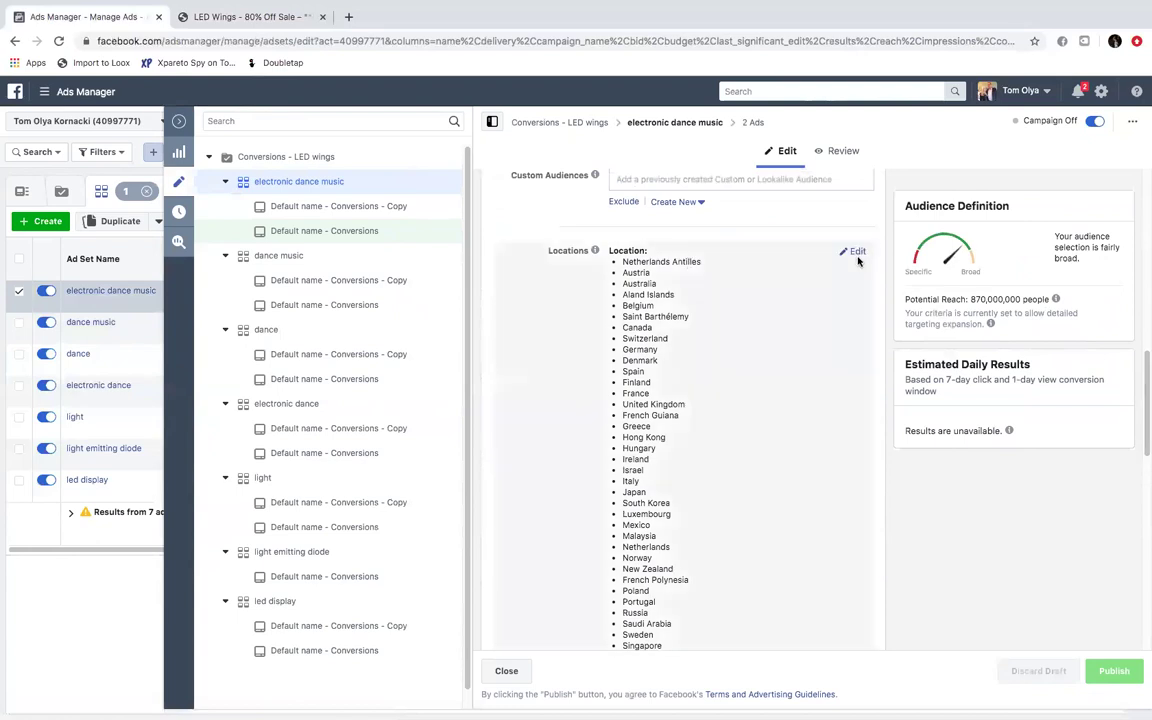
Step: Search Google in a new browser tab for "epacket countries 2019" and highlight part of "More items" under the country list
click(347, 17)
text(epacket countries)
key(Return)
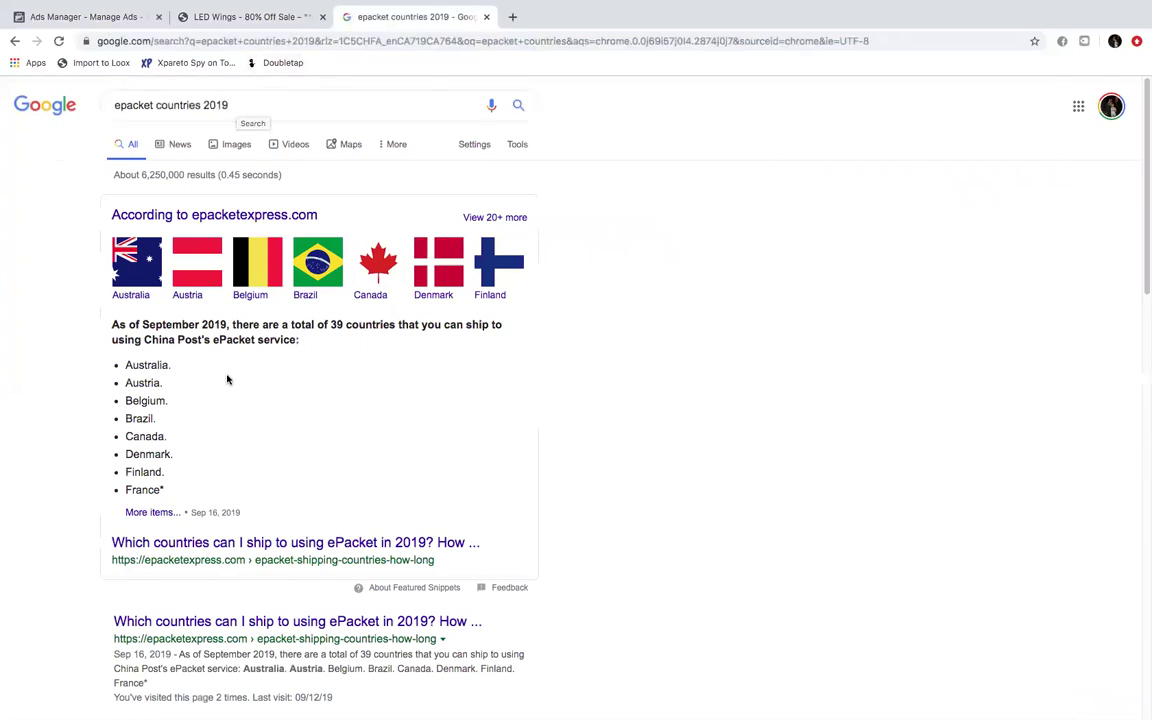
drag(125, 512, 154, 512)
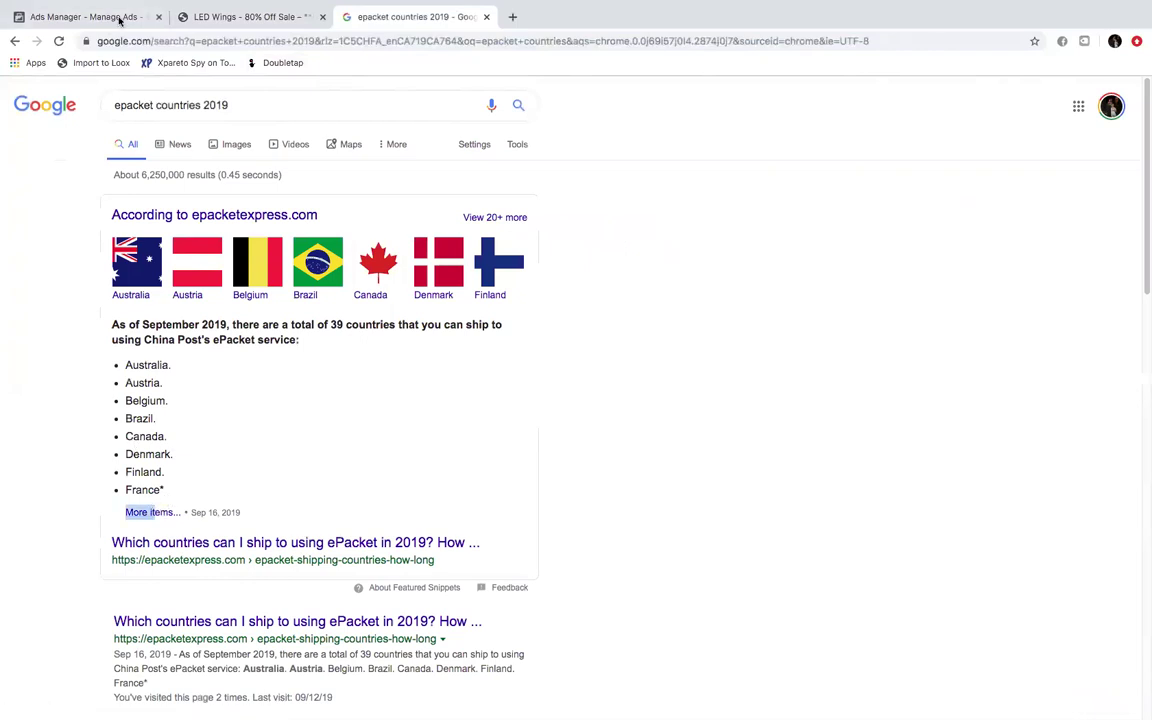
Step: Return to Ads Manager and highlight the ad set's full location list, from Netherlands Antilles through US Virgin Islands
click(118, 18)
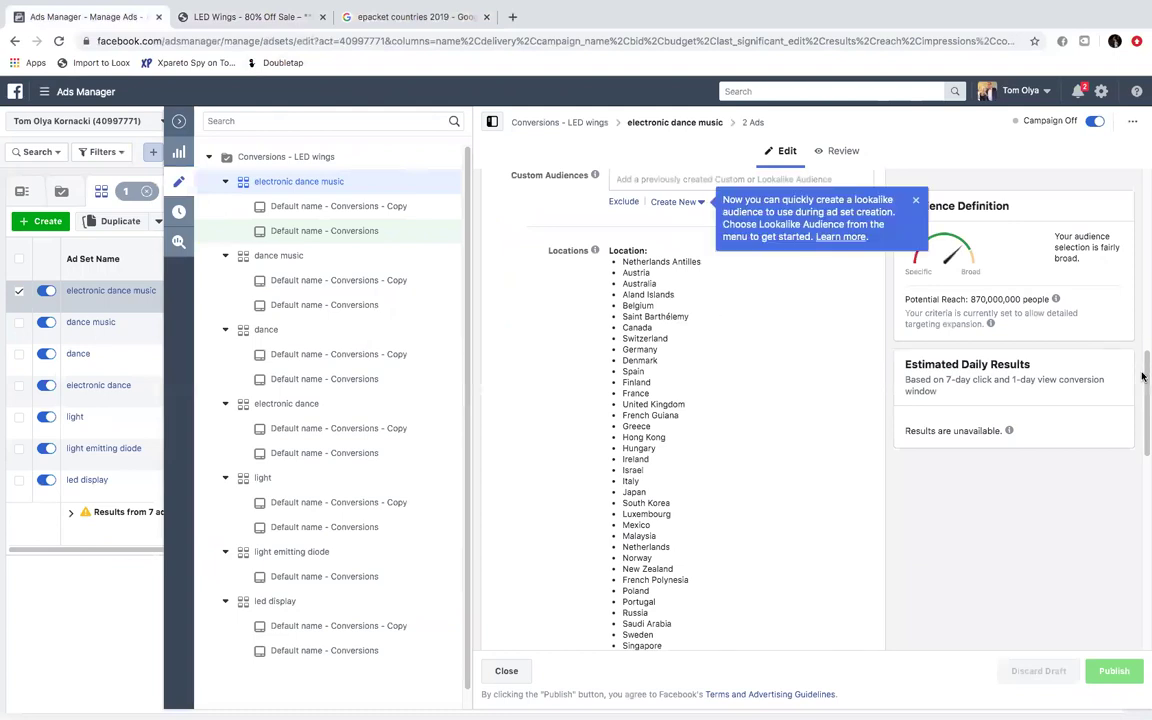
scroll(640, 234, down, 1)
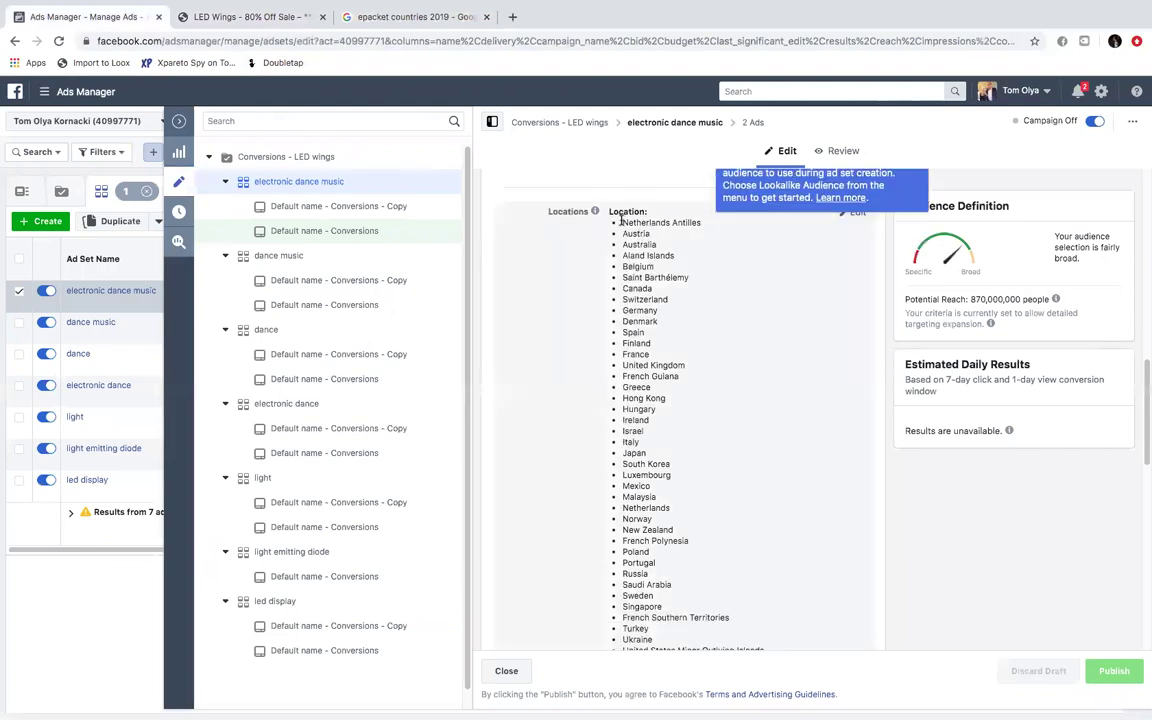
drag(633, 223, 744, 631)
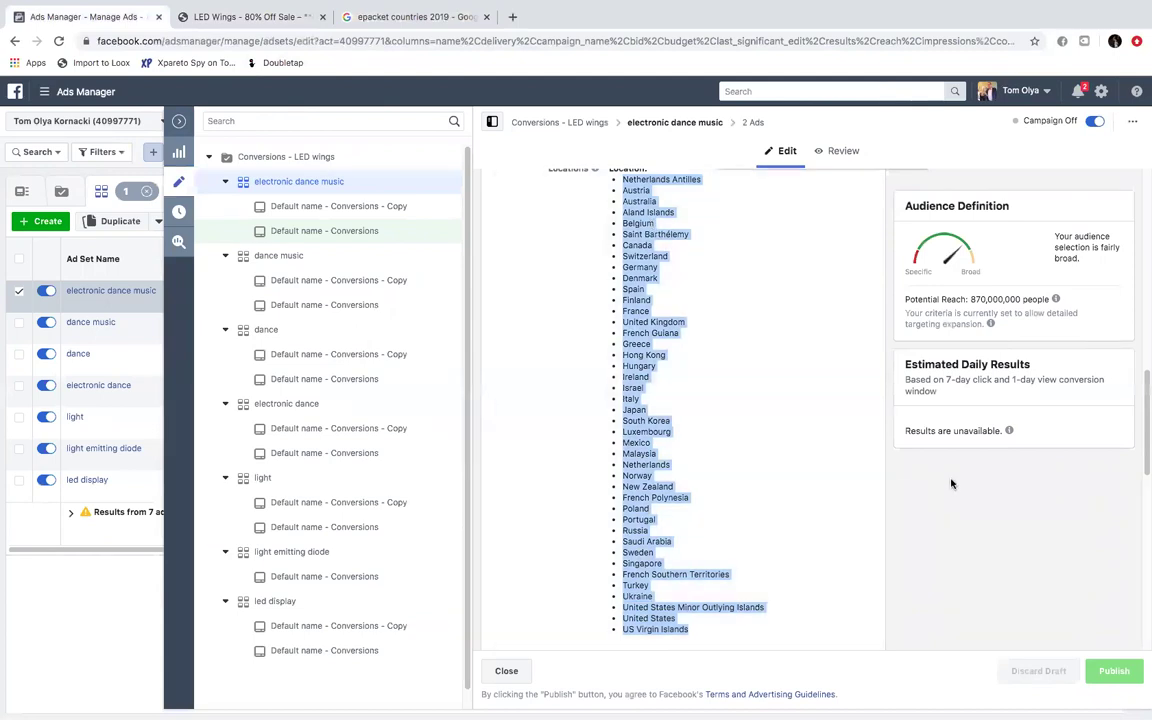
click(951, 484)
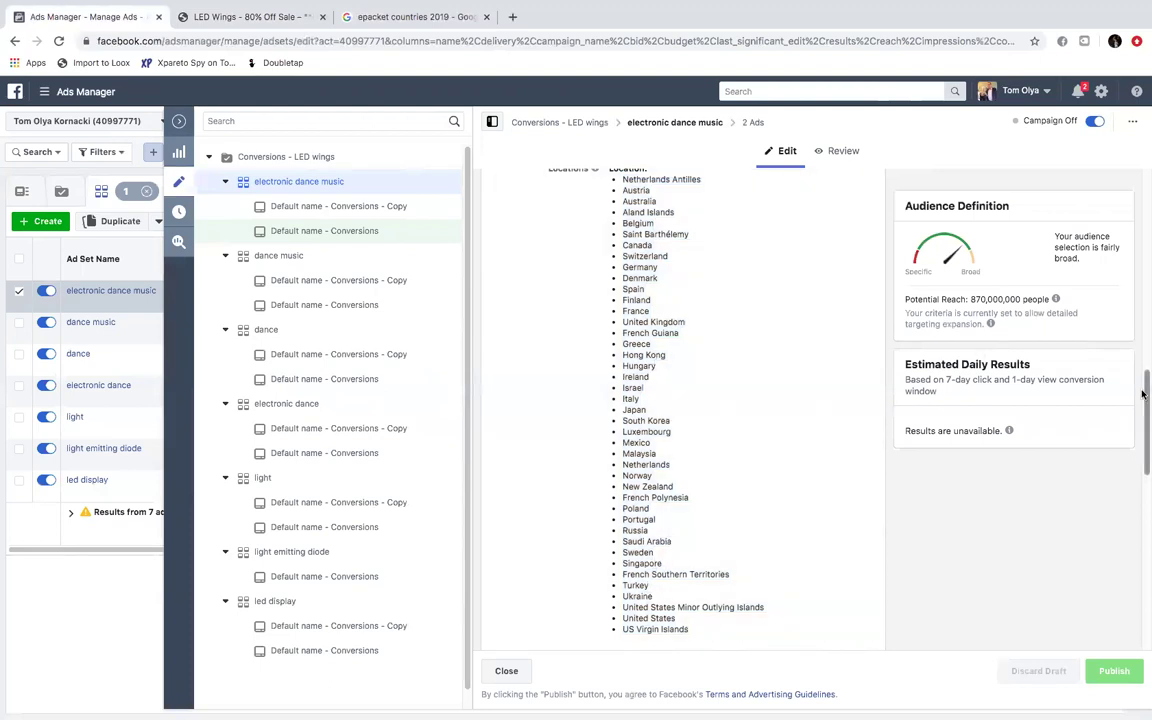
scroll(1143, 390, up, 1)
scroll(1143, 397, down, 2)
scroll(1143, 394, up, 1)
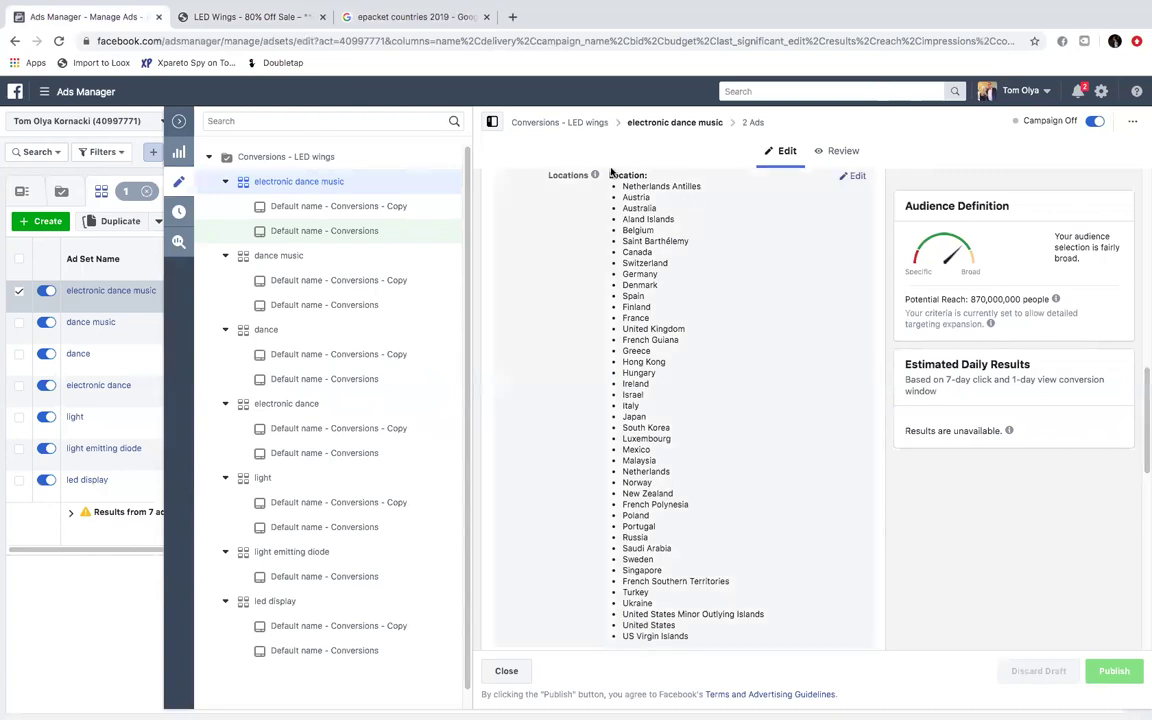
drag(631, 200, 742, 614)
click(778, 486)
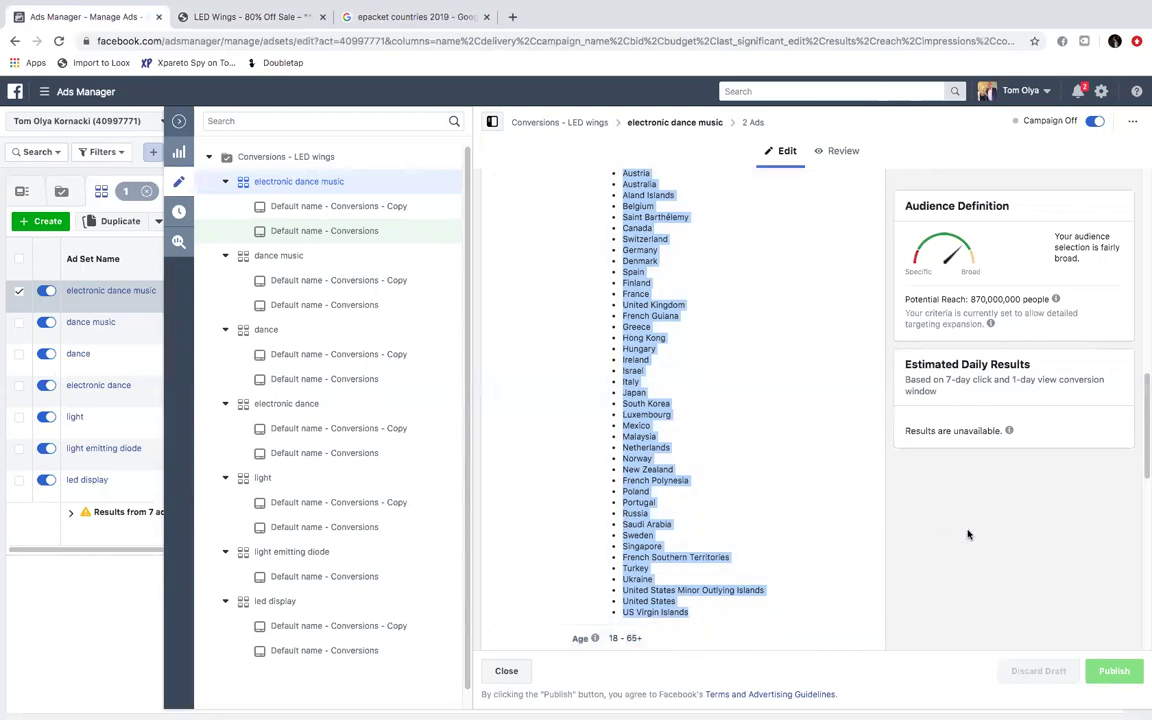
Step: Examine the ad set's age, gender and detailed targeting settings, including the details of the "Electronic dance music" interest
drag(1142, 399, 1143, 450)
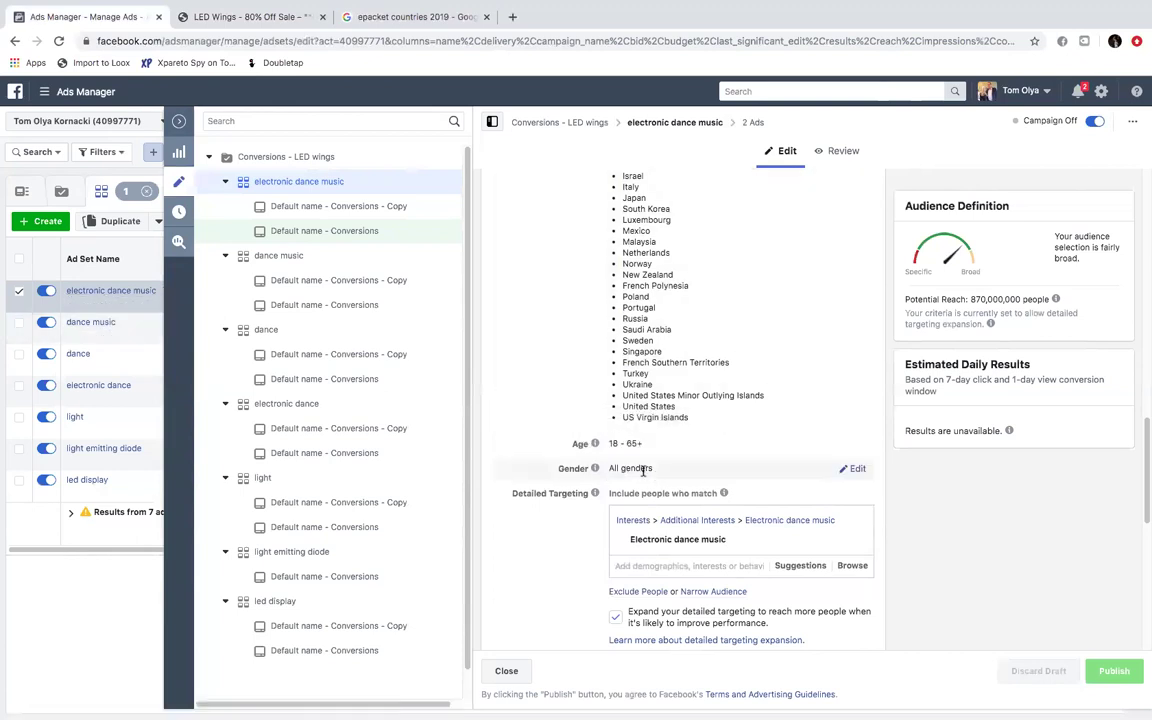
mouse_move(599, 473)
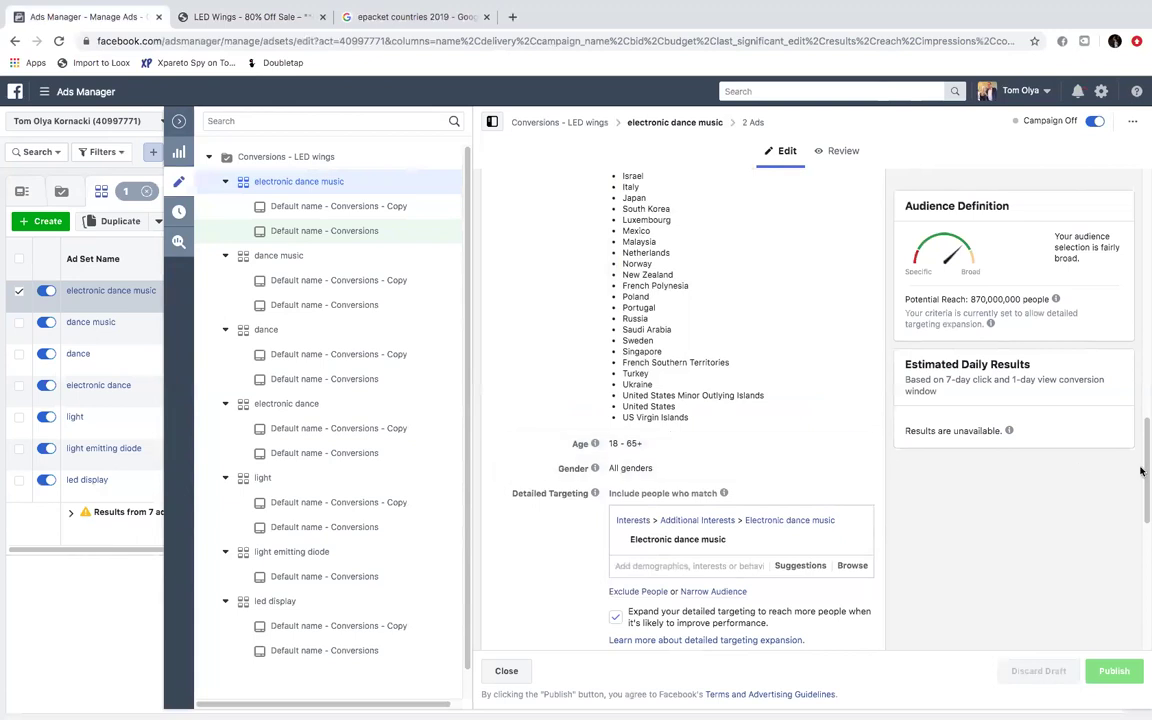
drag(1144, 470, 1143, 488)
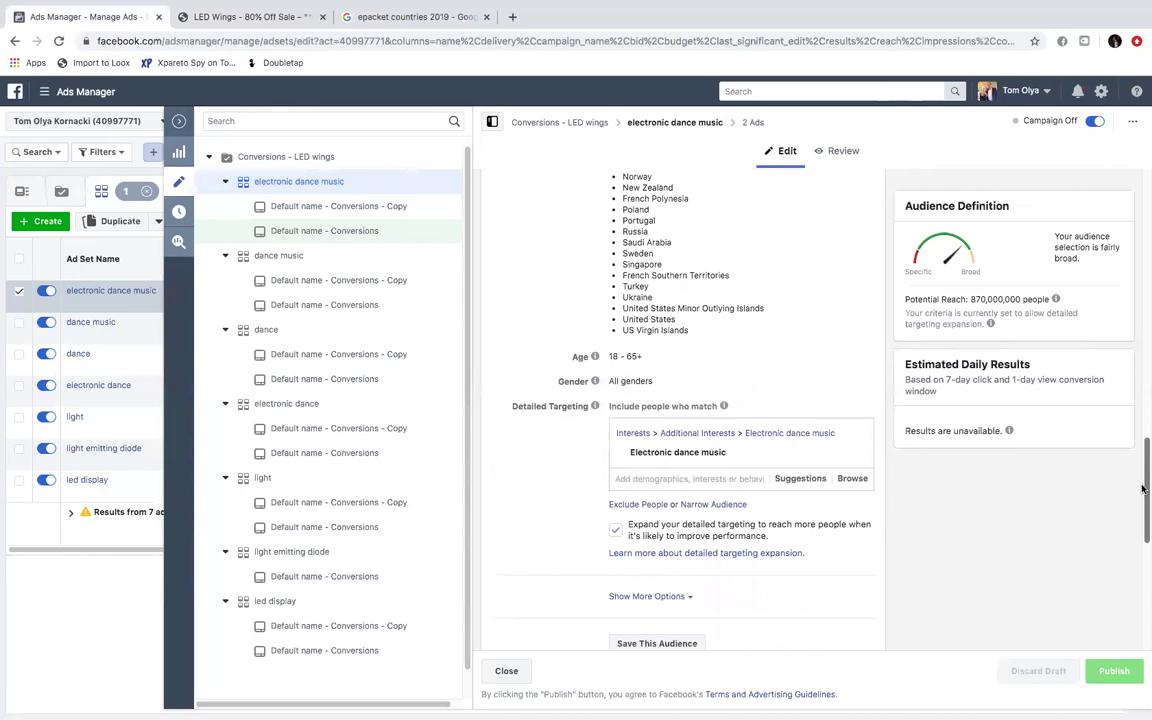
drag(1143, 490, 1146, 476)
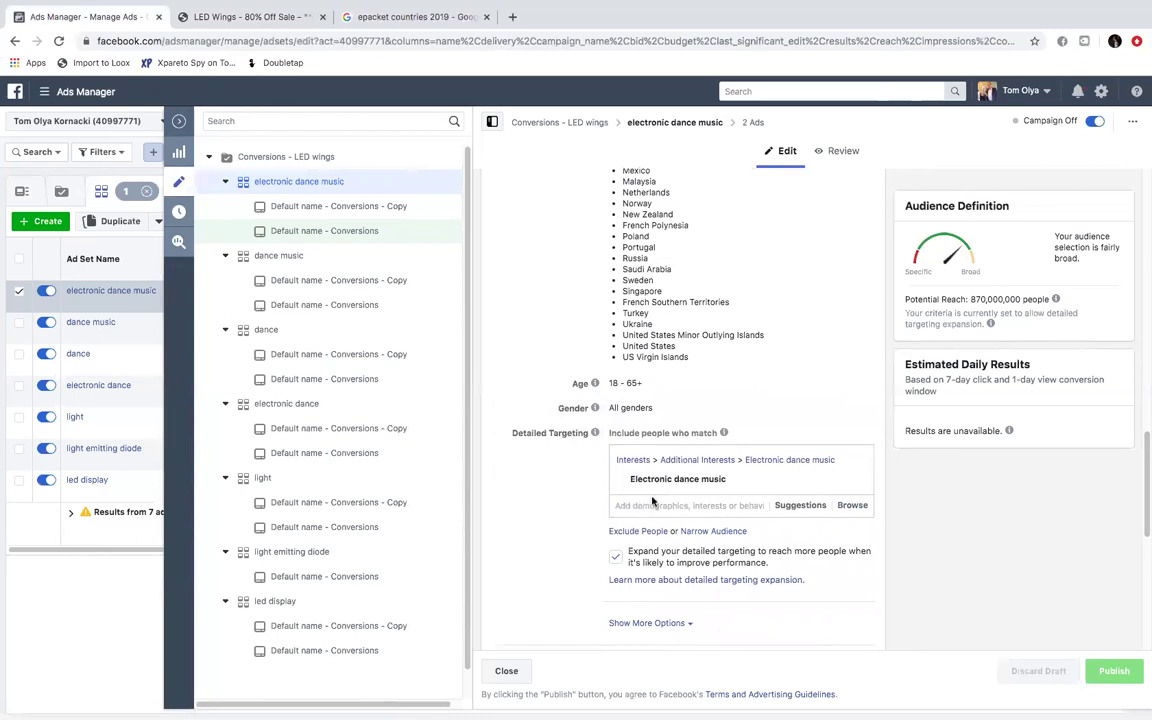
mouse_move(713, 479)
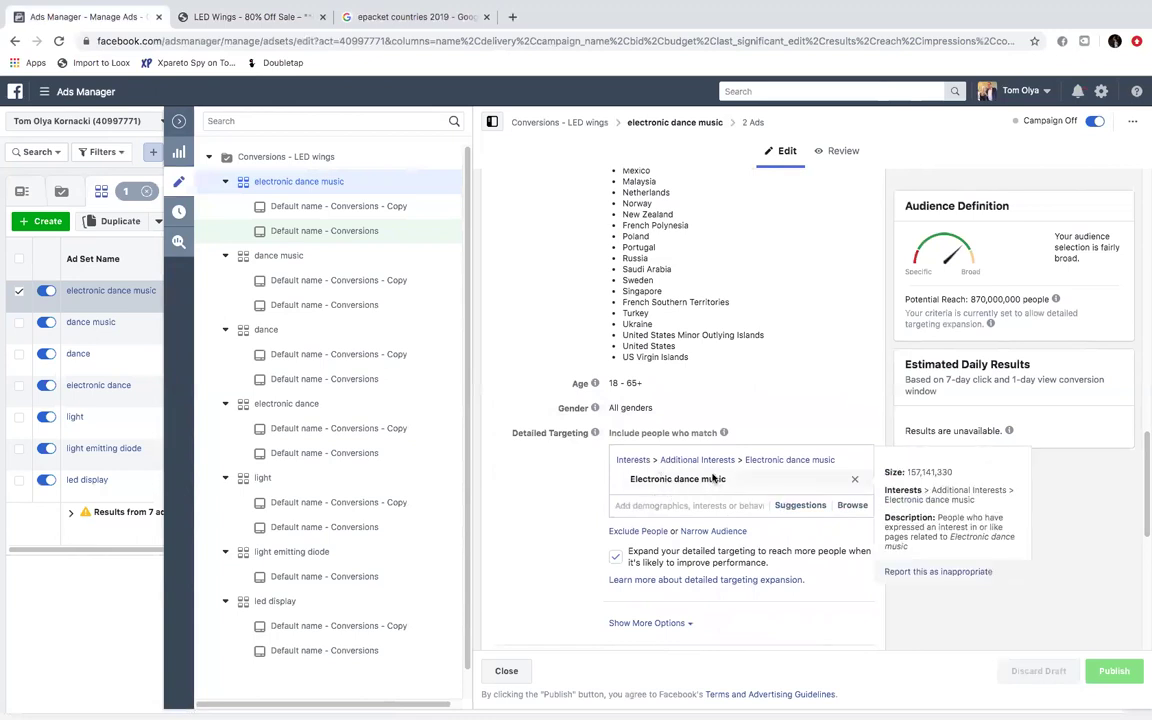
Step: Remove the "Electronic dance music" interest from the detailed targeting and get ready to enter another one
click(857, 483)
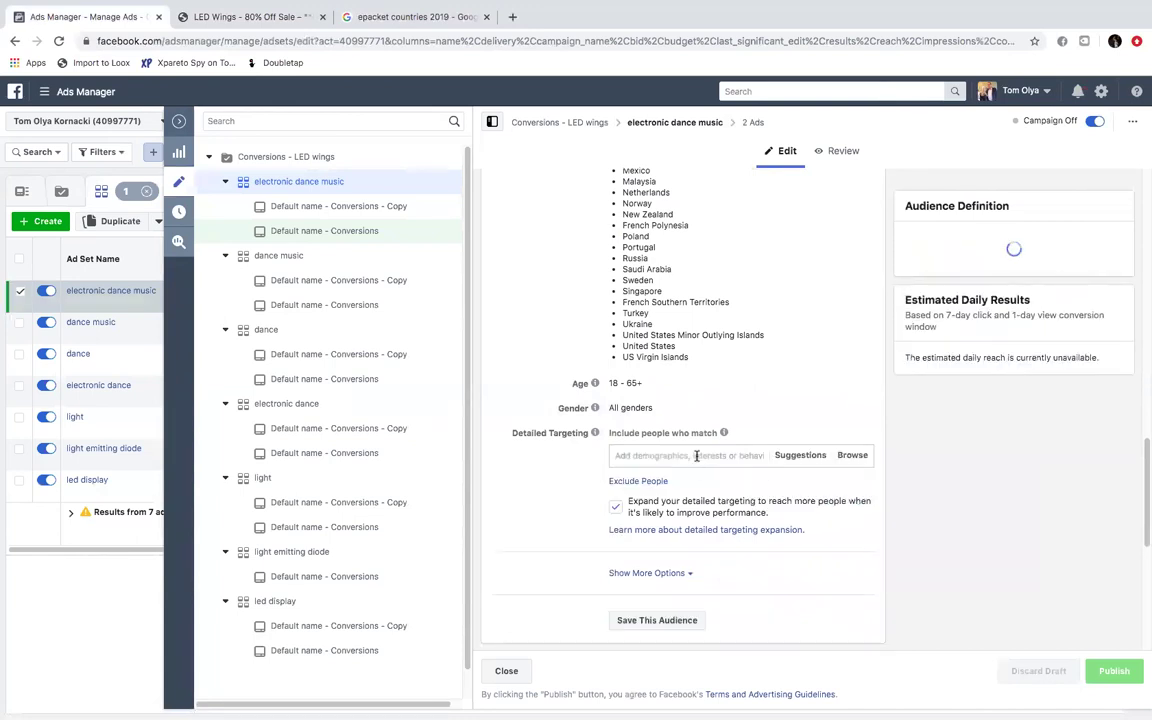
click(692, 456)
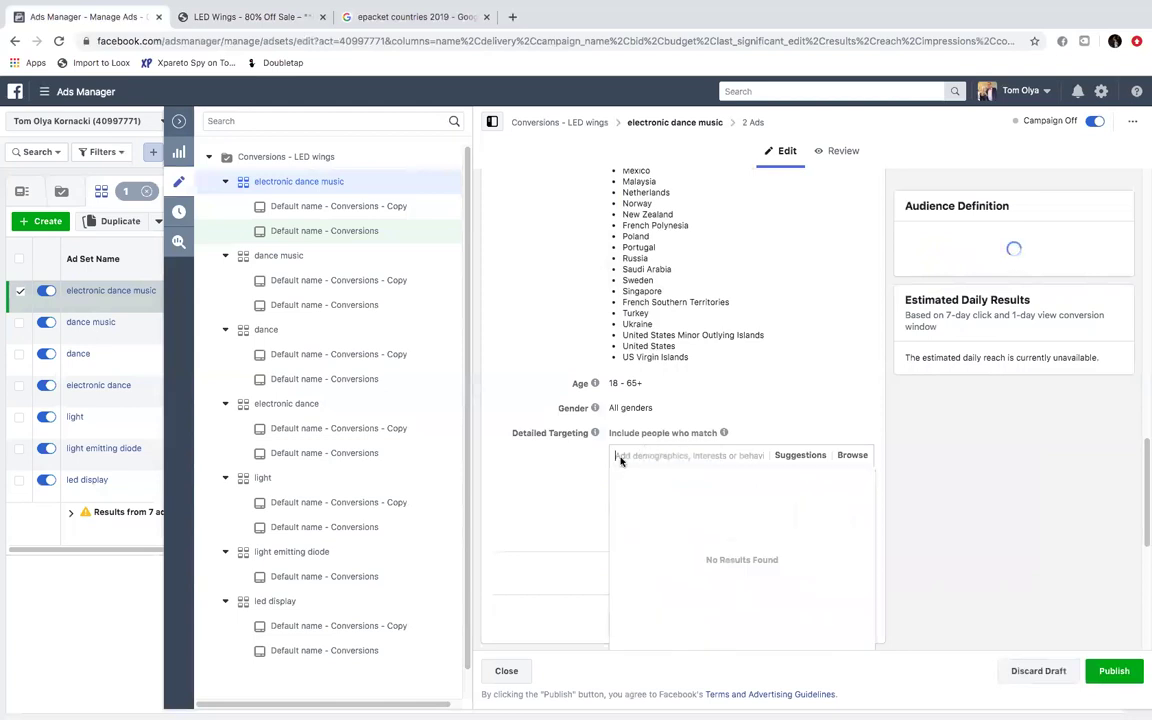
click(593, 407)
click(647, 454)
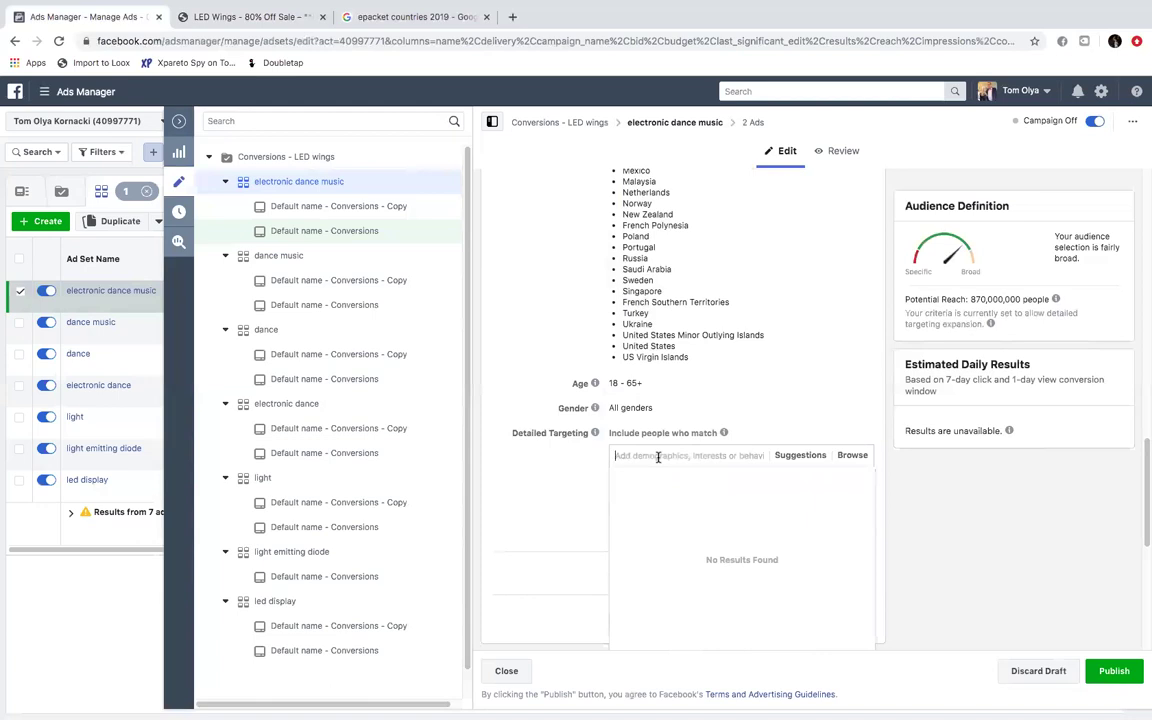
Step: Search the detailed targeting interests for "halloween" and clear the search text without adding any interest
text(hol)
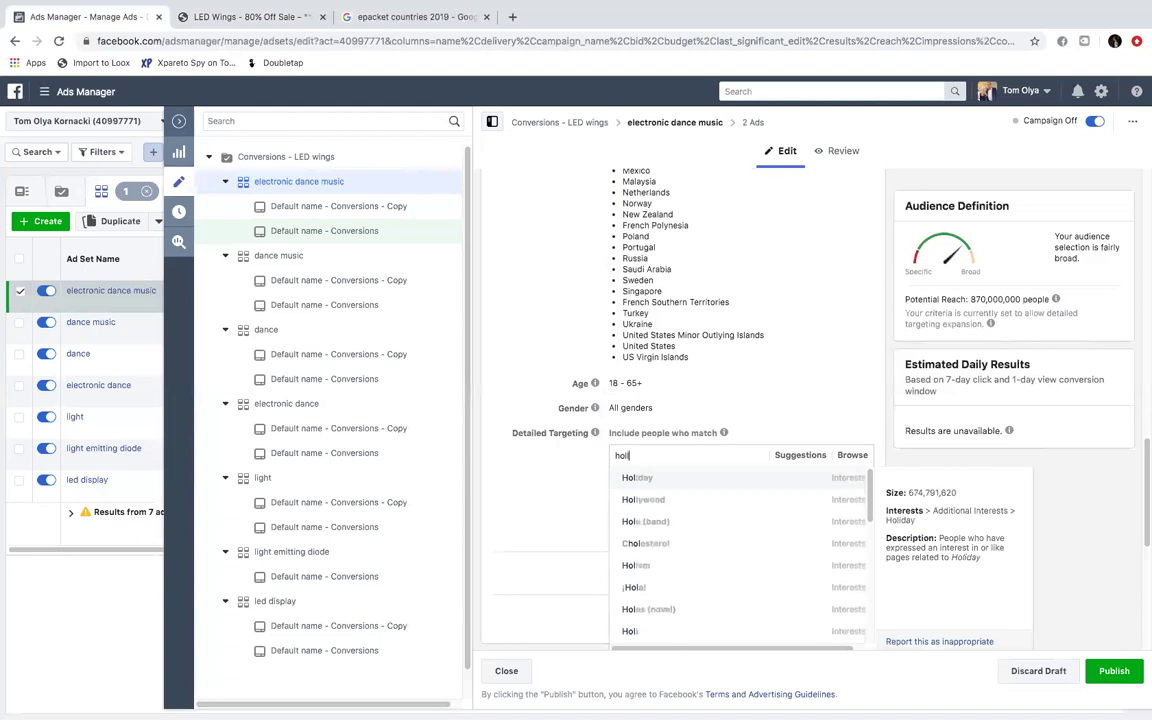
text(l)
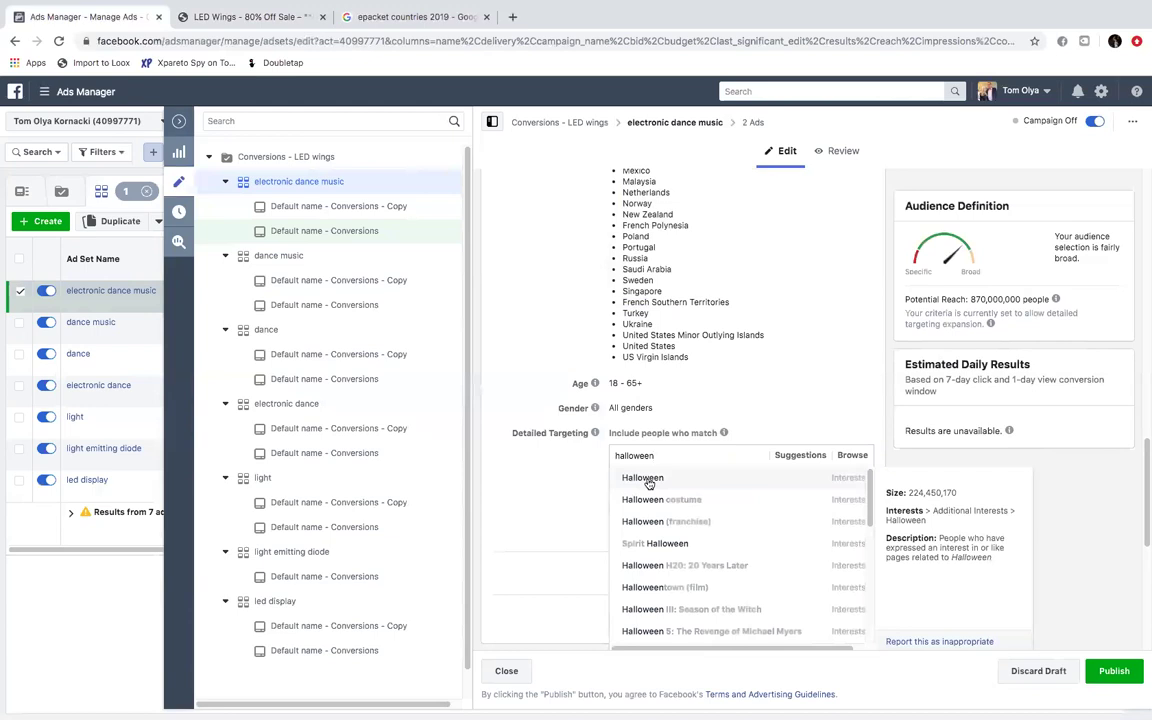
drag(657, 455, 614, 460)
text(Halloween)
double_click(618, 457)
click(658, 455)
double_click(658, 455)
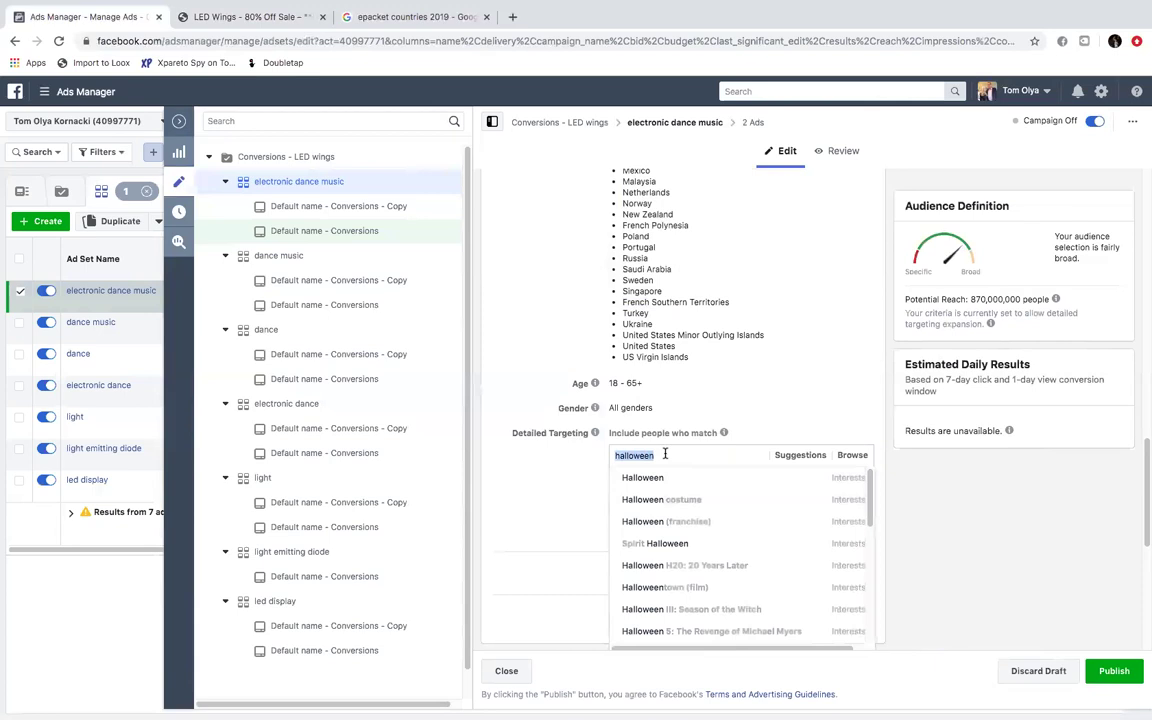
key(BackSpace)
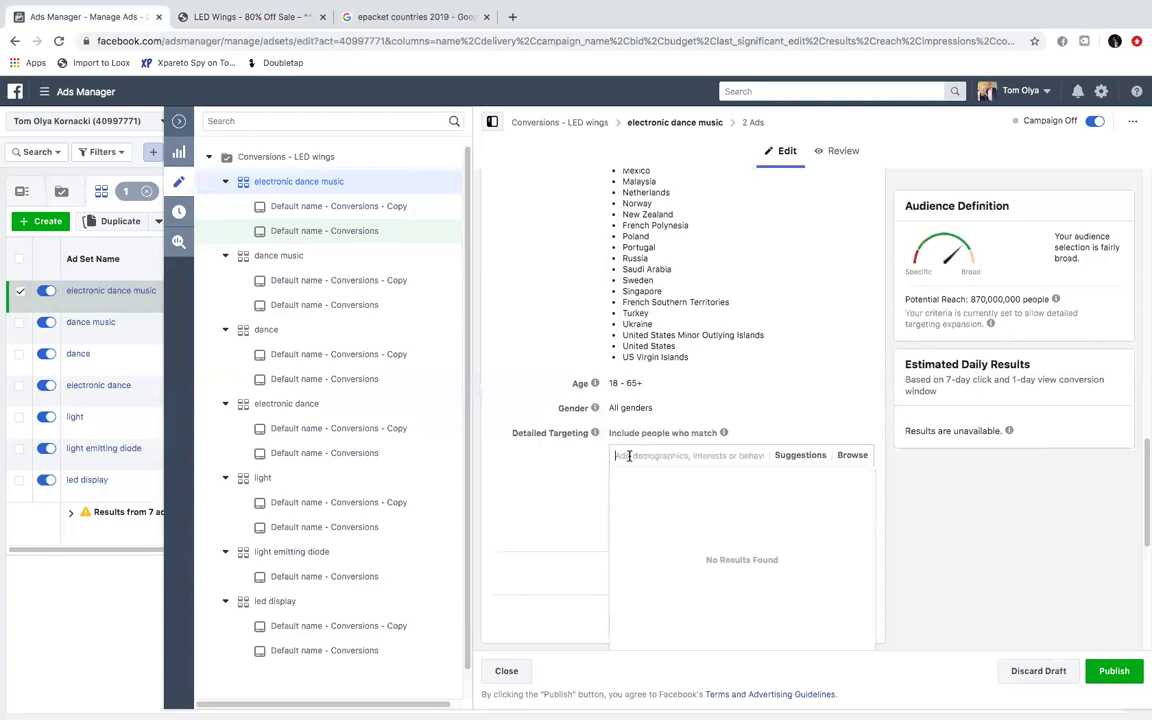
Step: Search the detailed targeting for "dancers" and add the "Dance" interest to the ad set
text(dan)
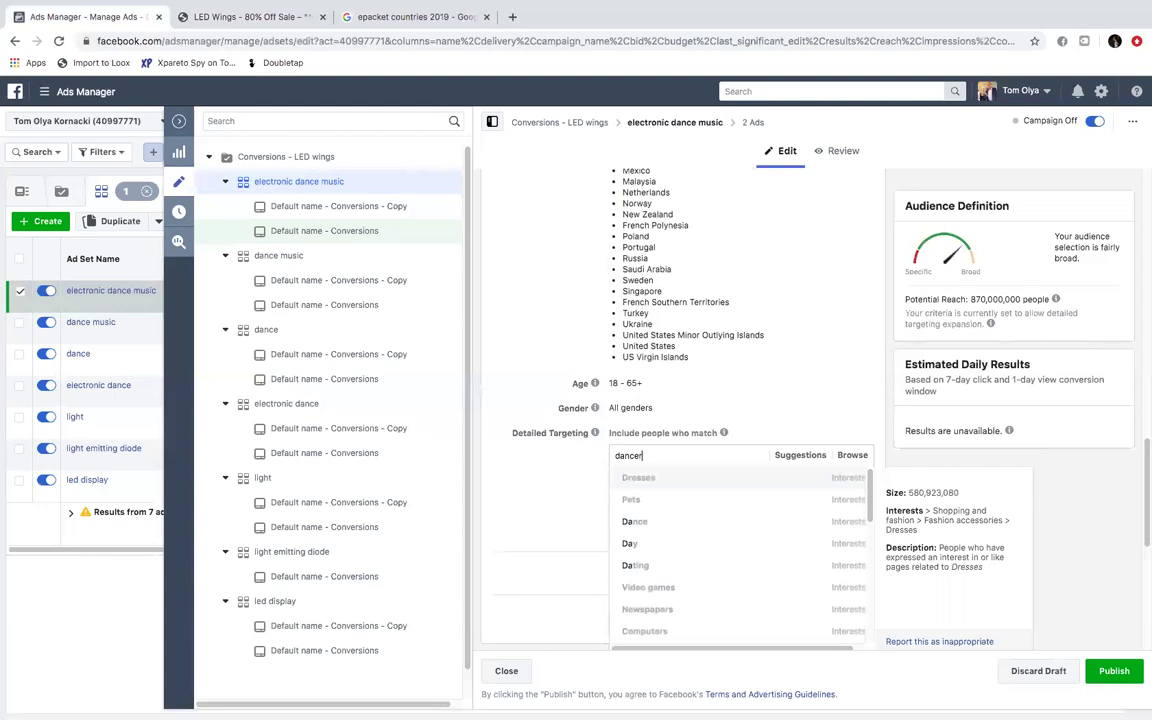
text(cers)
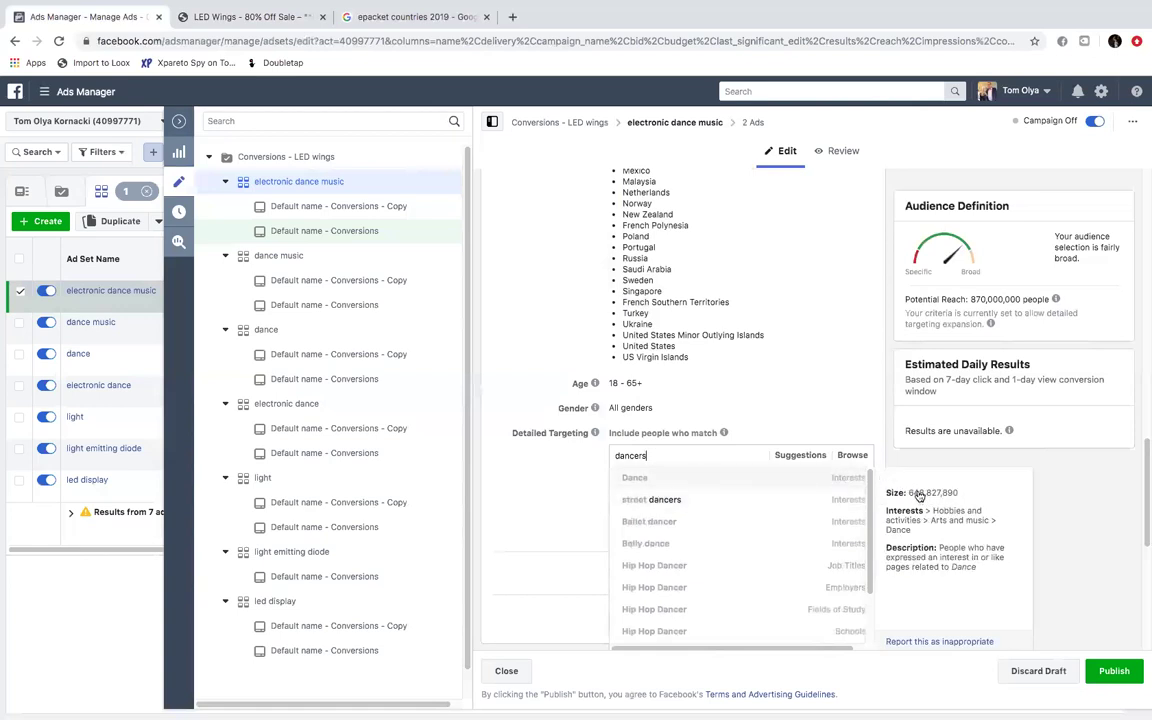
click(642, 477)
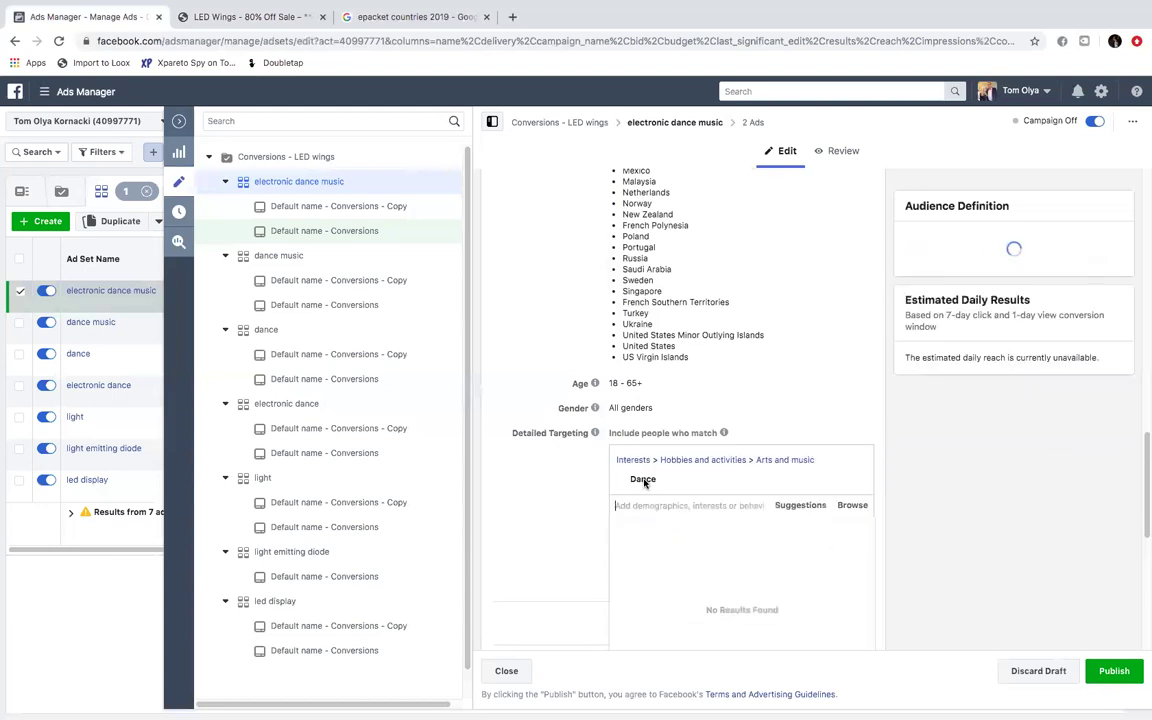
Step: Highlight the audience's potential reach figure and view the suggested interests related to "Dance"
click(930, 255)
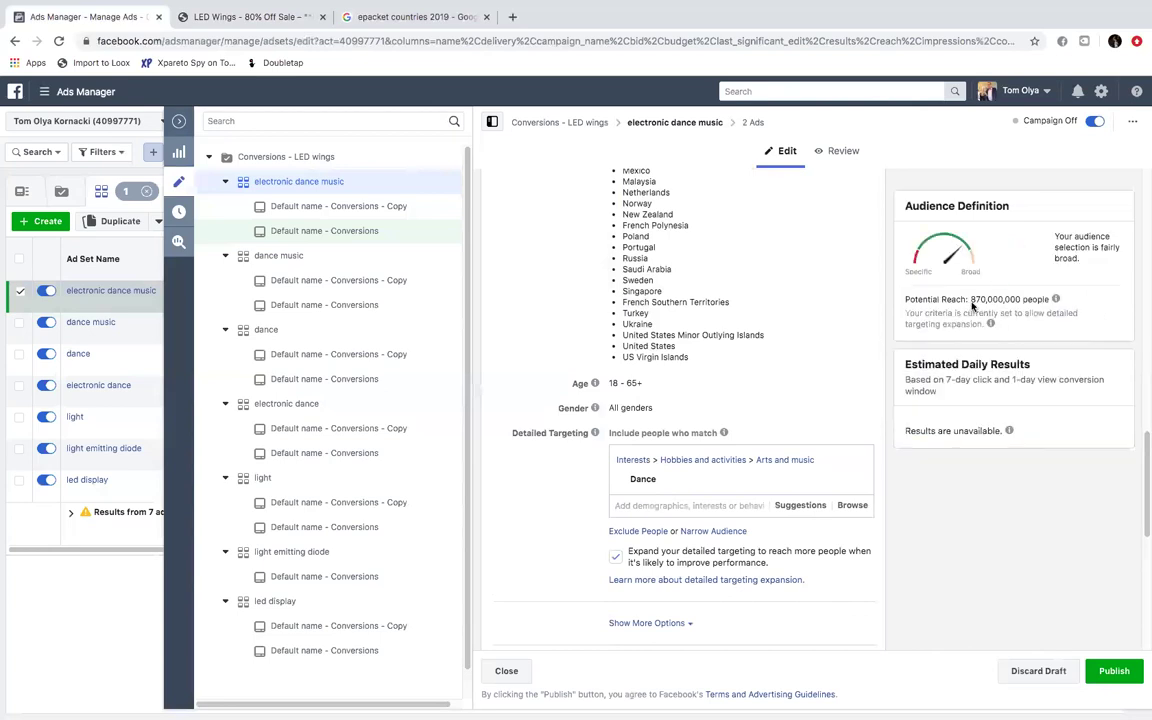
click(803, 506)
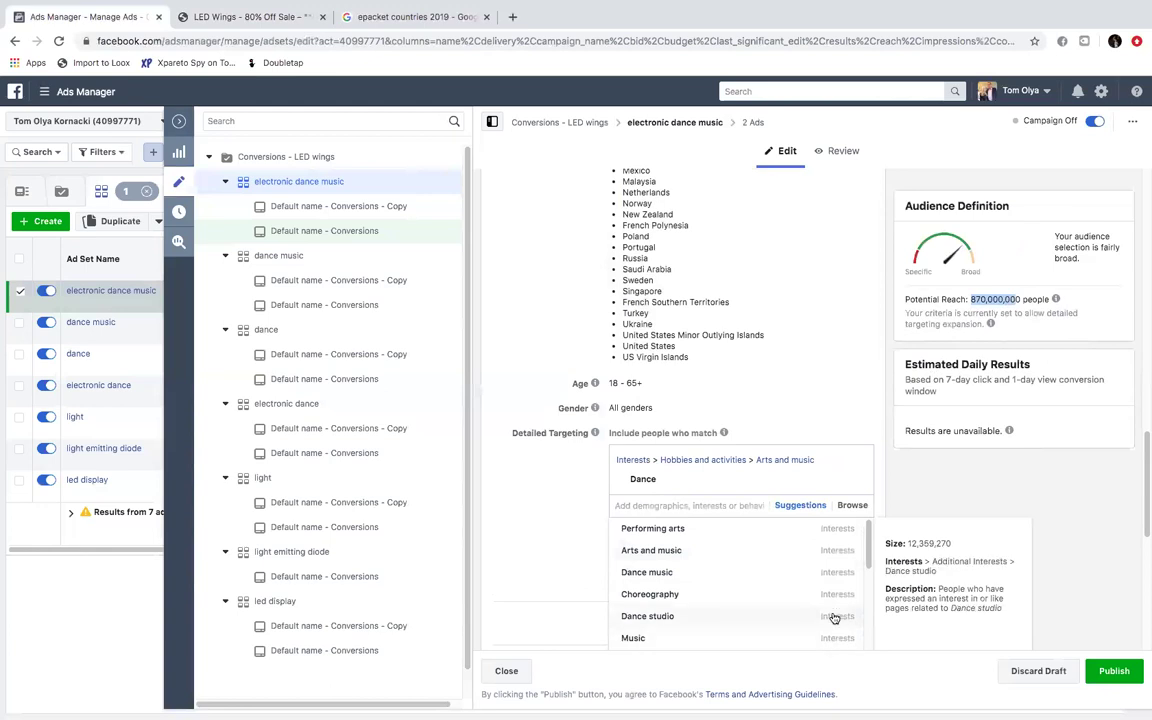
Step: Examine the suggested interests related to "Dance" through to the end of the list and close the suggestions
drag(868, 560, 868, 592)
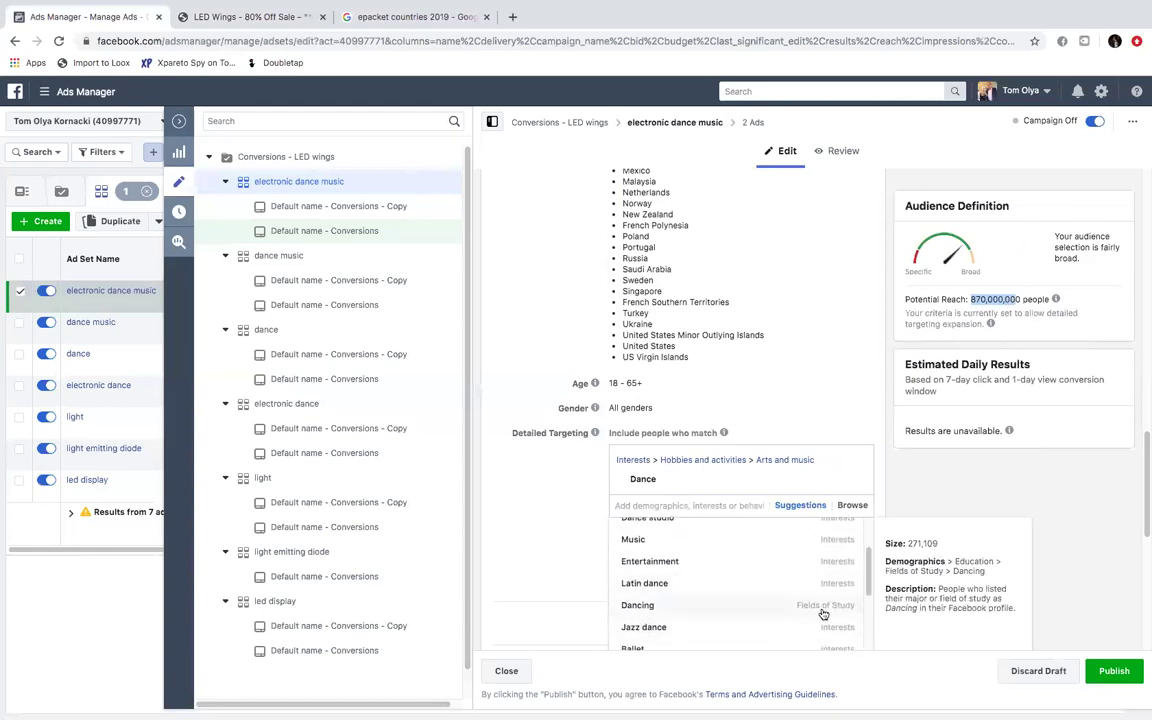
scroll(845, 610, down, 2)
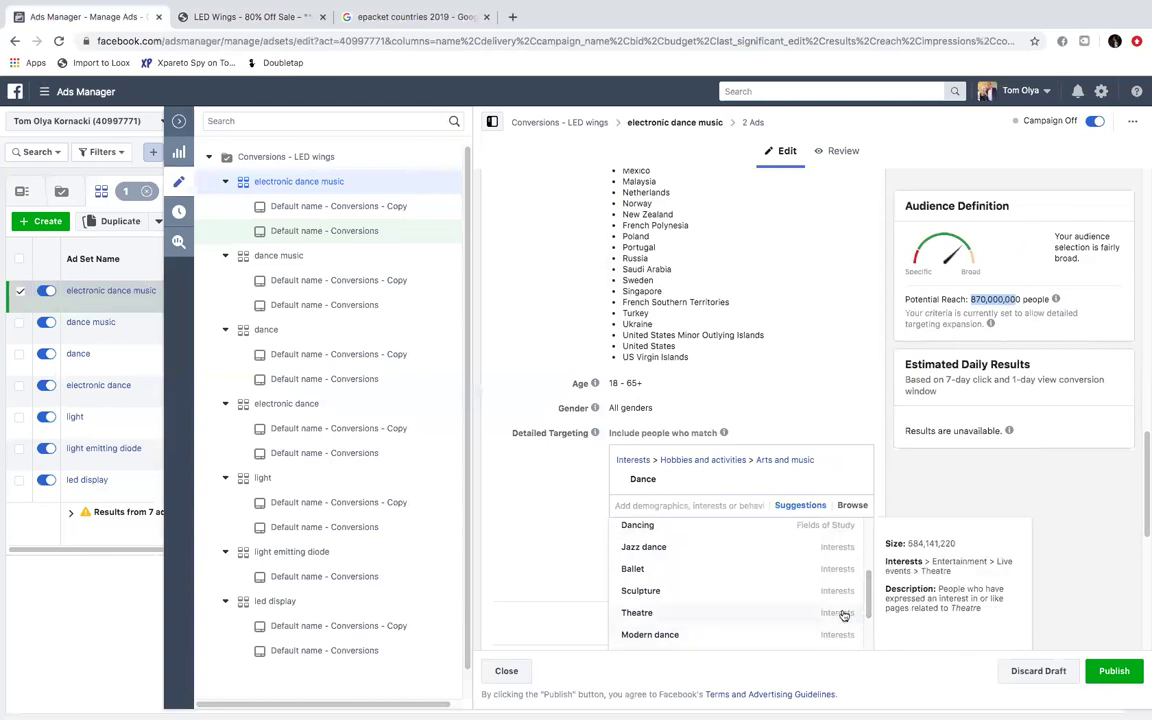
scroll(866, 592, down, 2)
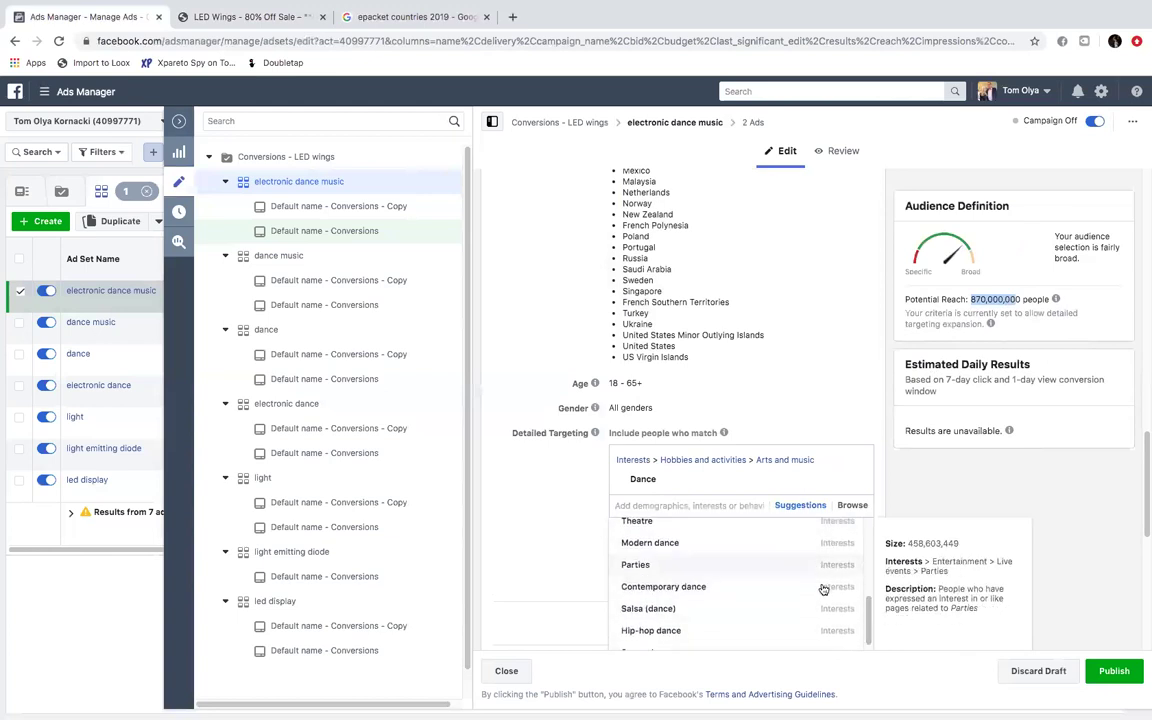
scroll(869, 640, down, 1)
scroll(868, 640, down, 1)
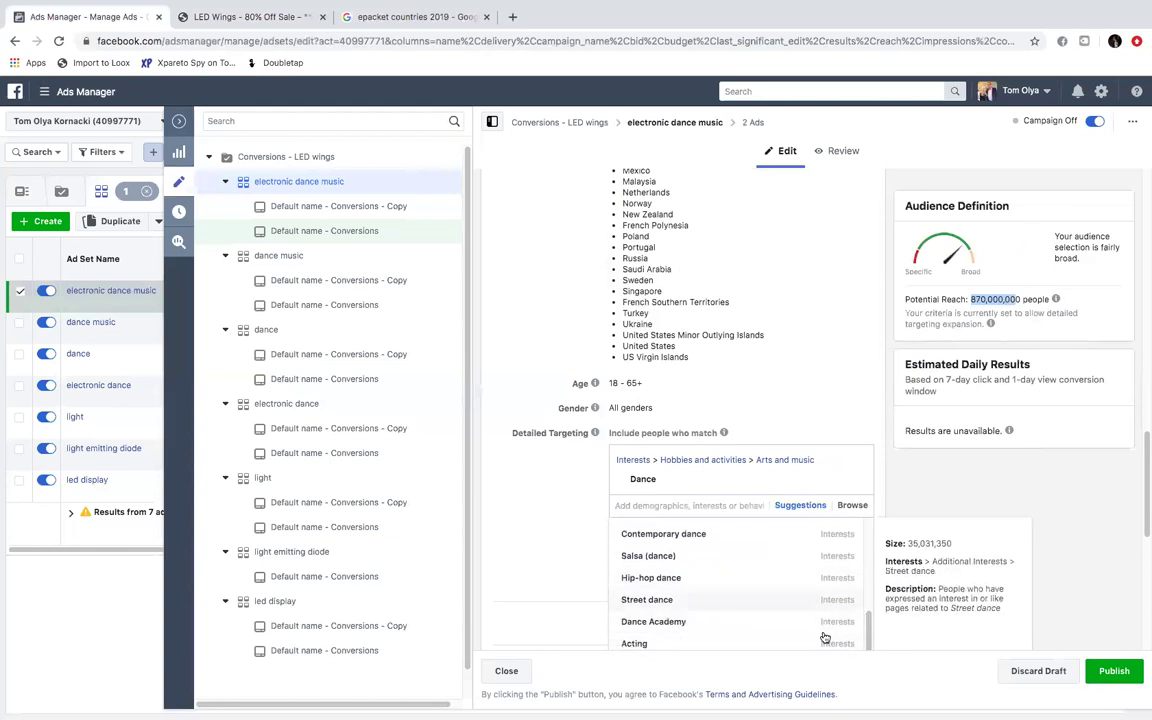
scroll(867, 640, down, 1)
scroll(867, 640, down, 1)
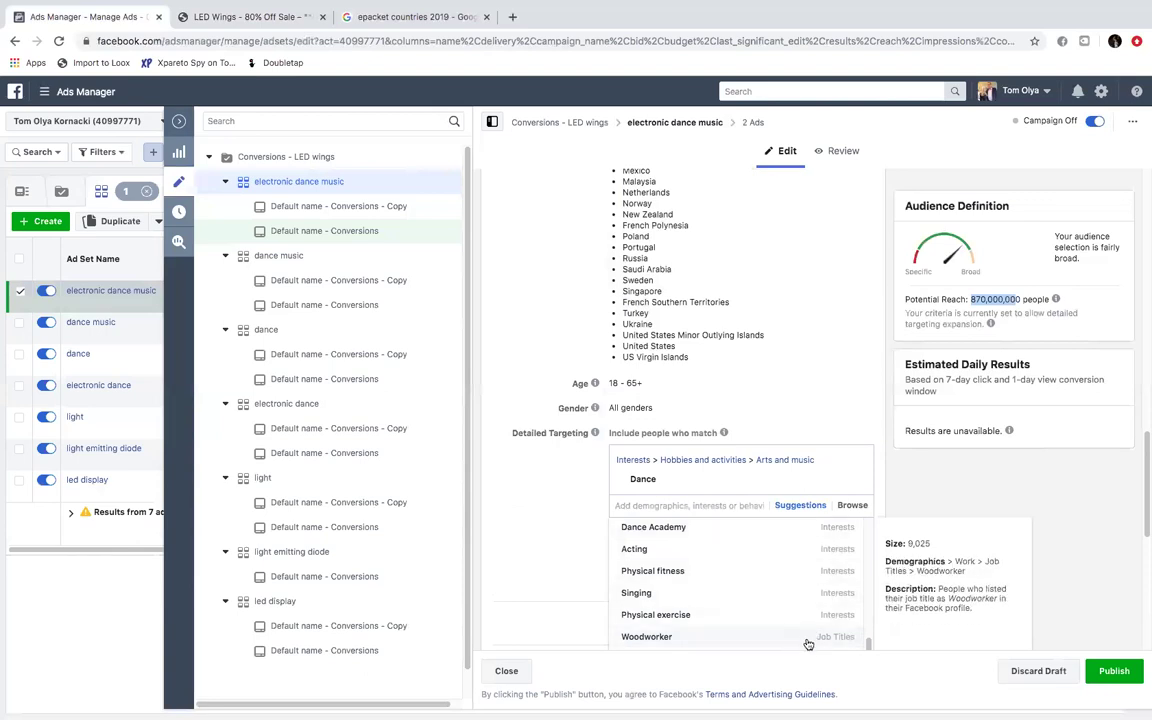
click(598, 491)
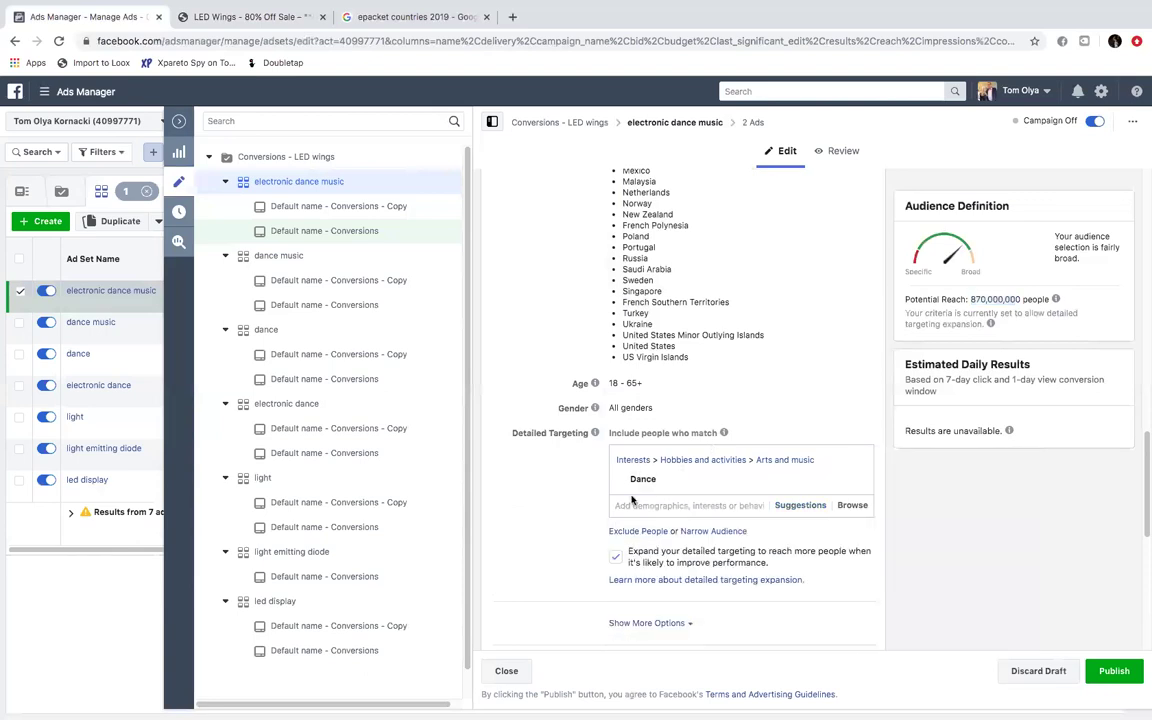
Step: Turn off the detailed targeting expansion for the "electronic dance music" ad set
mouse_move(650, 481)
click(615, 558)
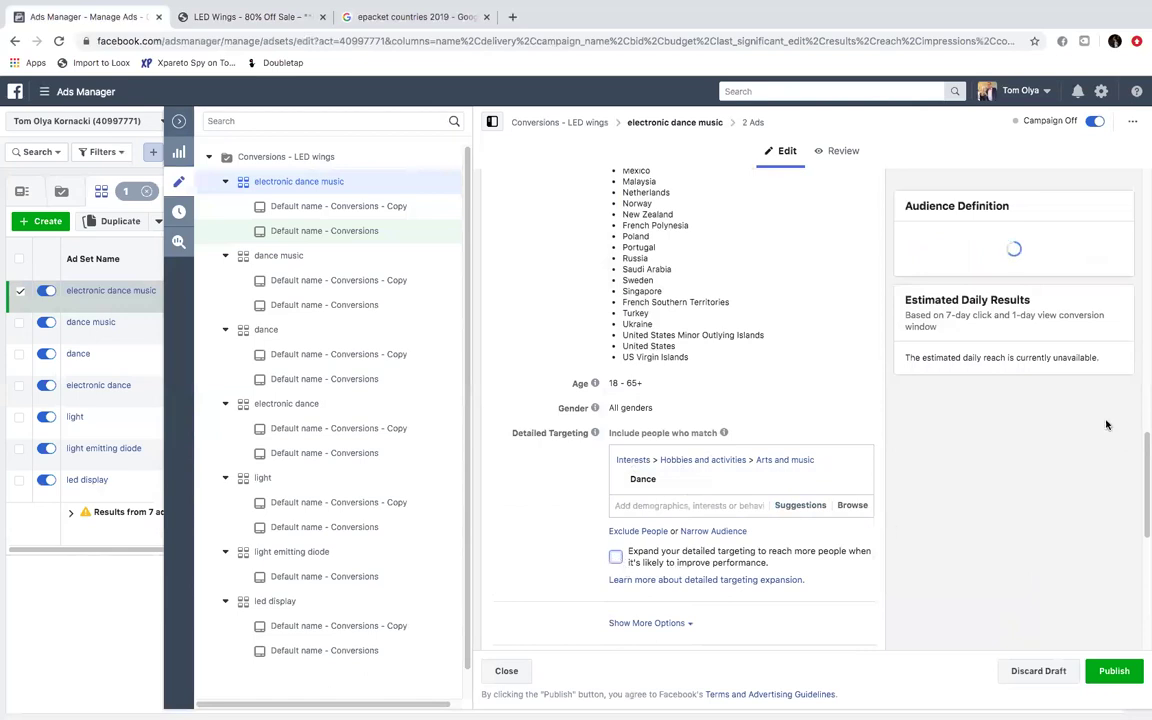
Step: Show the manual placement options in the ad set's Placement section and restore Automatic Placements
drag(1144, 458, 1144, 558)
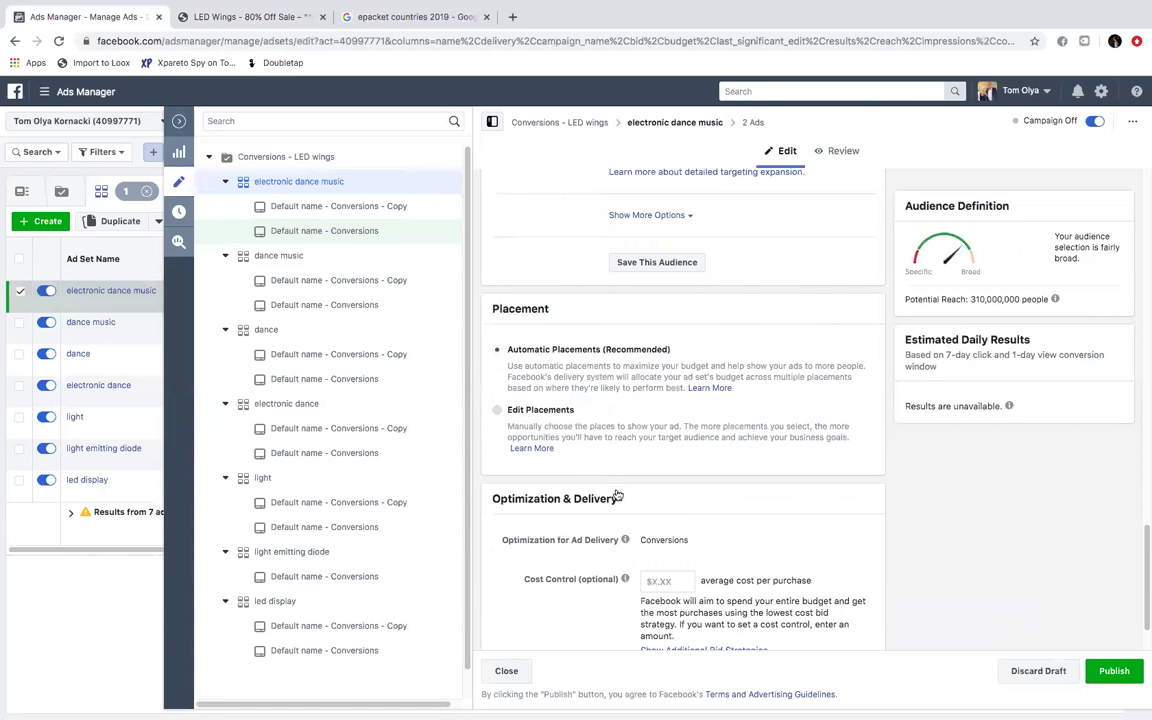
click(557, 440)
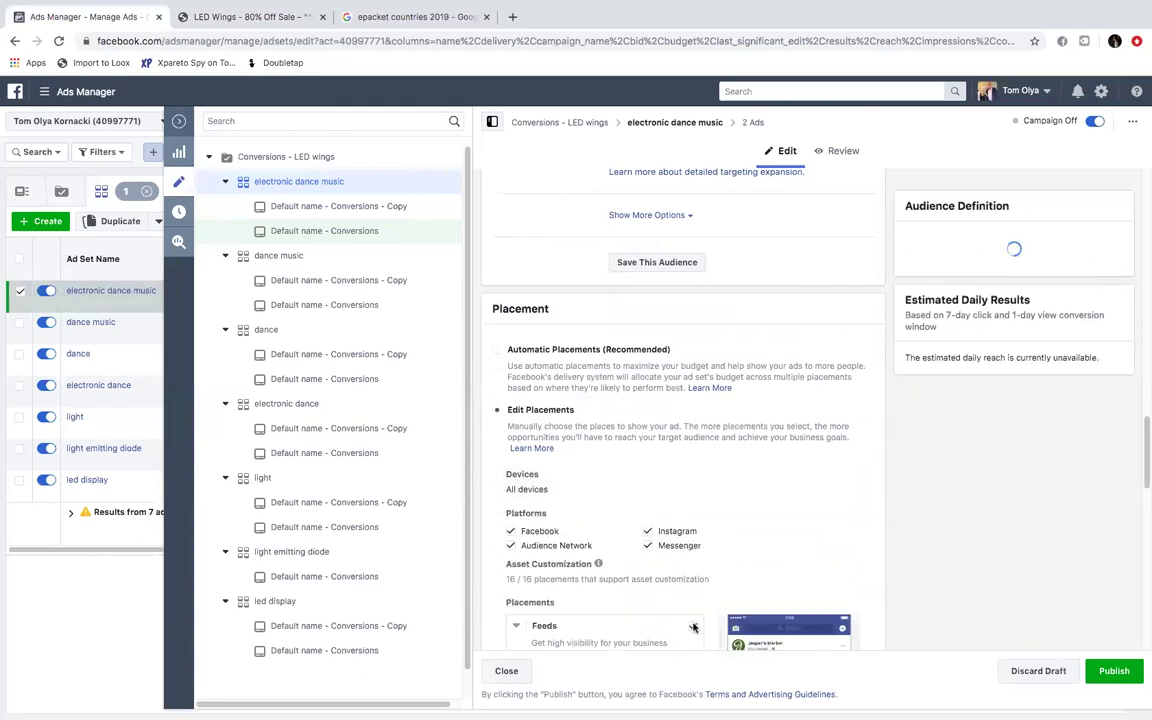
click(499, 350)
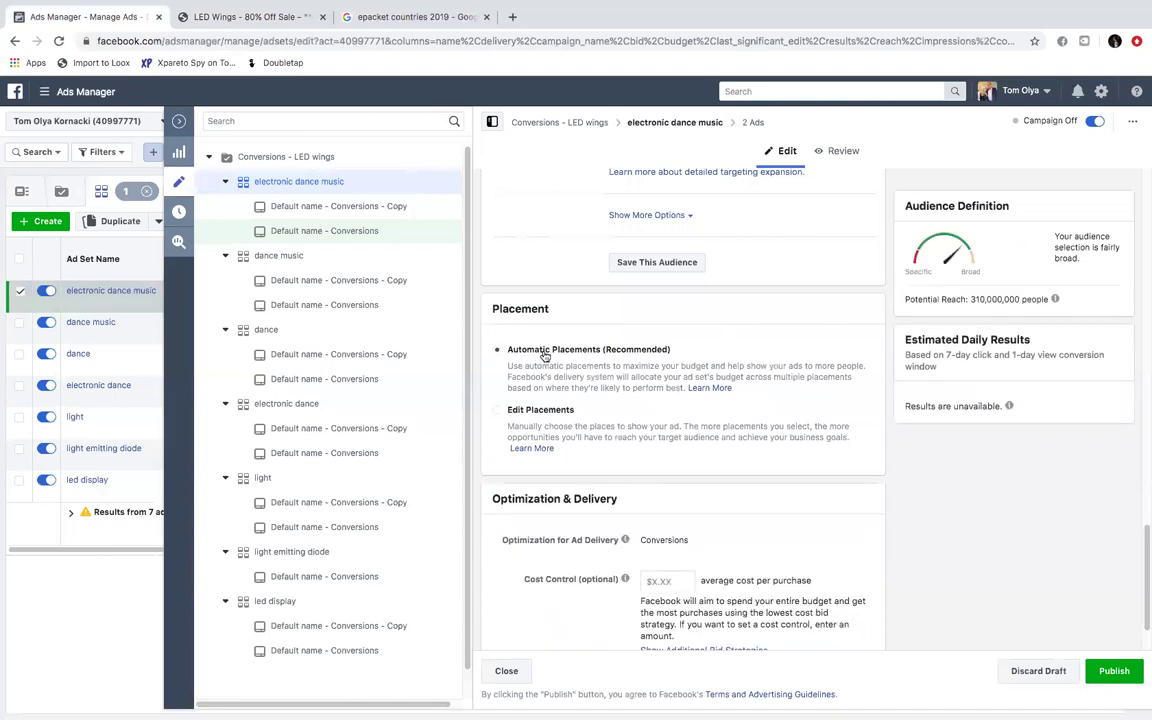
Step: Review the ad set's optimization and delivery, budget and schedule settings, and close the ad set editor
scroll(683, 328, down, 1)
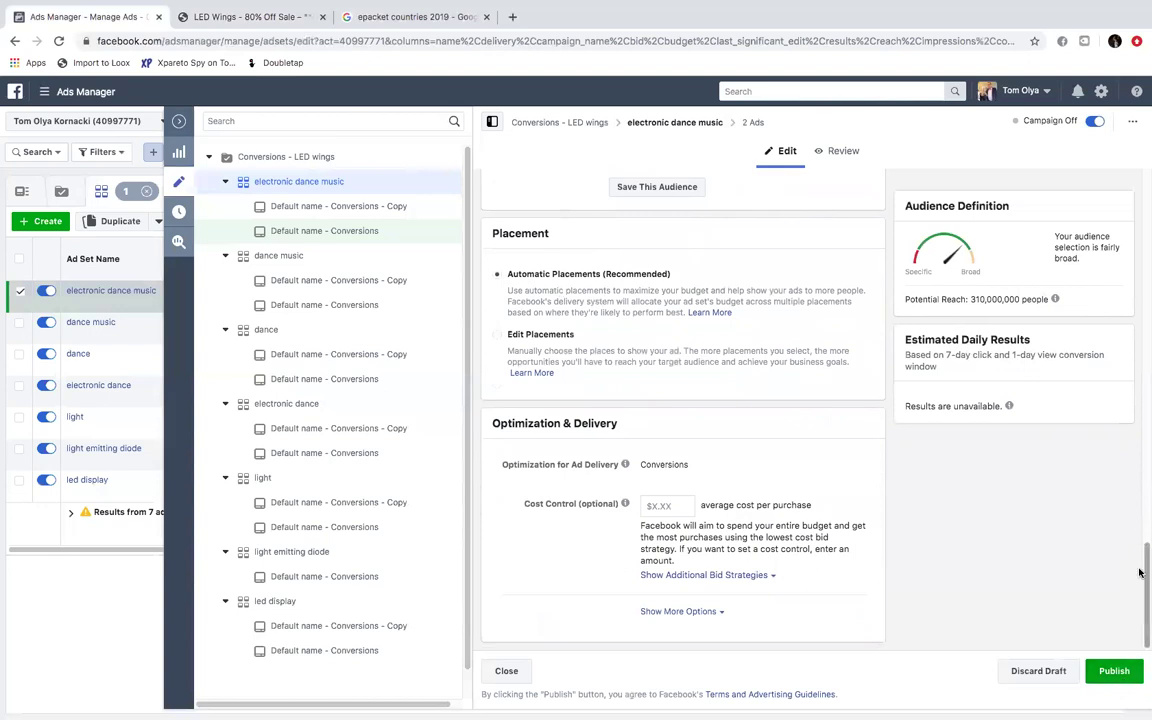
scroll(1142, 287, up, 10)
scroll(1142, 287, up, 3)
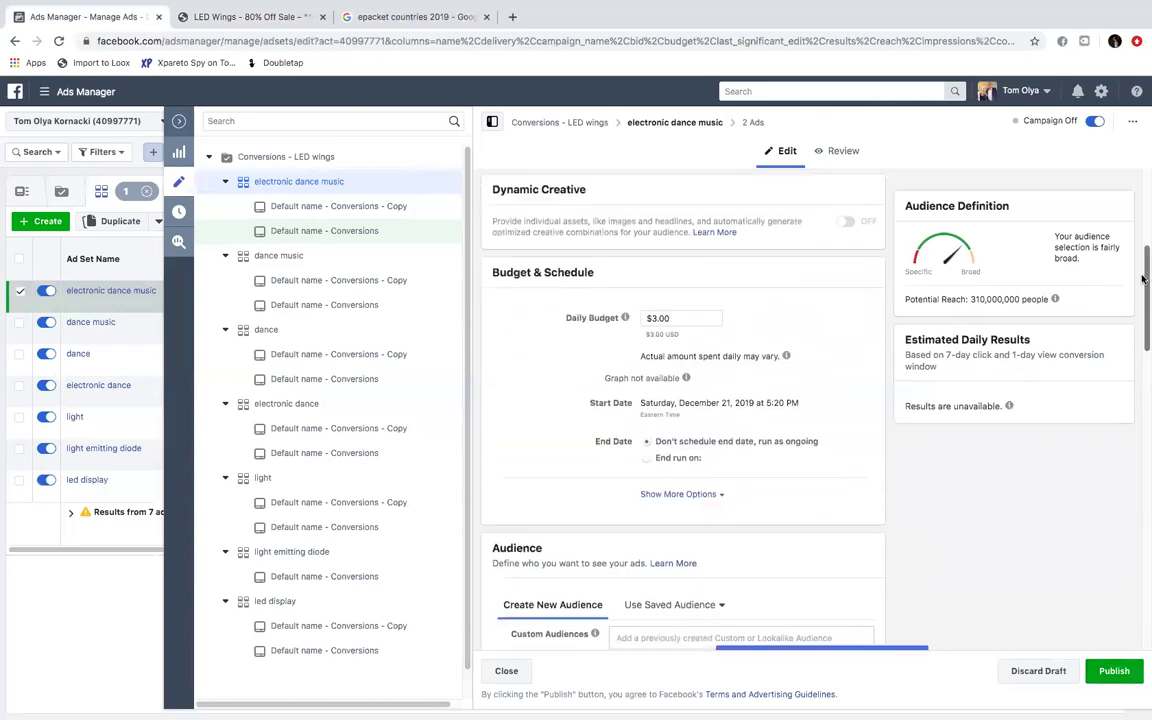
scroll(1143, 387, down, 3)
drag(1143, 387, 1143, 246)
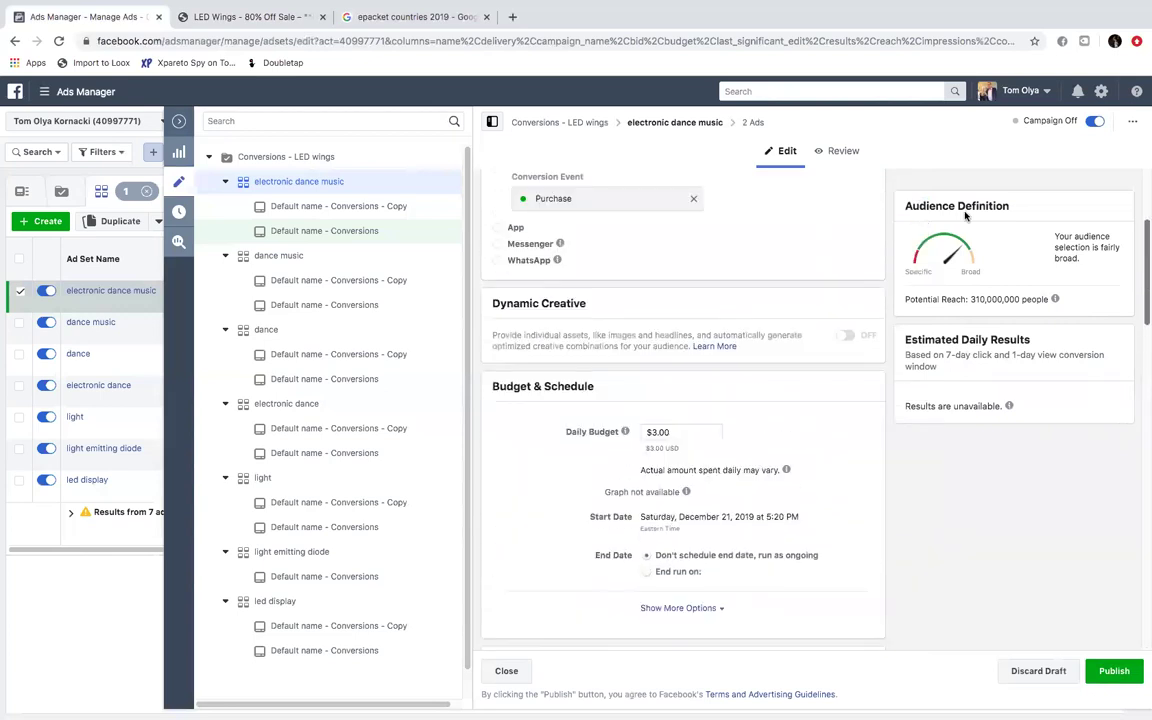
click(180, 121)
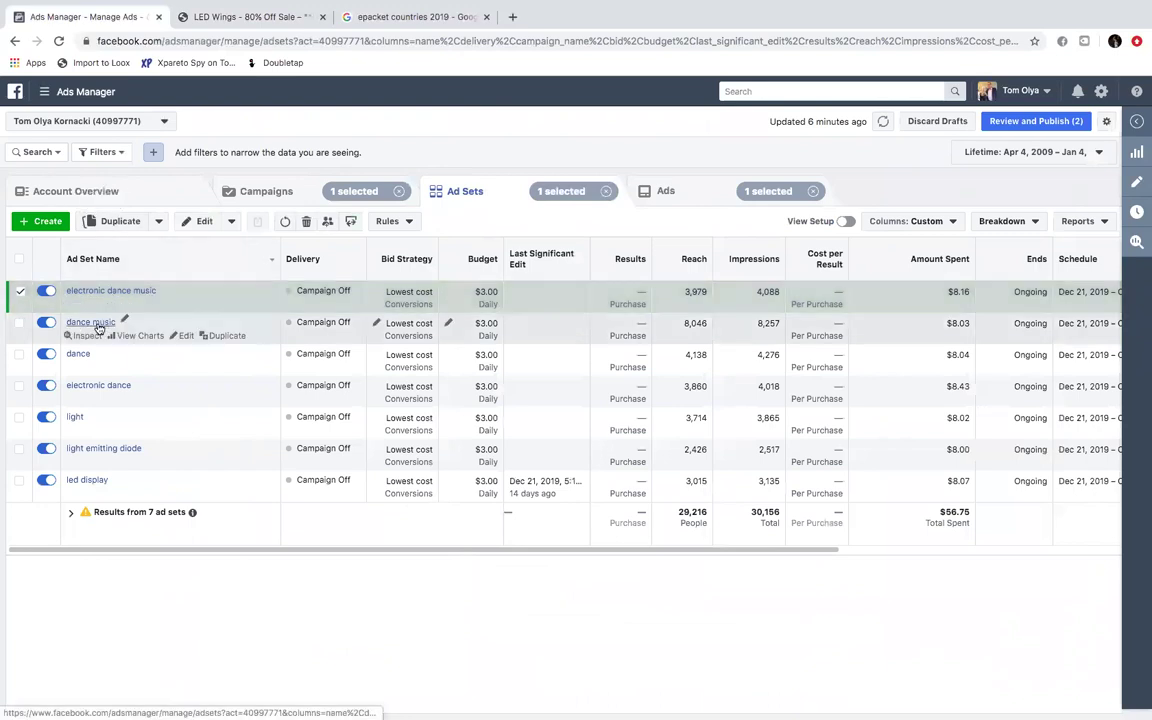
Step: Open the ads of the "electronic dance music" ad set and select only "Default name - Conversions - Copy"
click(89, 293)
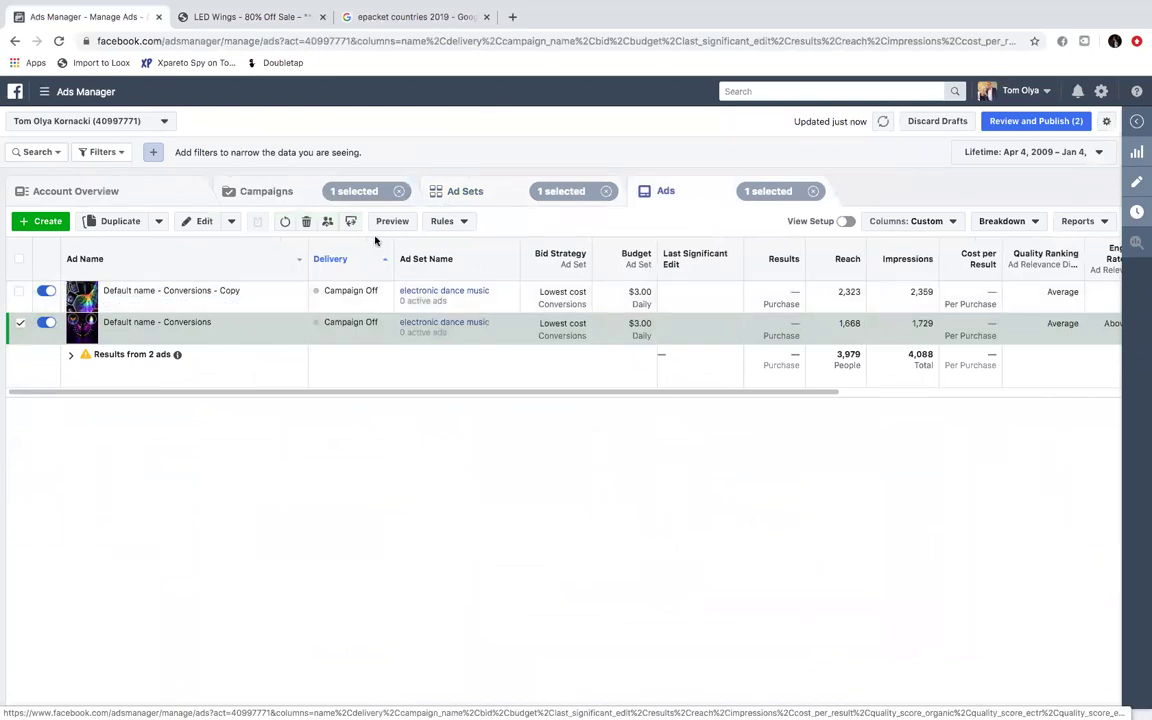
click(20, 292)
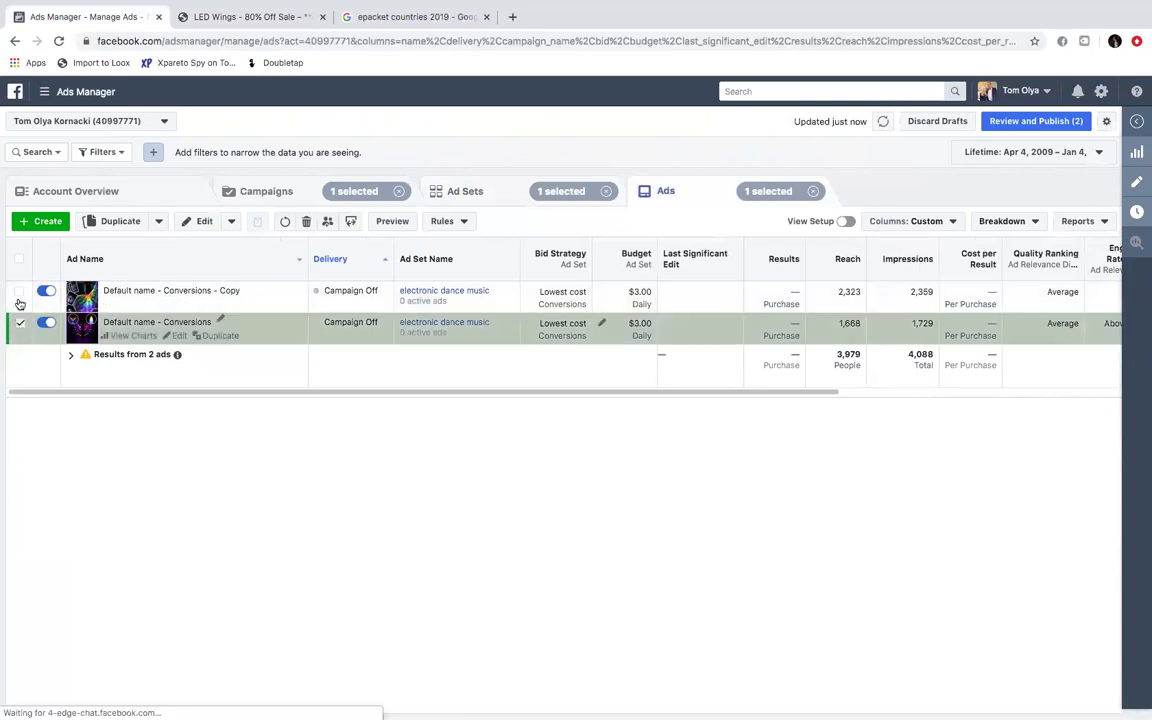
click(19, 259)
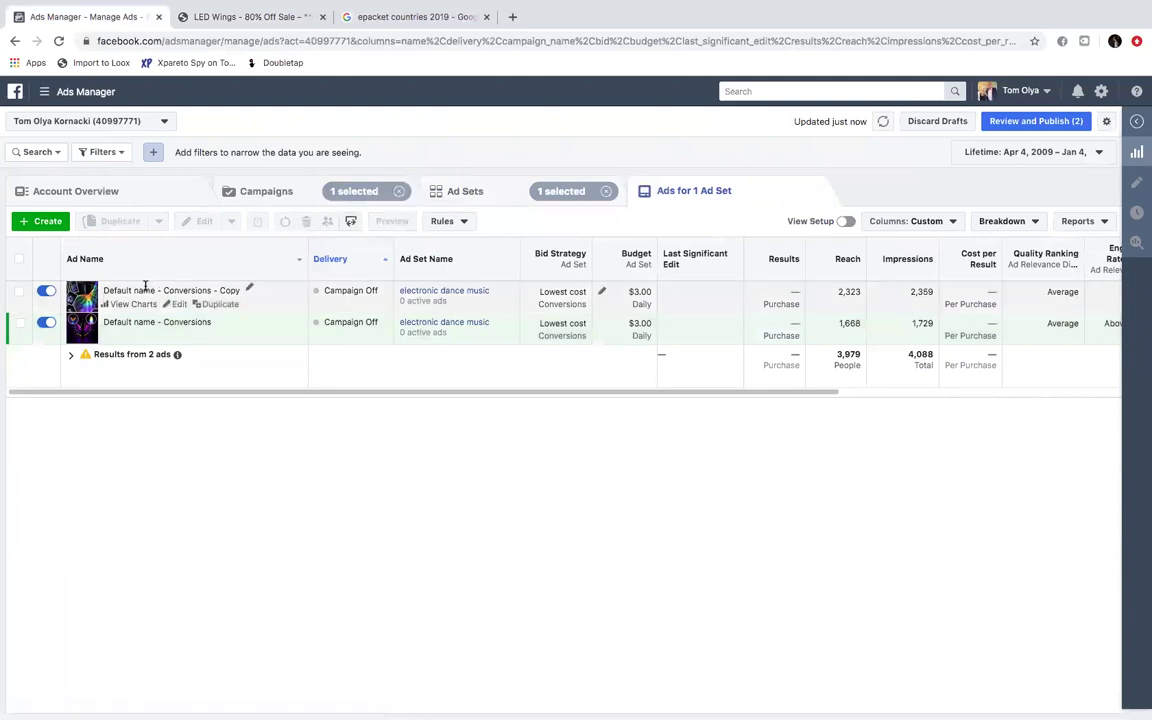
click(19, 291)
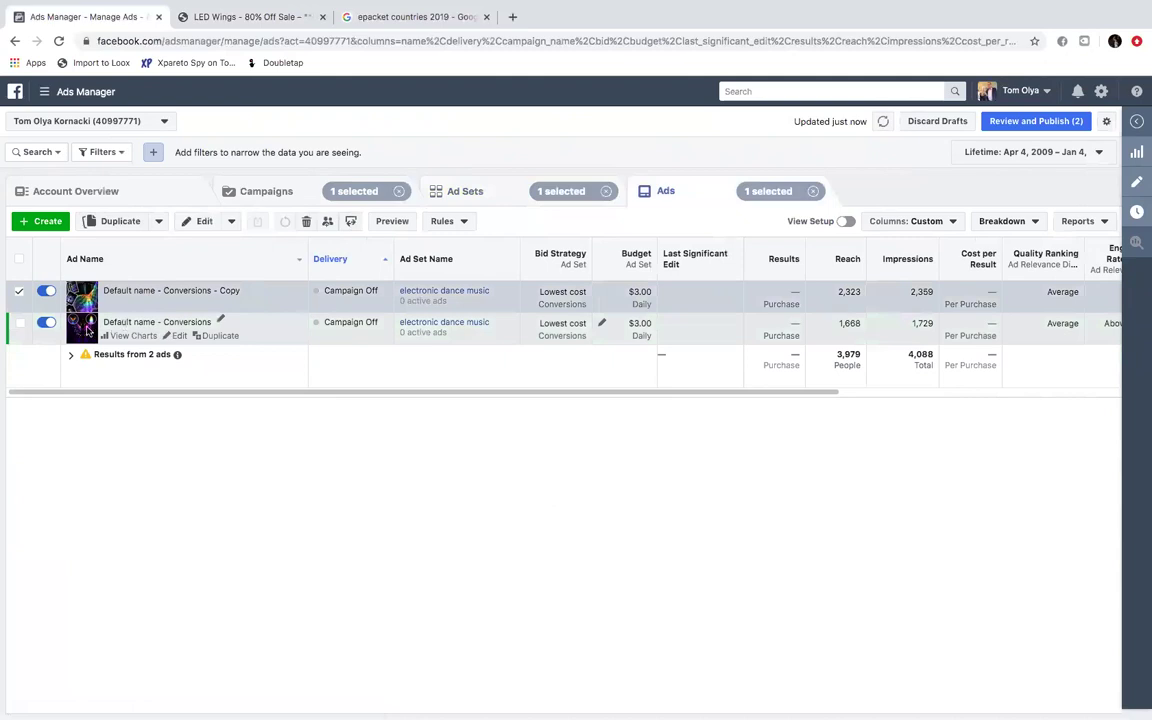
Step: Return to the list of ad sets and view the ads inside the "dance music" ad set
click(489, 191)
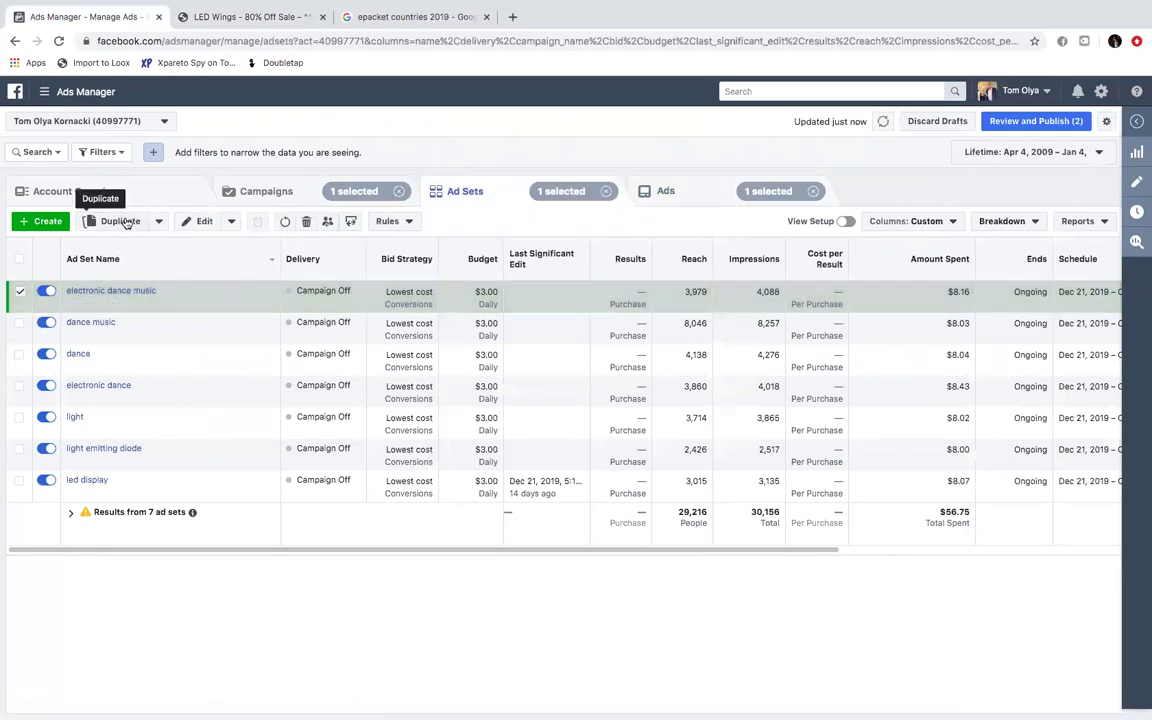
mouse_move(92, 330)
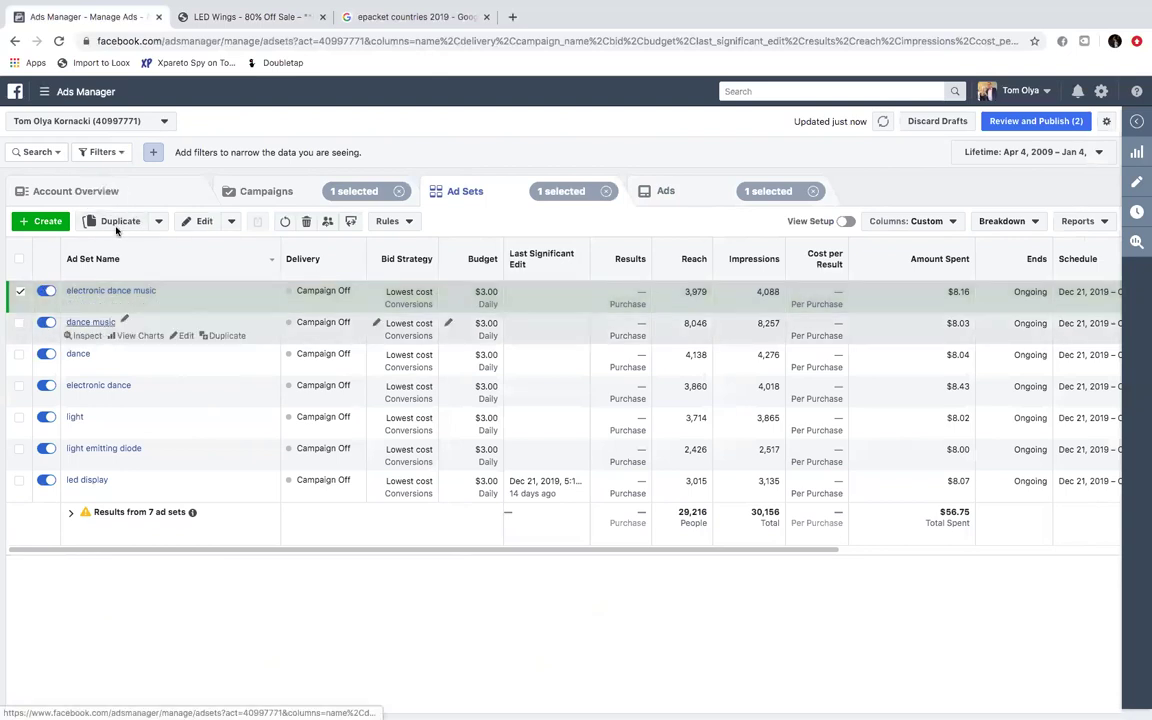
click(101, 324)
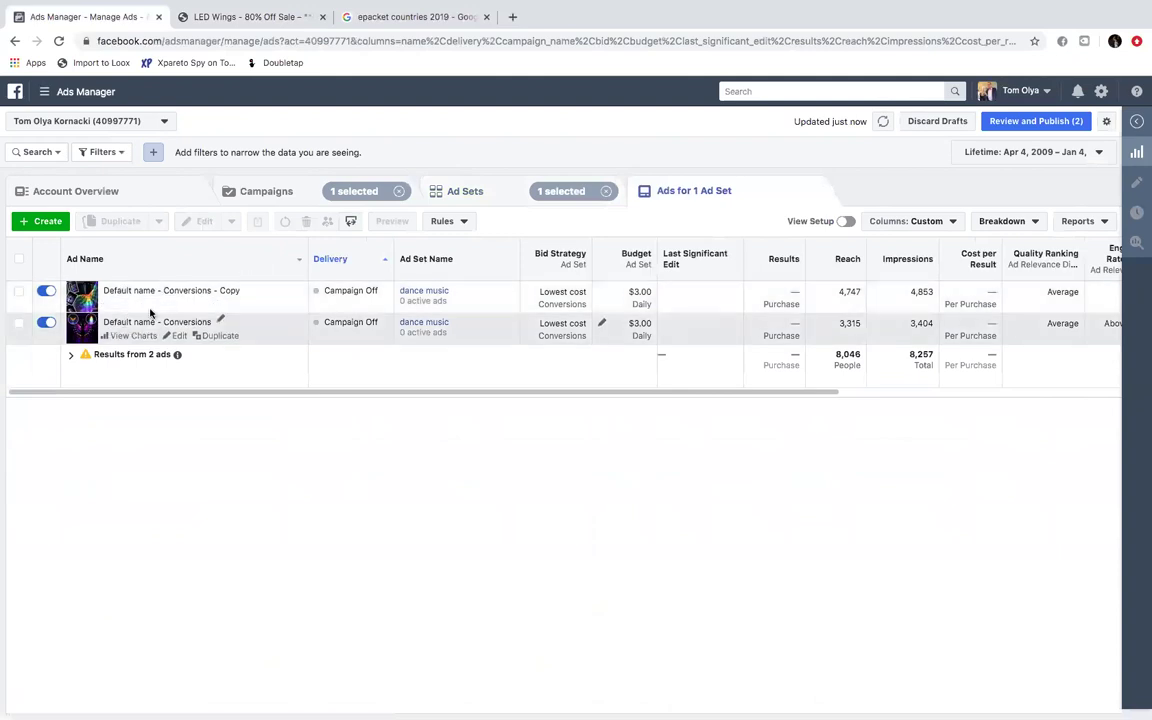
Step: Duplicate only the "electronic dance music" ad set once into its original campaign, keeping existing reactions, comments and shares on the new ads
click(468, 192)
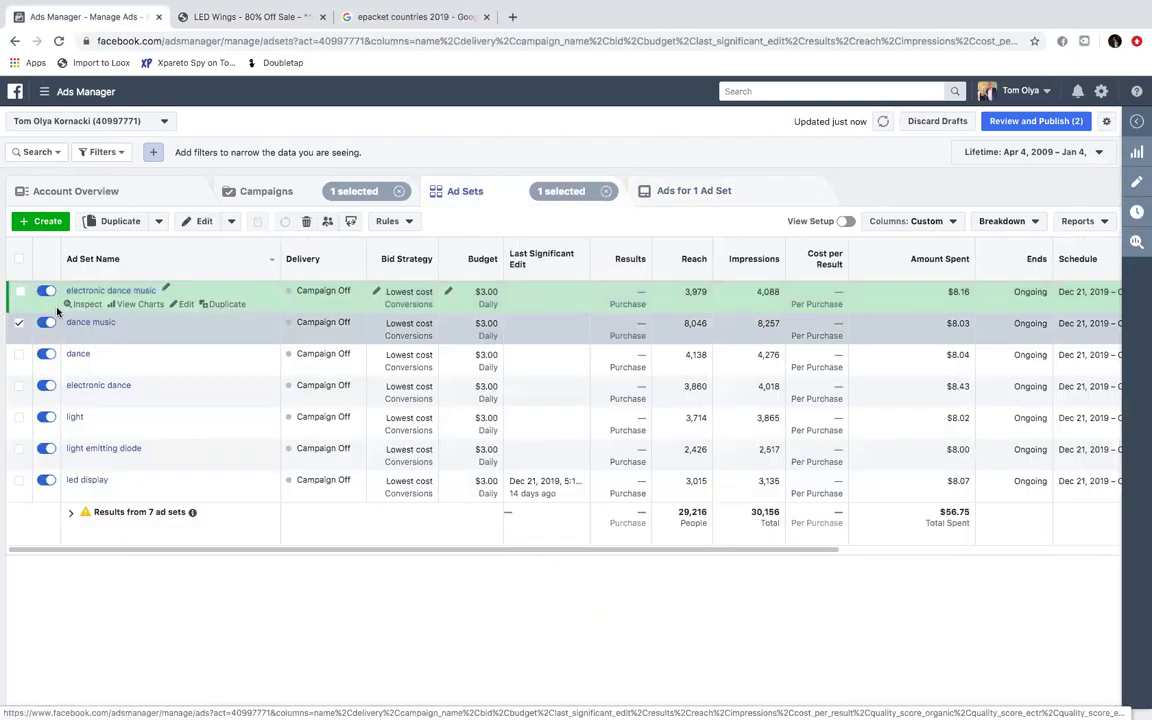
click(19, 325)
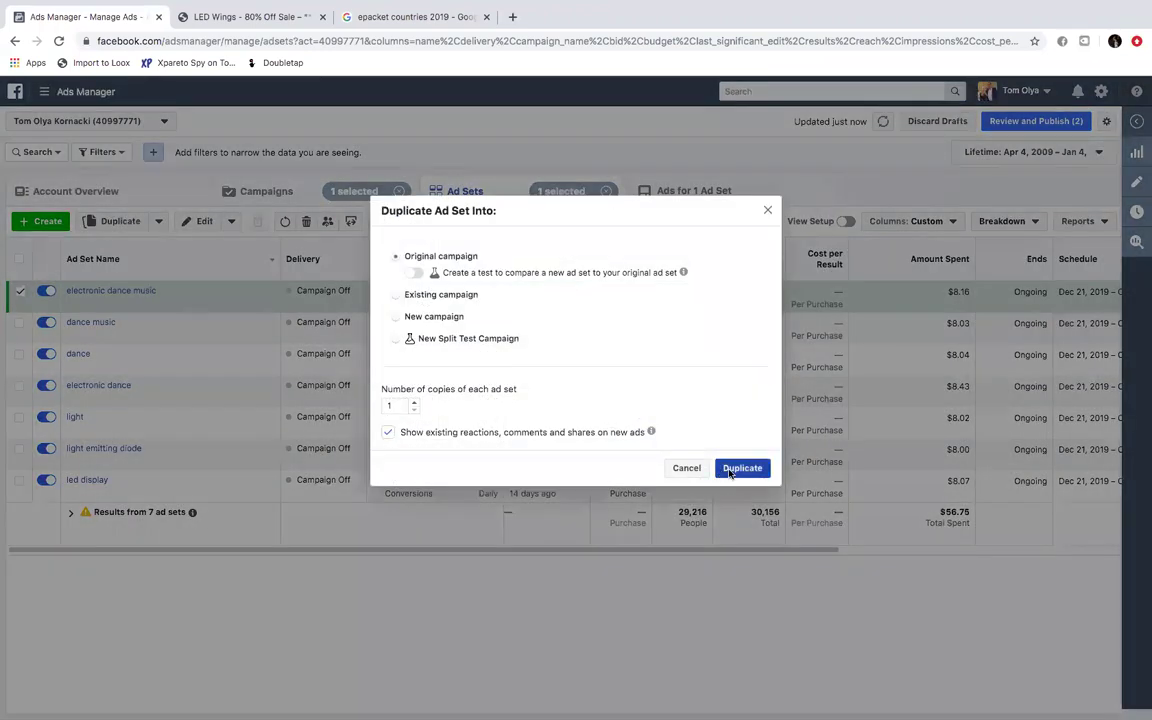
click(740, 468)
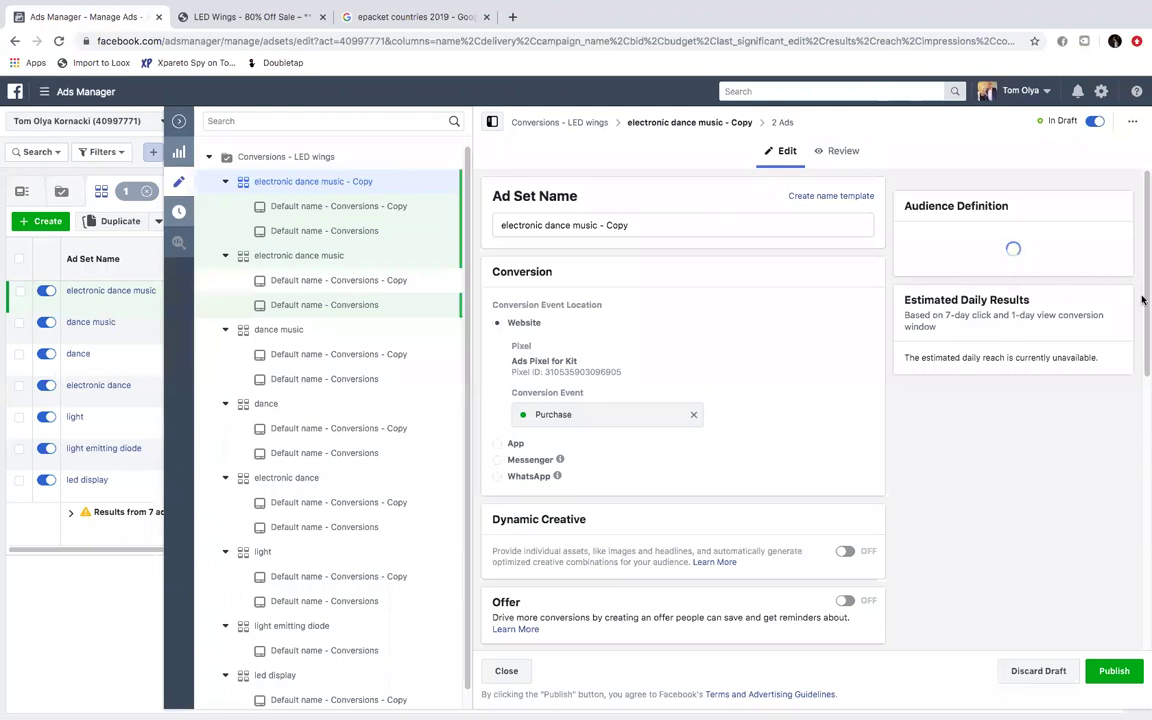
Step: Replace "Dance" with the suggested "Performing arts" interest in the copied ad set's detailed targeting and browse the related suggestions
scroll(1142, 315, down, 2)
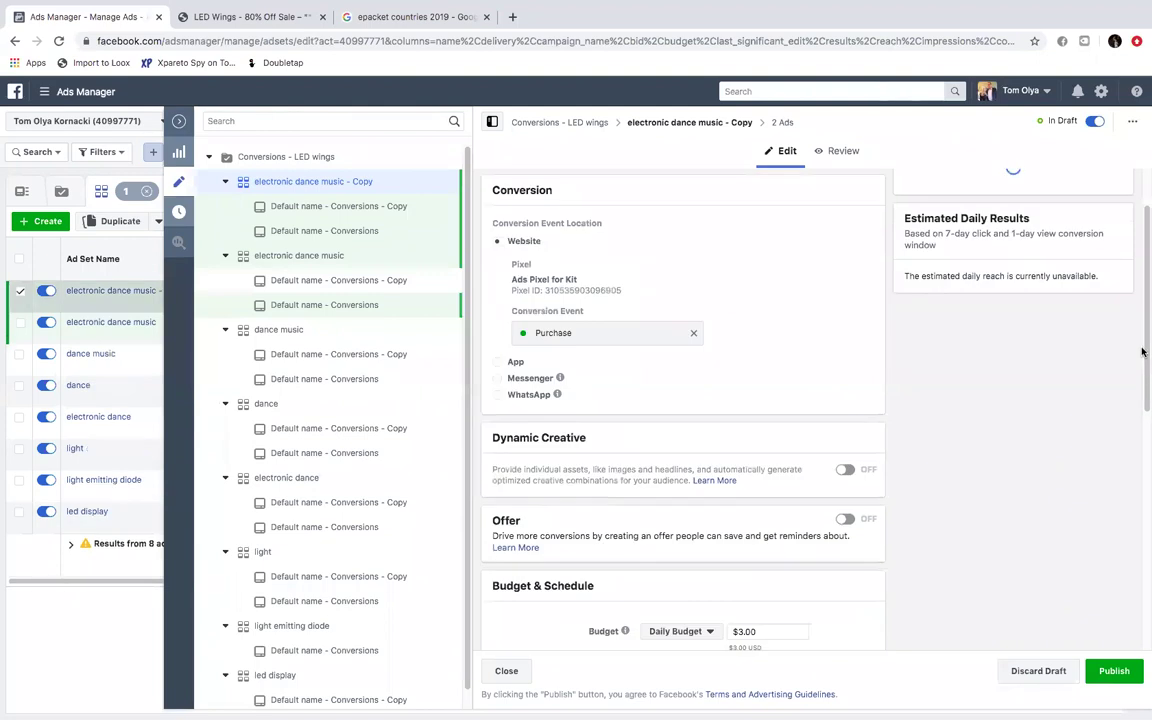
scroll(1142, 338, down, 3)
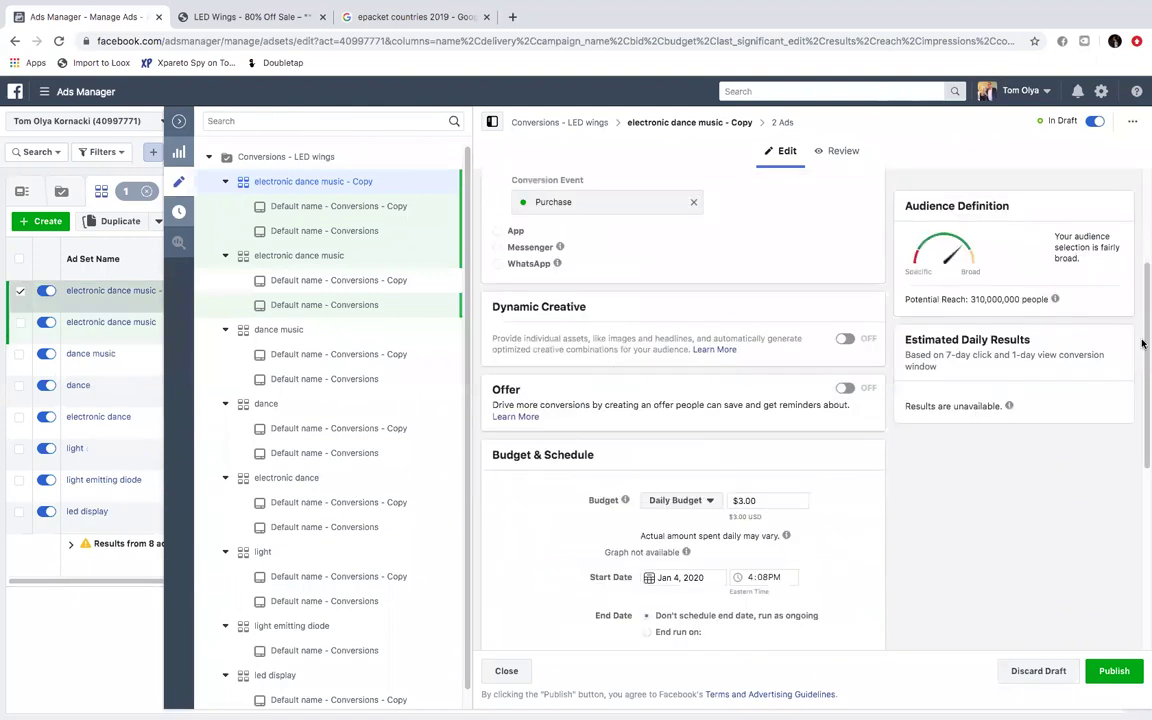
drag(1143, 311, 1143, 539)
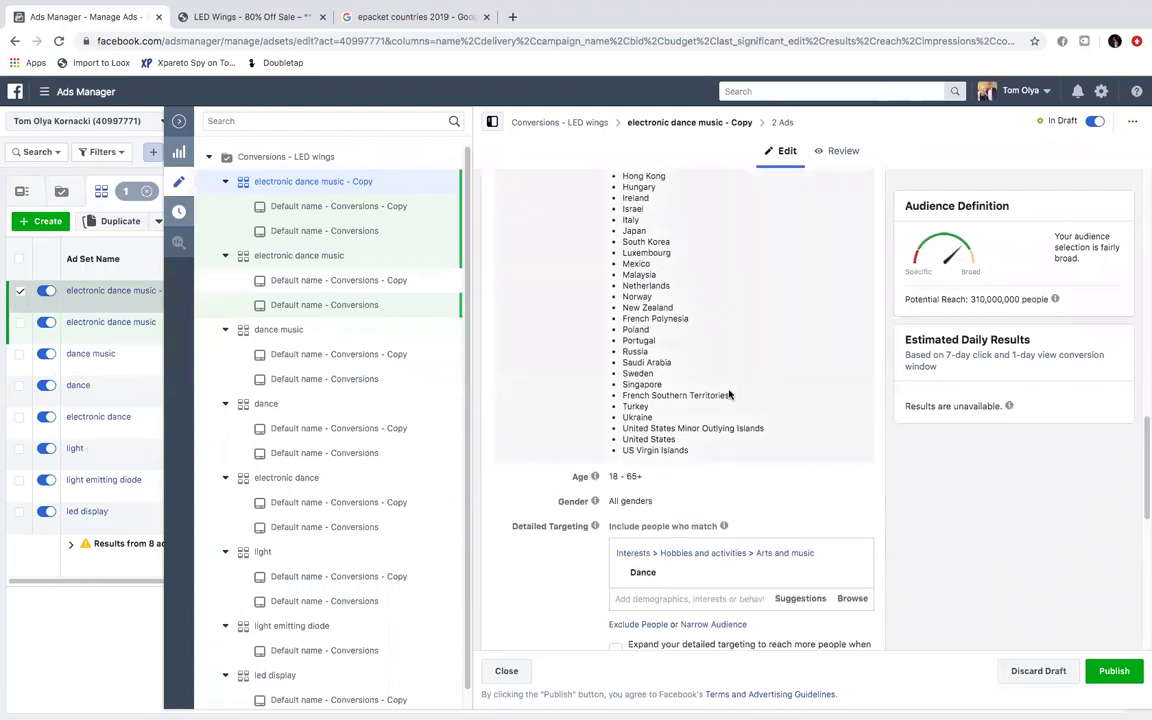
mouse_move(637, 577)
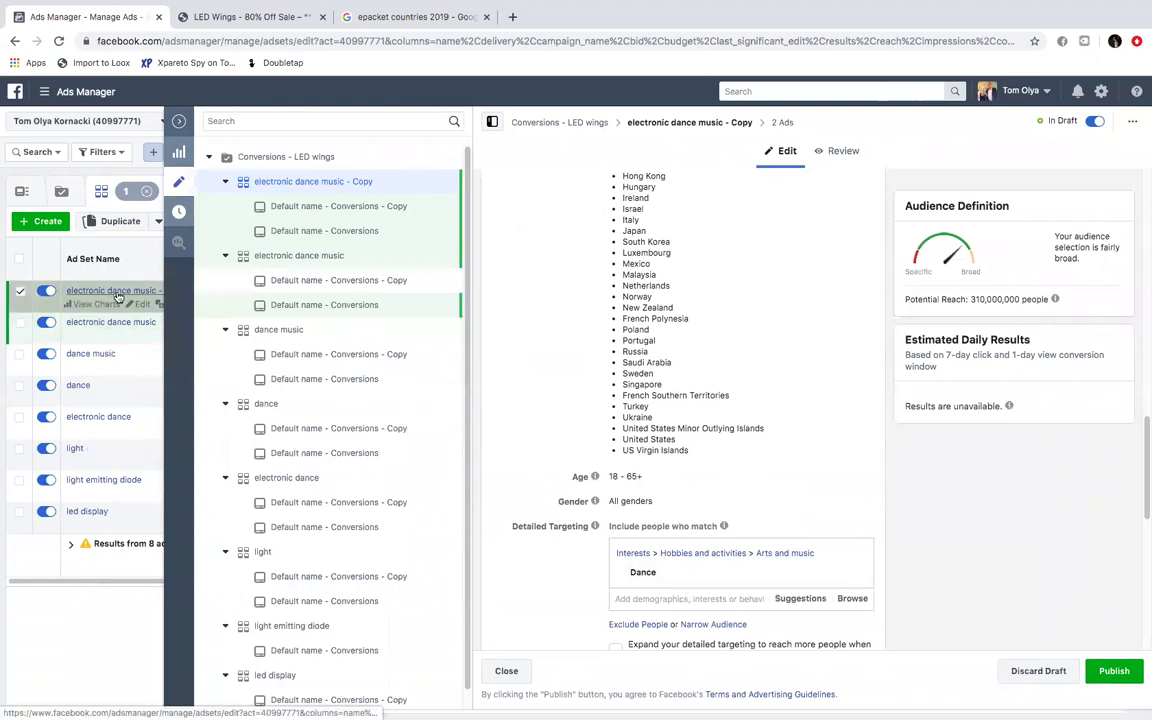
mouse_move(854, 579)
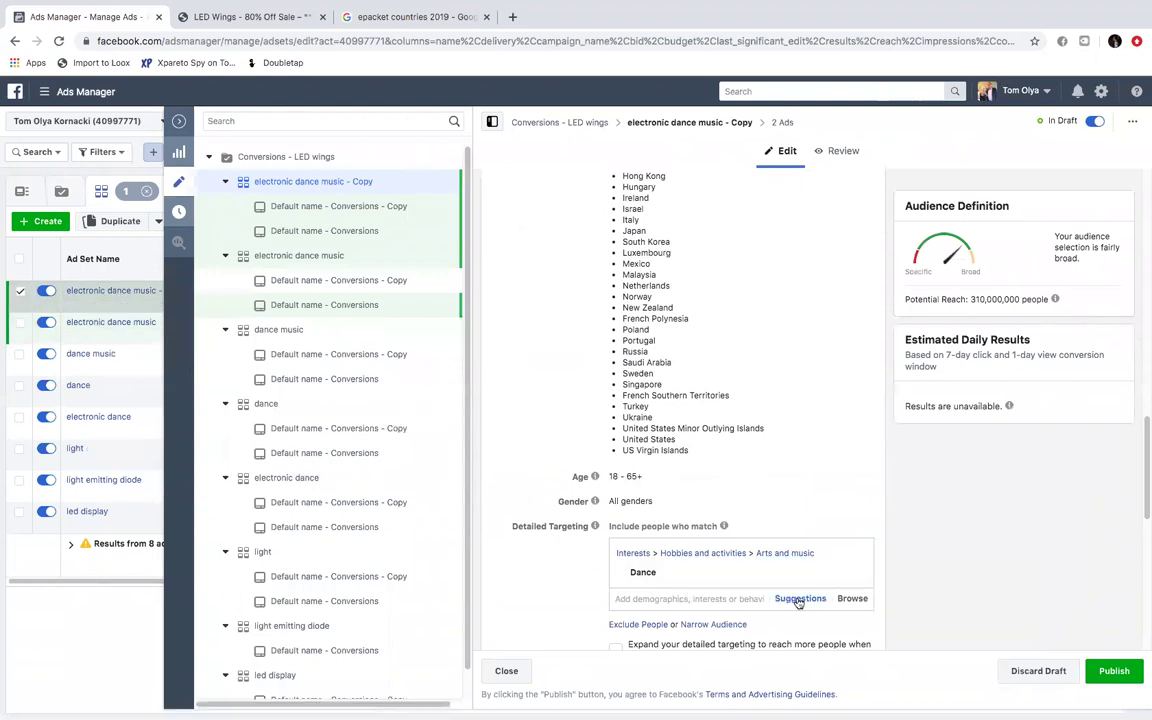
scroll(1143, 430, down, 3)
mouse_move(735, 427)
click(796, 446)
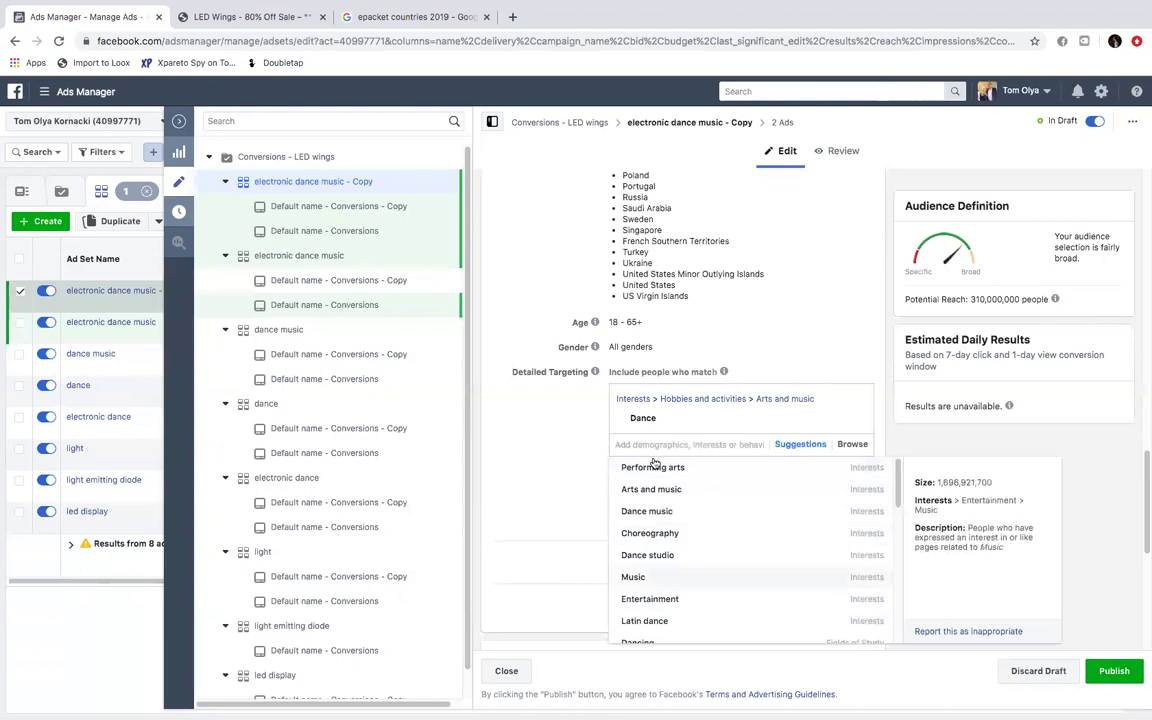
mouse_move(643, 418)
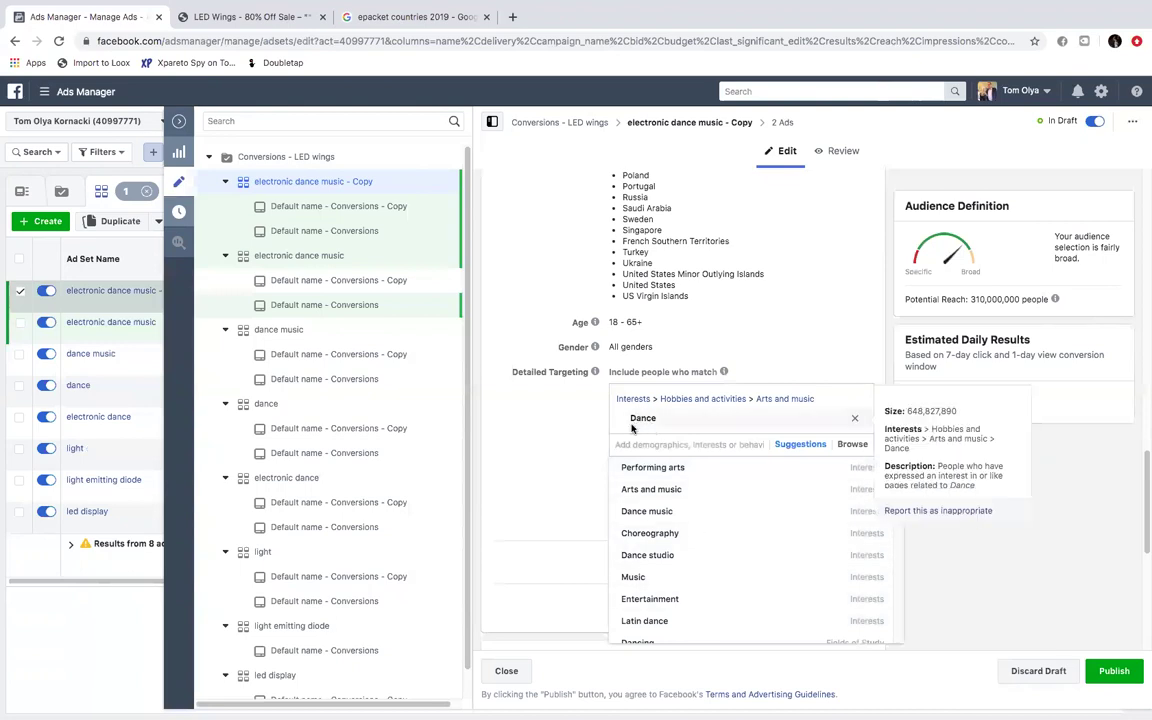
mouse_move(679, 508)
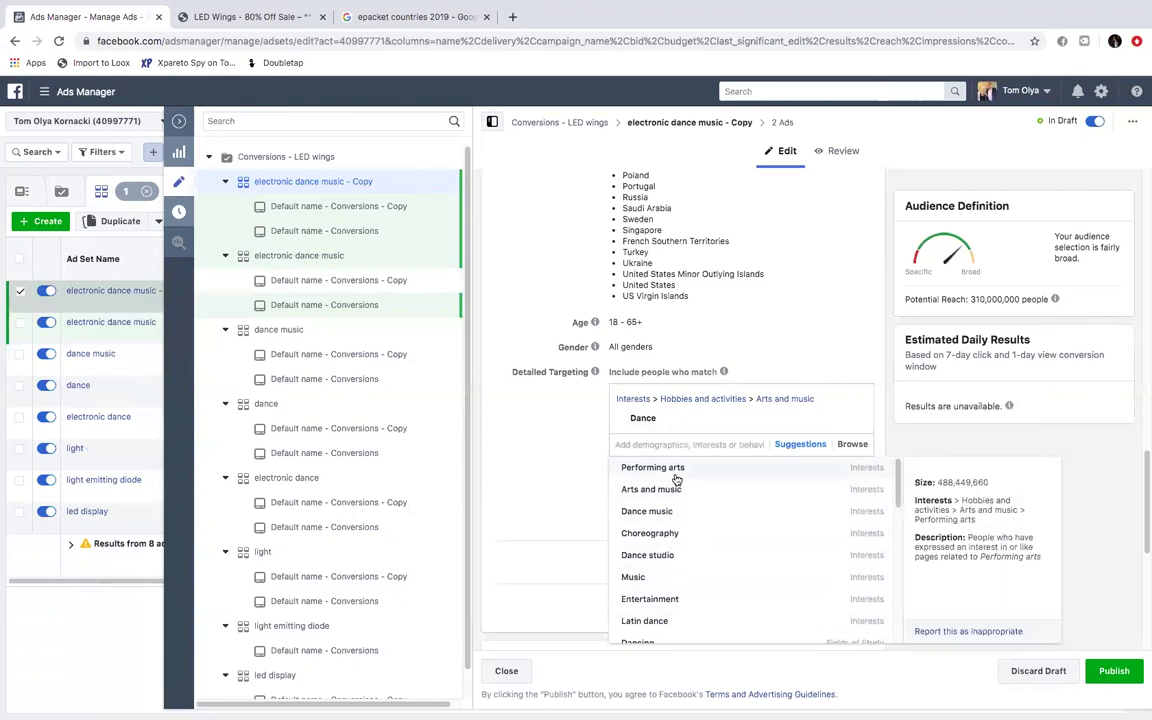
click(675, 476)
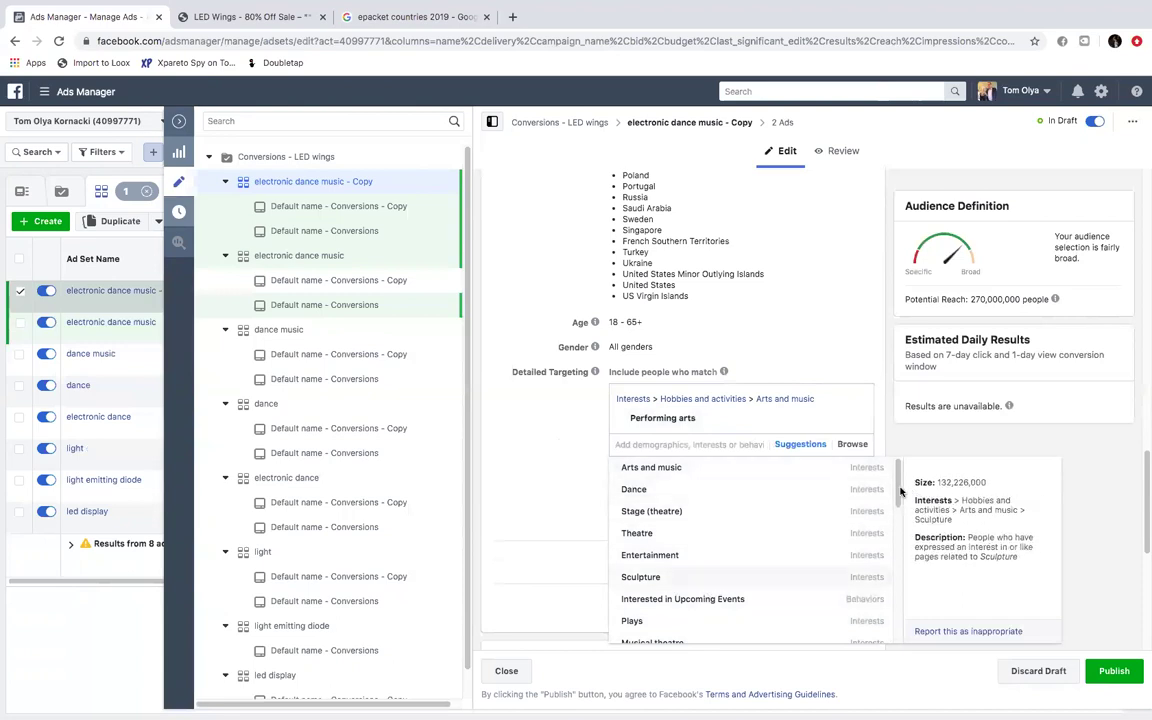
scroll(900, 490, down, 2)
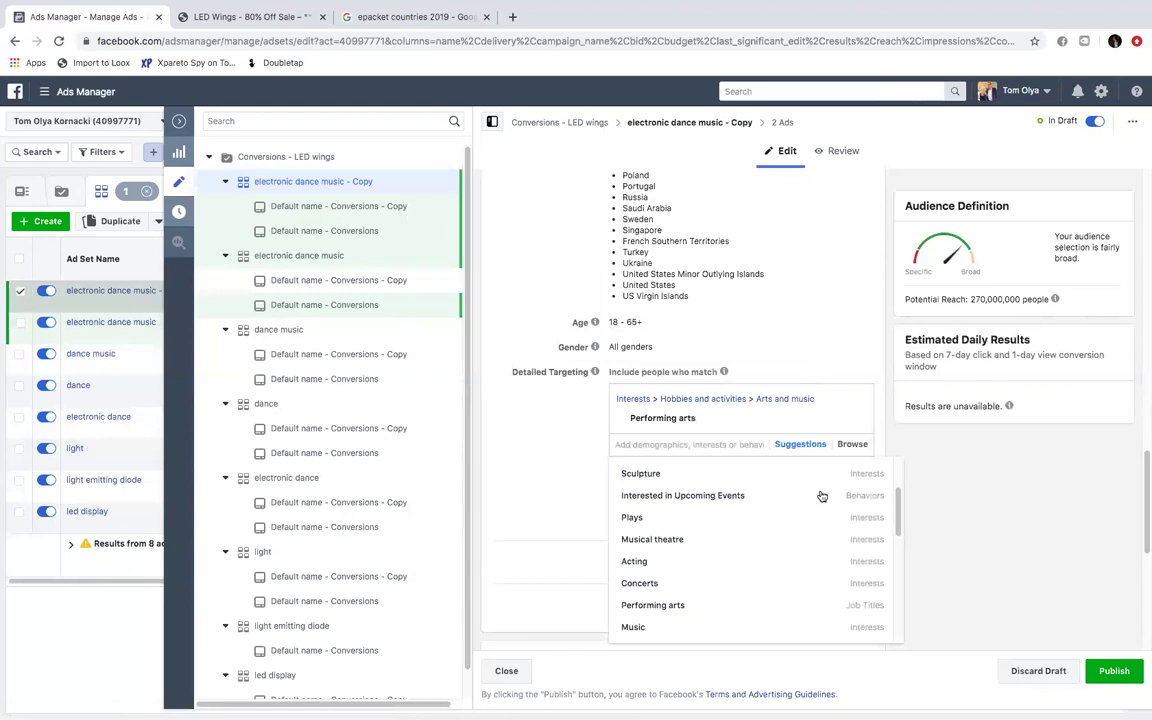
click(1143, 478)
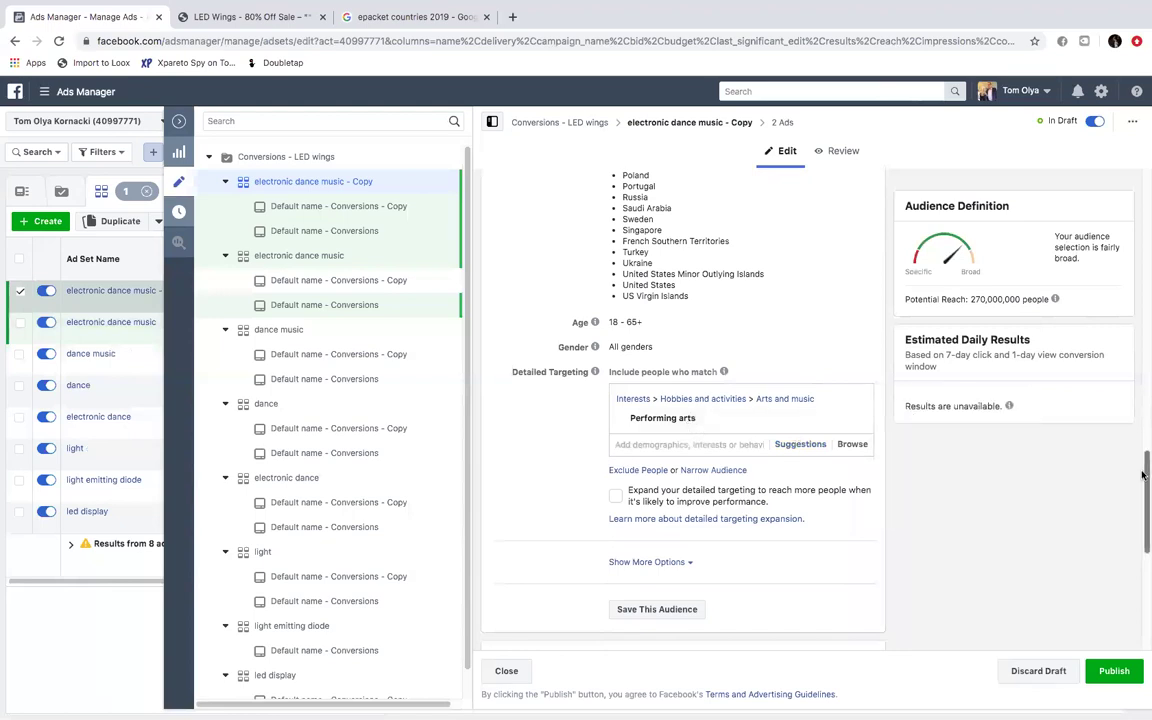
Step: Rename the copied "electronic dance music" ad set as "performing arts" and close the editor without publishing the draft
drag(1143, 468, 1143, 562)
scroll(1143, 558, up, 15)
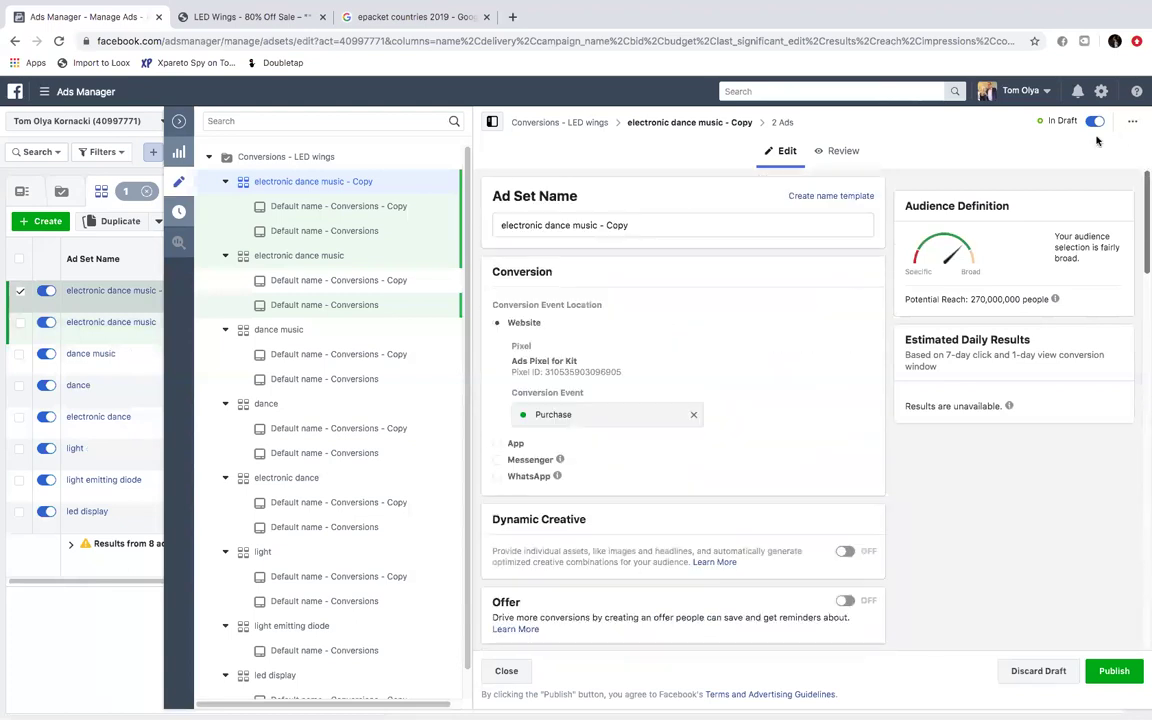
drag(622, 230, 442, 229)
text(p)
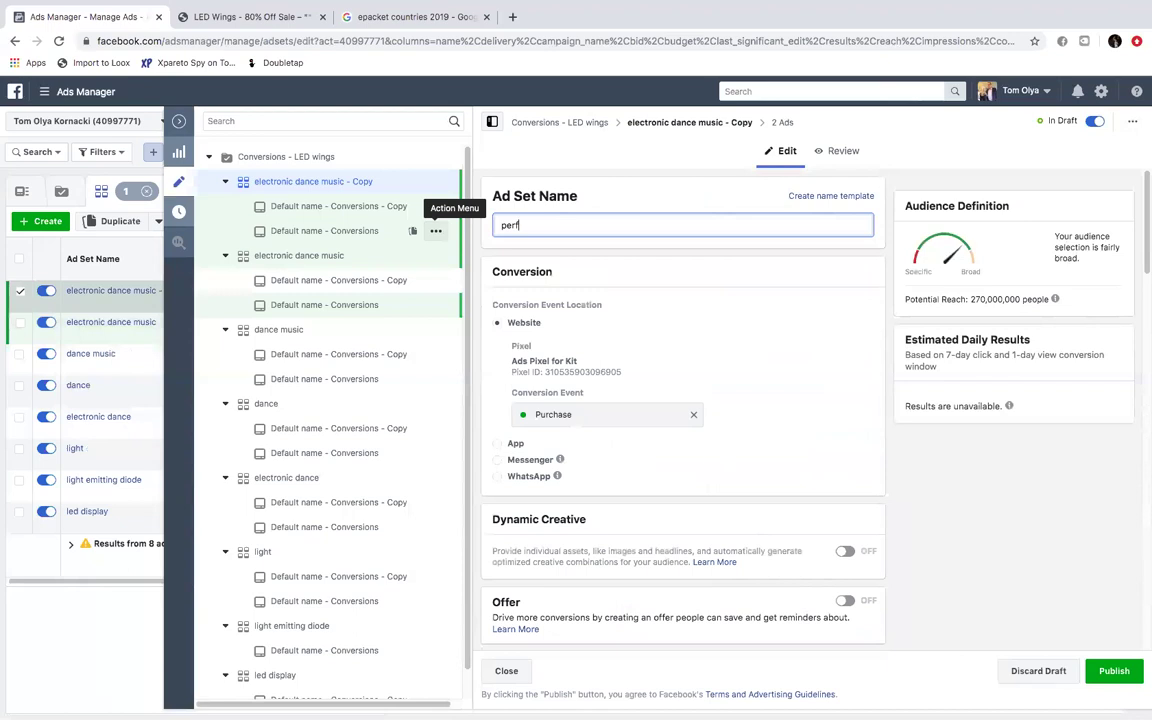
text(erformin)
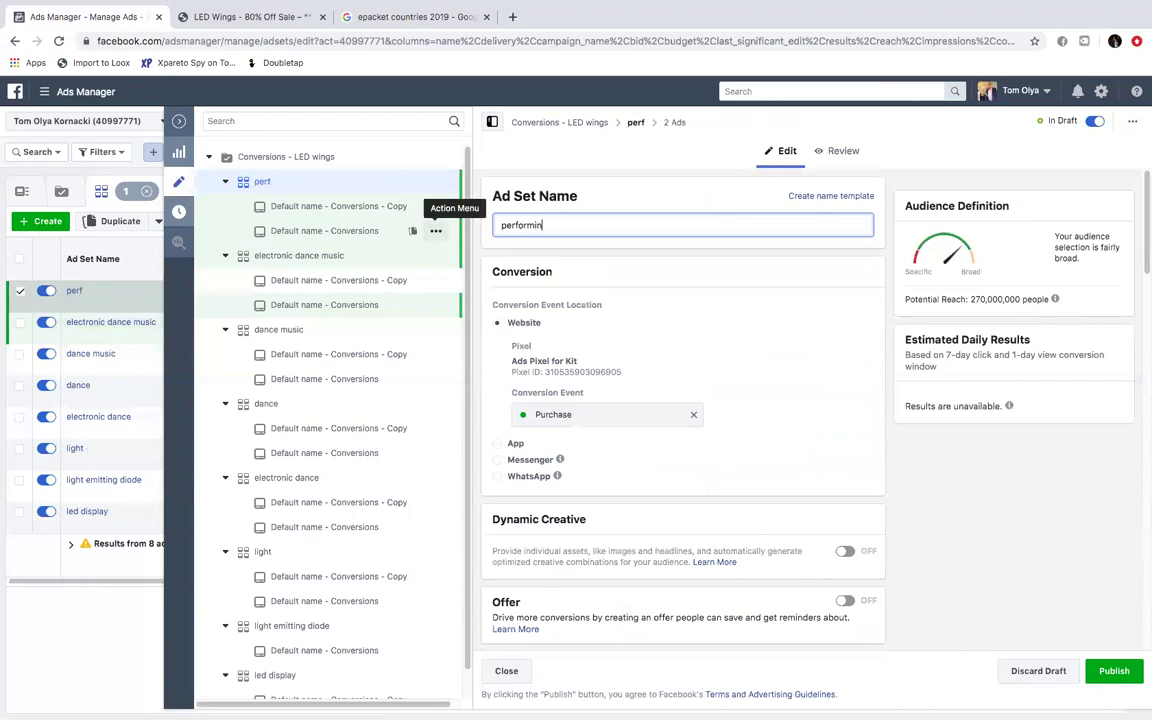
text(g arts)
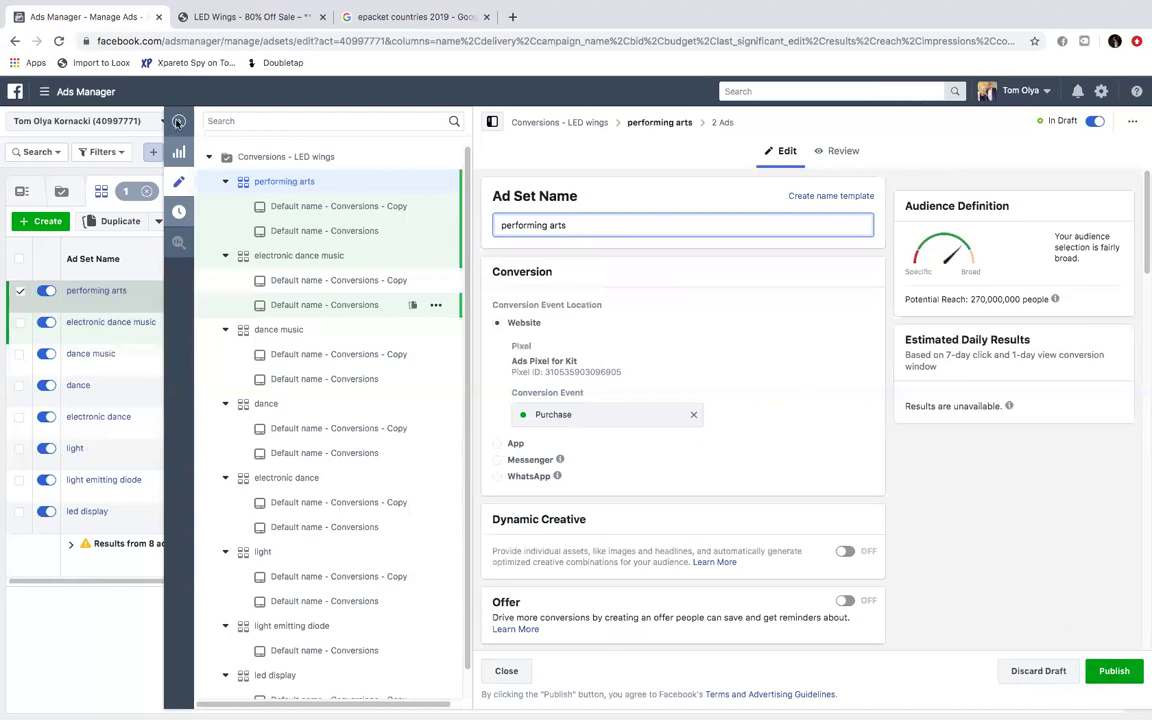
click(117, 290)
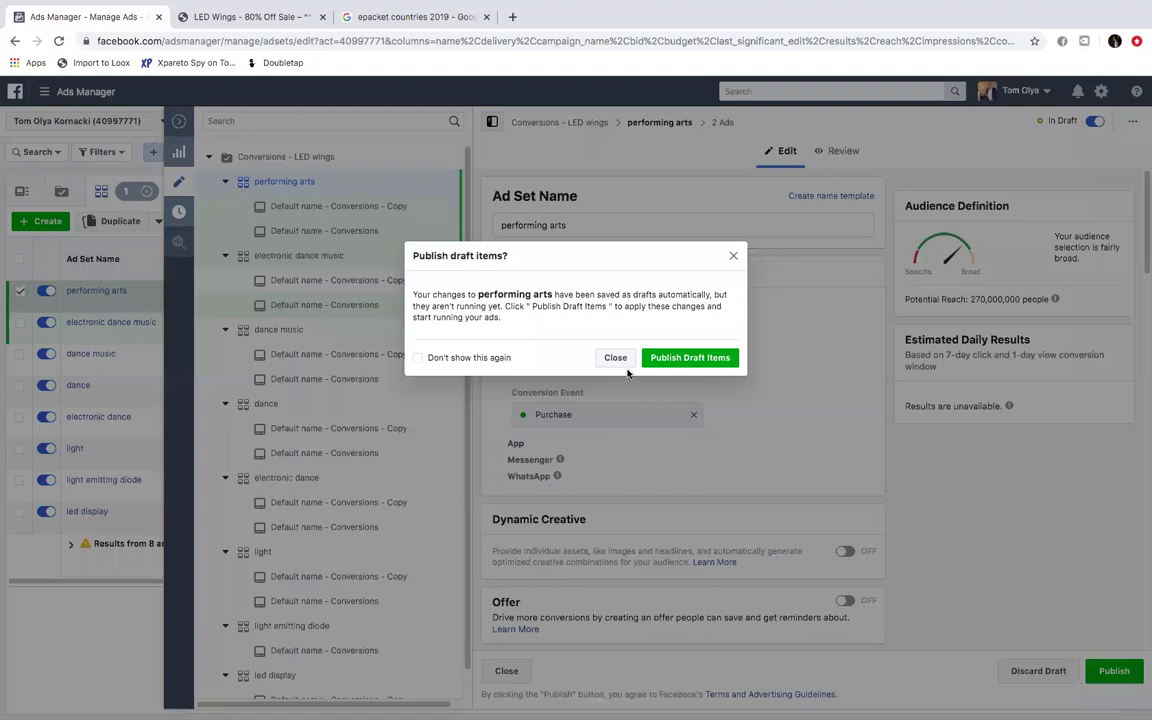
click(624, 365)
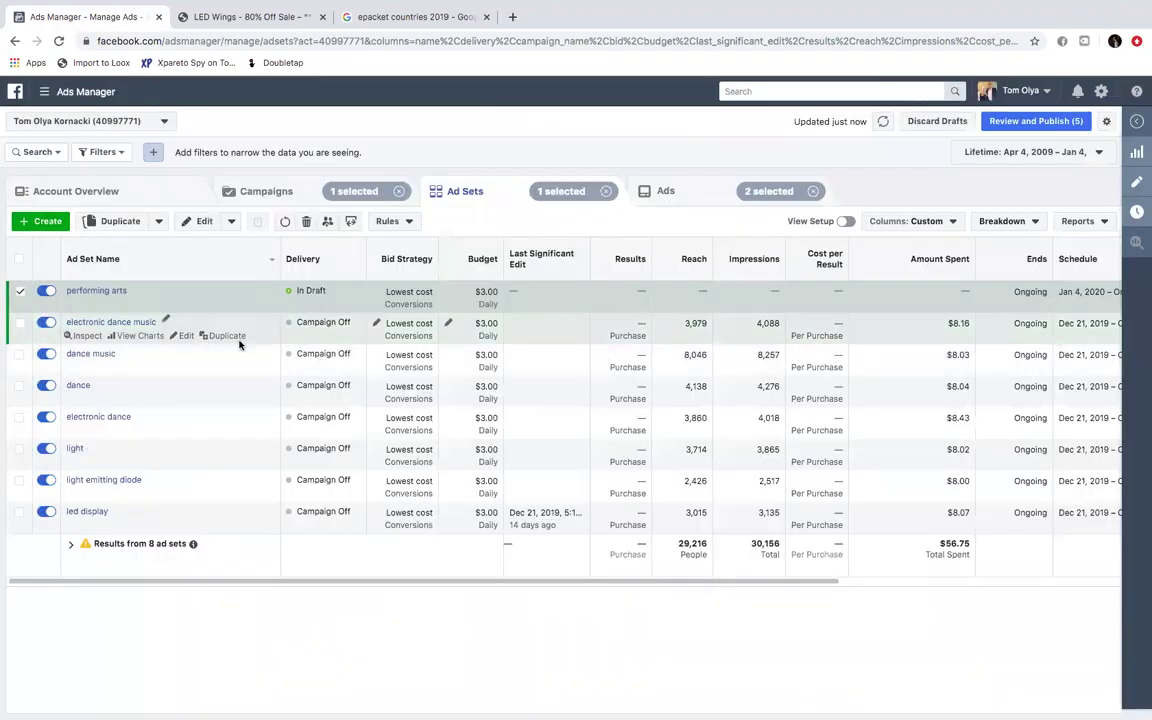
Step: Delete the draft "performing arts" ad set from the campaign and confirm the deletion
scroll(849, 581, right, 3)
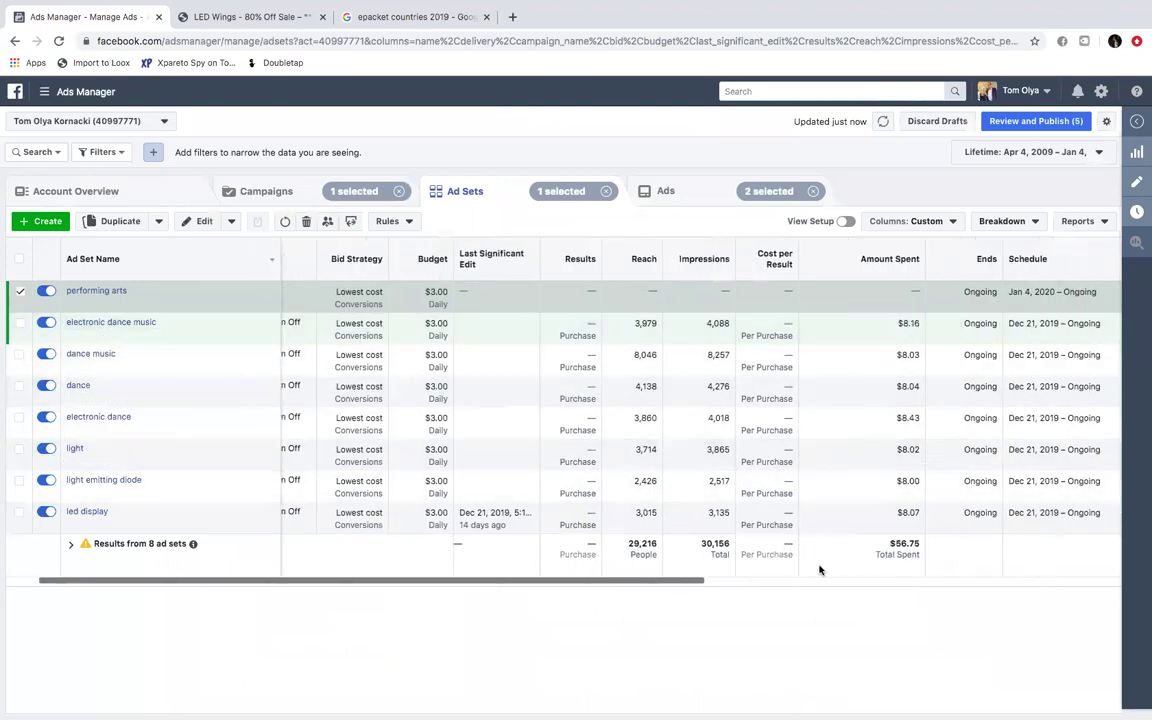
drag(655, 583, 689, 581)
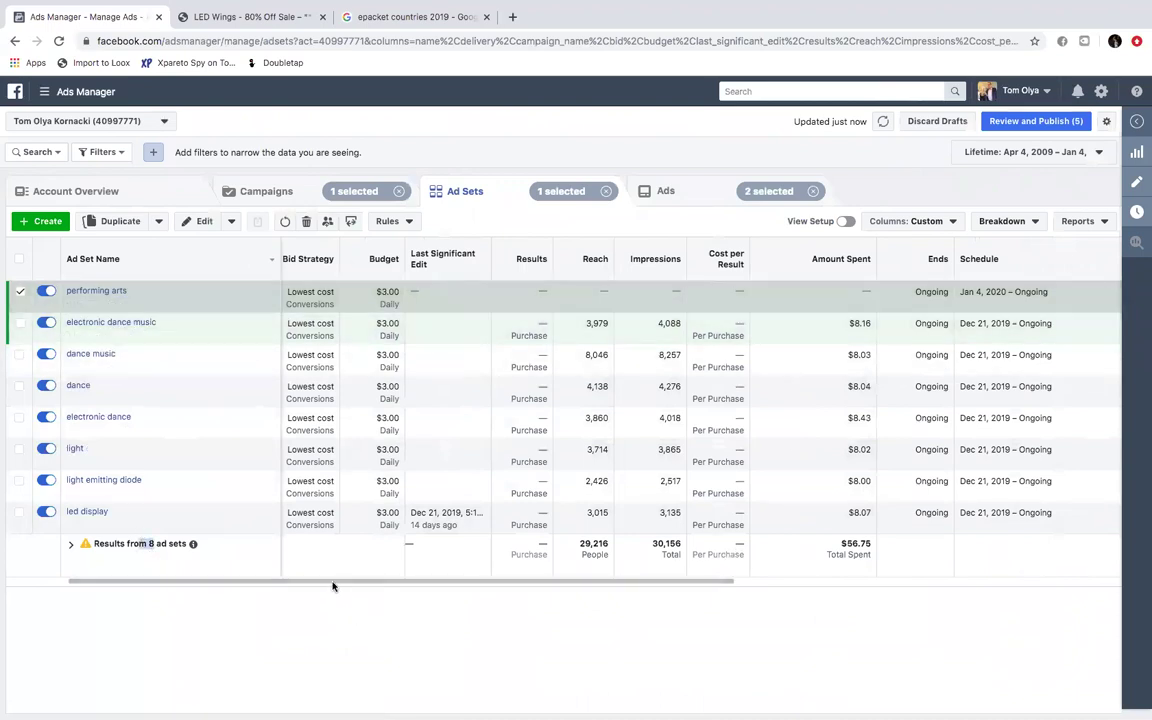
scroll(239, 586, left, 3)
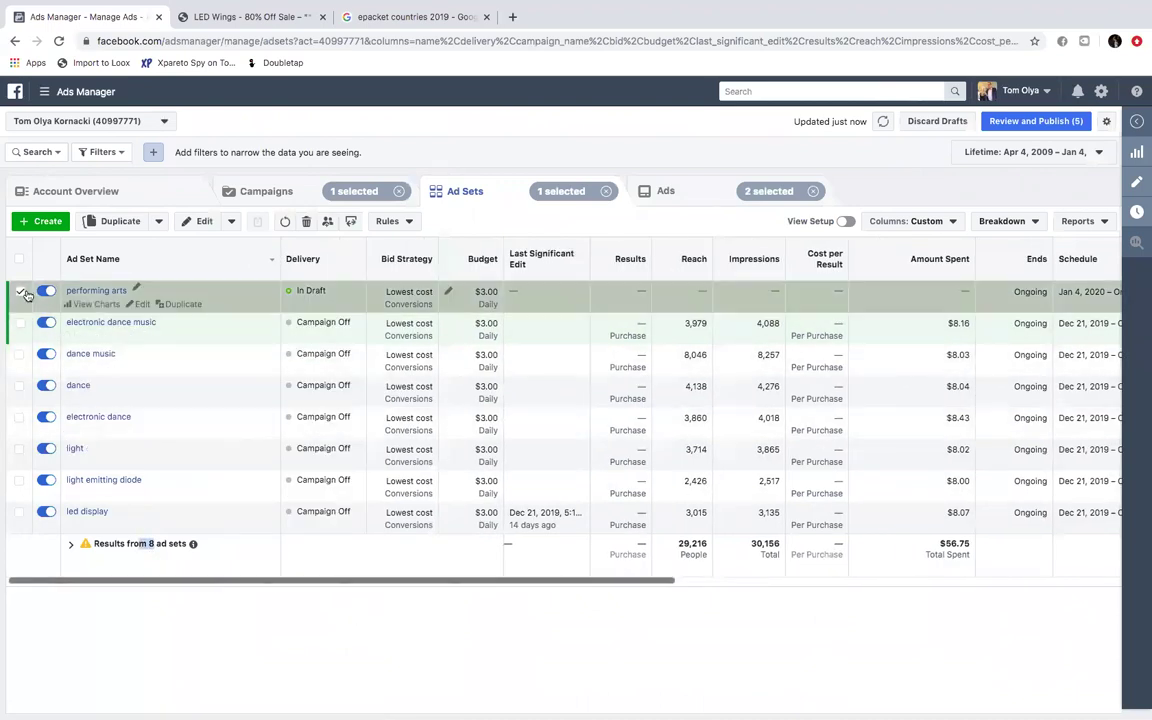
click(304, 228)
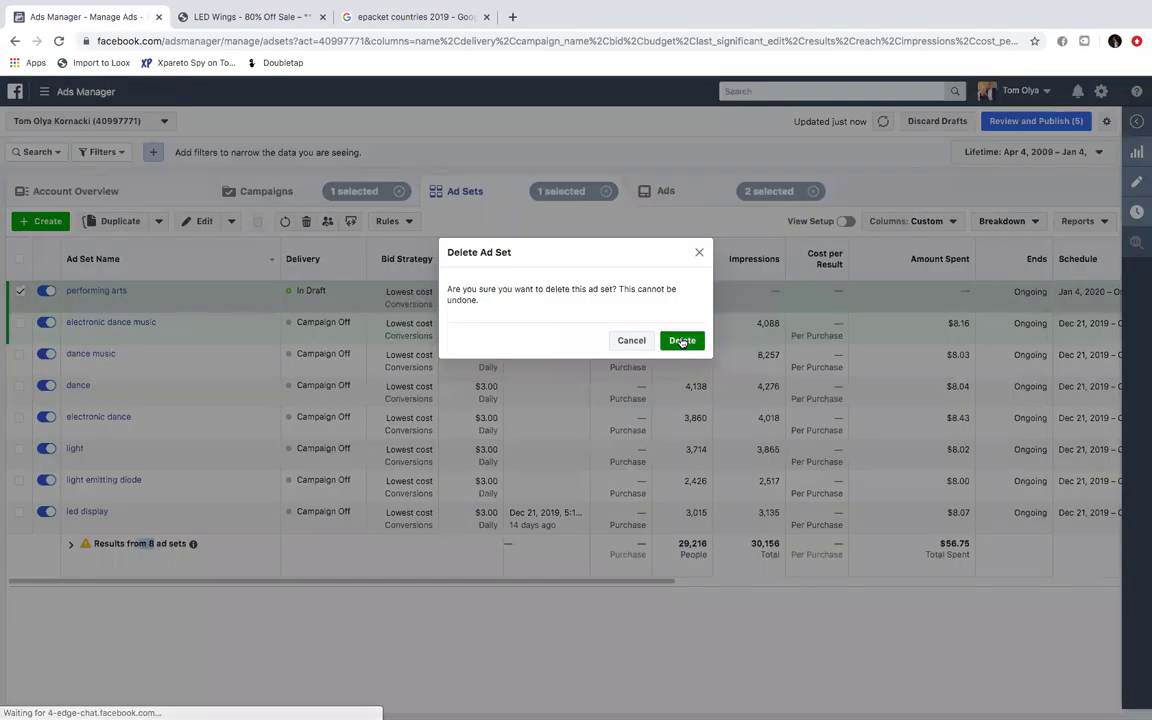
click(681, 341)
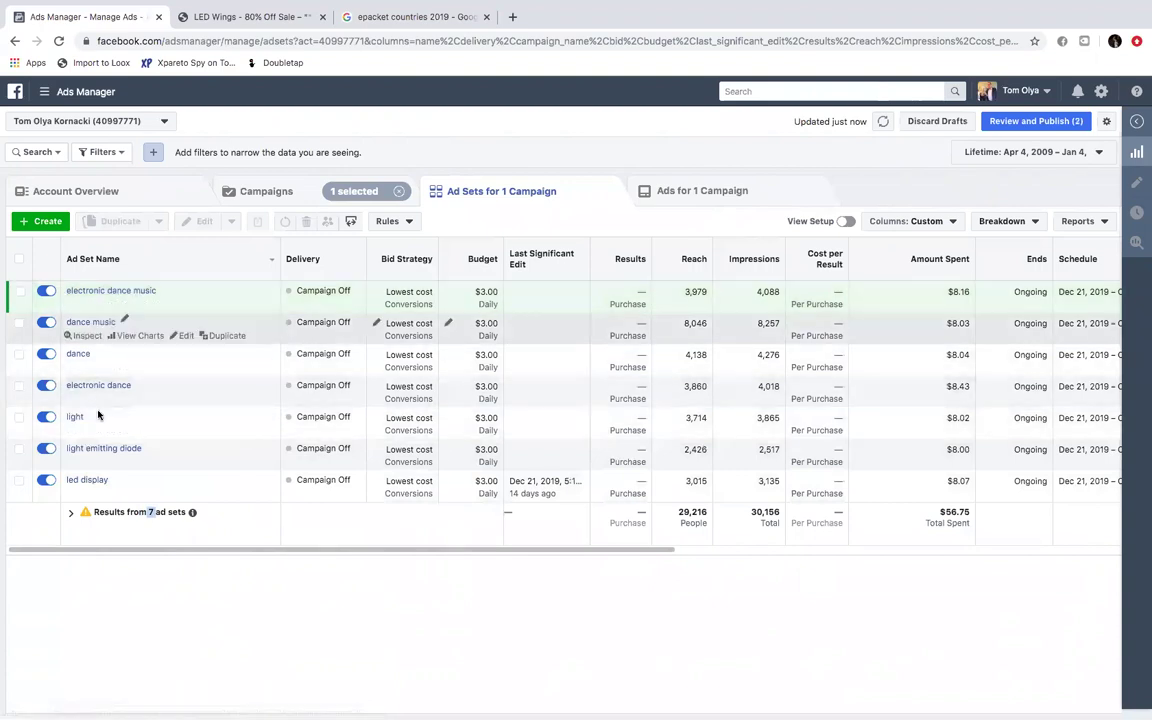
Step: Select the "electronic dance music" ad set and check its amount spent
click(480, 291)
drag(619, 550, 649, 551)
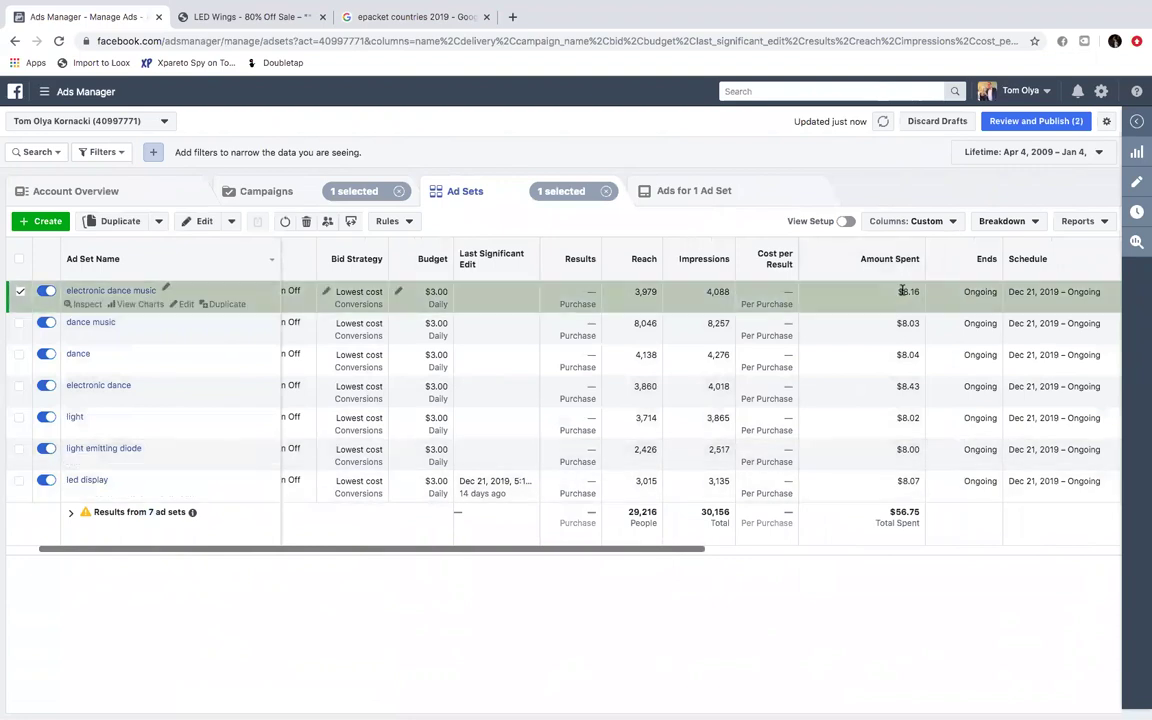
drag(897, 292, 920, 292)
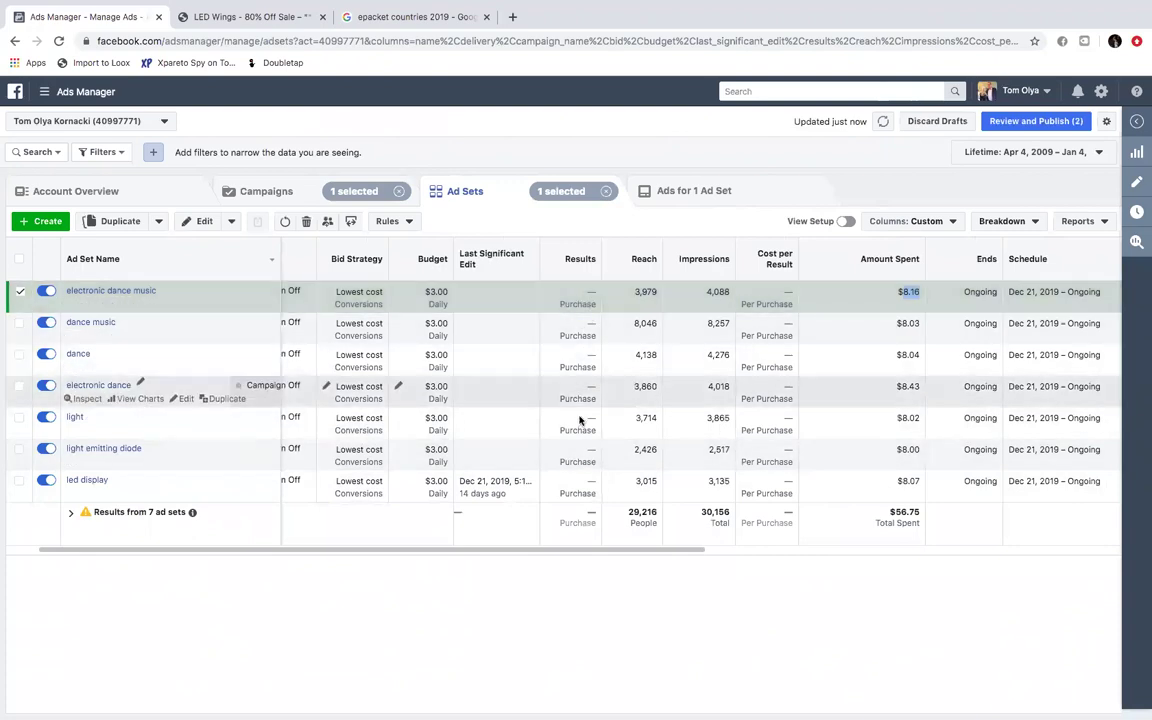
Step: Customize the ad set table's columns to include the unique total of Adds to Cart, using "web" to find the metric
drag(686, 550, 1130, 376)
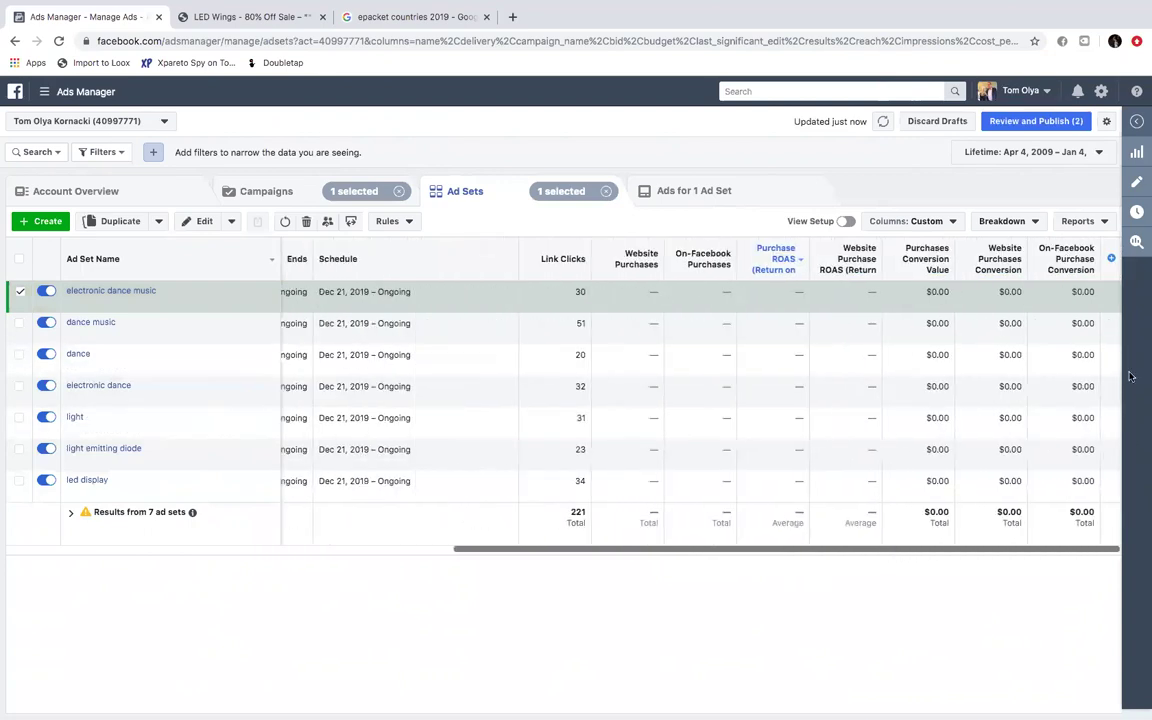
click(1111, 259)
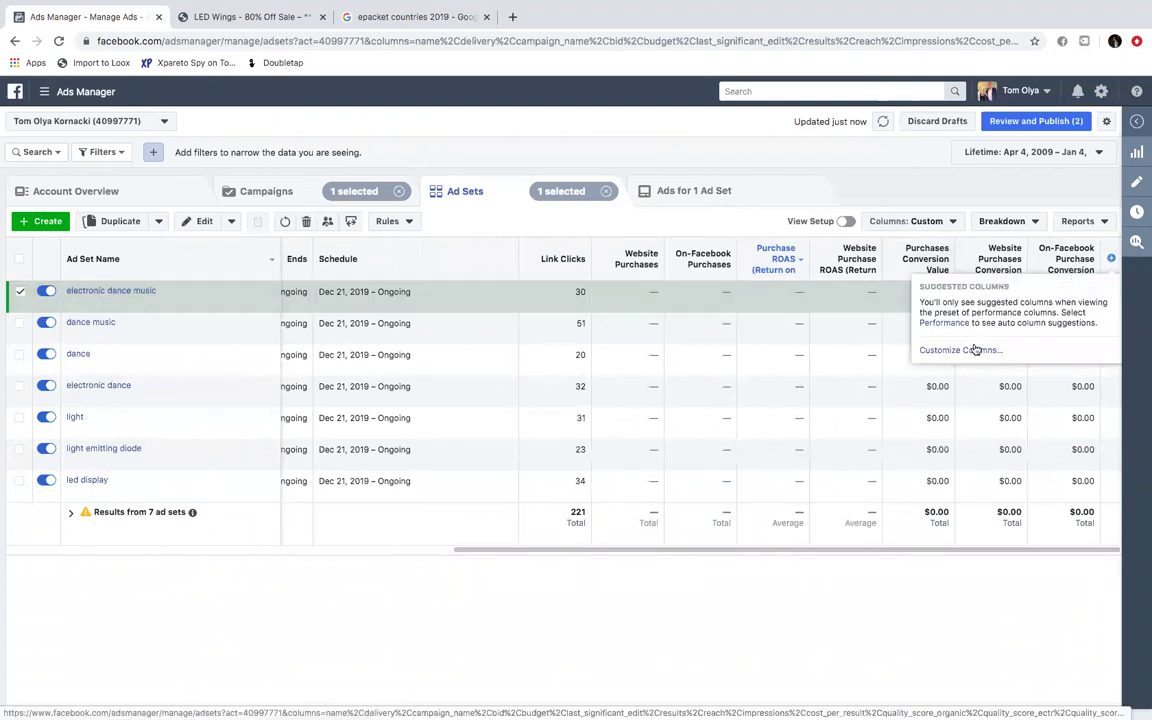
click(930, 351)
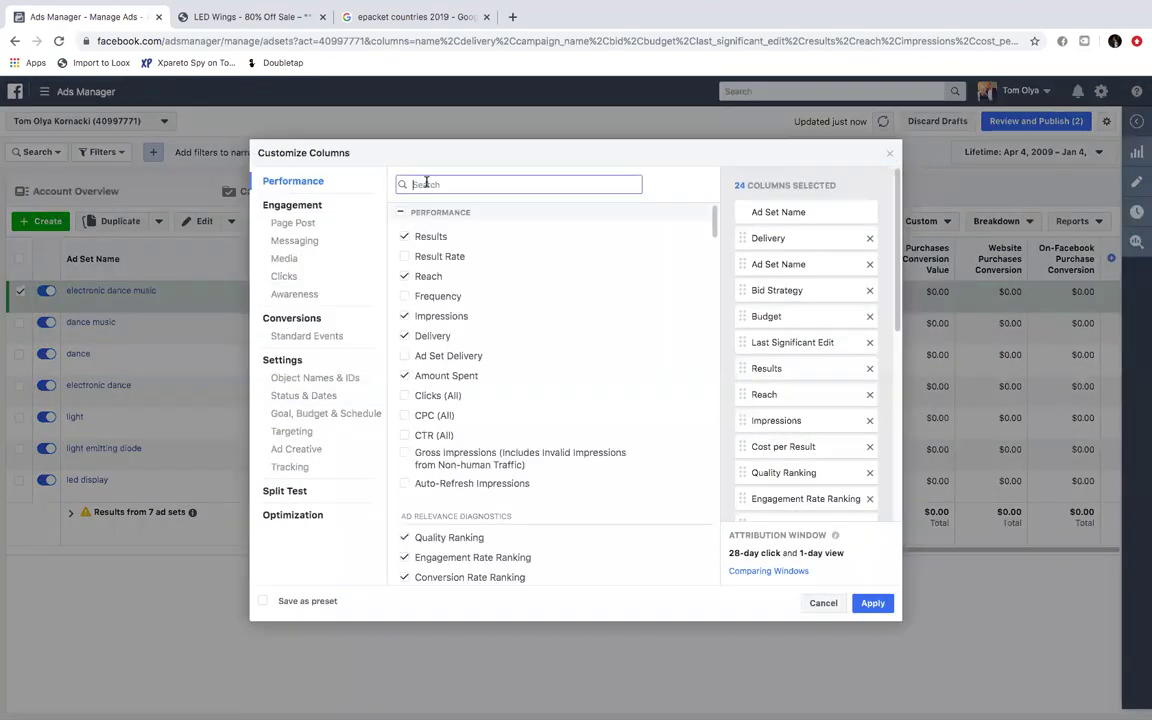
text(webl)
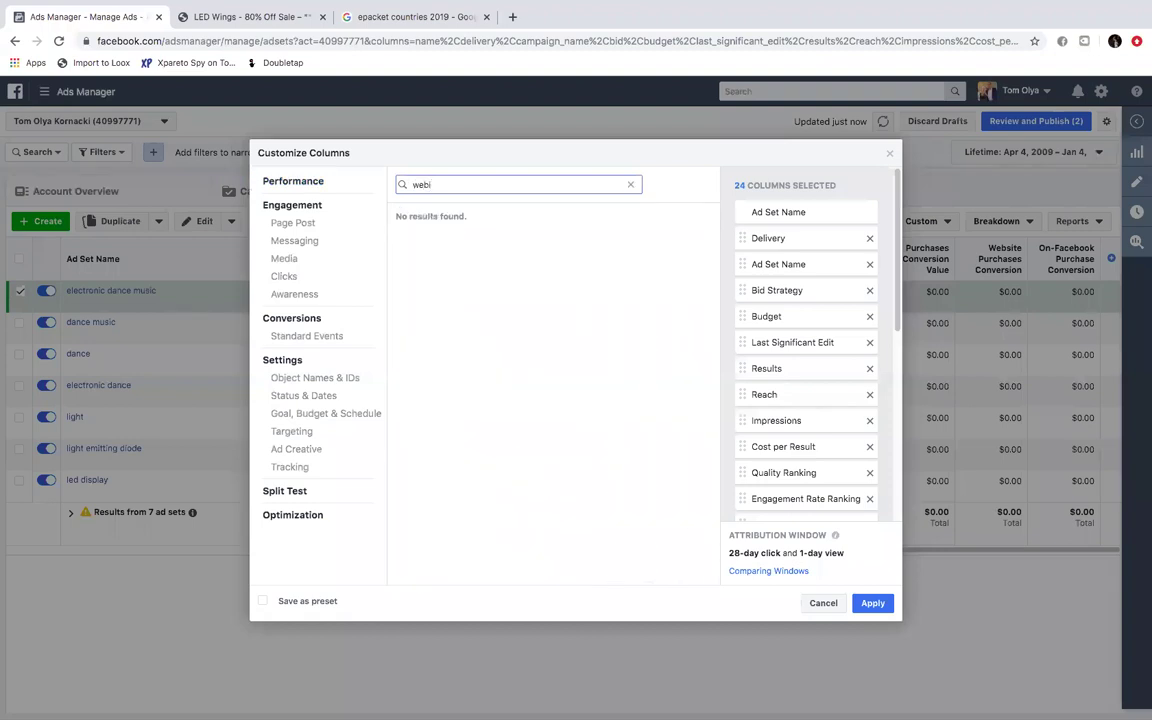
key(BackSpace)
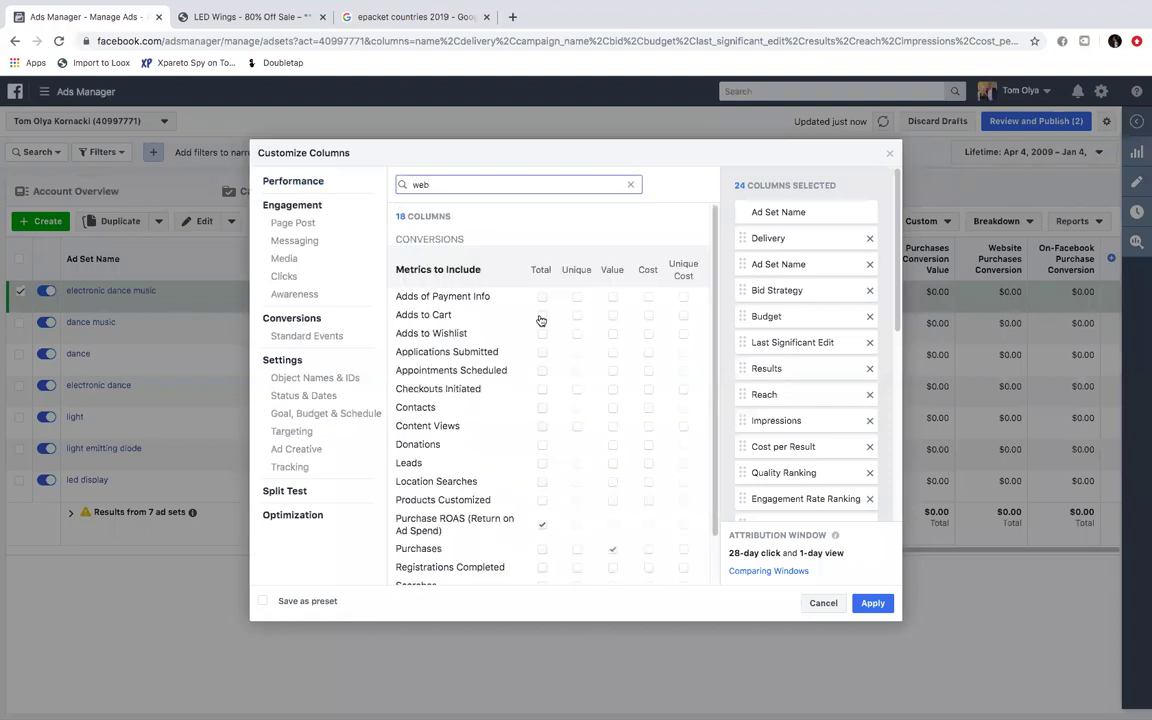
click(616, 381)
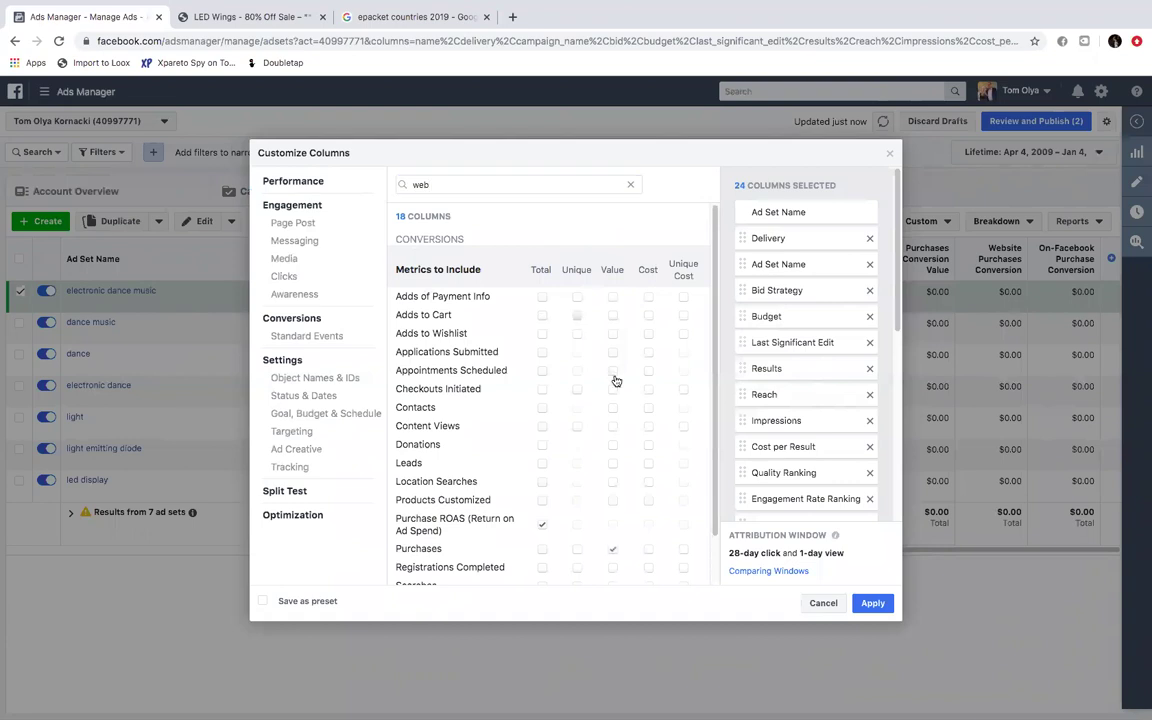
click(866, 593)
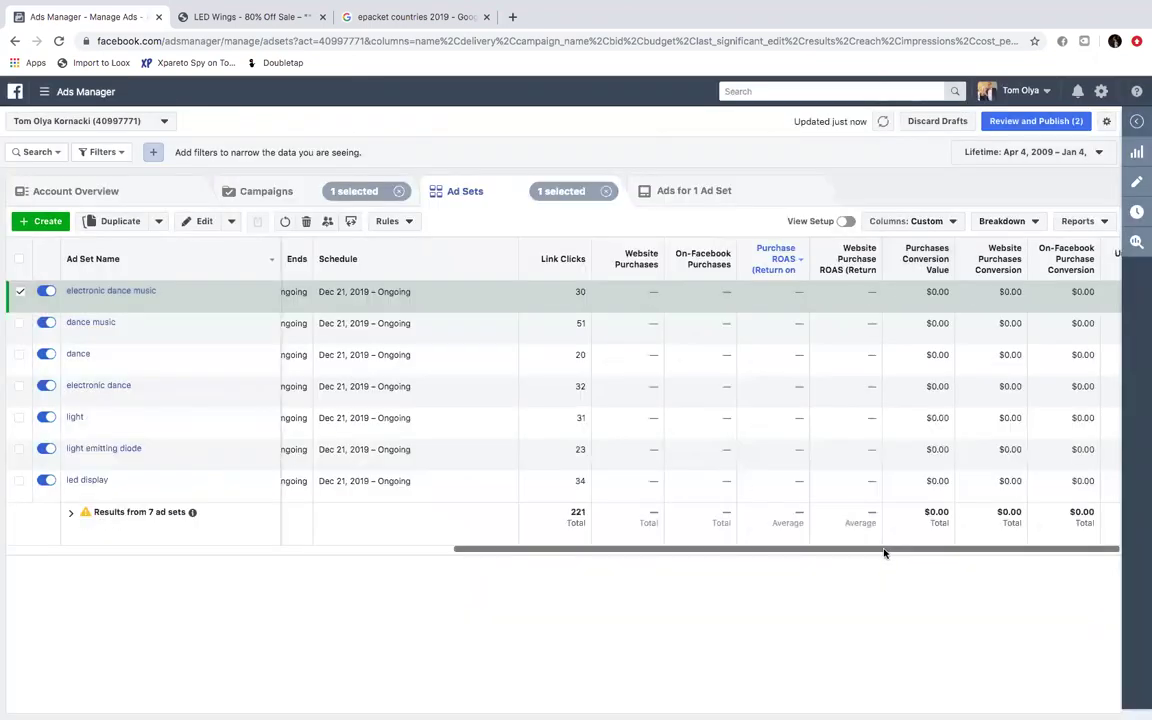
drag(884, 552, 1022, 552)
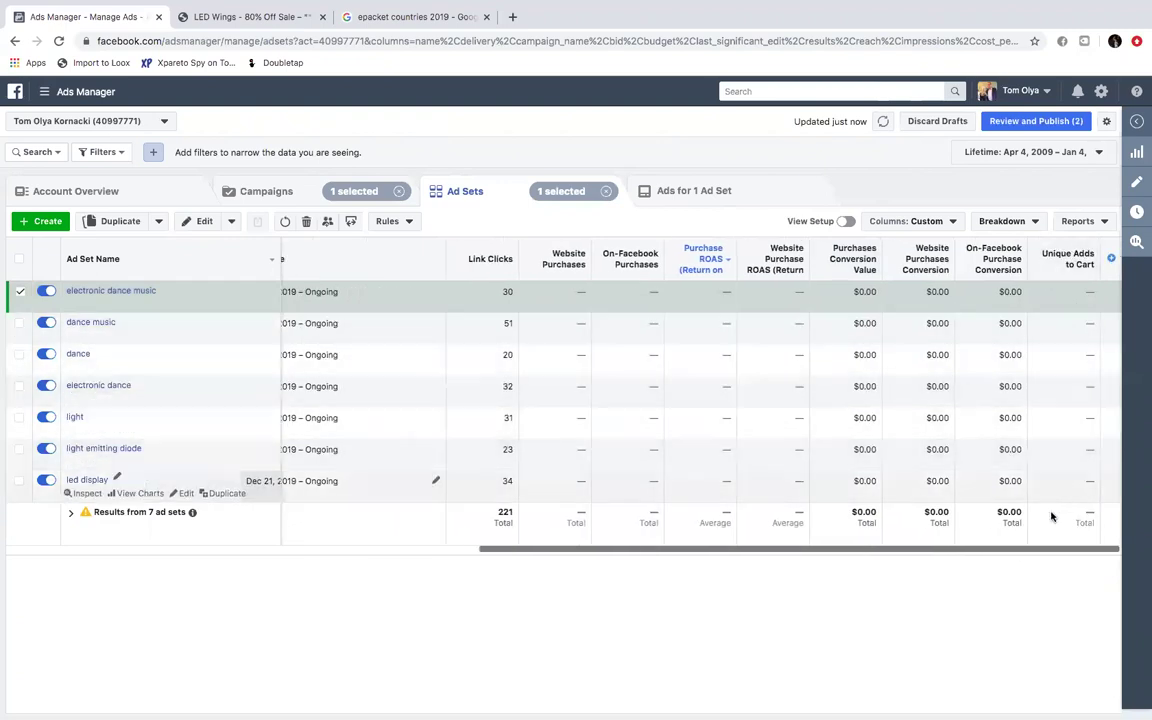
Step: Add the CPC (Cost per Link Click) metric to the ad set table's columns, searching for "cpc"
drag(1003, 550, 746, 545)
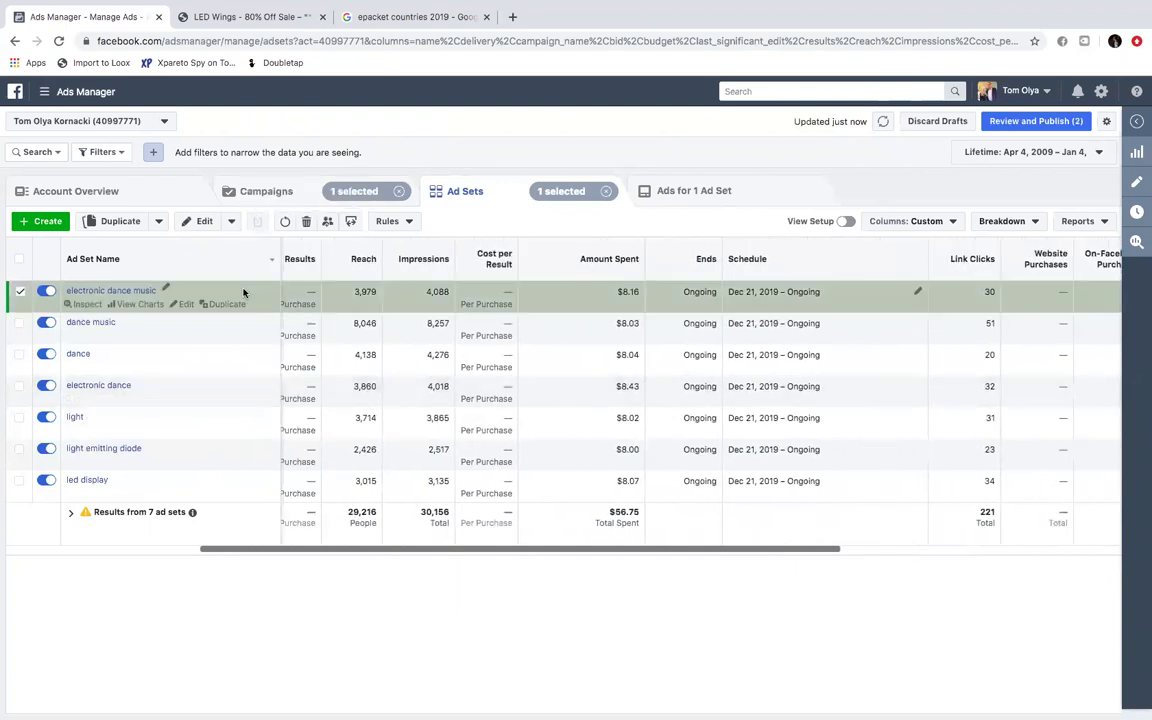
drag(447, 551, 751, 549)
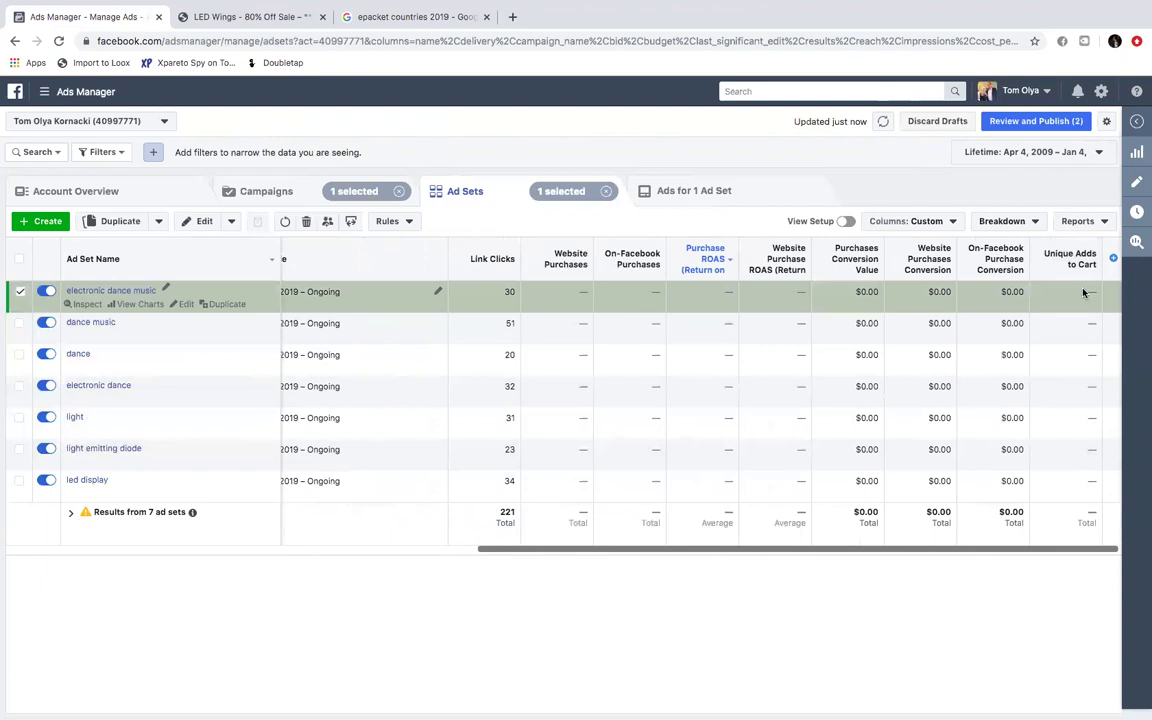
drag(654, 551, 520, 550)
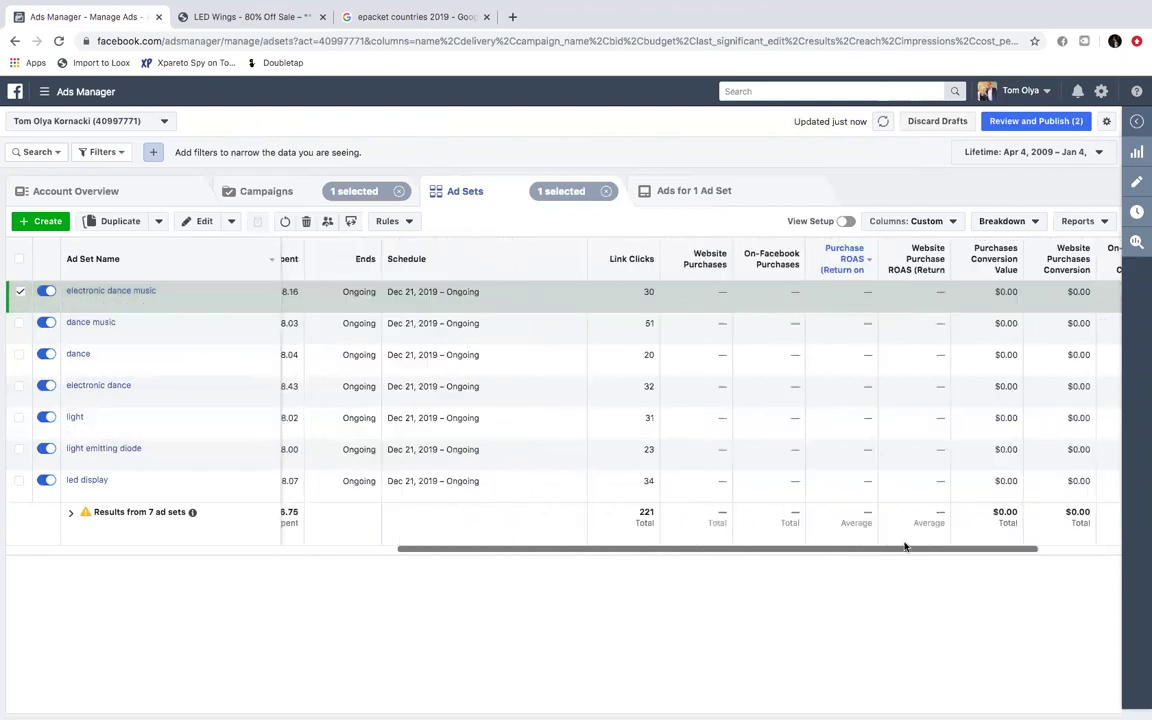
drag(905, 546, 1142, 248)
click(1112, 257)
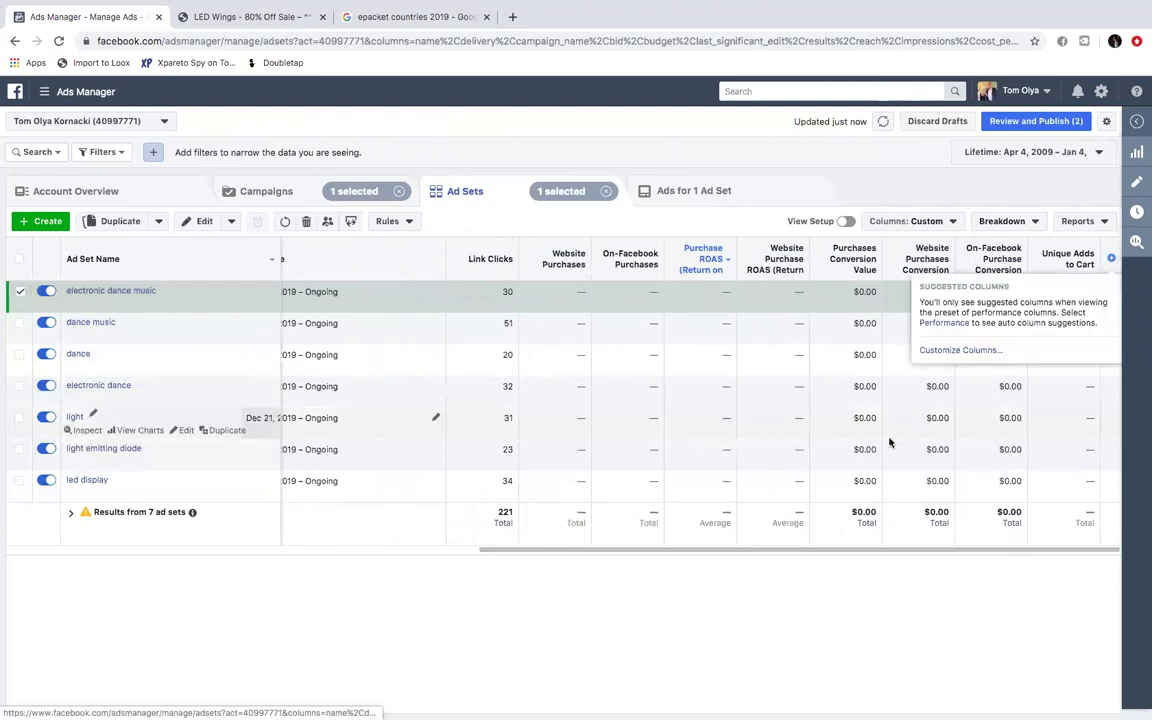
click(914, 356)
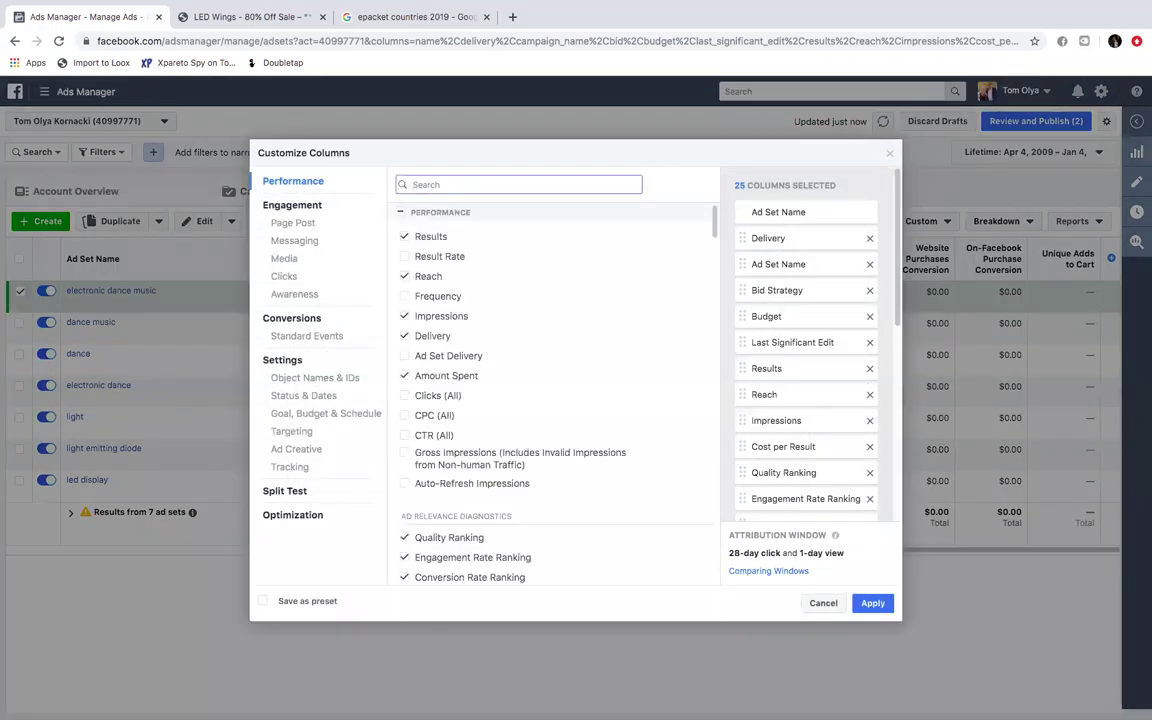
text(cpc)
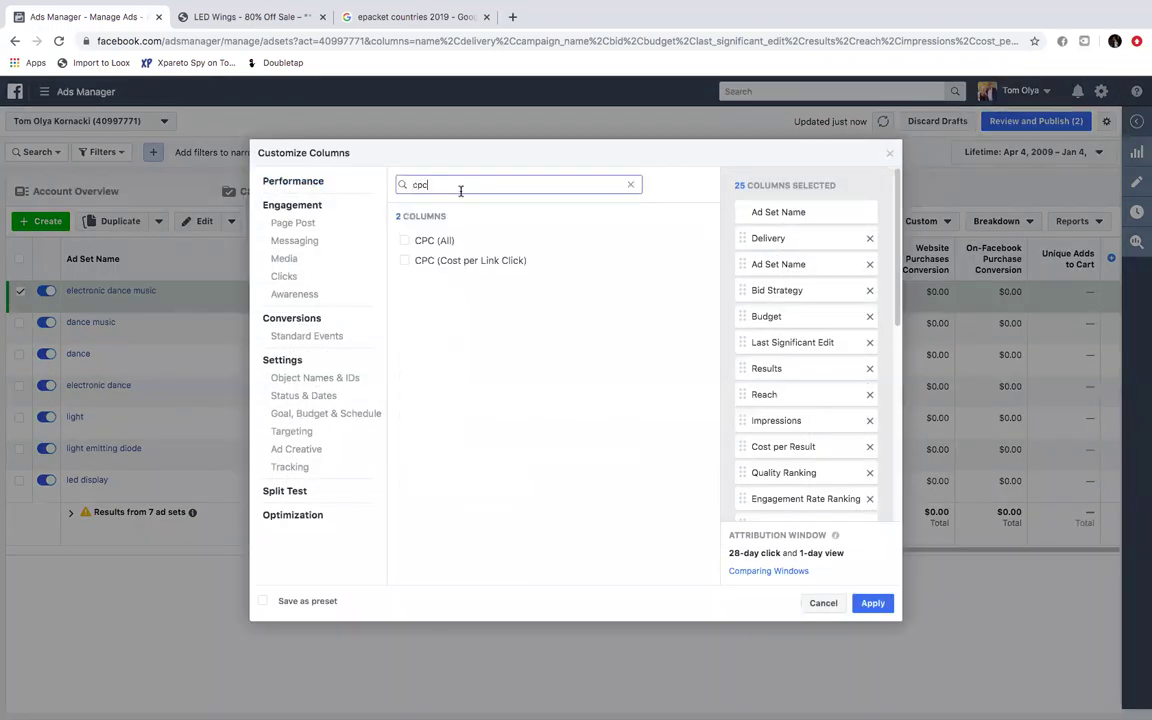
click(449, 261)
click(873, 603)
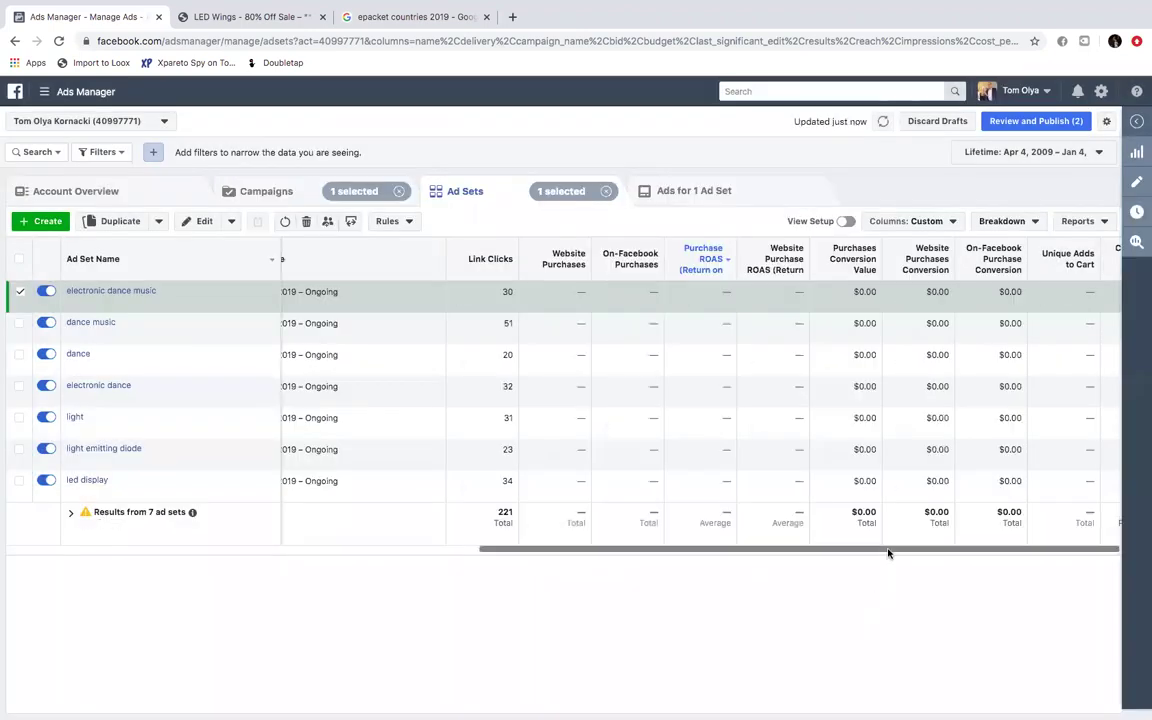
Step: Compare each ad set's cost per link click with its amount spent, link clicks and unique adds to cart
drag(1006, 549, 1036, 549)
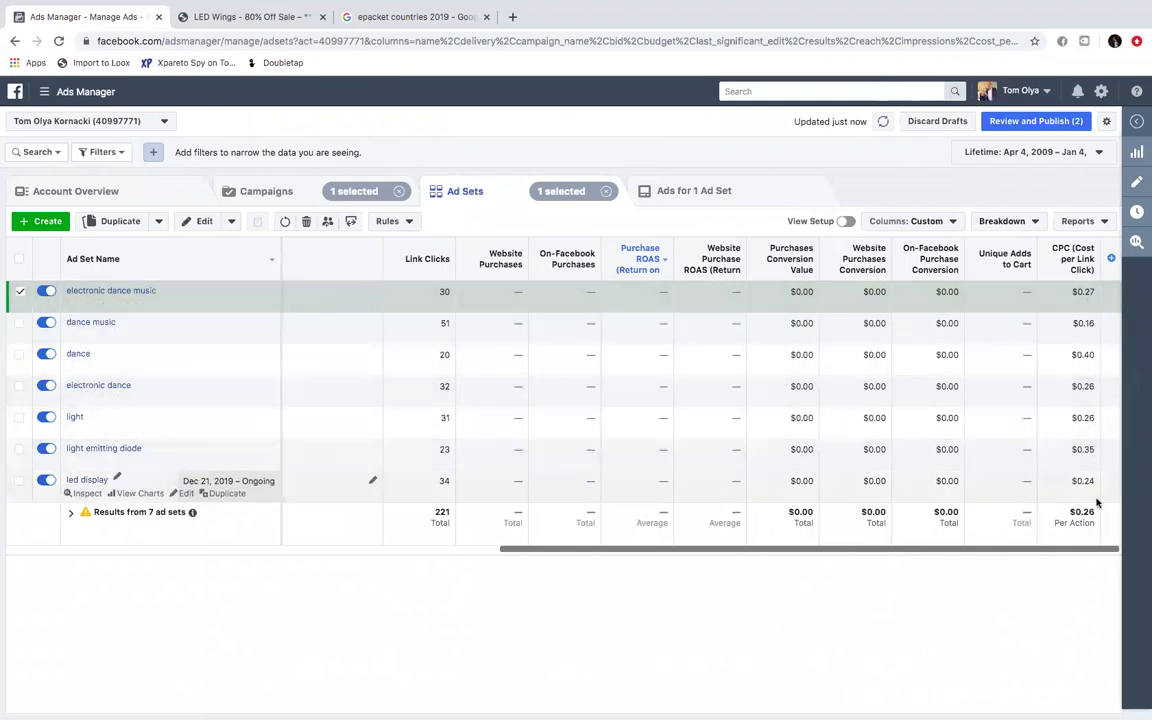
drag(1058, 553, 772, 548)
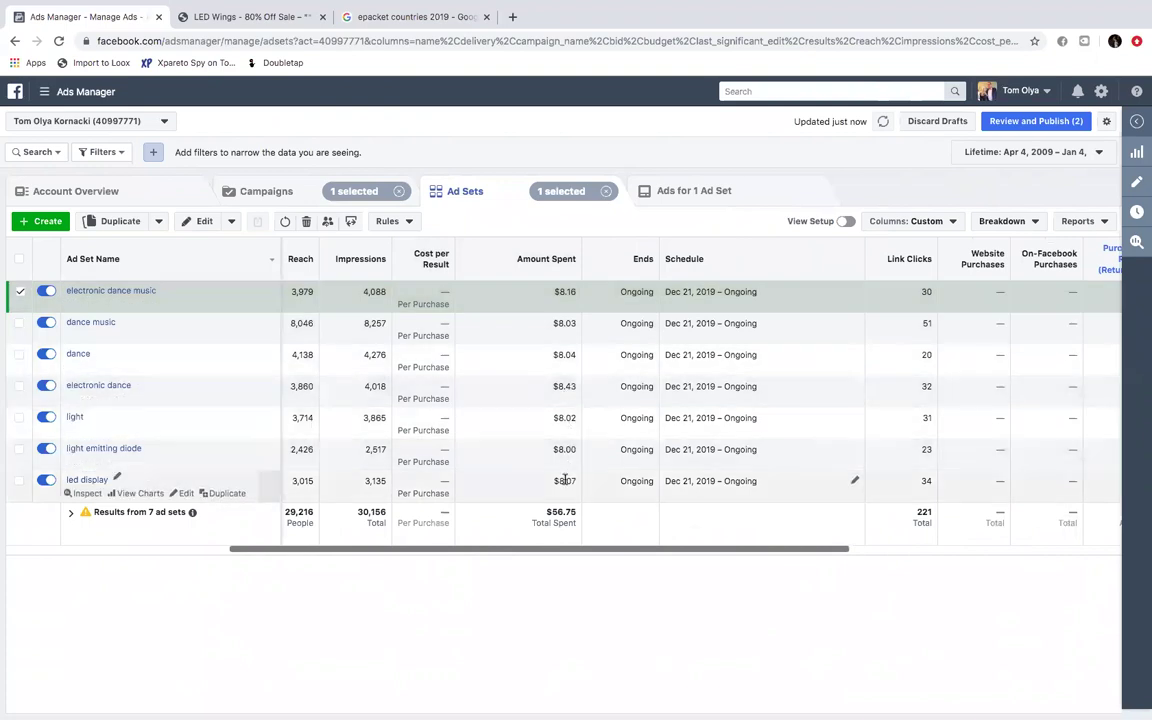
drag(600, 549, 971, 544)
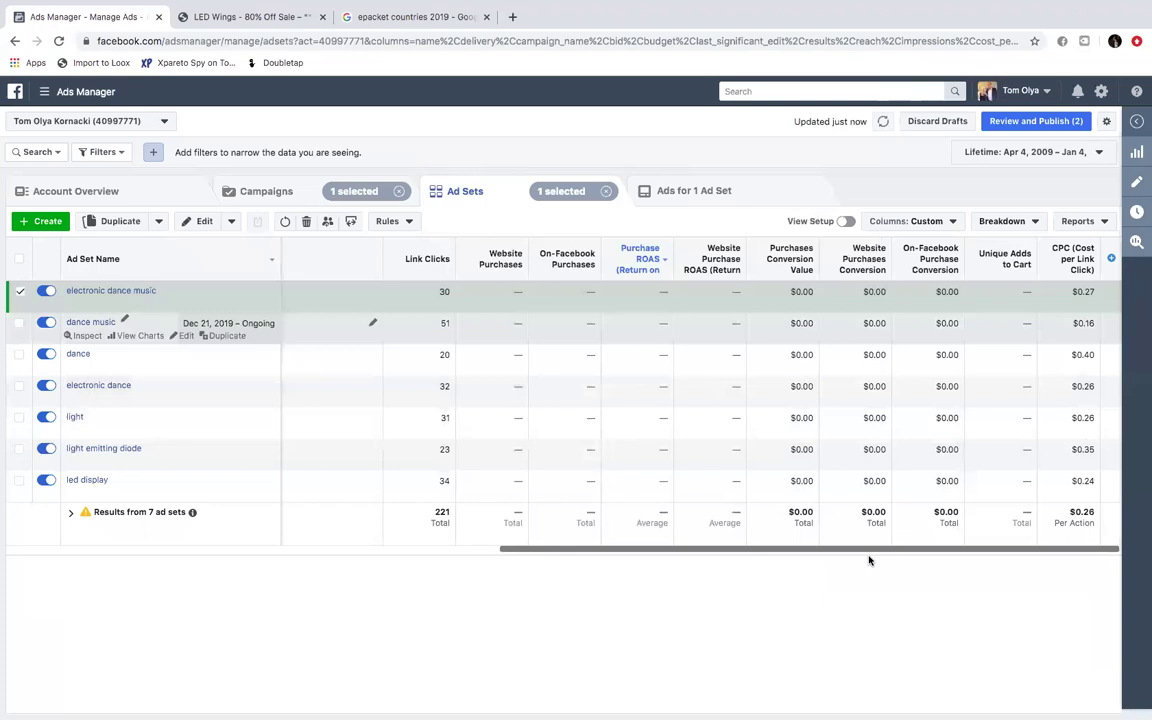
drag(843, 554, 613, 559)
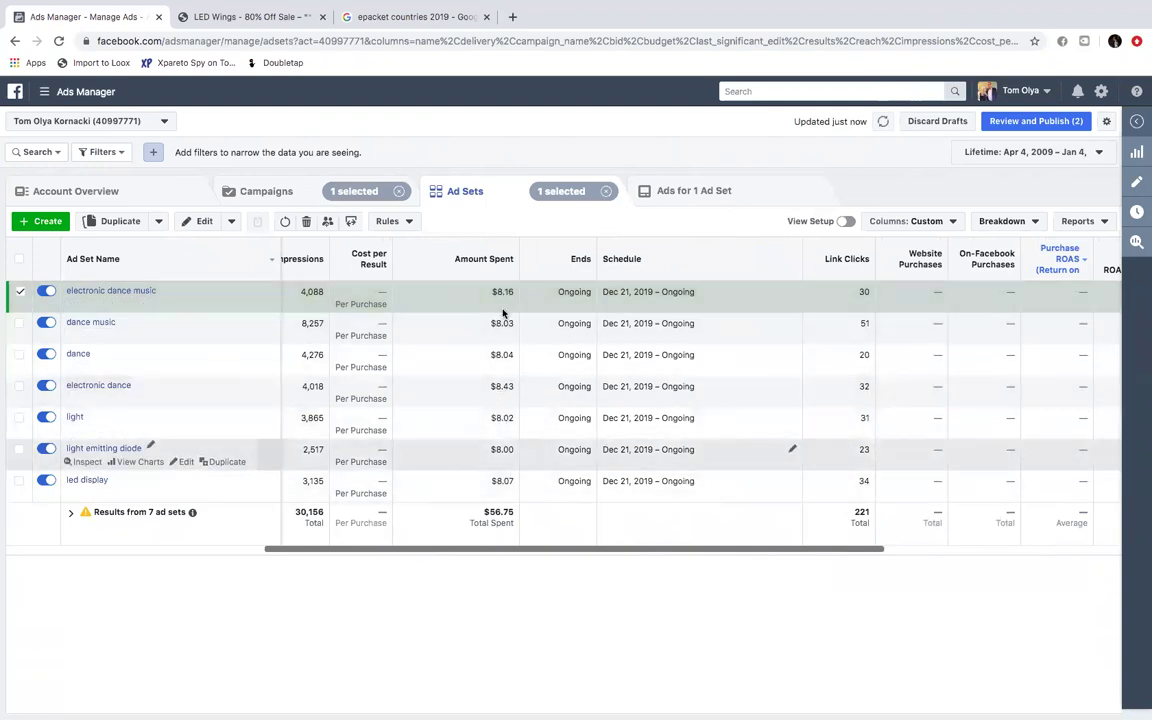
drag(560, 550, 845, 550)
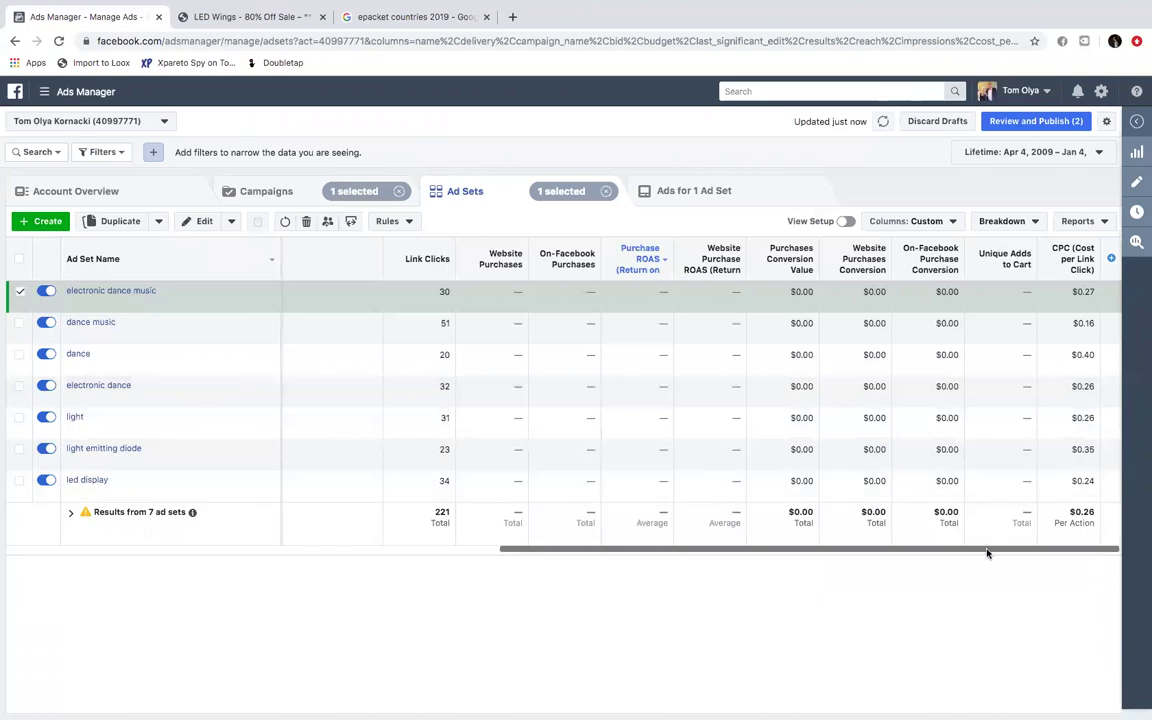
scroll(766, 537, left, 10)
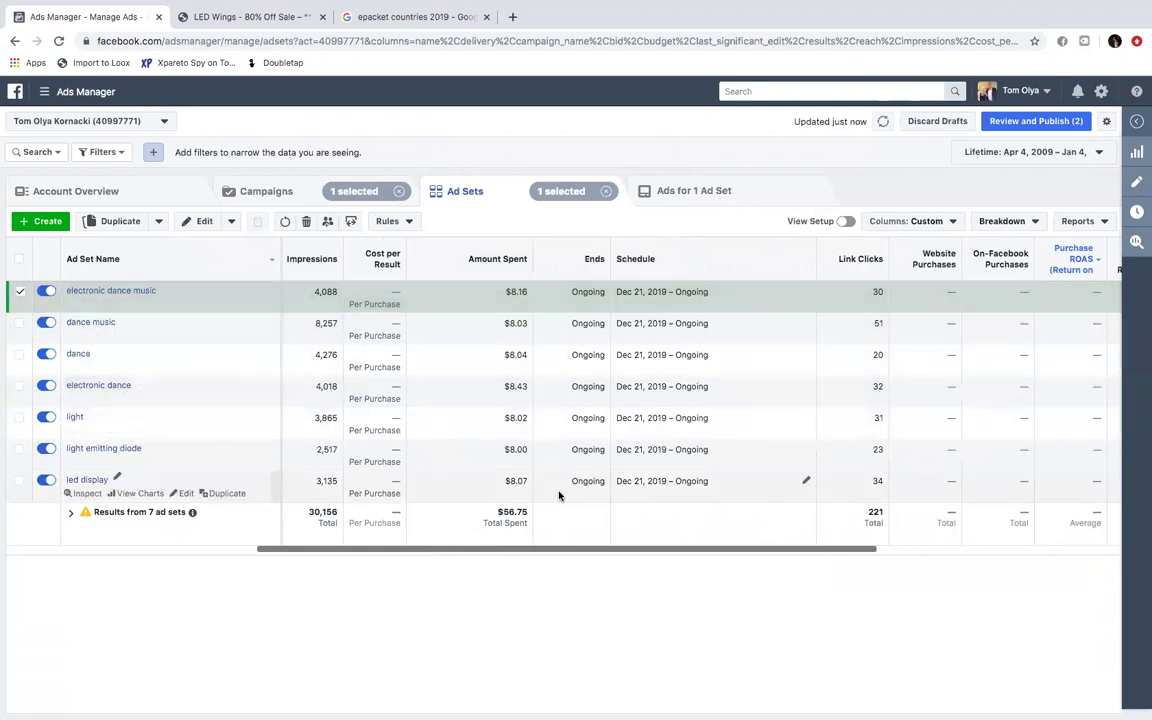
scroll(928, 548, right, 2)
scroll(928, 548, right, 5)
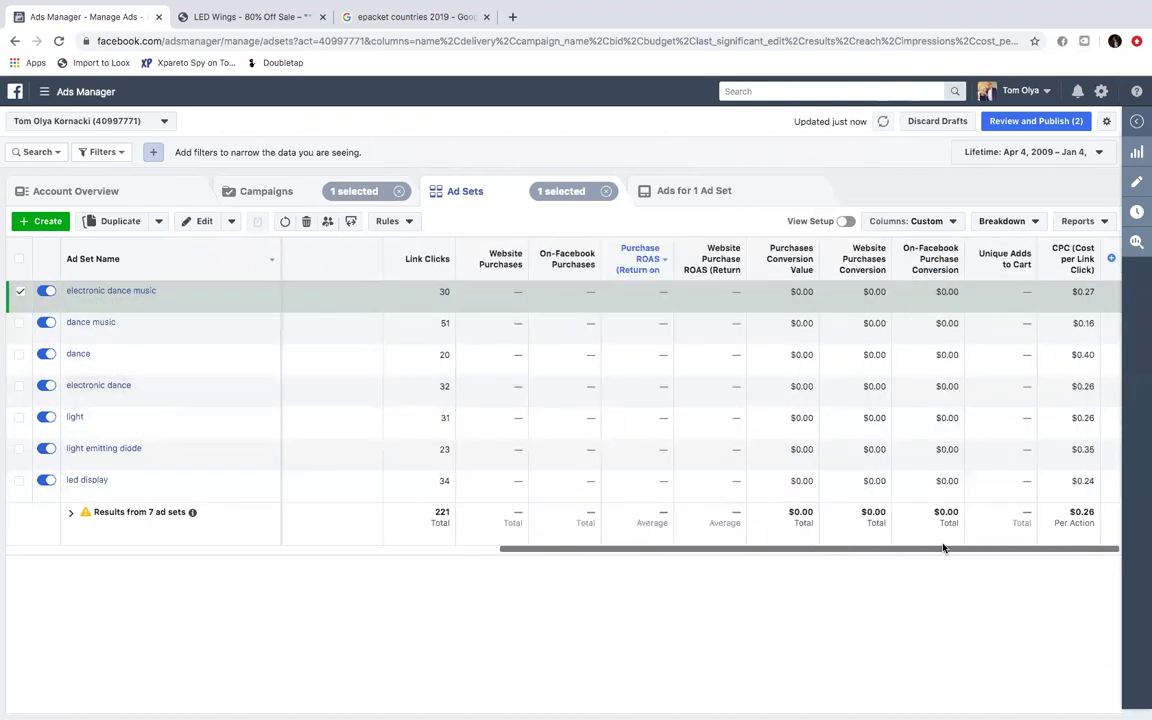
Step: Check the LED Wings sale price on the store's product page and return to the ad sets table
scroll(661, 545, left, 6)
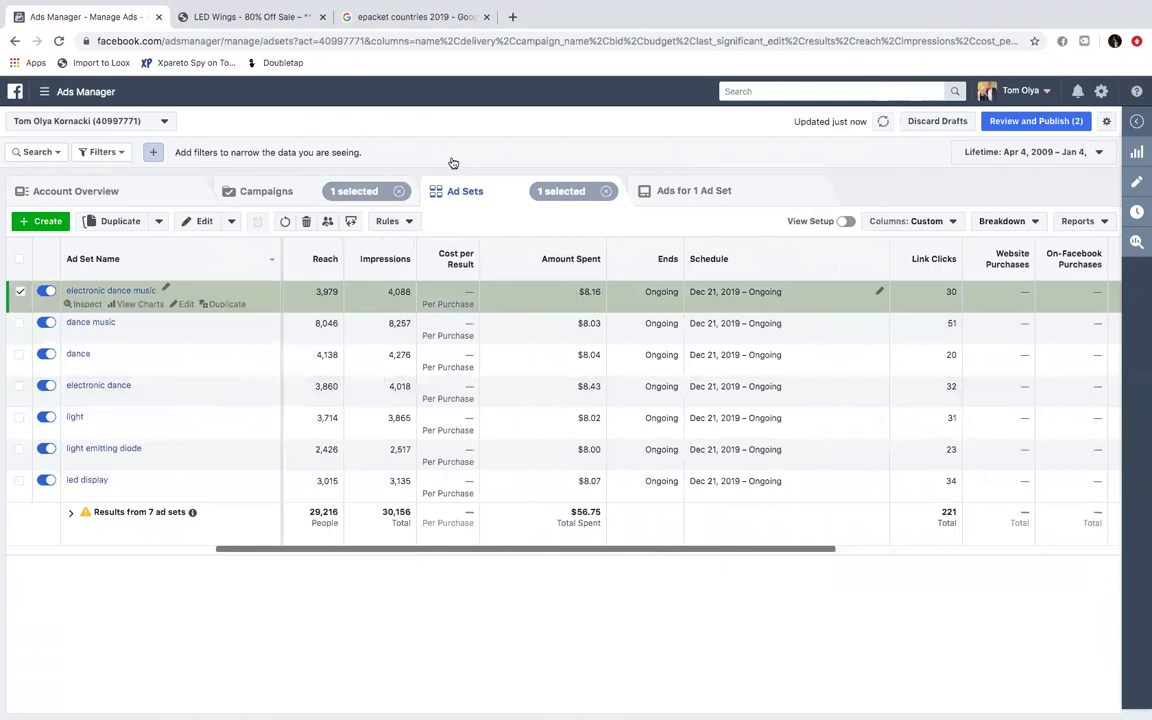
click(226, 20)
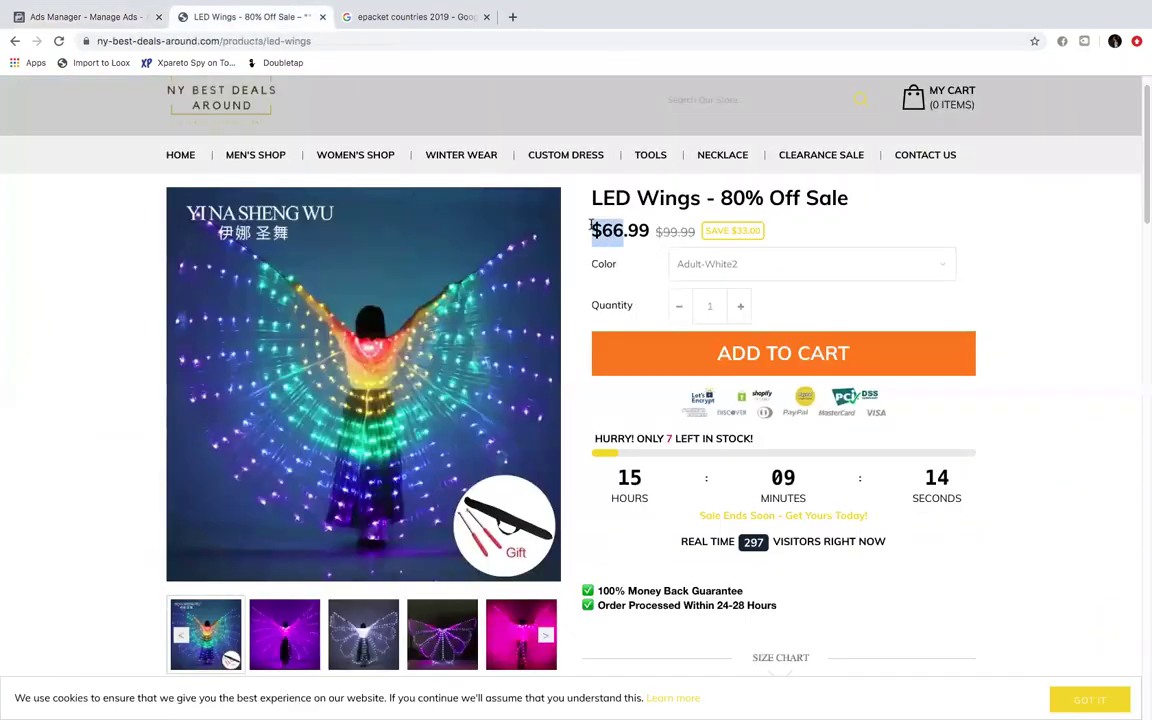
click(130, 20)
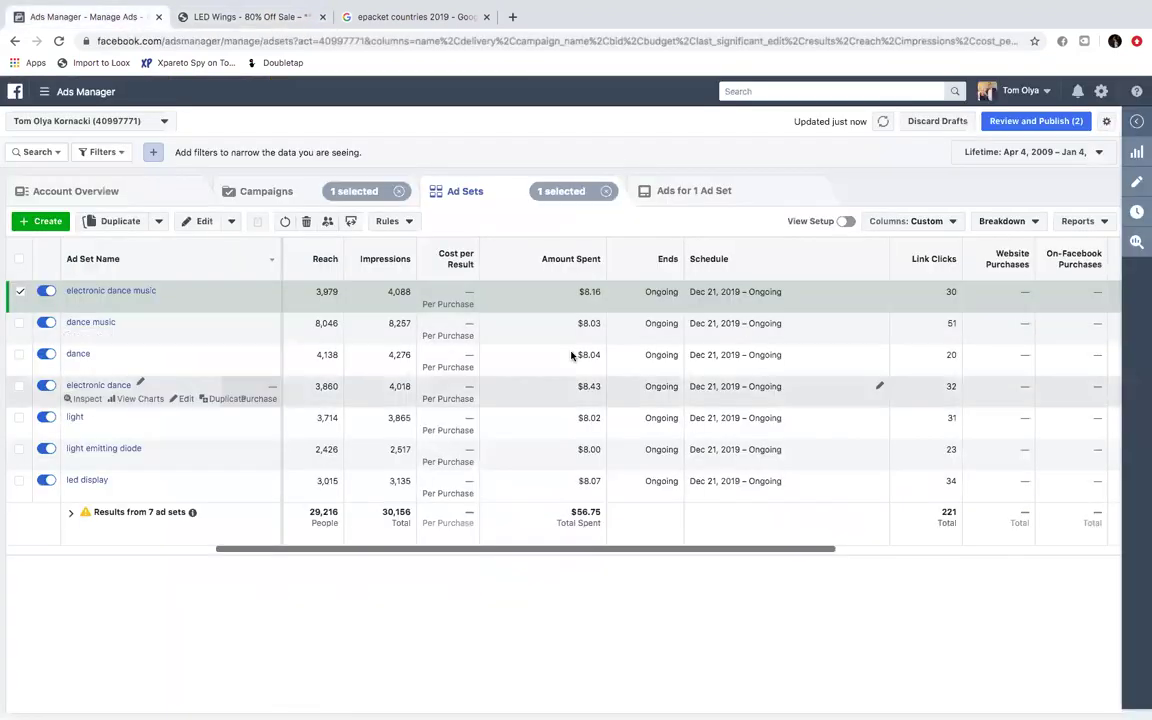
Step: Review the LED wings ad sets' amount spent against their purchases, unique adds to cart and cost per link click
drag(686, 551, 1000, 557)
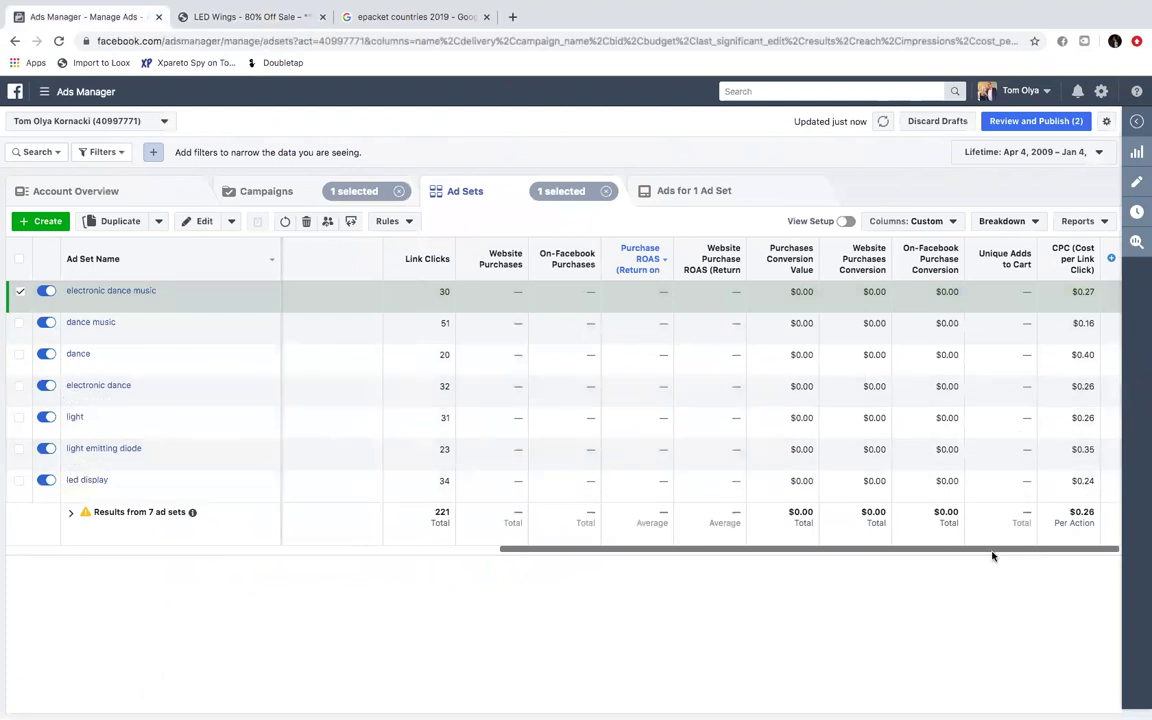
drag(993, 552, 643, 548)
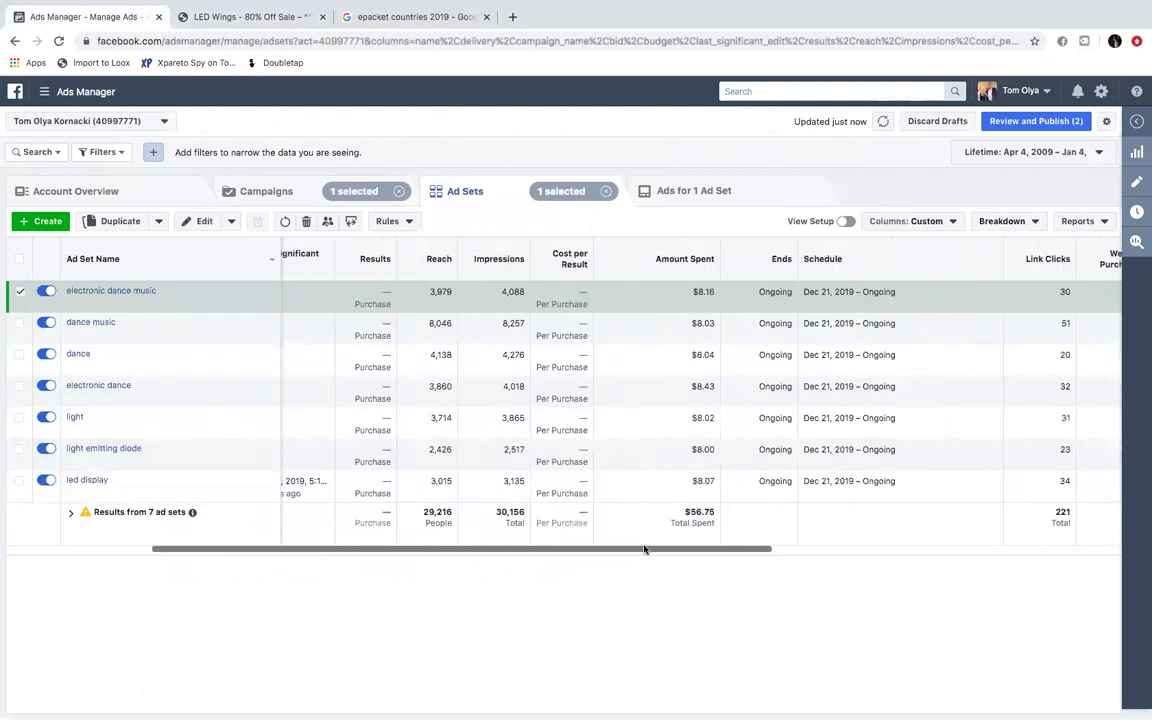
scroll(668, 549, right, 2)
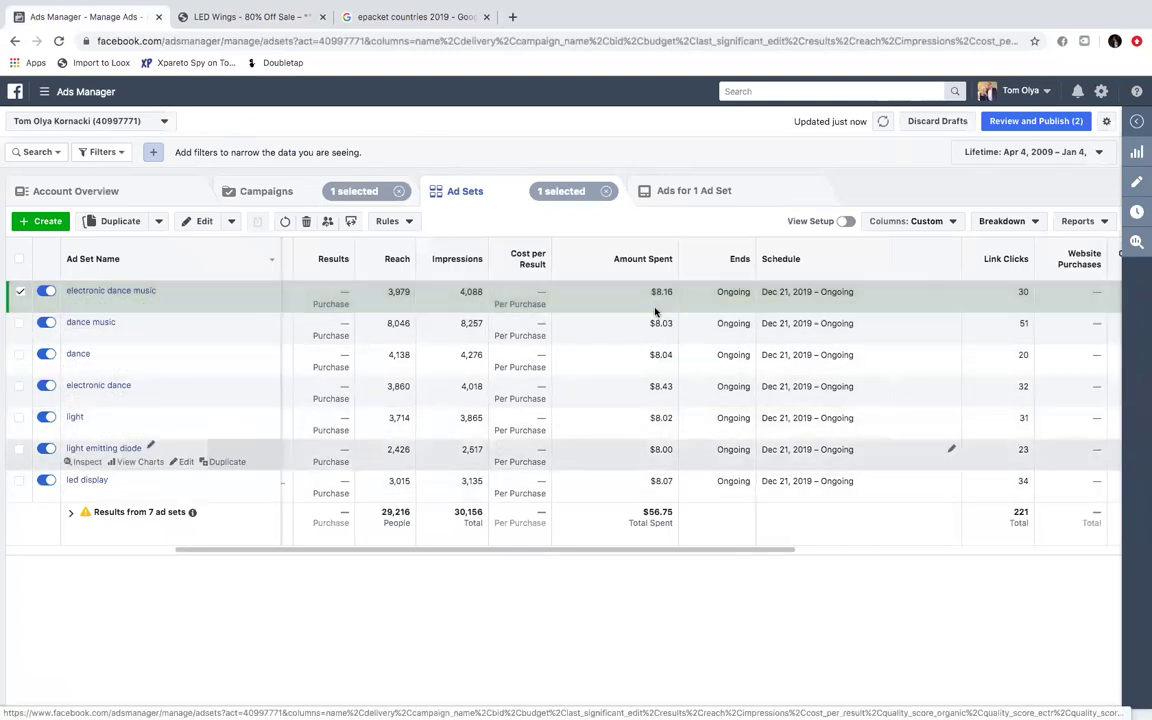
drag(675, 550, 1090, 548)
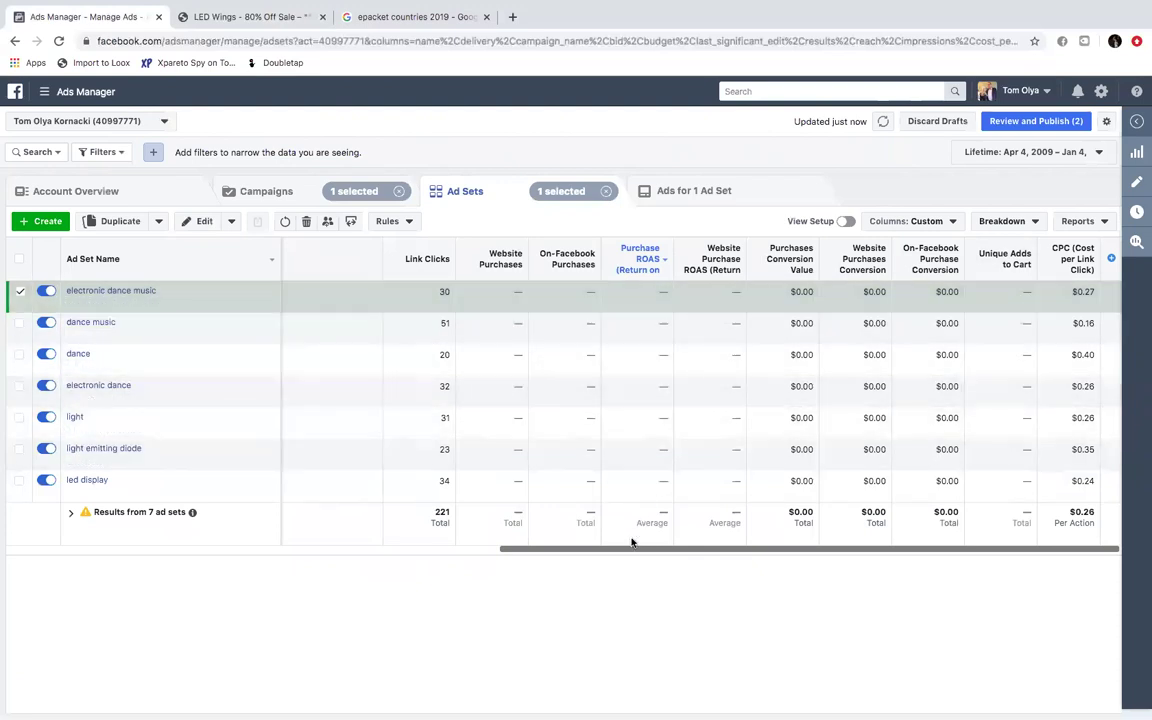
drag(627, 550, 907, 358)
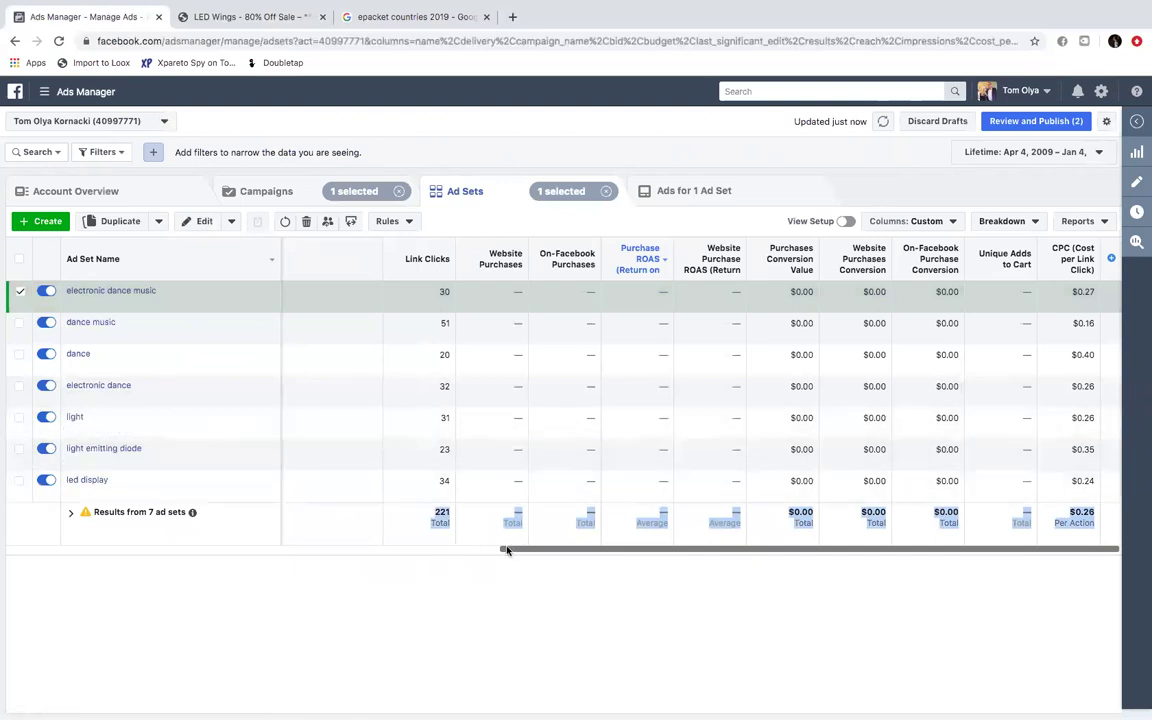
Step: Check the "electronic dance" ad set's amount spent and the "led display" ad set's unique adds to cart
drag(506, 548, 333, 549)
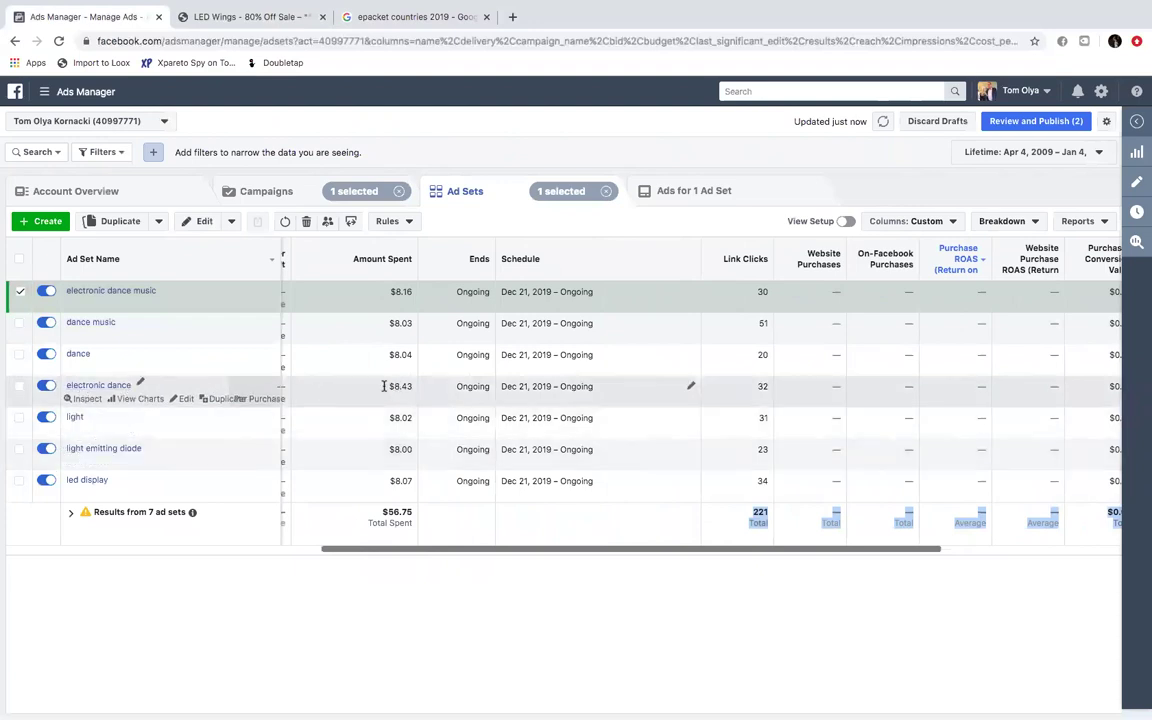
drag(389, 389, 410, 386)
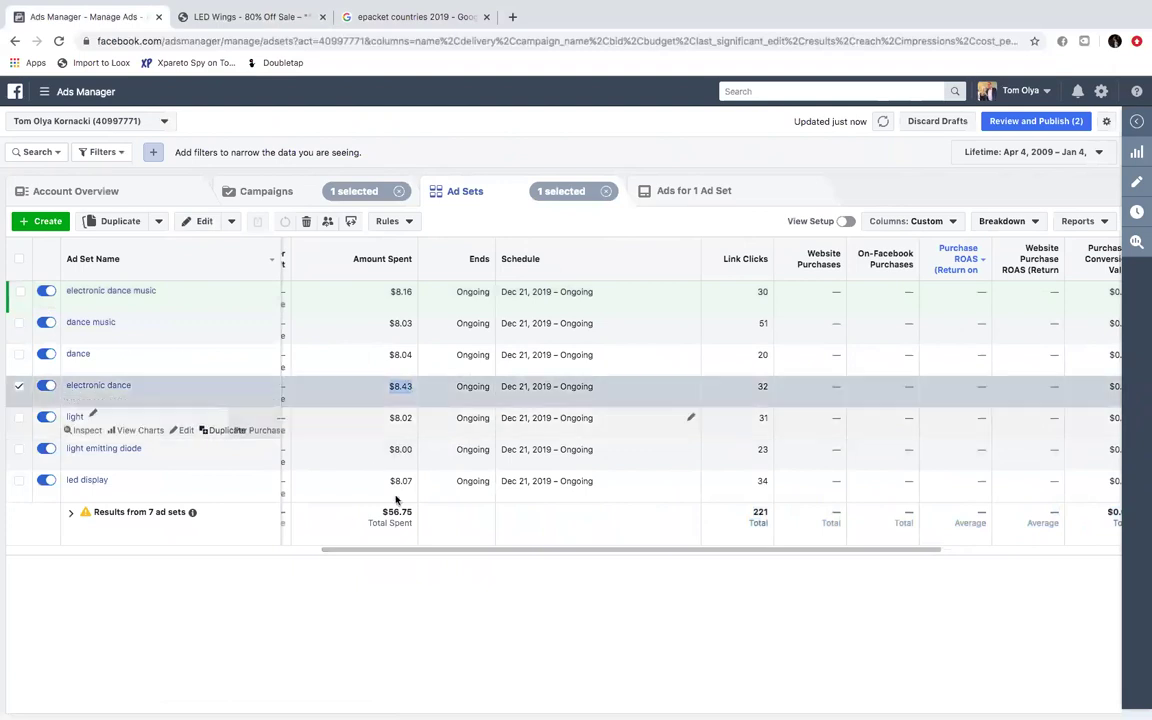
drag(409, 549, 690, 552)
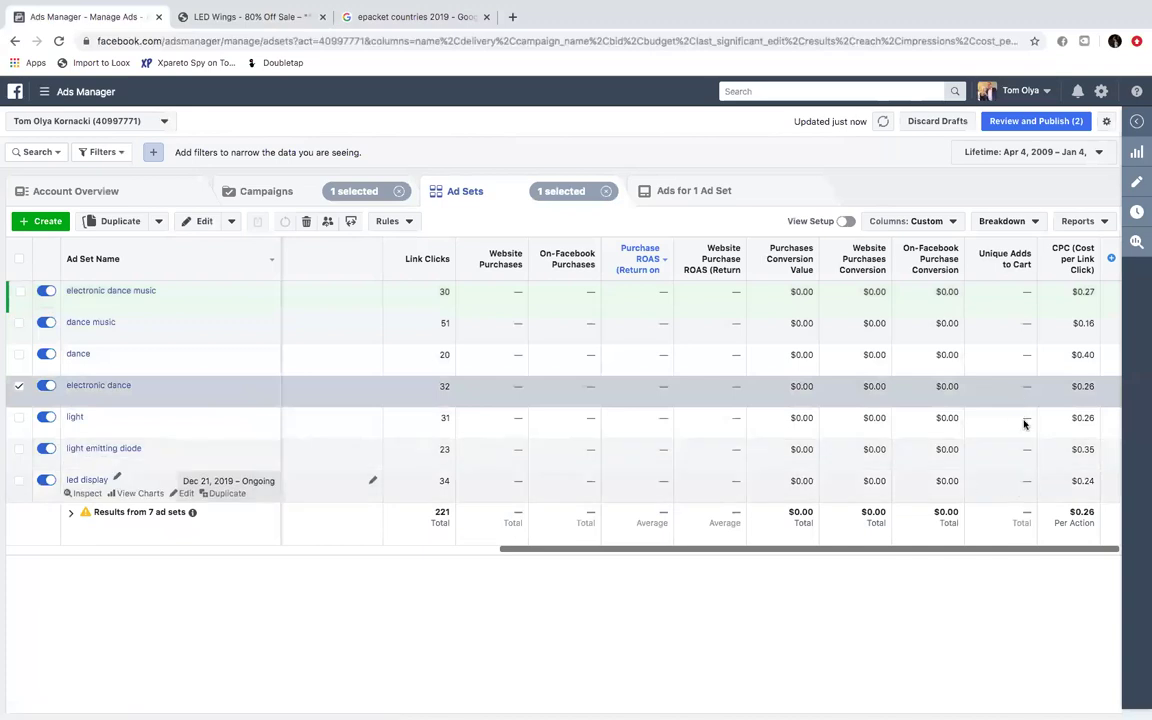
double_click(1025, 482)
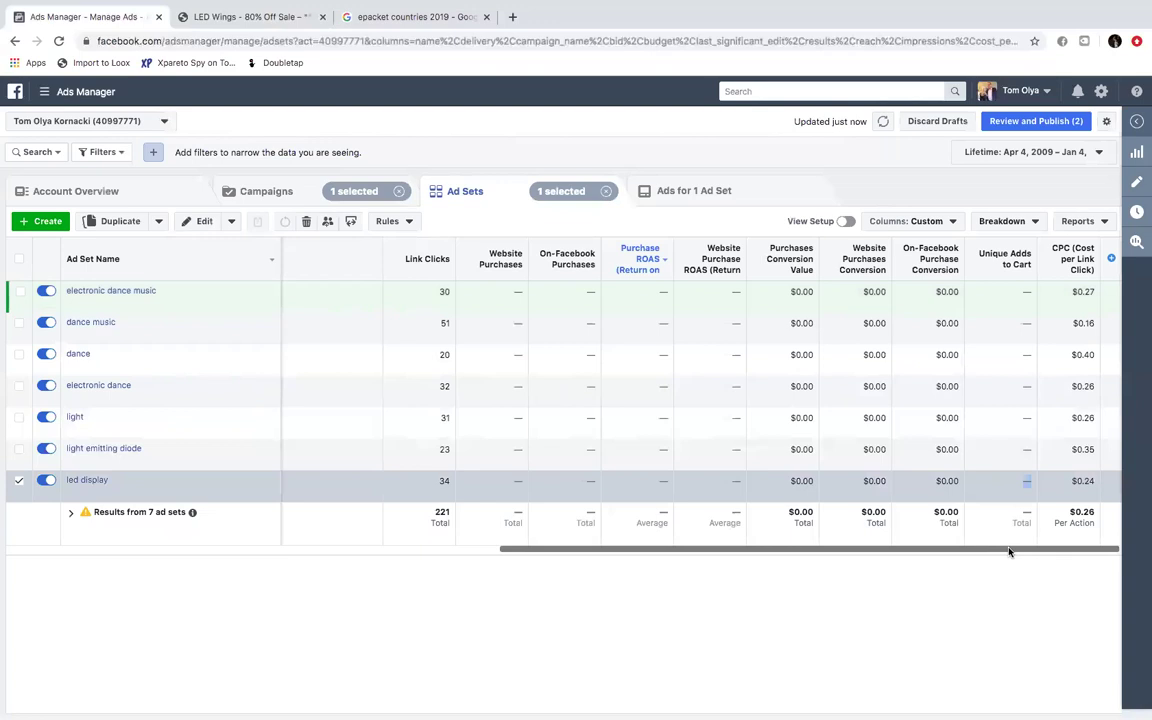
Step: Check the "dance music" ad set's amount spent against its unique adds to cart and cost per link click
drag(998, 551, 787, 544)
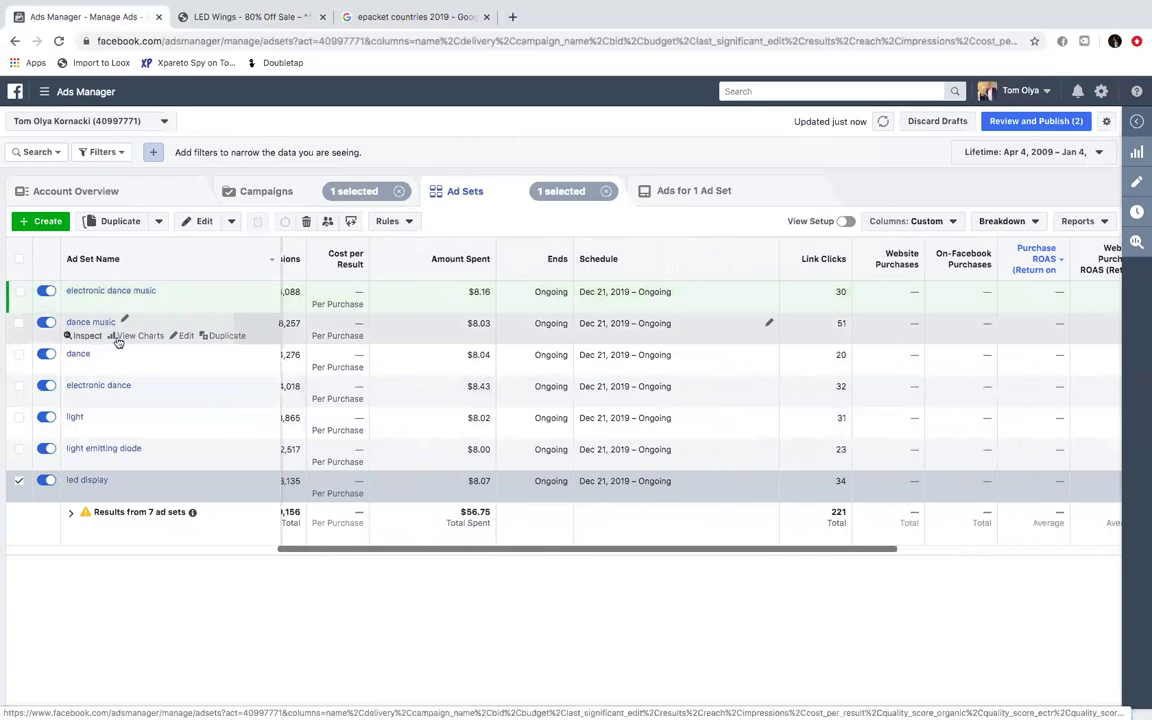
double_click(483, 323)
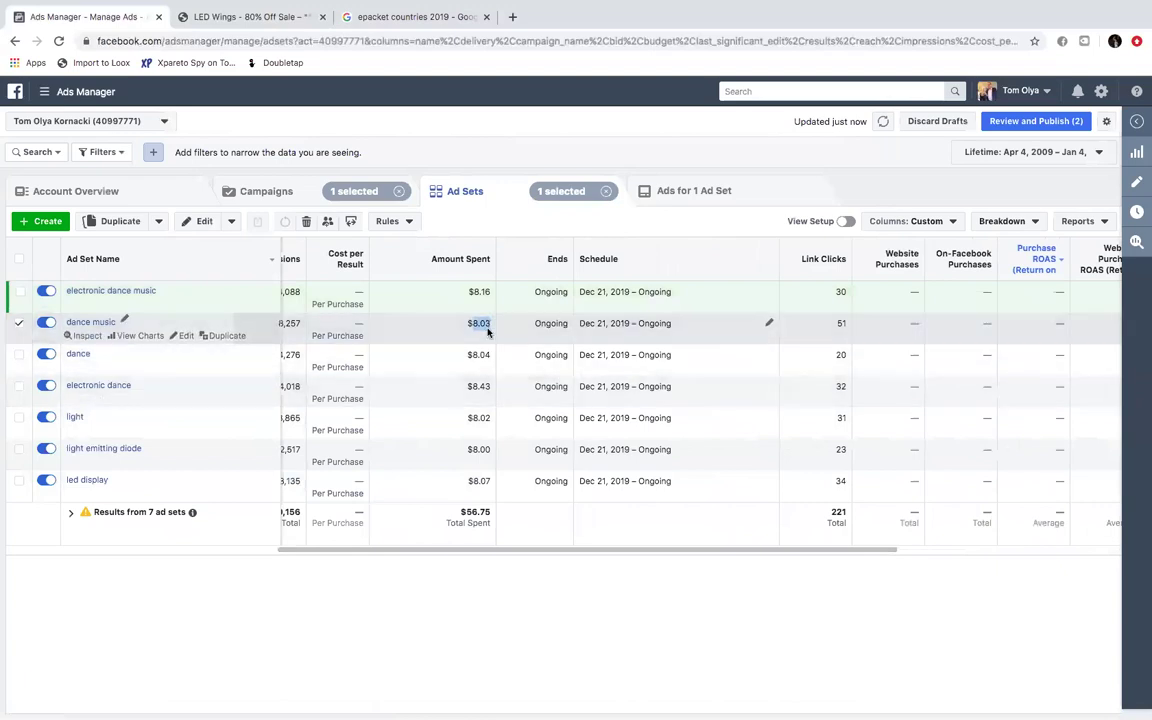
scroll(777, 553, right, 10)
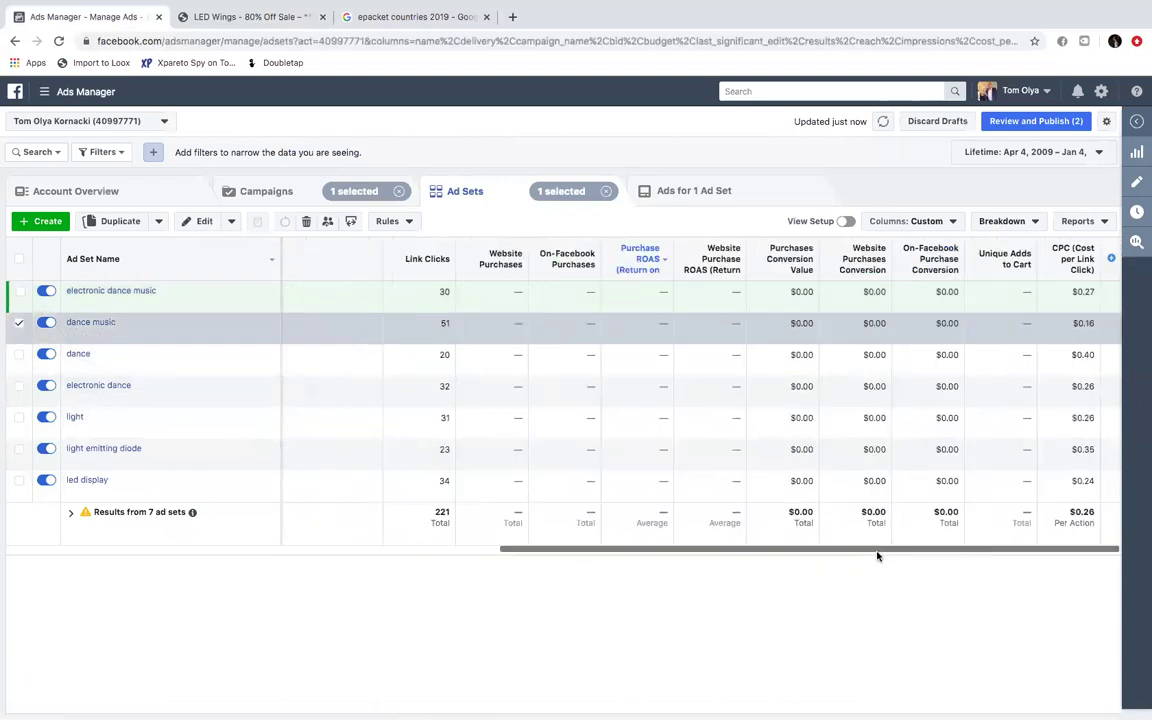
scroll(818, 550, left, 10)
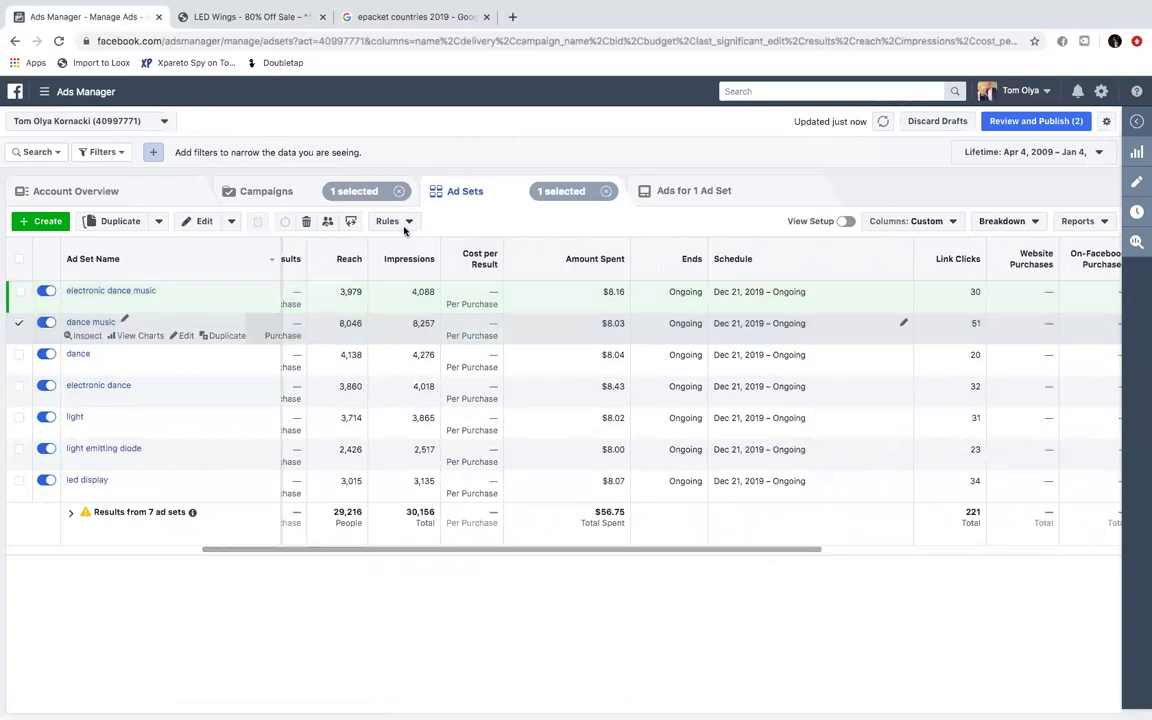
Step: Deselect the "dance music" ad set and the "Conversions - LED wings" campaign
click(18, 323)
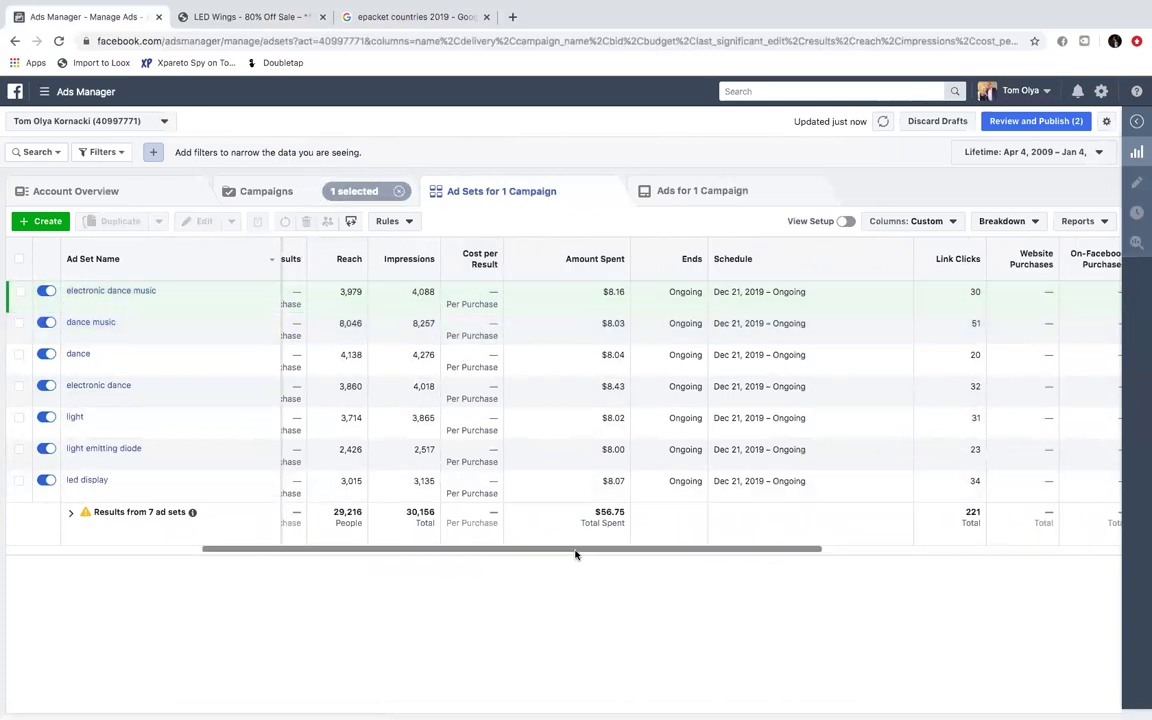
drag(575, 553, 493, 541)
scroll(493, 541, left, 2)
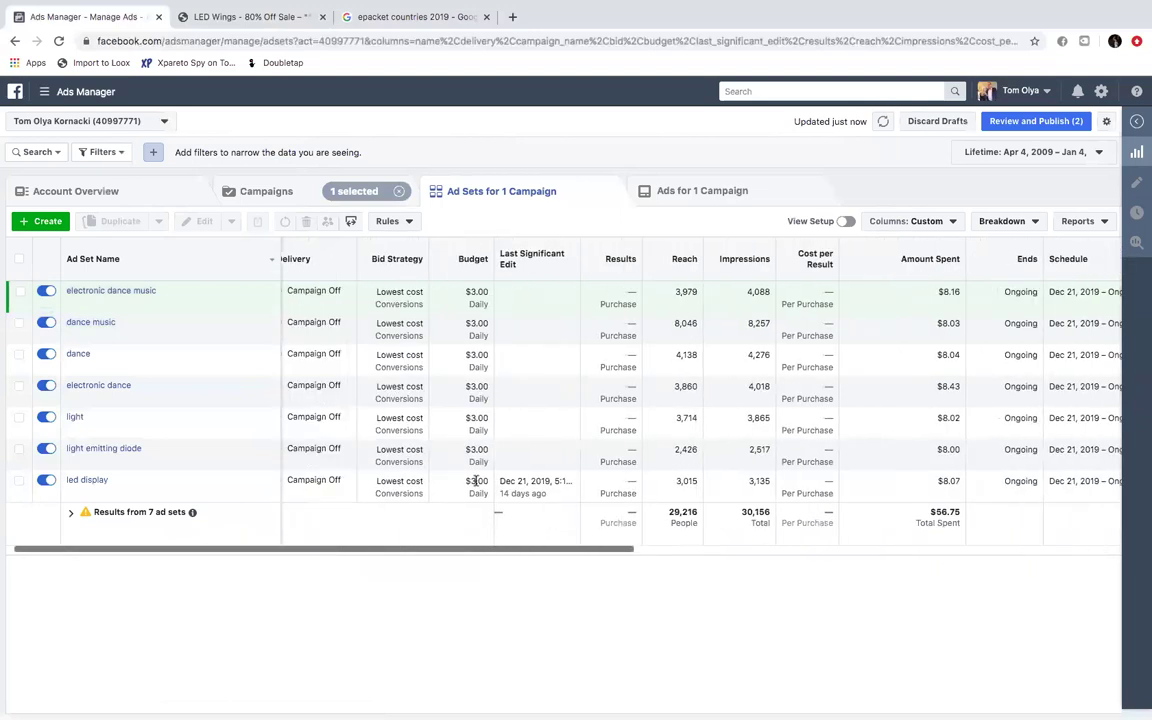
click(277, 197)
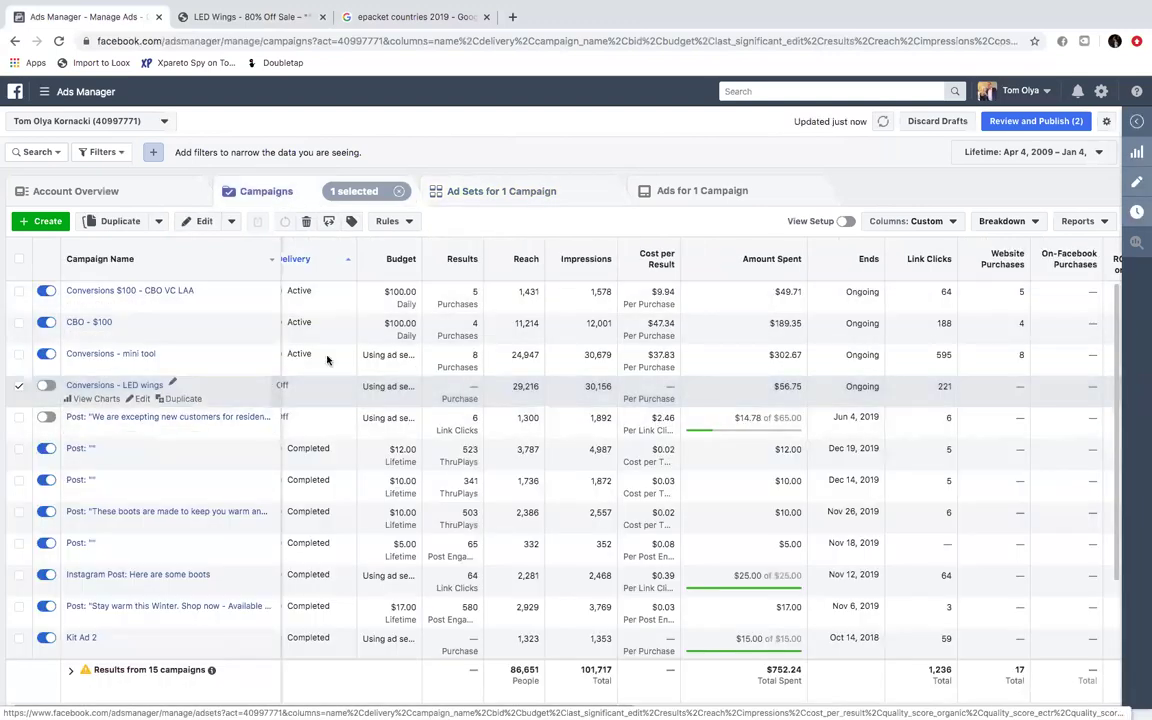
click(20, 389)
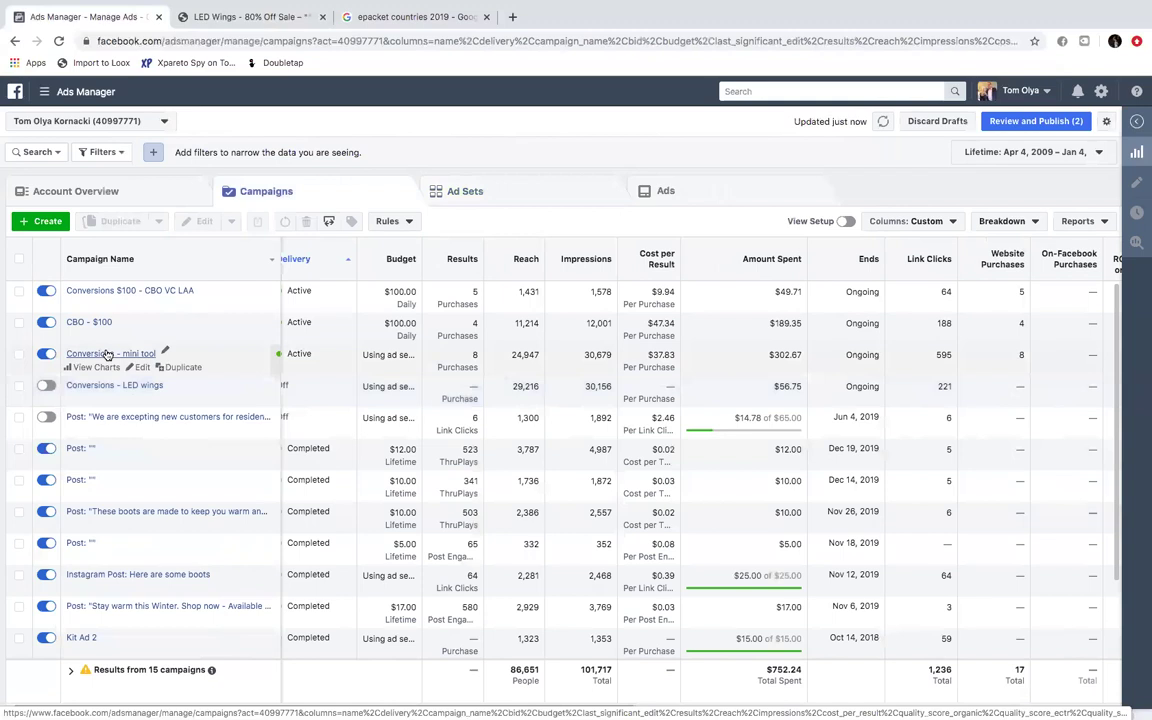
Step: Open the "Conversions - mini tool" campaign and look through its full list of ads
click(133, 355)
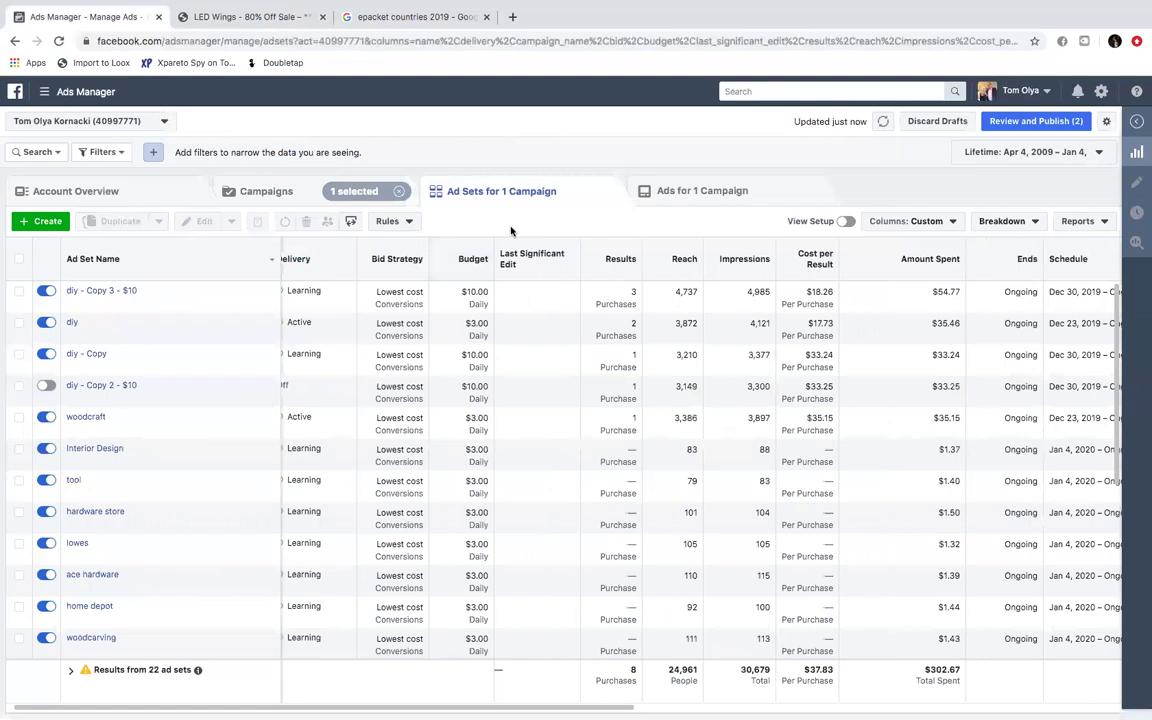
click(715, 192)
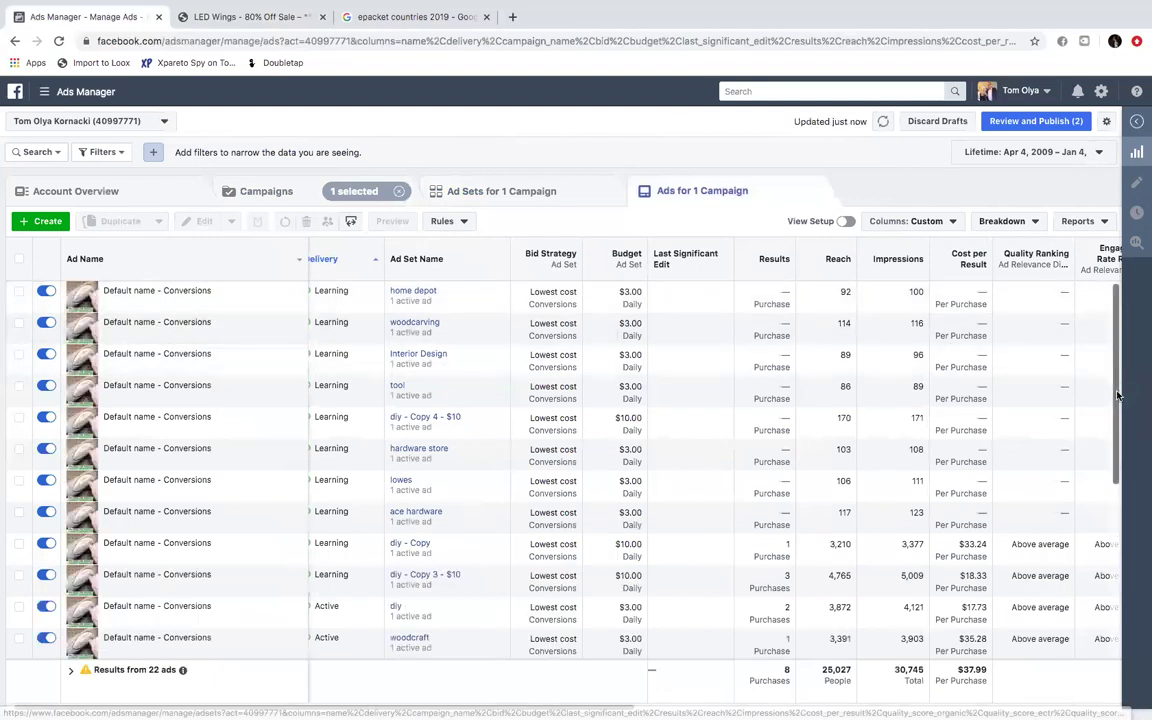
drag(1119, 439, 1120, 441)
drag(1123, 507, 1123, 652)
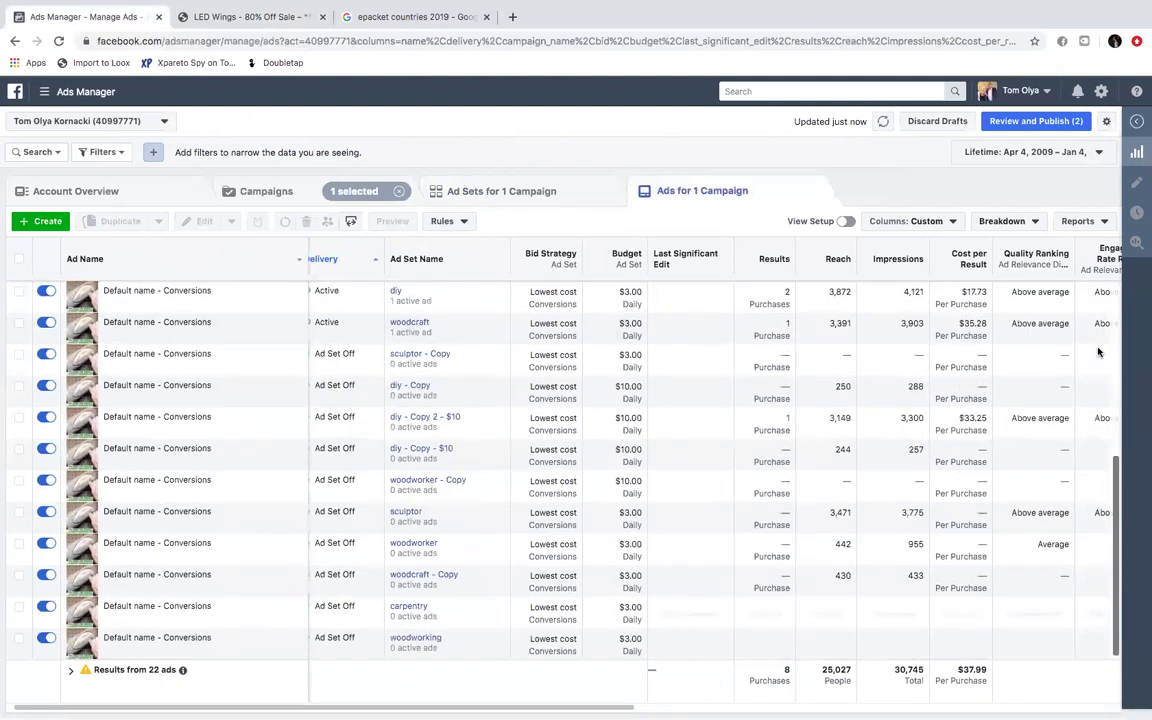
scroll(1108, 333, up, 5)
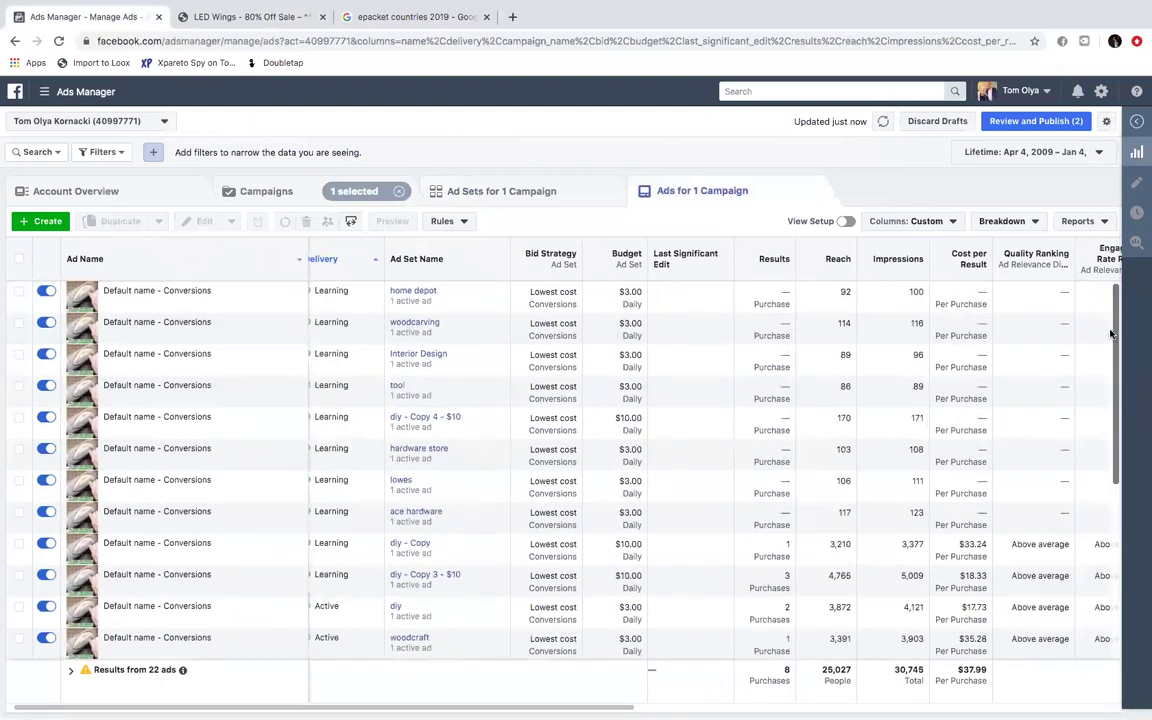
Step: Open the "tool" ad set's ad for editing and play the video in its Mobile News Feed preview
click(180, 399)
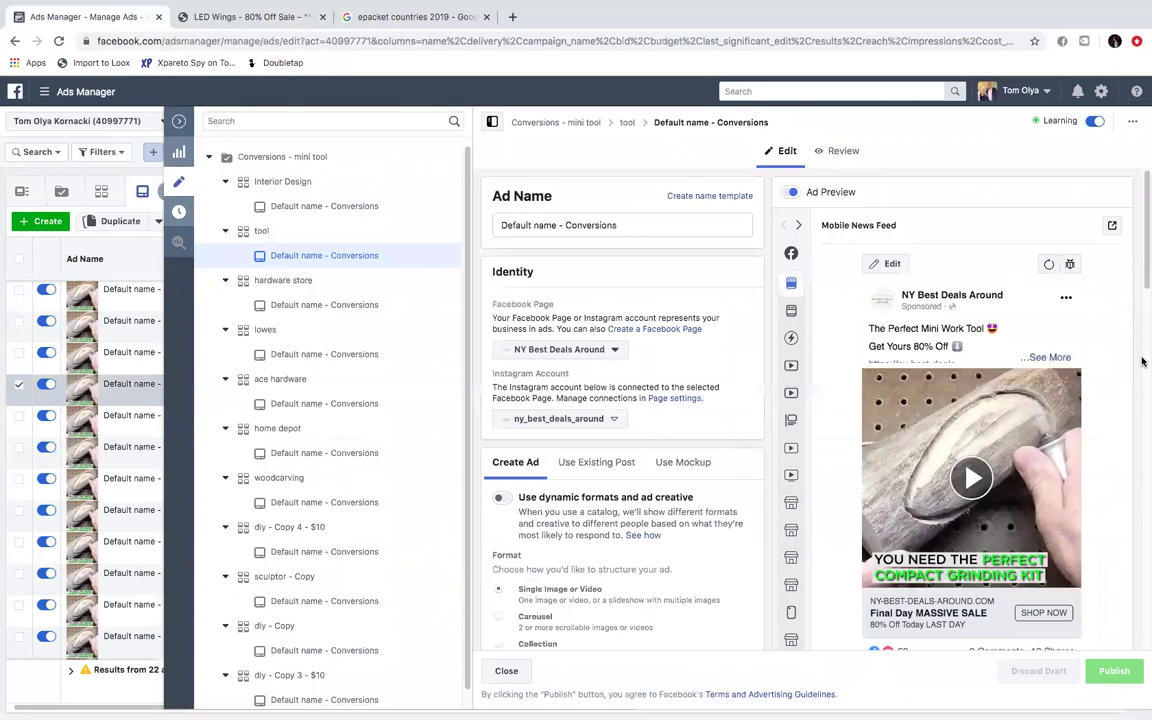
scroll(1143, 263, down, 3)
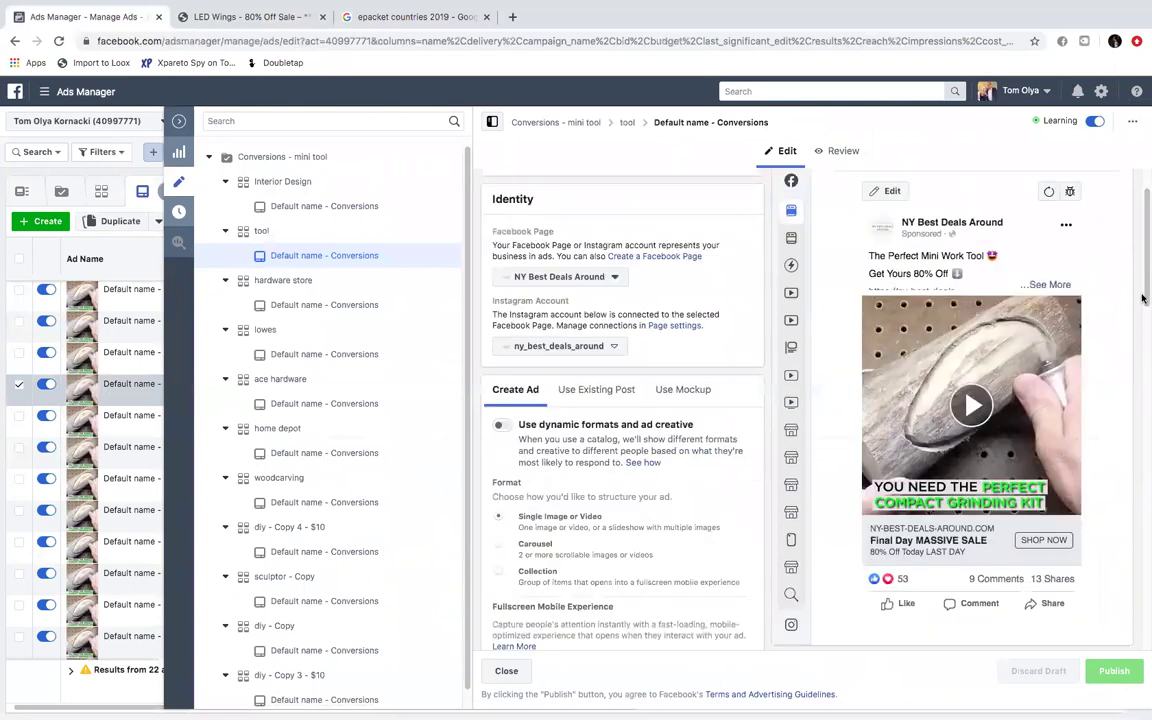
click(967, 492)
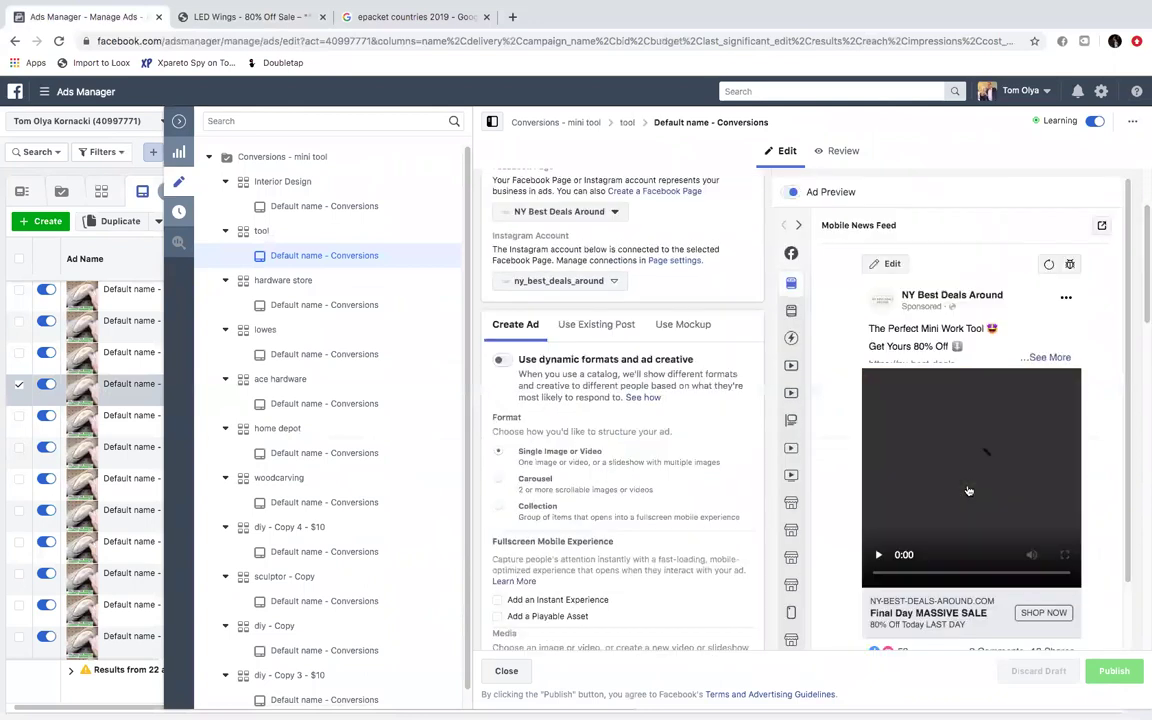
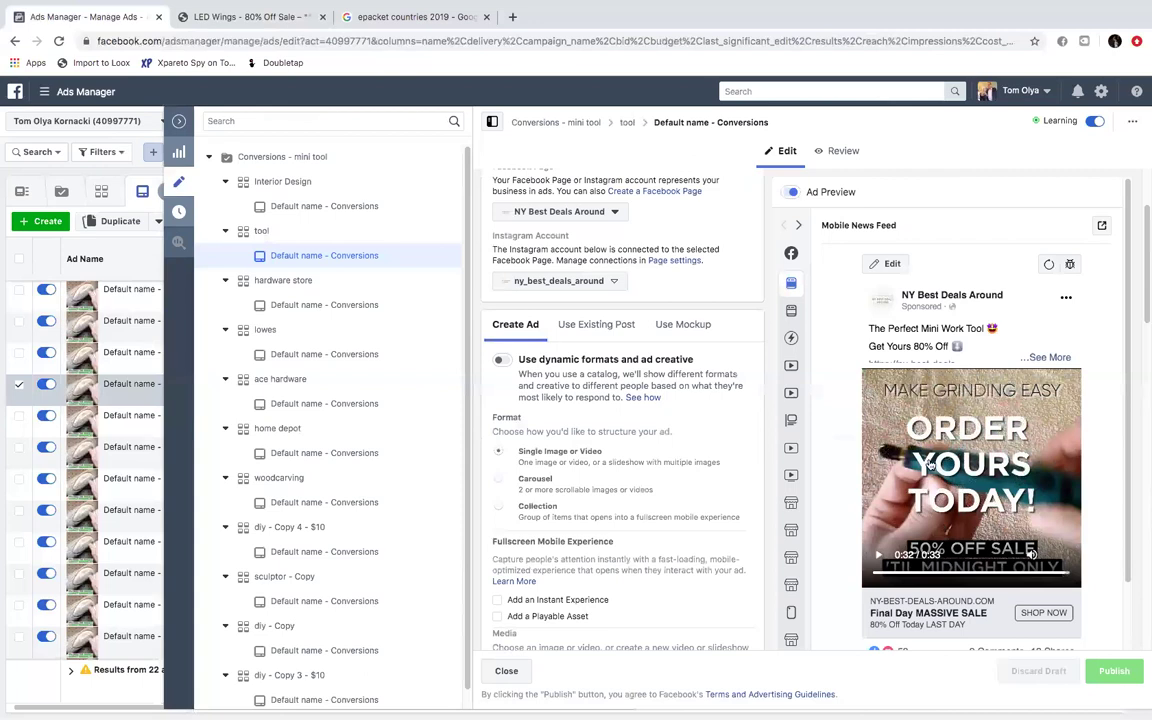
Step: Play the tool ad's video in the Mobile News Feed preview and pause it near the beginning
click(877, 552)
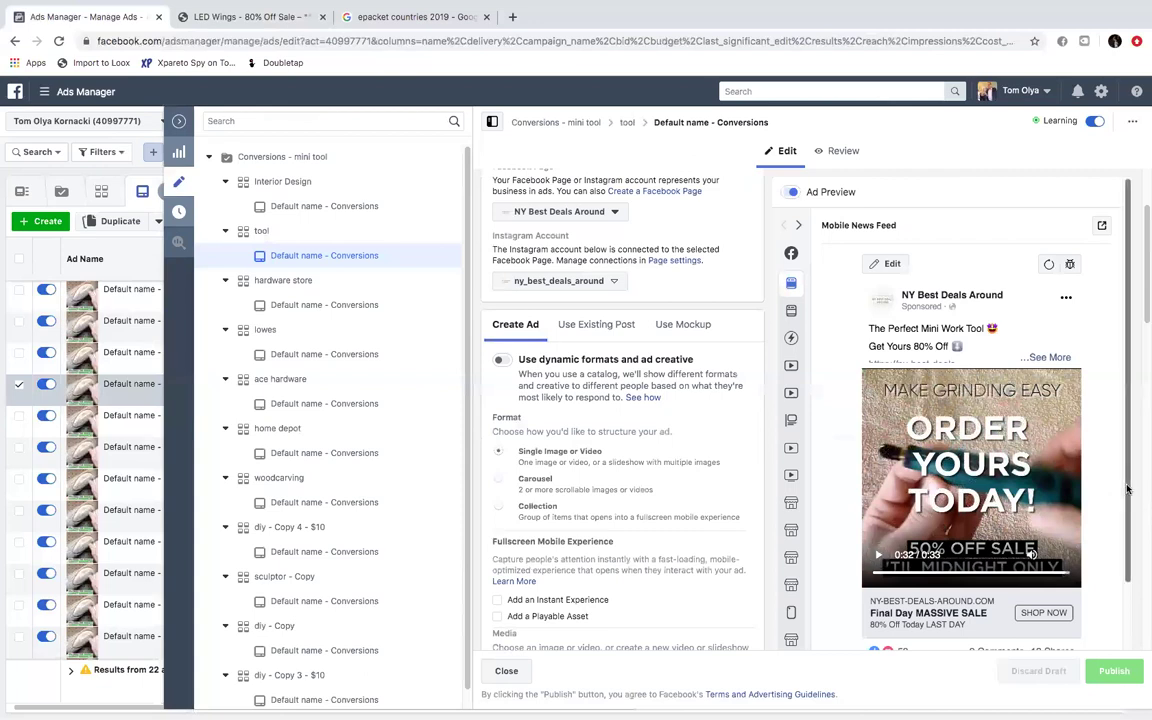
scroll(1100, 480, down, 2)
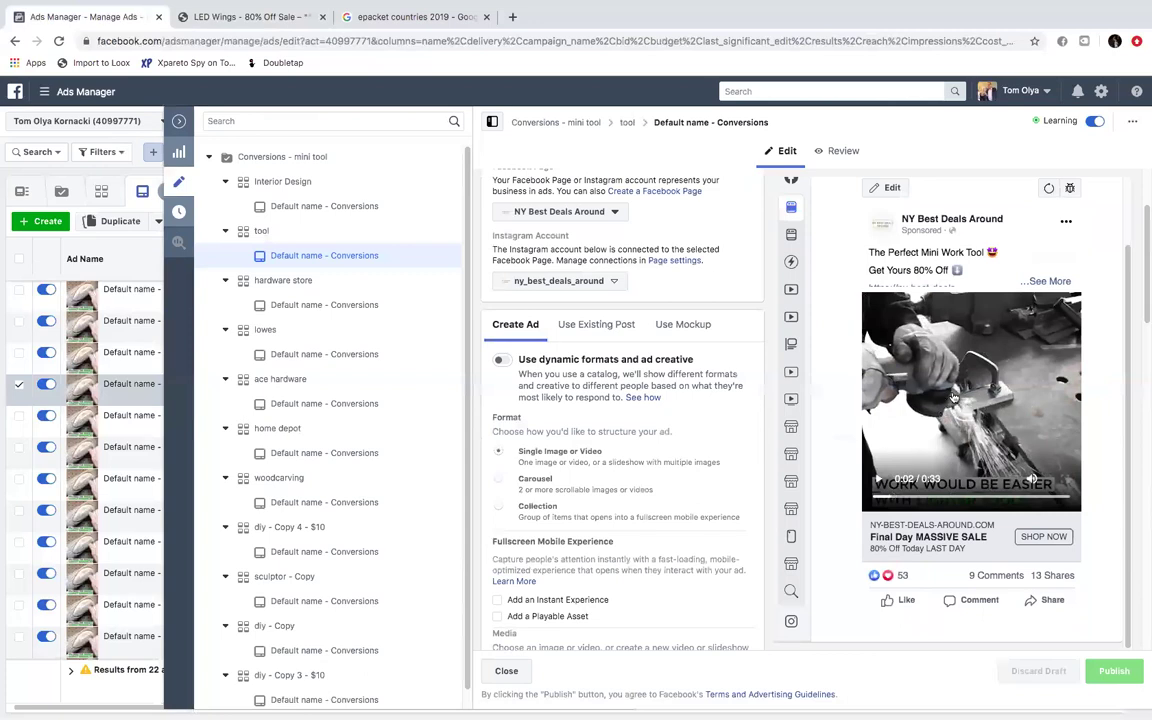
click(877, 480)
click(877, 480)
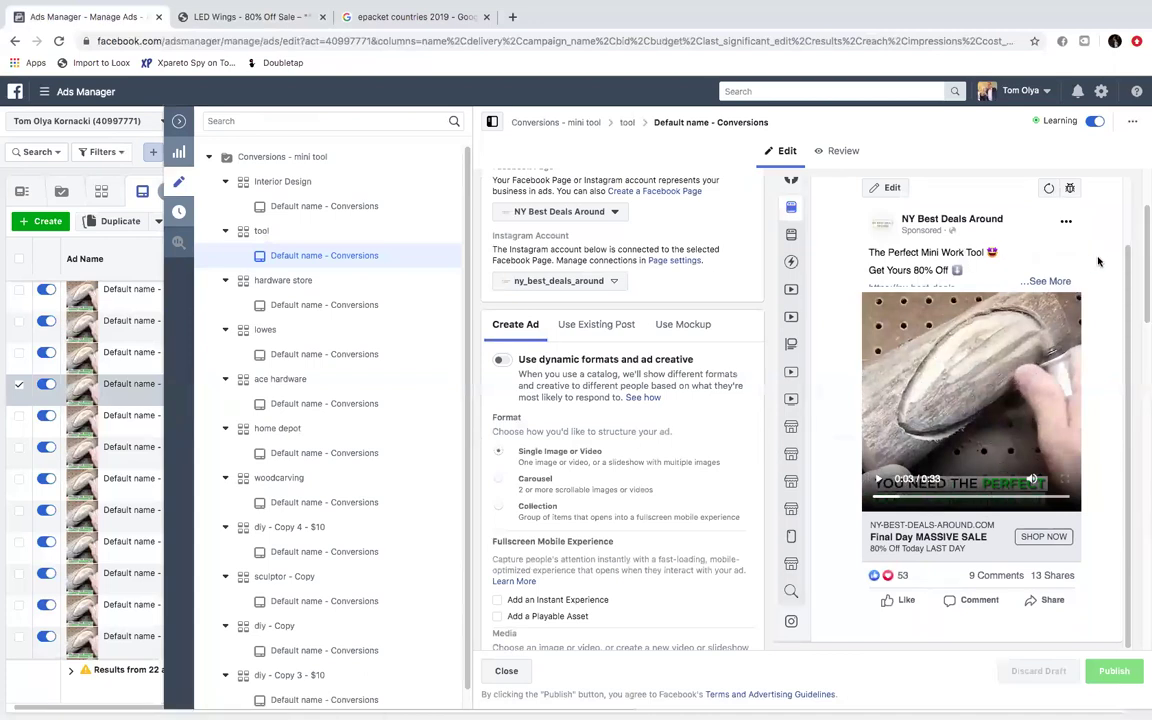
Step: Review the ad's primary text, highlighting its opening line, the 80% discount line and the product link
drag(1145, 255, 1143, 410)
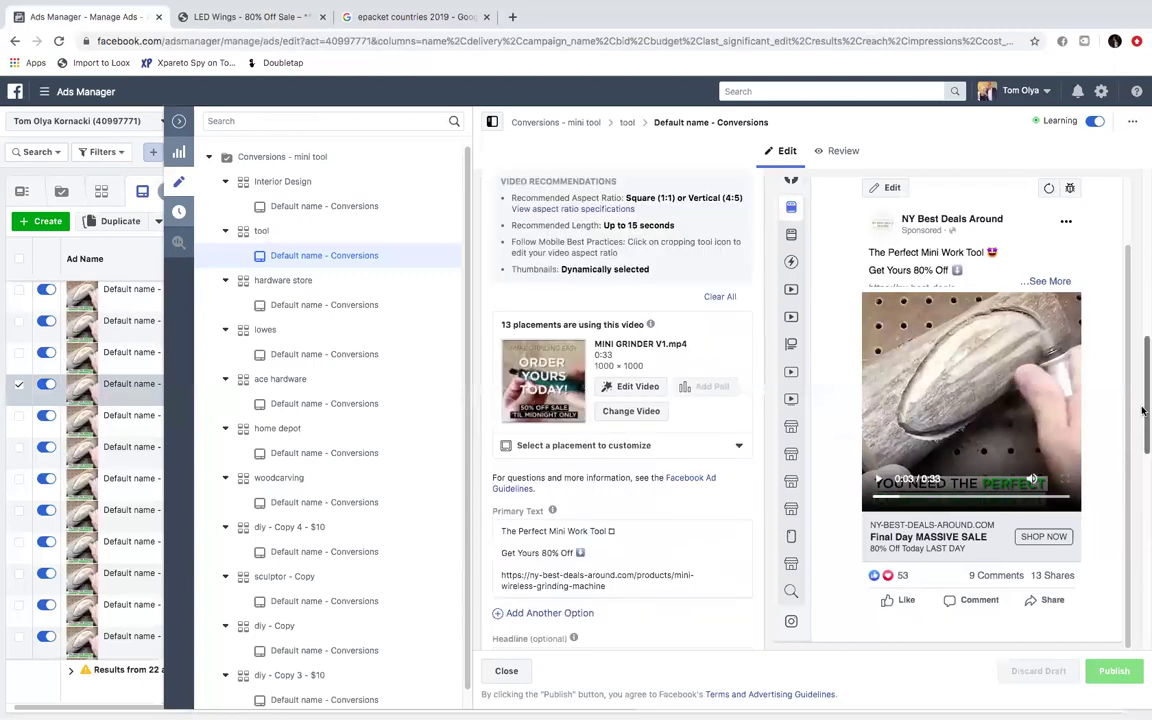
scroll(740, 417, down, 1)
drag(623, 457, 534, 458)
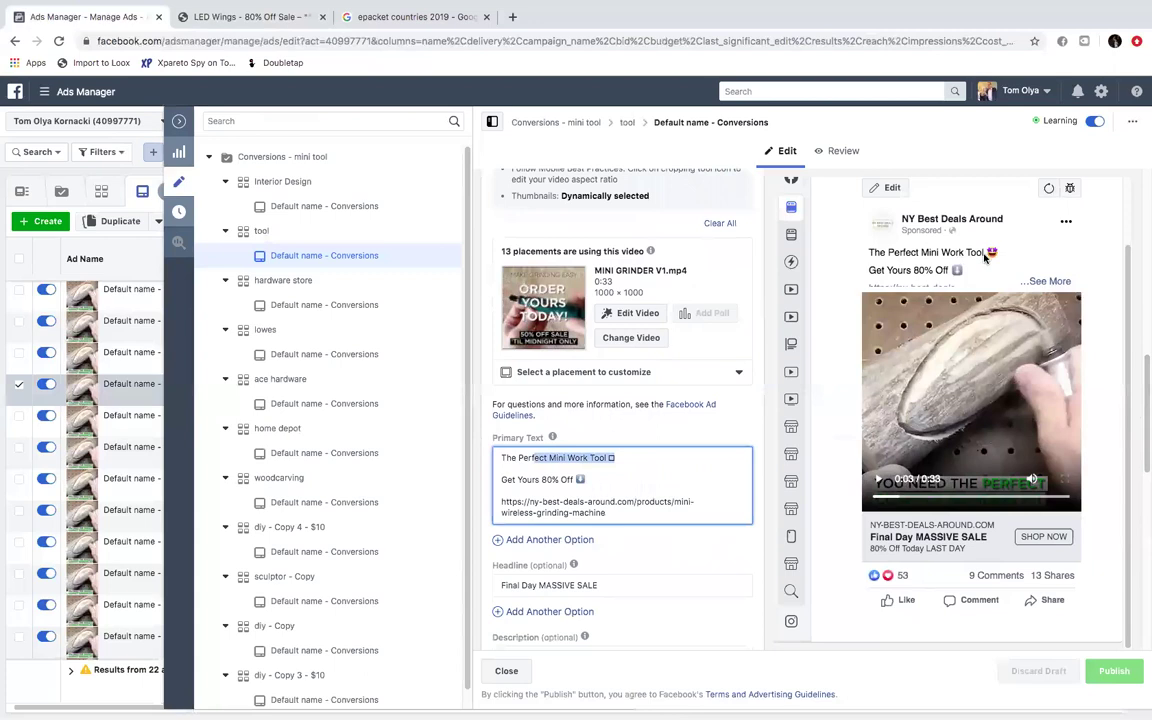
triple_click(542, 479)
drag(617, 514, 484, 502)
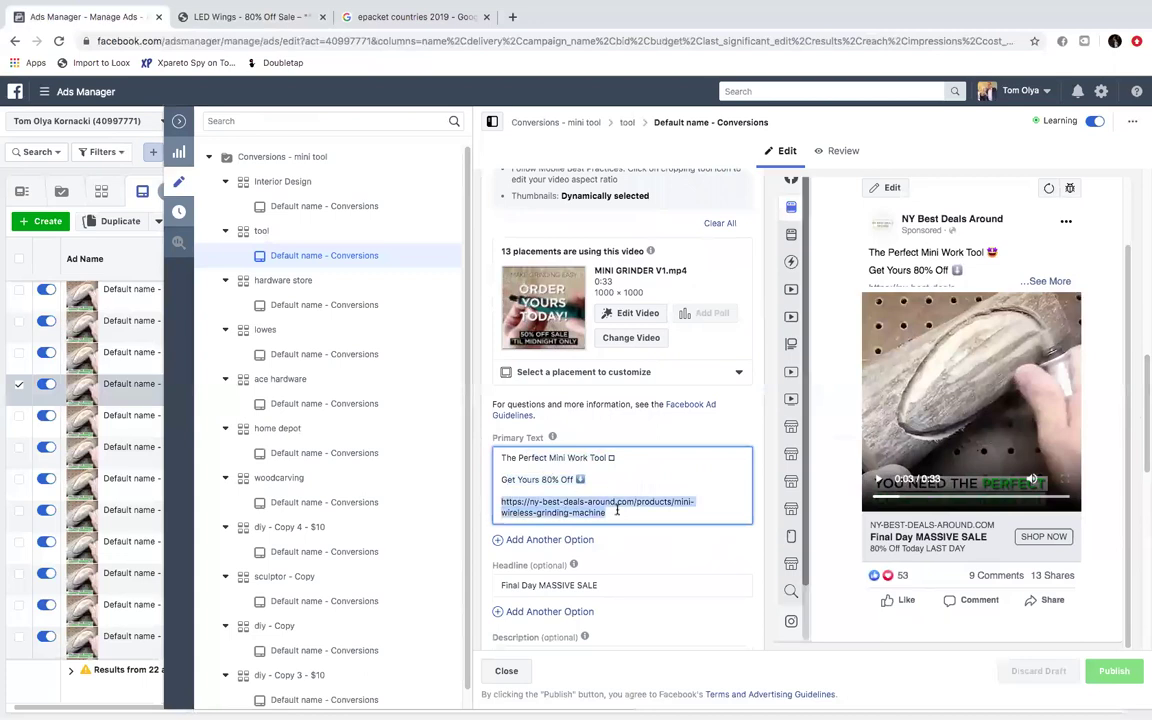
Step: Examine the product link closing the primary text, followed by the ad's headline, highlighting each without editing
scroll(748, 352, down, 2)
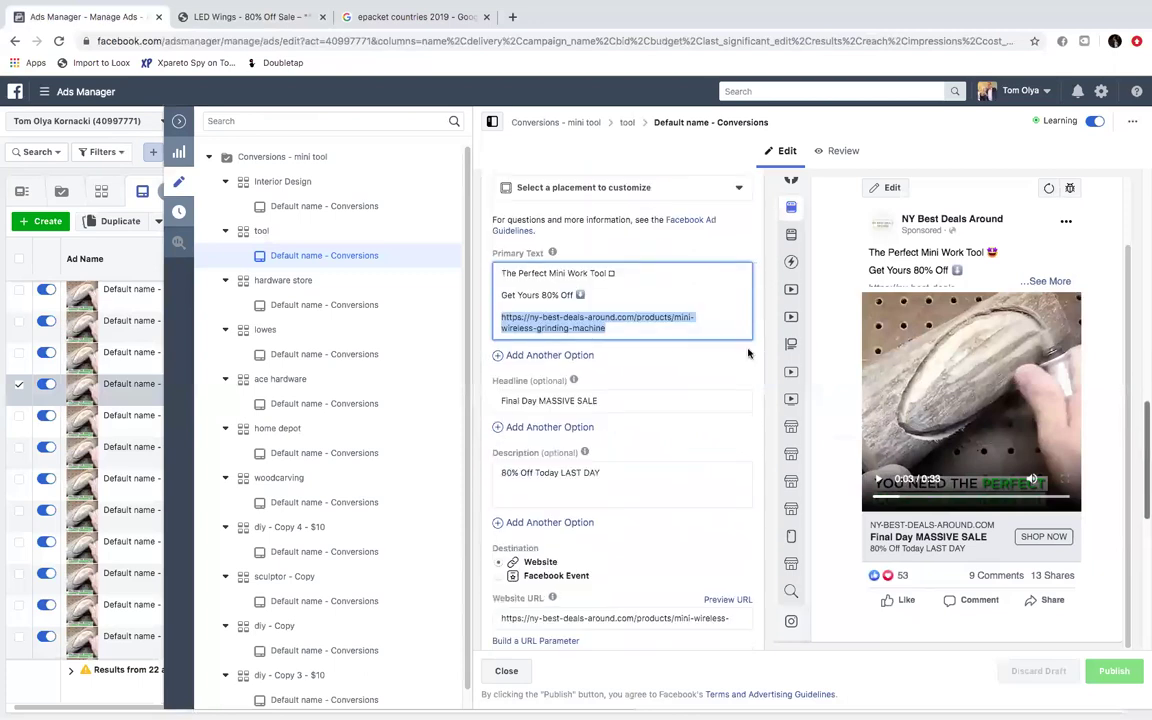
click(613, 328)
drag(613, 328, 494, 318)
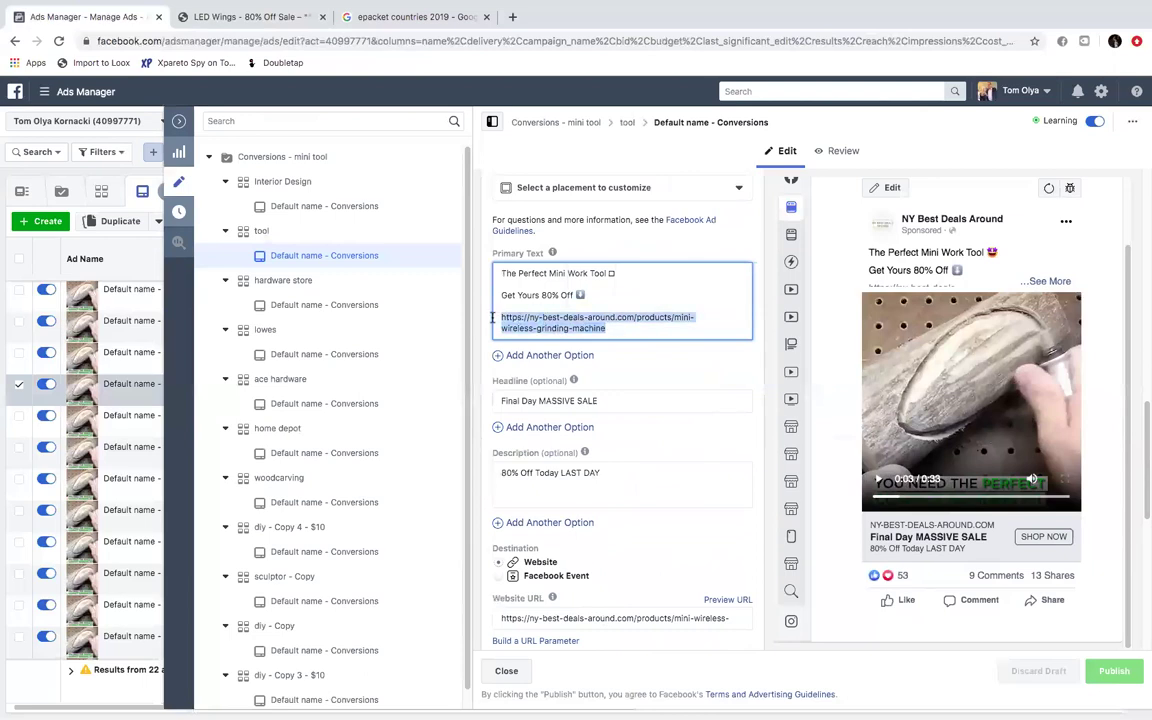
click(636, 328)
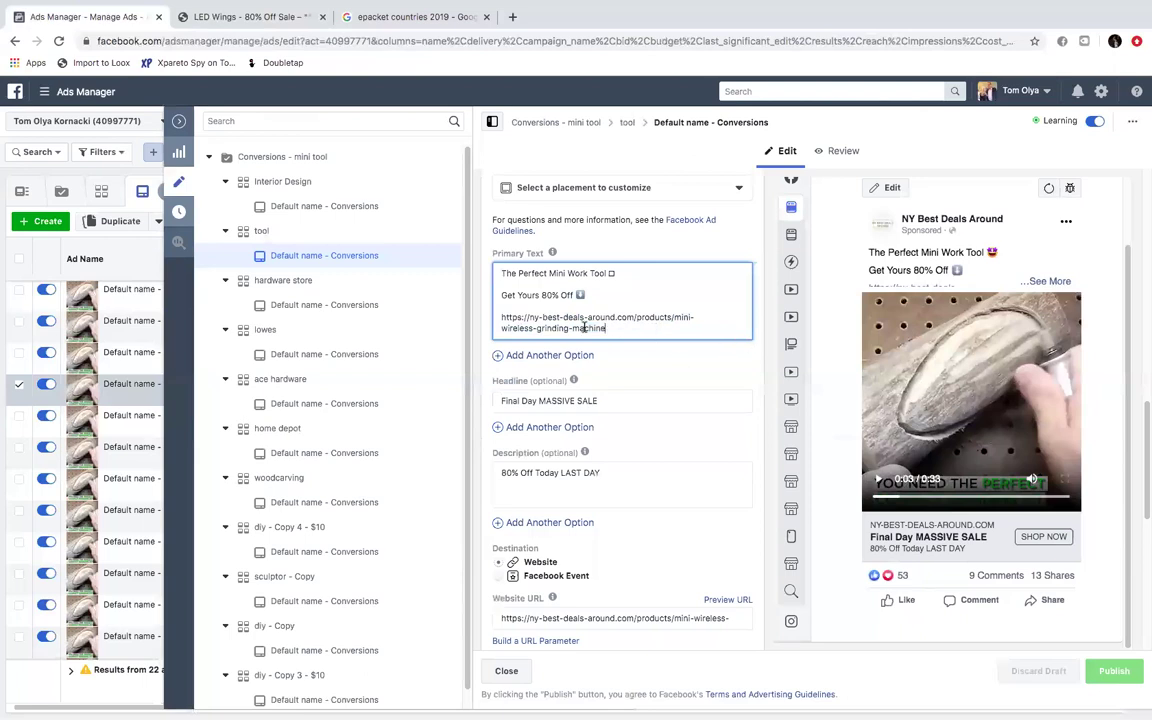
shift+click(492, 318)
drag(628, 329, 498, 317)
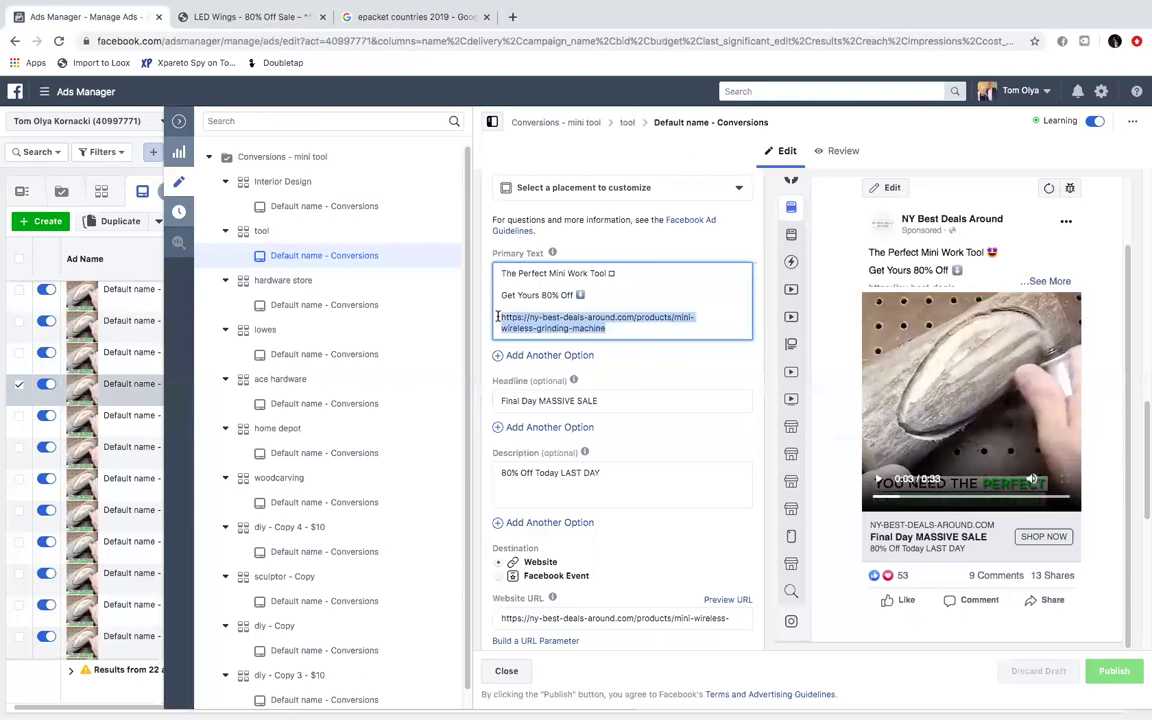
click(621, 329)
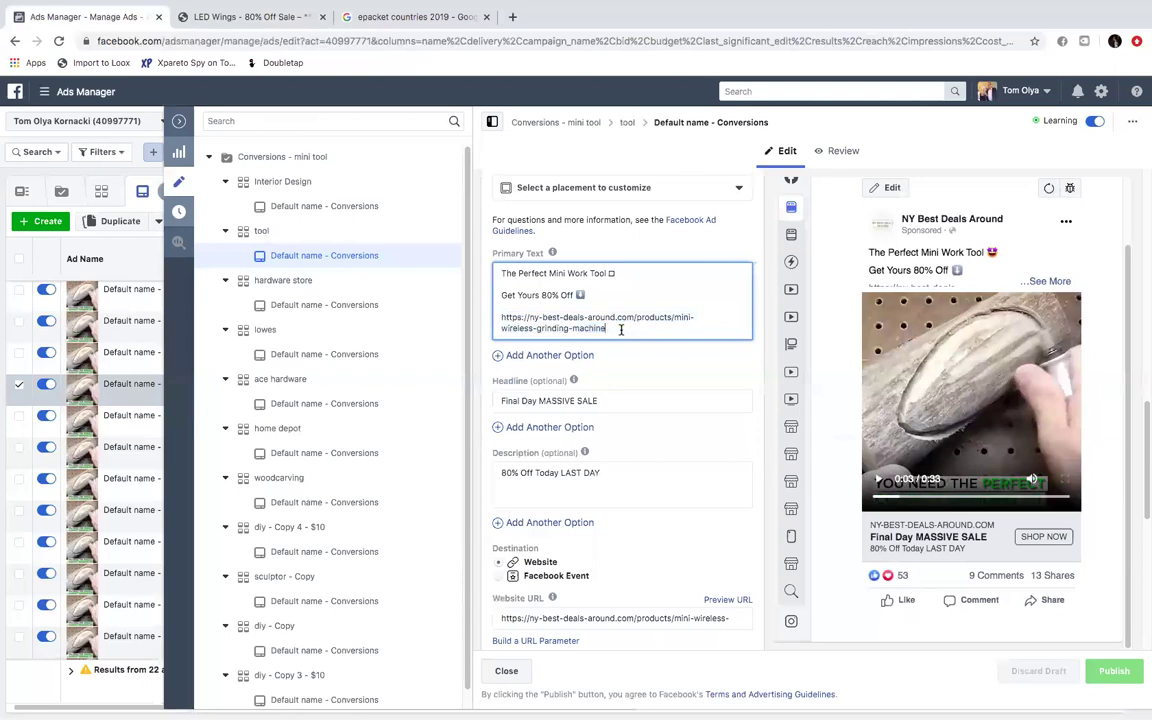
drag(478, 329, 483, 322)
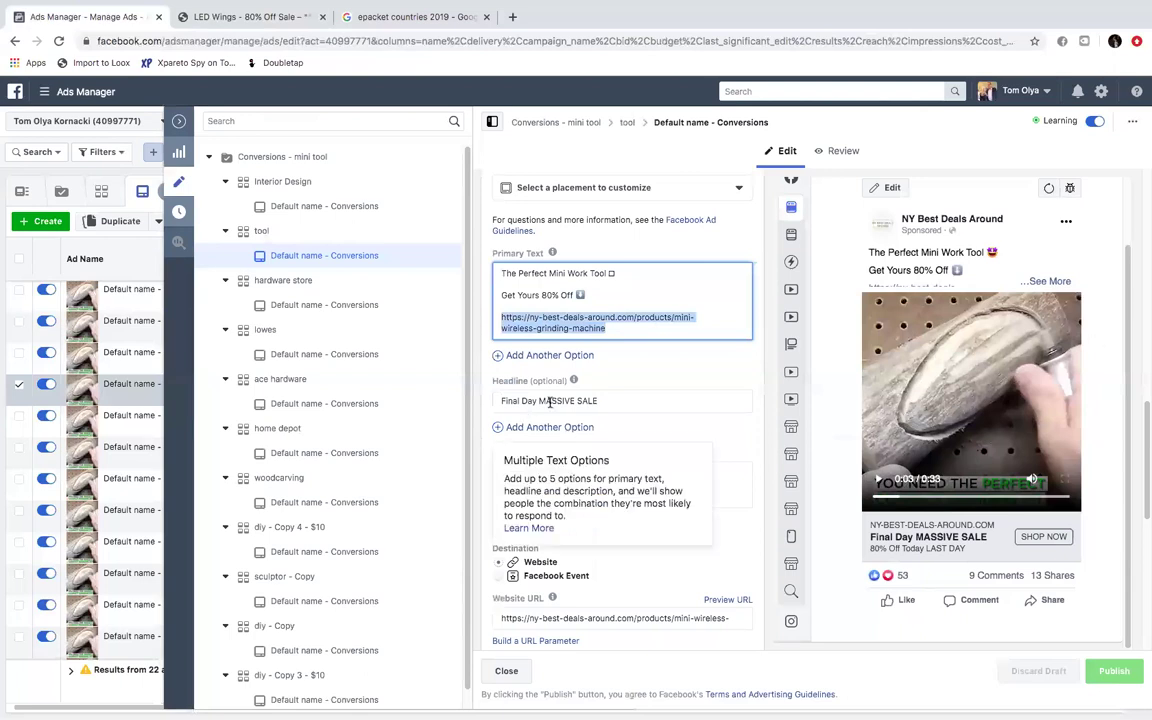
click(514, 399)
drag(514, 399, 497, 401)
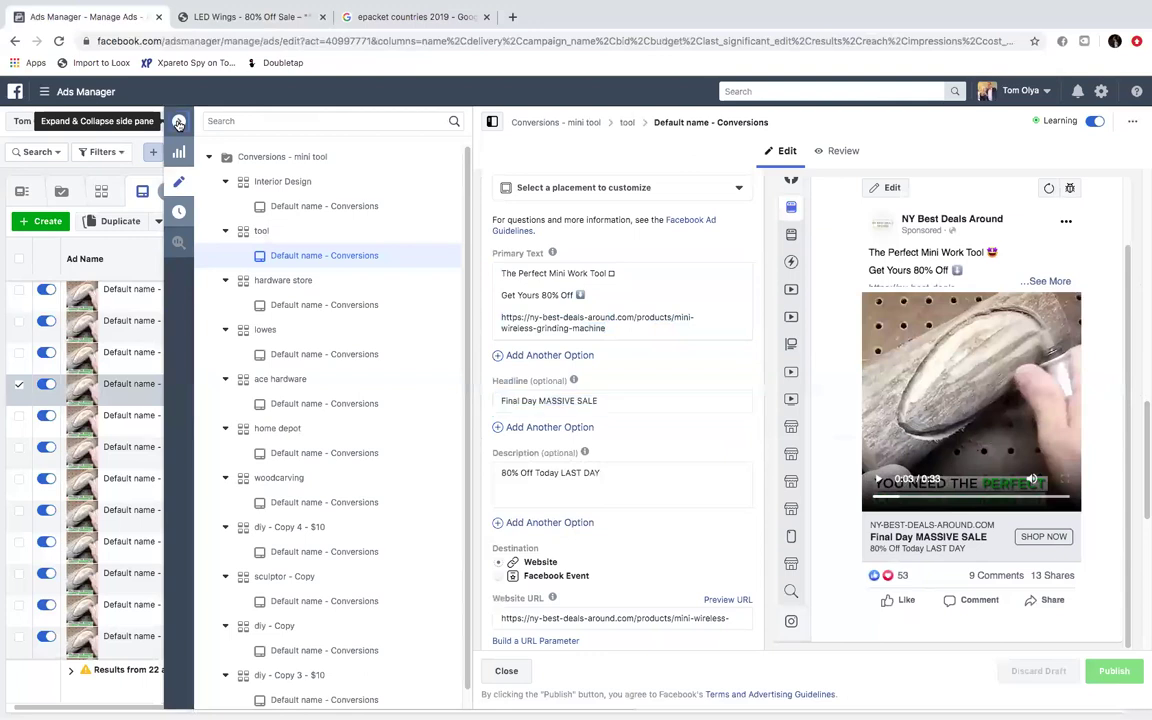
Step: Collapse the ad editing pane and open the ad sets of the "Conversions - mini tool" campaign
click(178, 122)
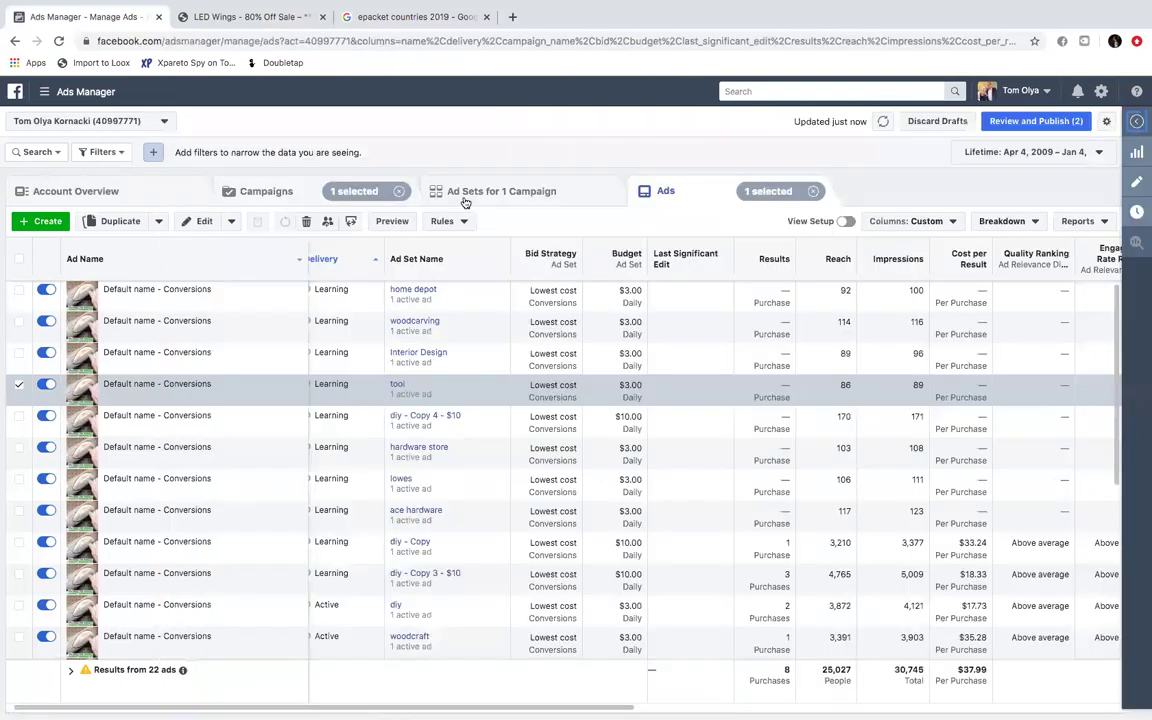
click(297, 196)
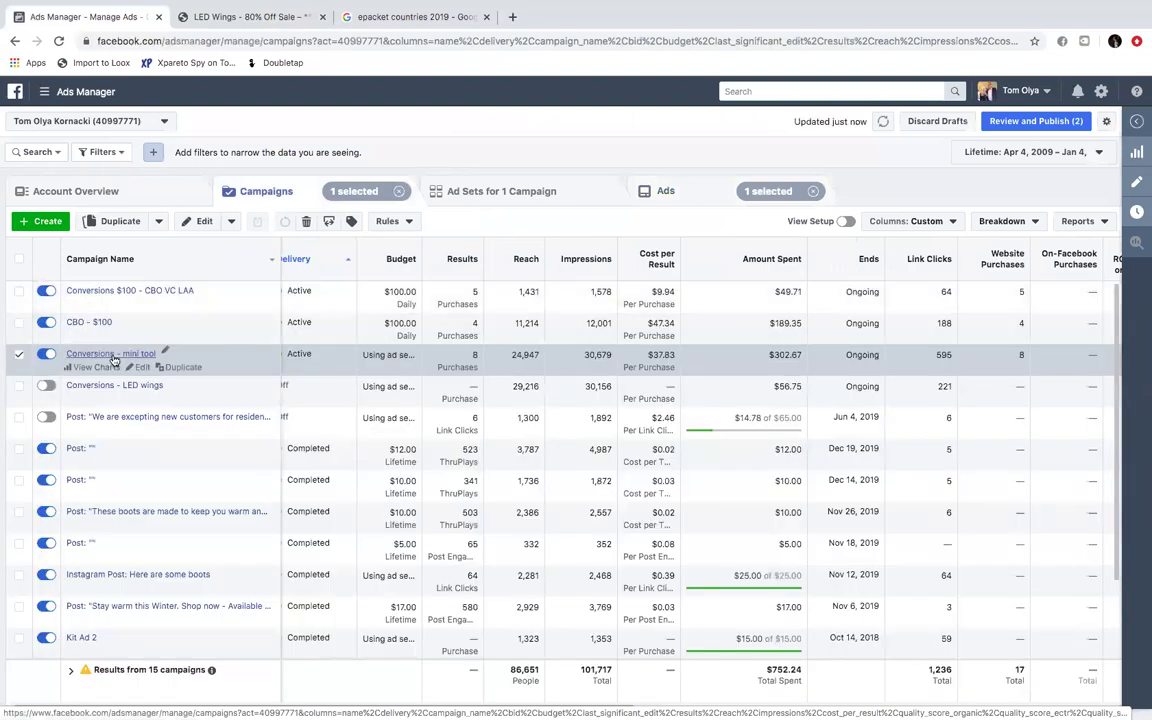
click(114, 356)
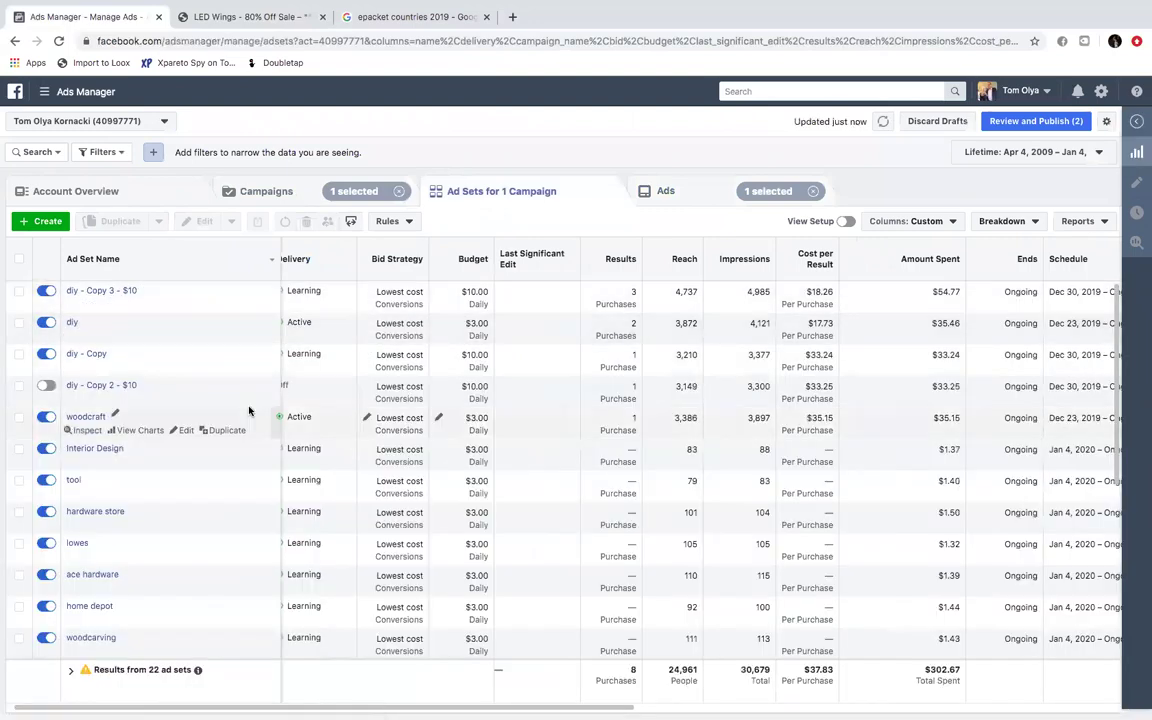
Step: Look through the campaign's full list of ad sets, checking their delivery status, budgets and results
scroll(362, 585, left, 1)
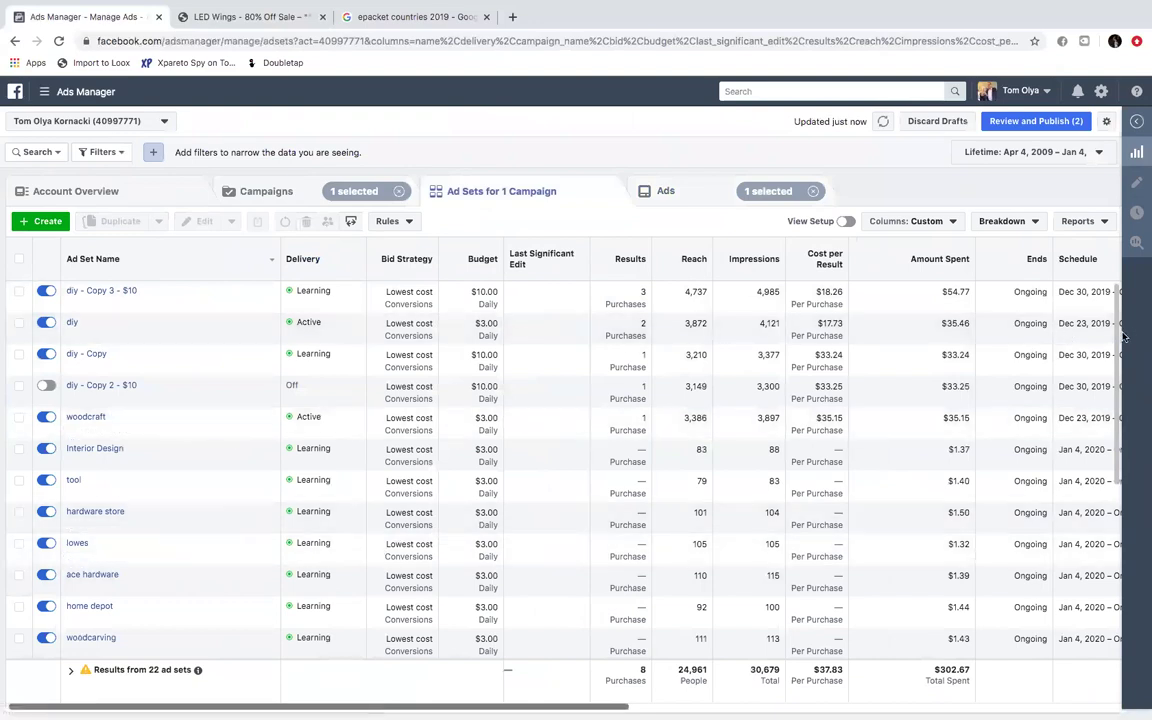
drag(1115, 338, 1115, 373)
scroll(605, 325, down, 1)
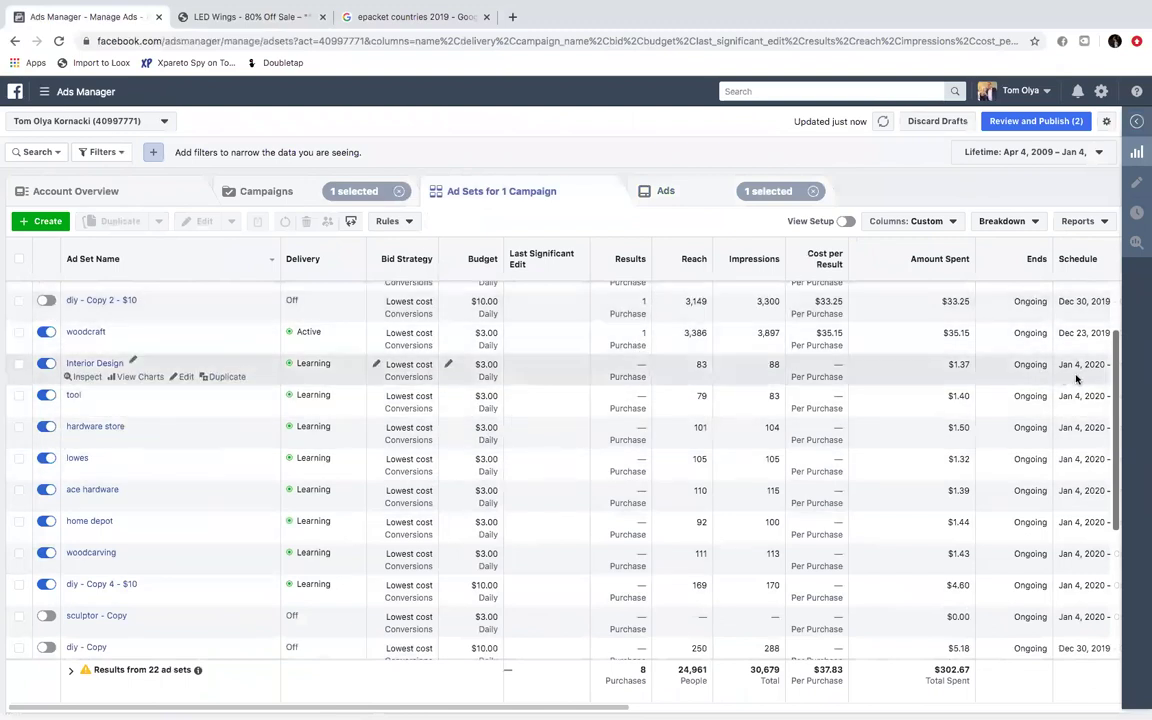
drag(1116, 405, 1121, 545)
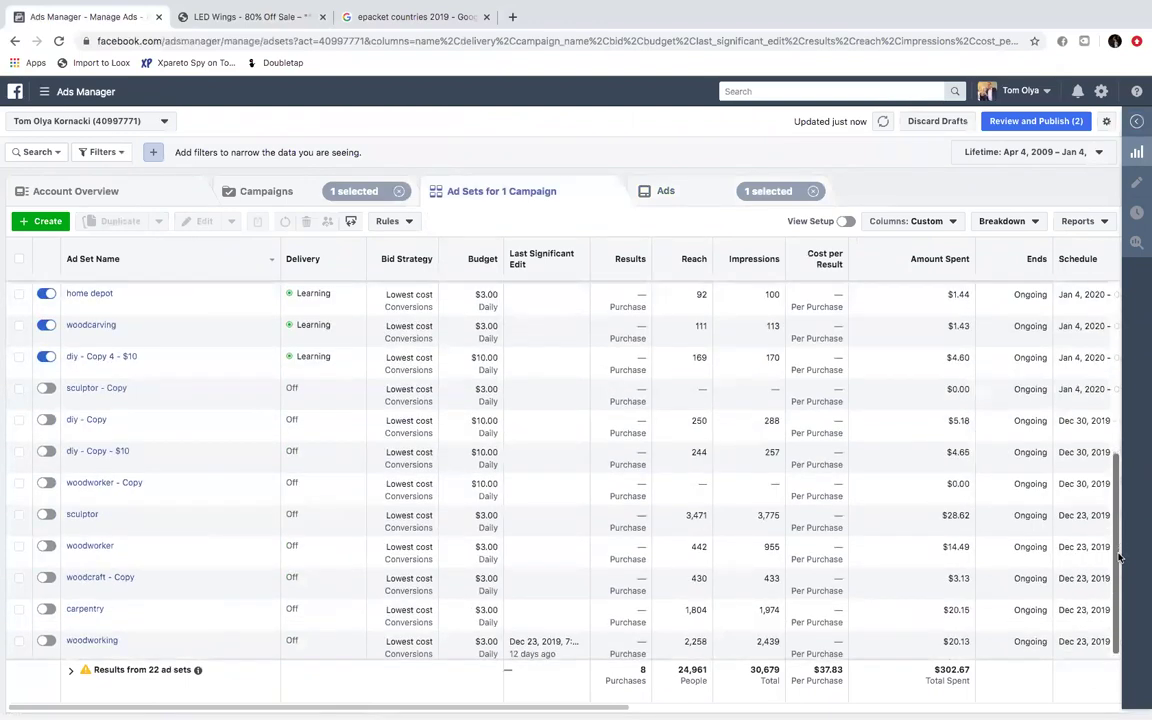
drag(1121, 545, 1118, 514)
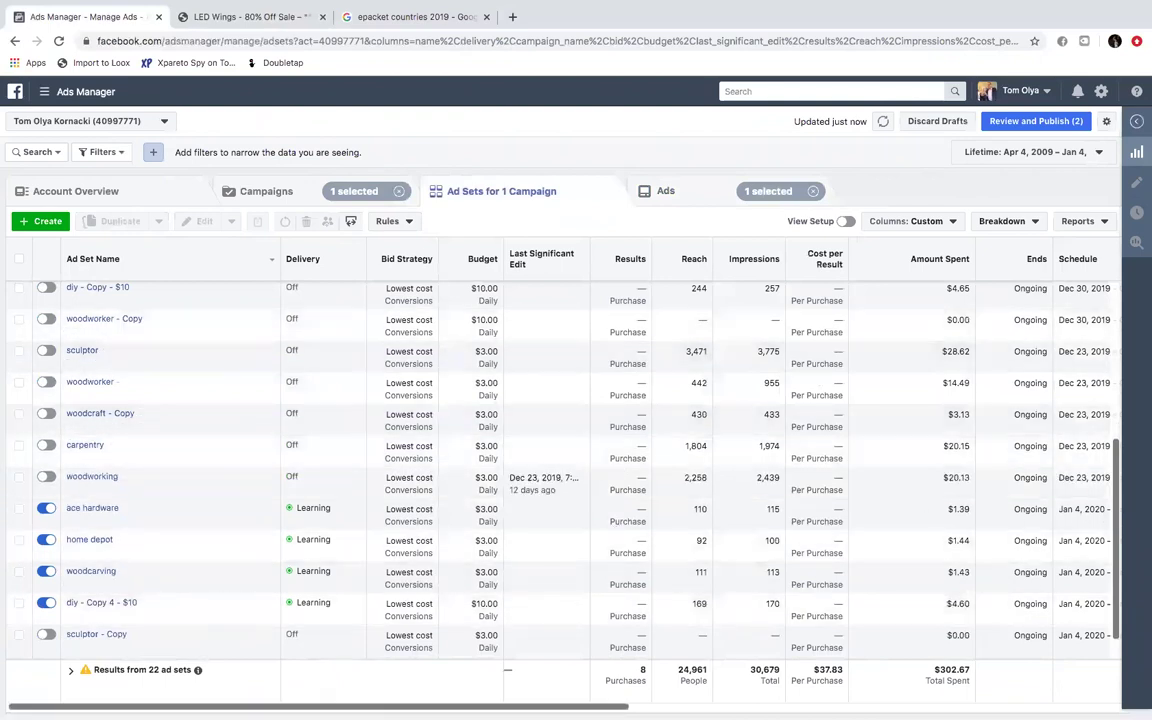
Step: Sort the campaign's ad sets by Amount Spent, from highest to lowest
scroll(931, 271, right, 1)
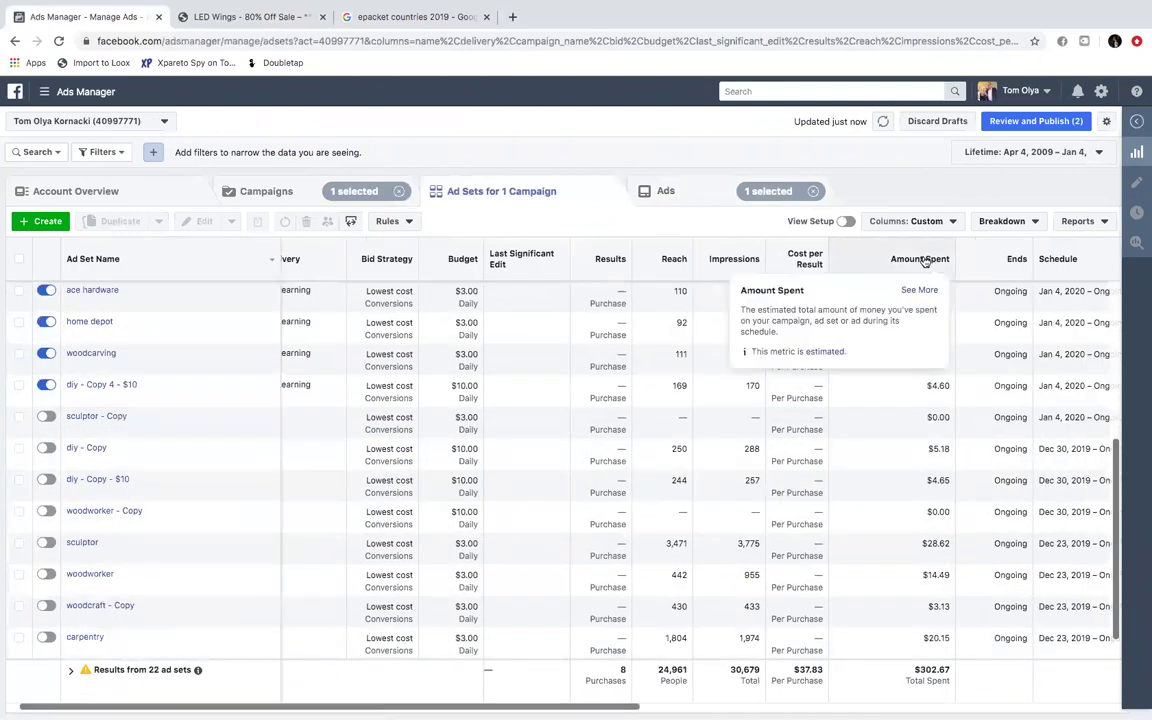
click(925, 259)
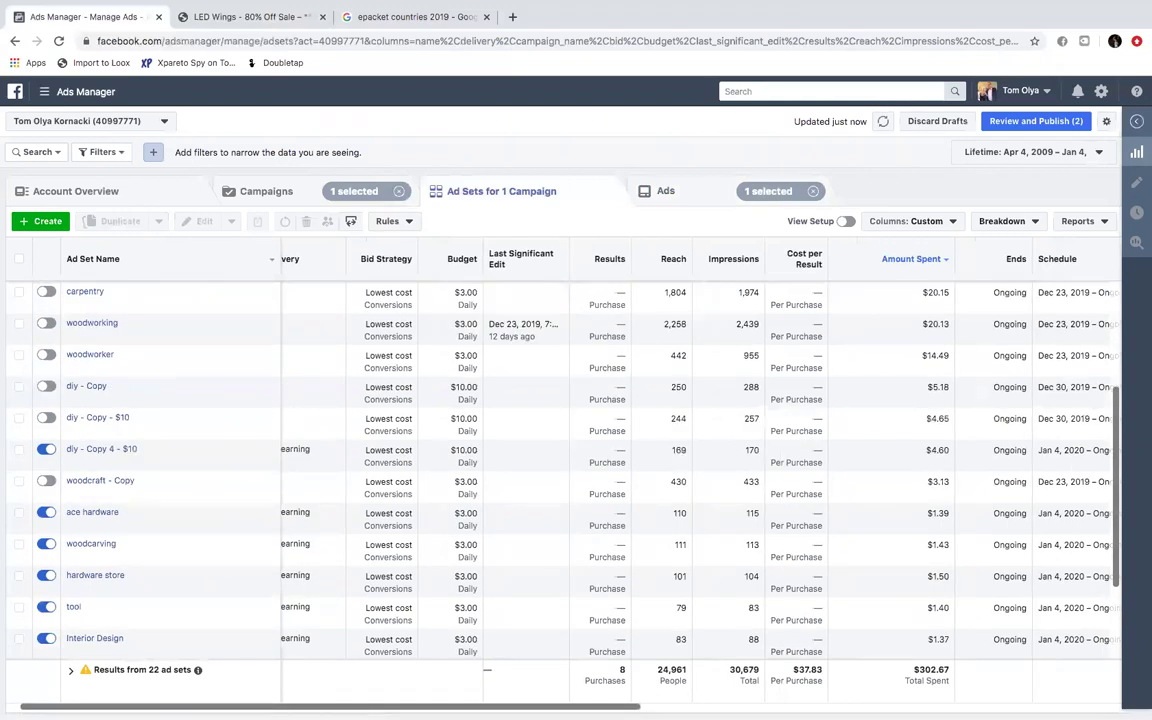
Step: Sort the ad sets by Website Purchase ROAS in descending order and return to the start of the list
scroll(600, 418, right, 10)
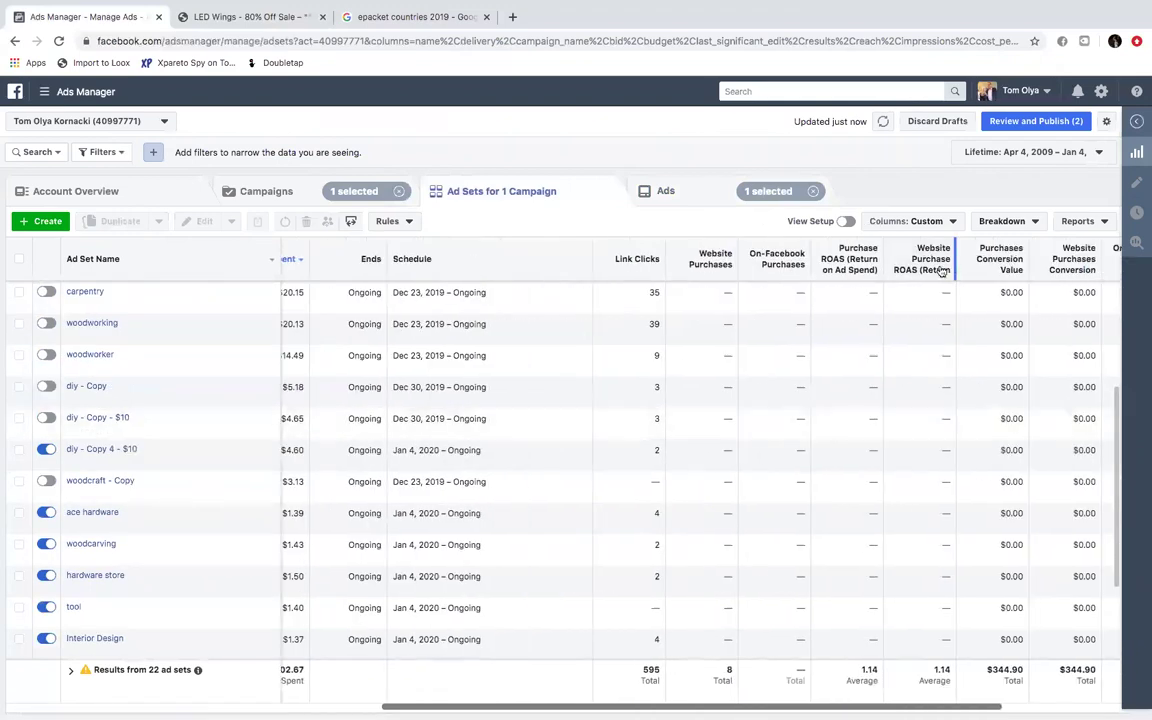
click(922, 268)
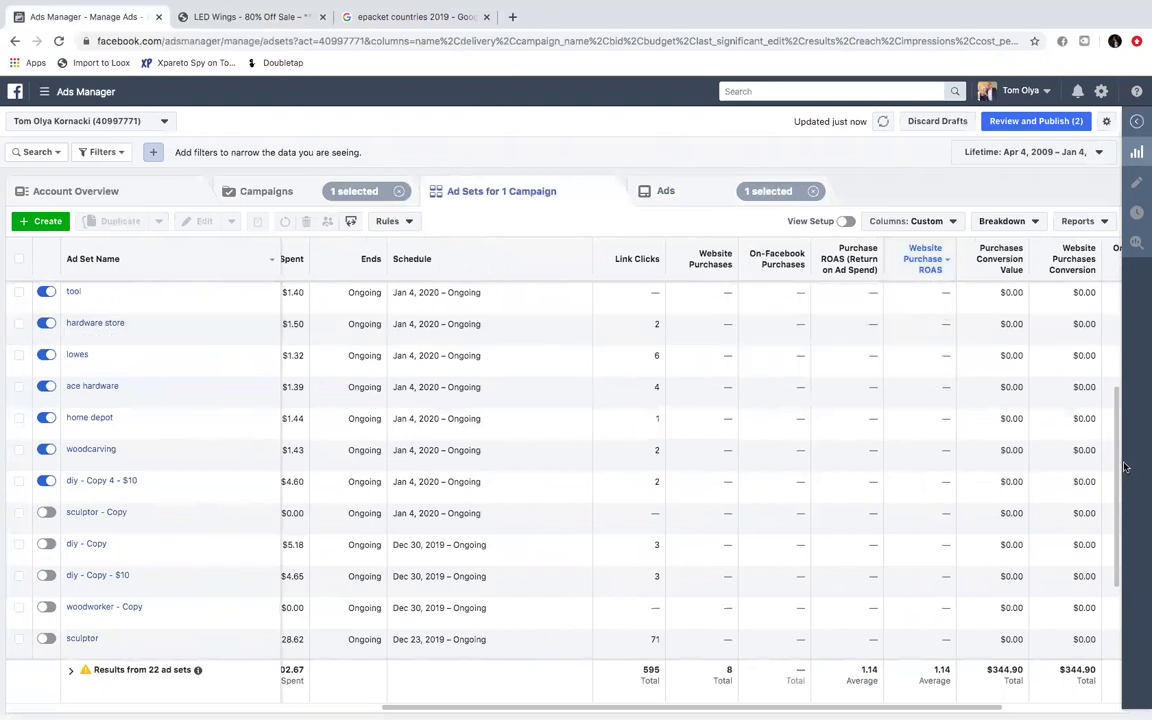
scroll(1118, 300, up, 3)
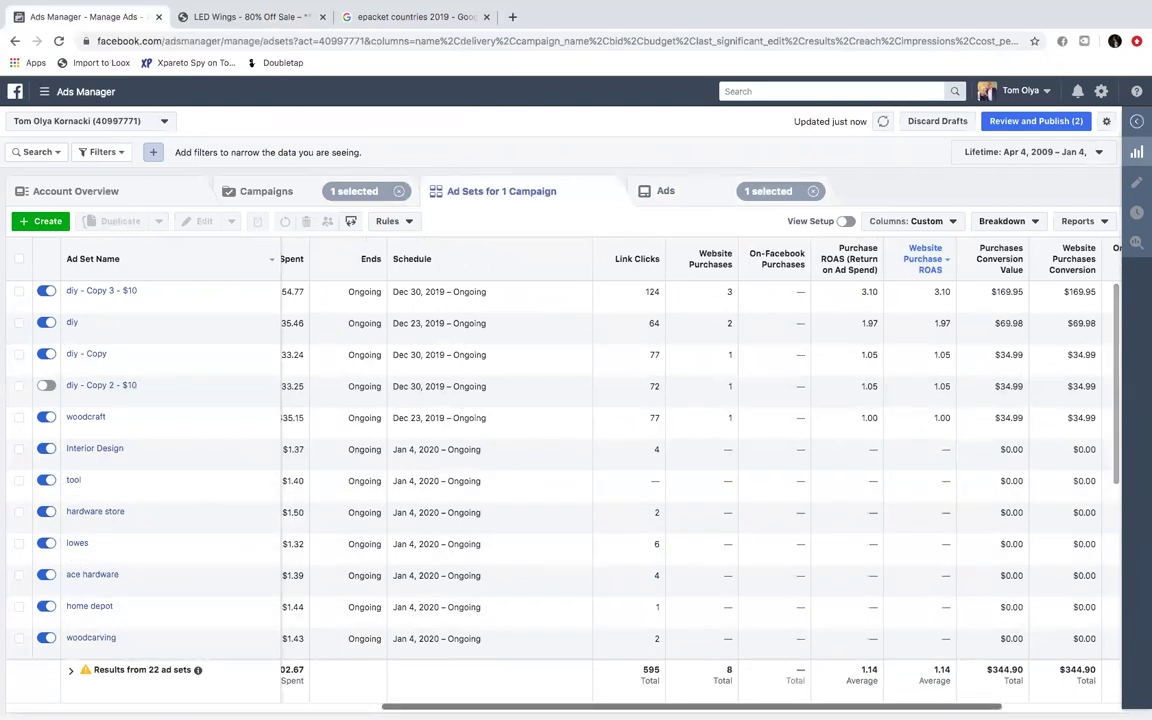
Step: Compare the ad sets' purchases, cost per result, amount spent, ROAS, conversion value, adds to cart and CPC
scroll(768, 703, left, 3)
scroll(700, 460, left, 3)
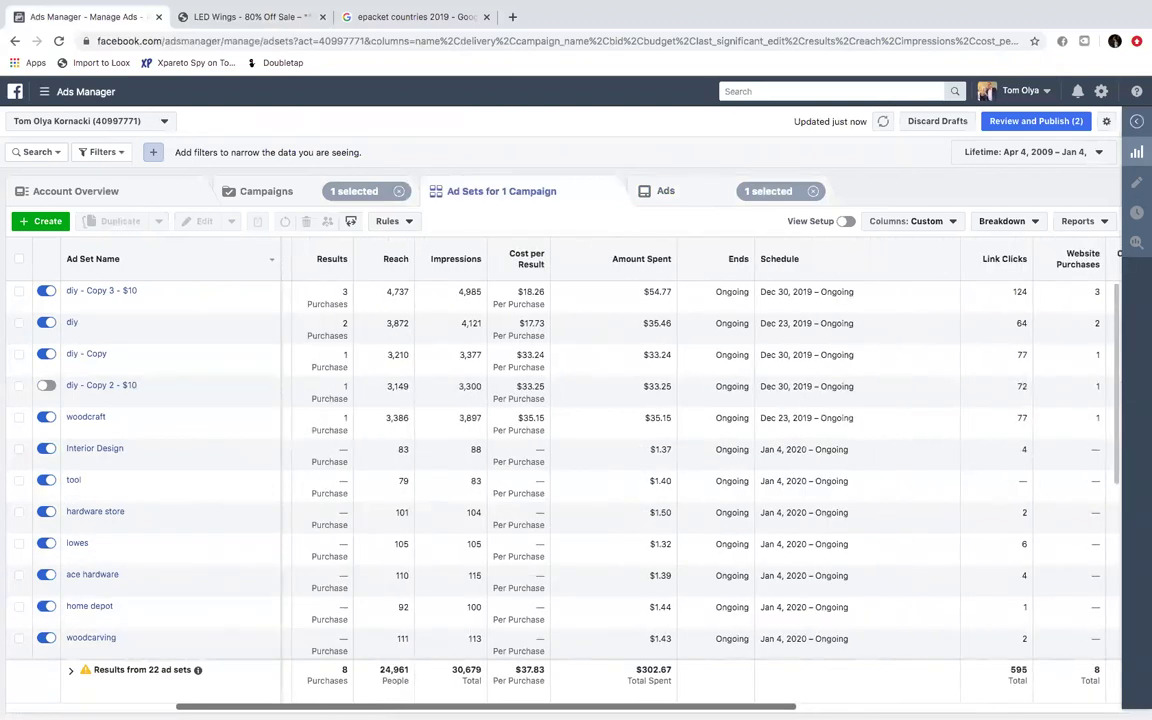
scroll(700, 460, left, 3)
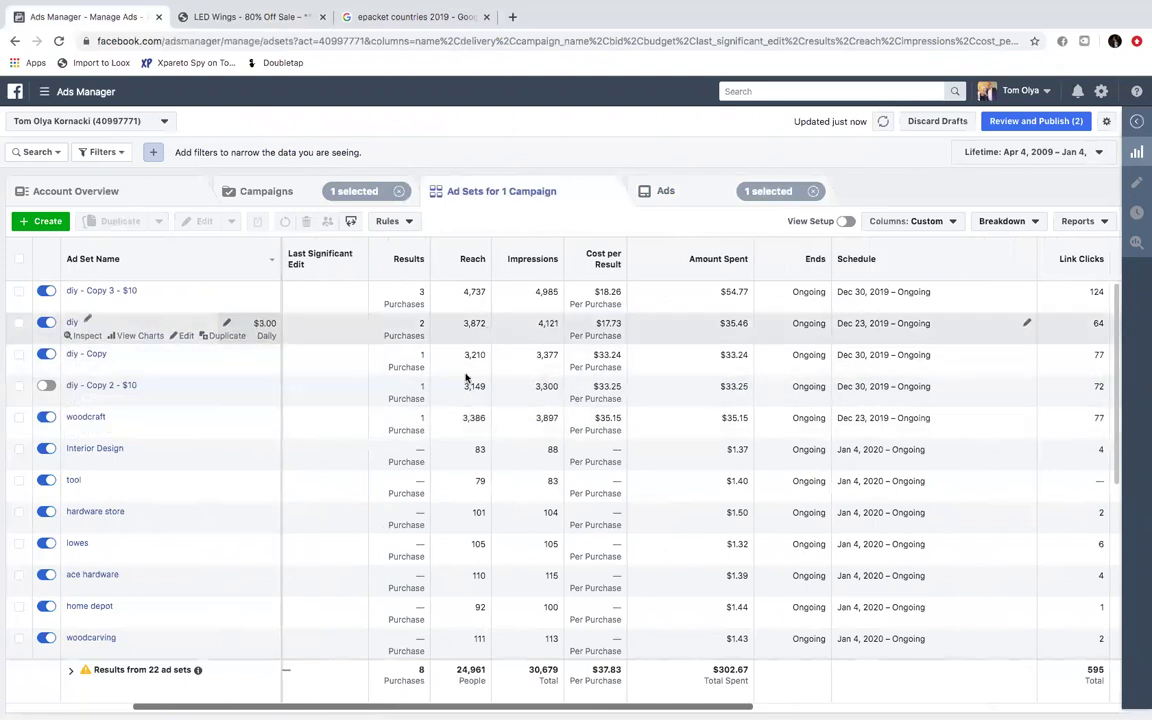
scroll(560, 450, left, 2)
scroll(345, 703, left, 2)
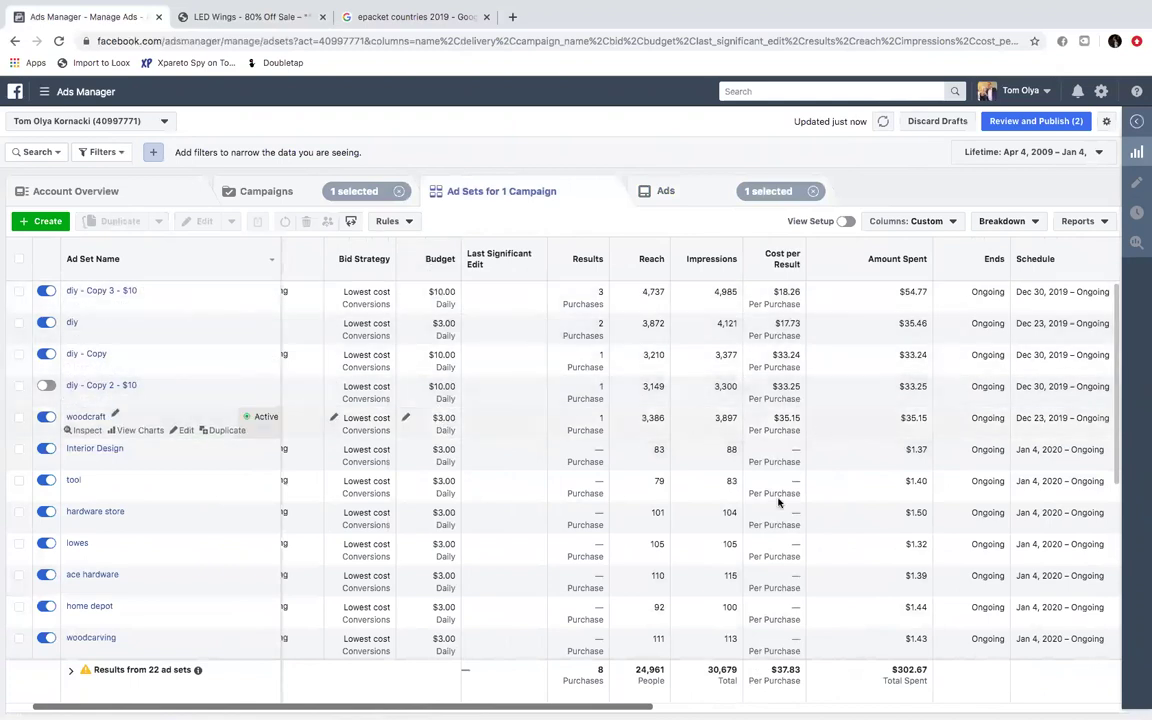
scroll(700, 450, right, 10)
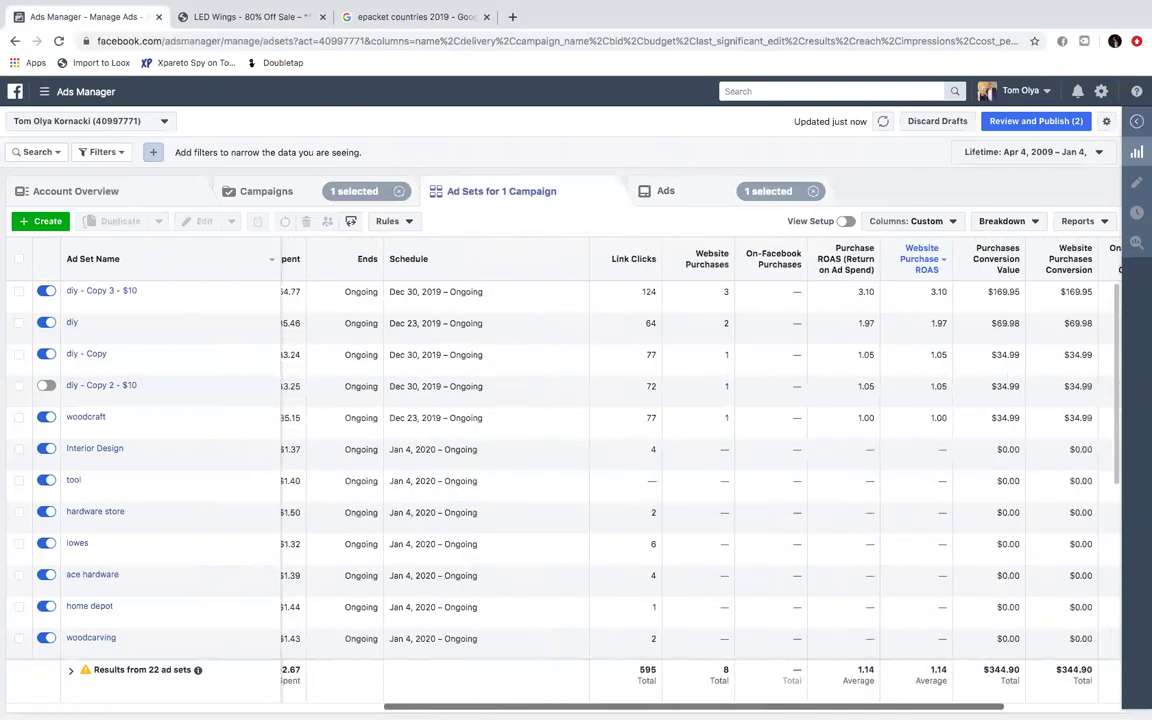
scroll(700, 450, right, 7)
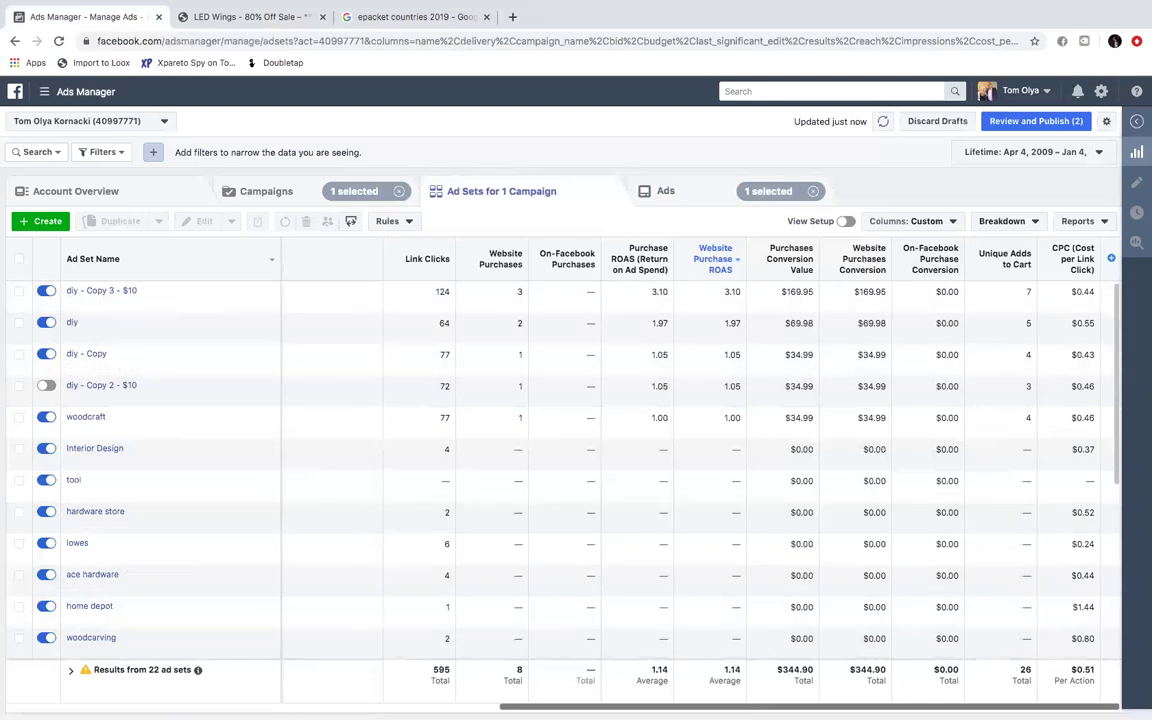
scroll(690, 460, left, 5)
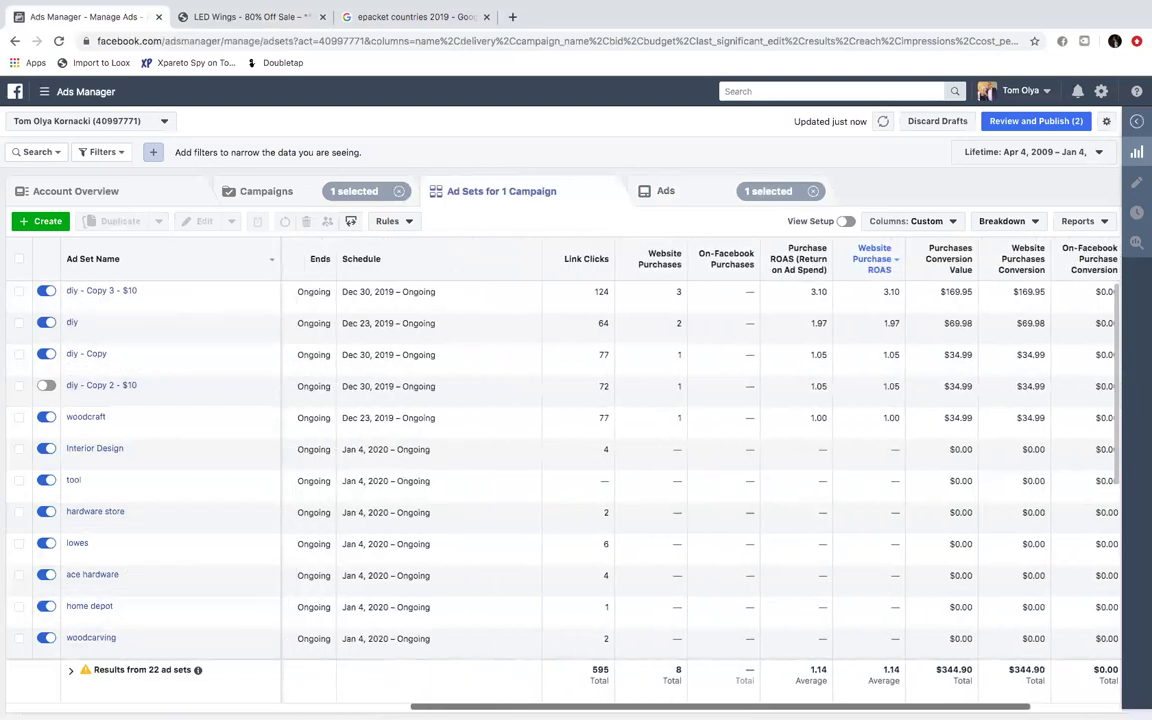
scroll(600, 460, left, 1)
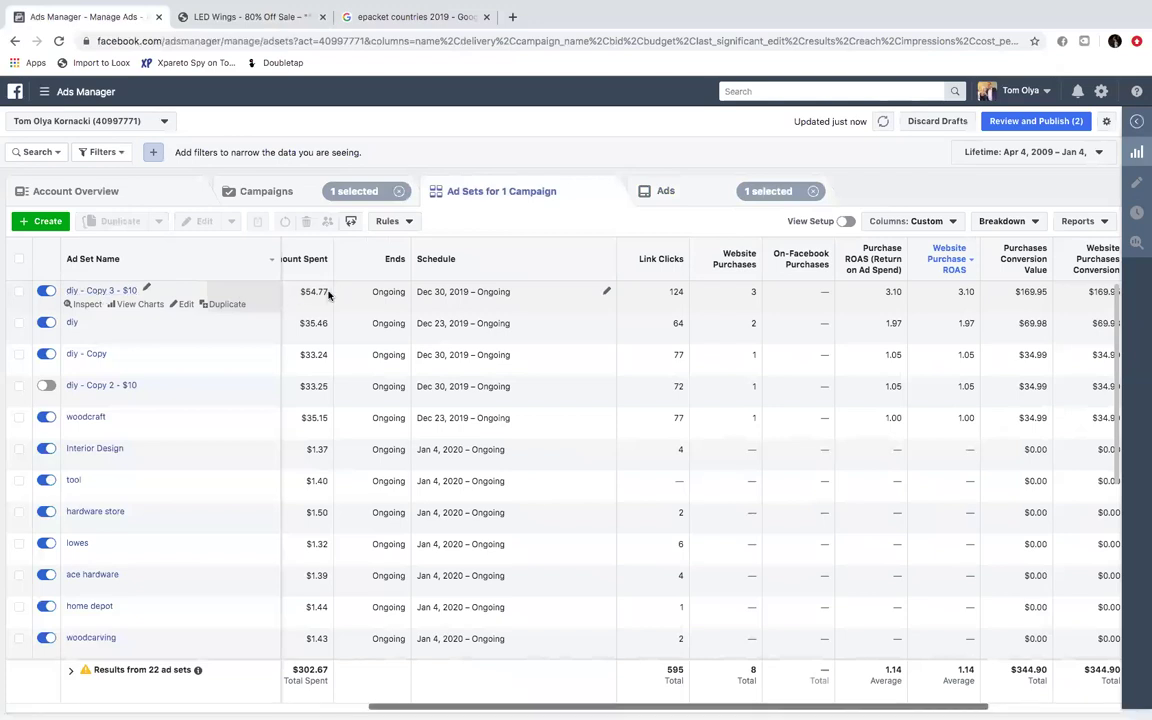
Step: Highlight the amount spent and the purchases conversion value of the "diy - Copy 3 - $10" ad set
drag(326, 291, 300, 291)
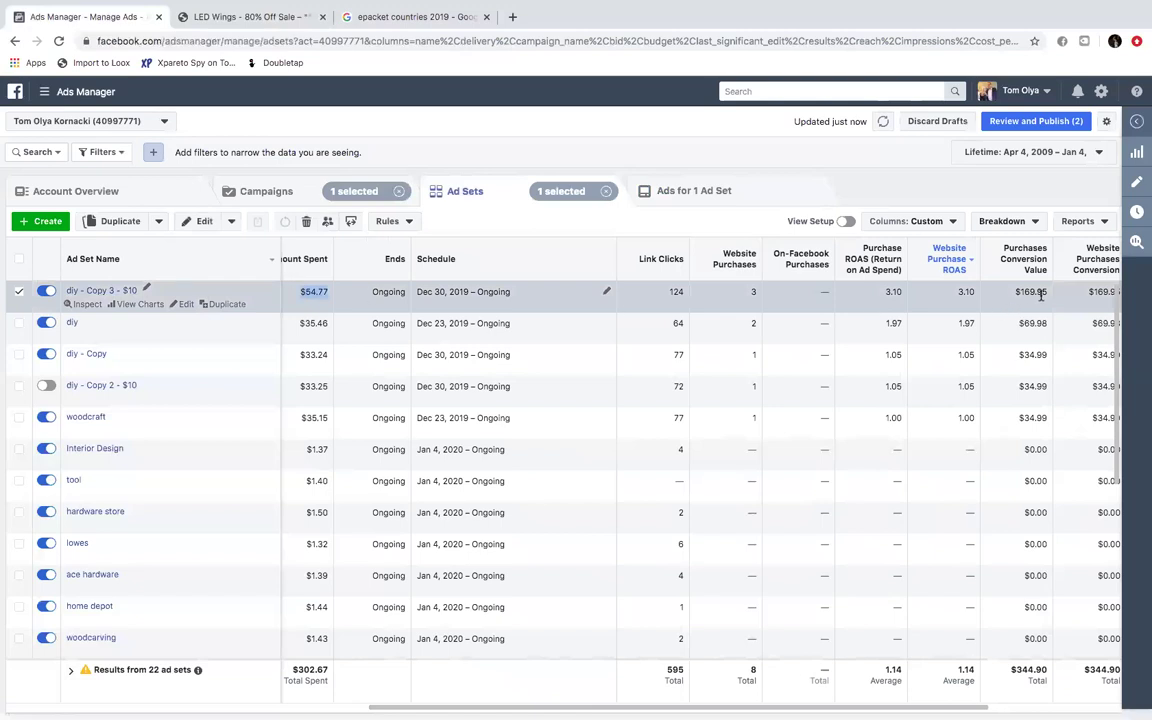
drag(1049, 292, 1017, 291)
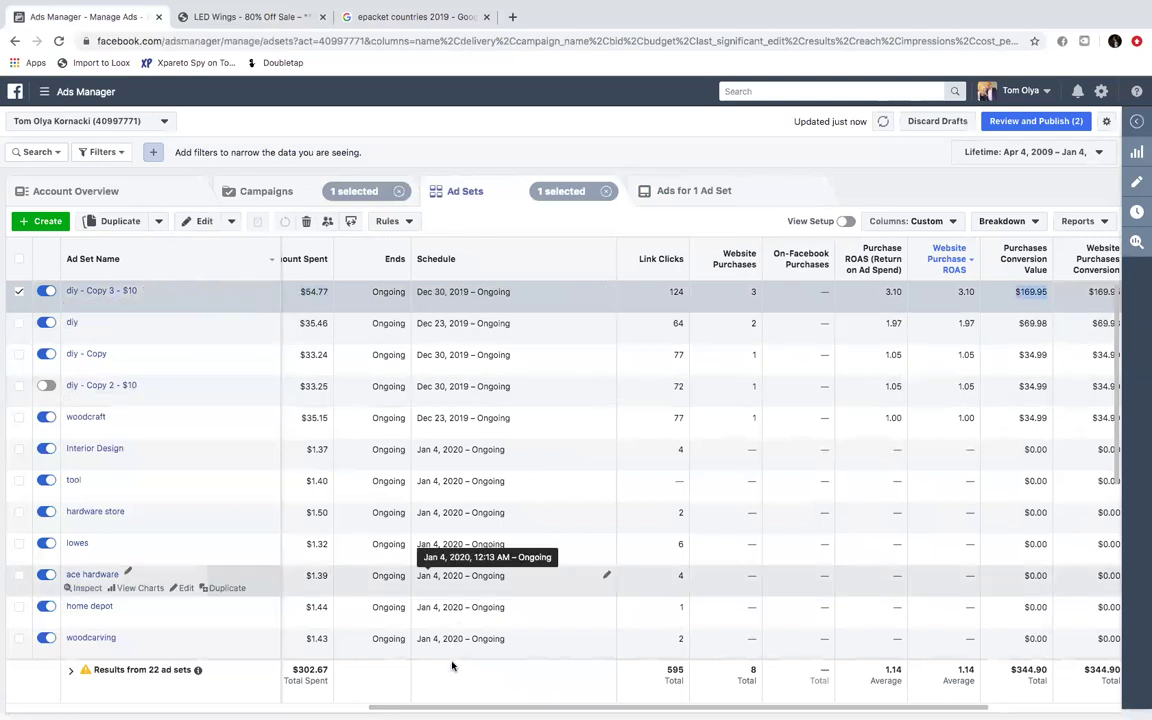
Step: Highlight the amounts spent for the "diy - Copy 3 - $10" and "diy" ad sets
scroll(384, 610, left, 4)
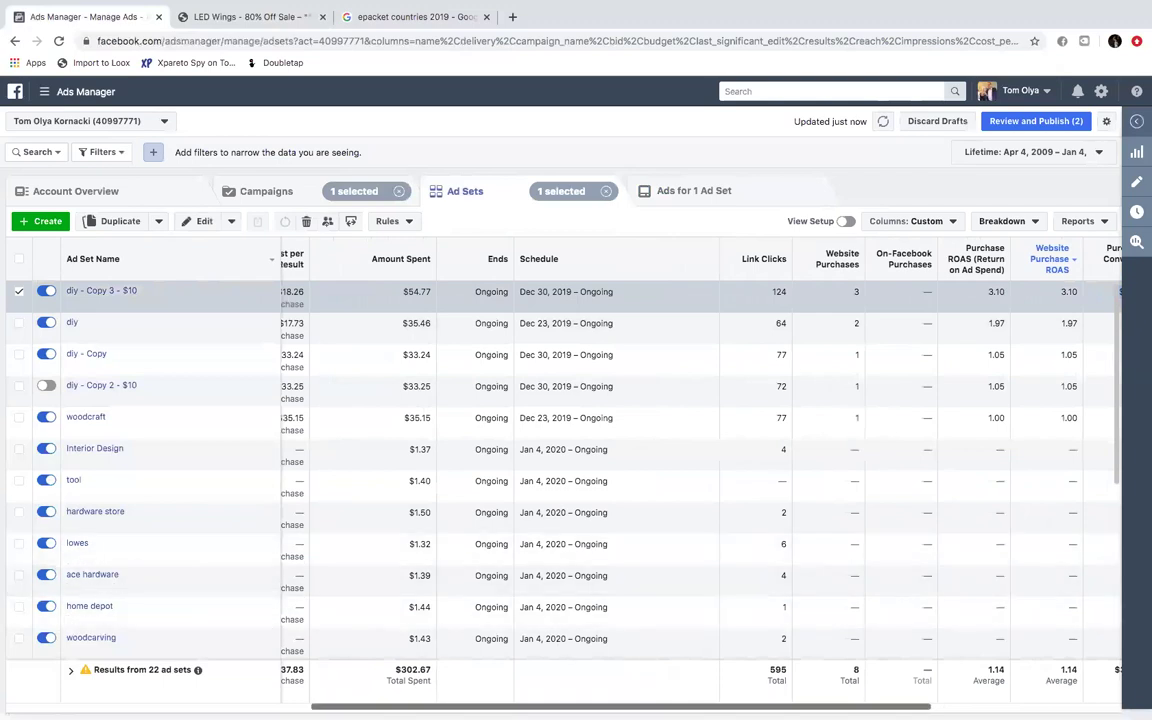
scroll(367, 292, right, 2)
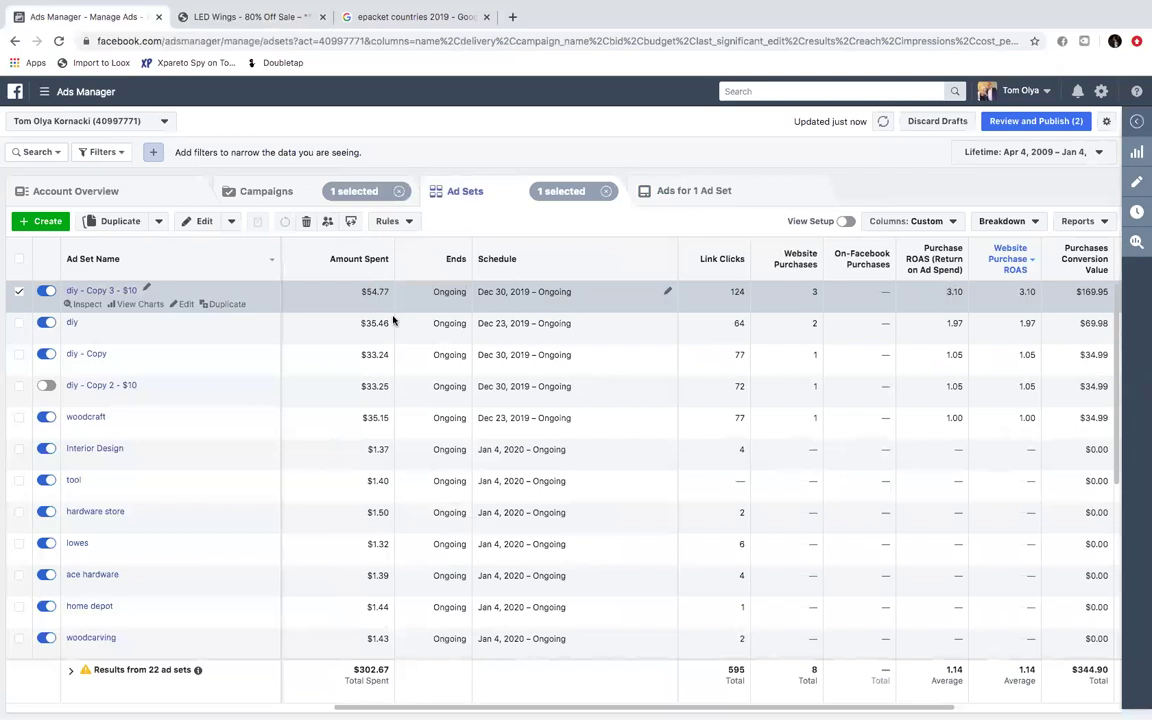
scroll(393, 320, right, 2)
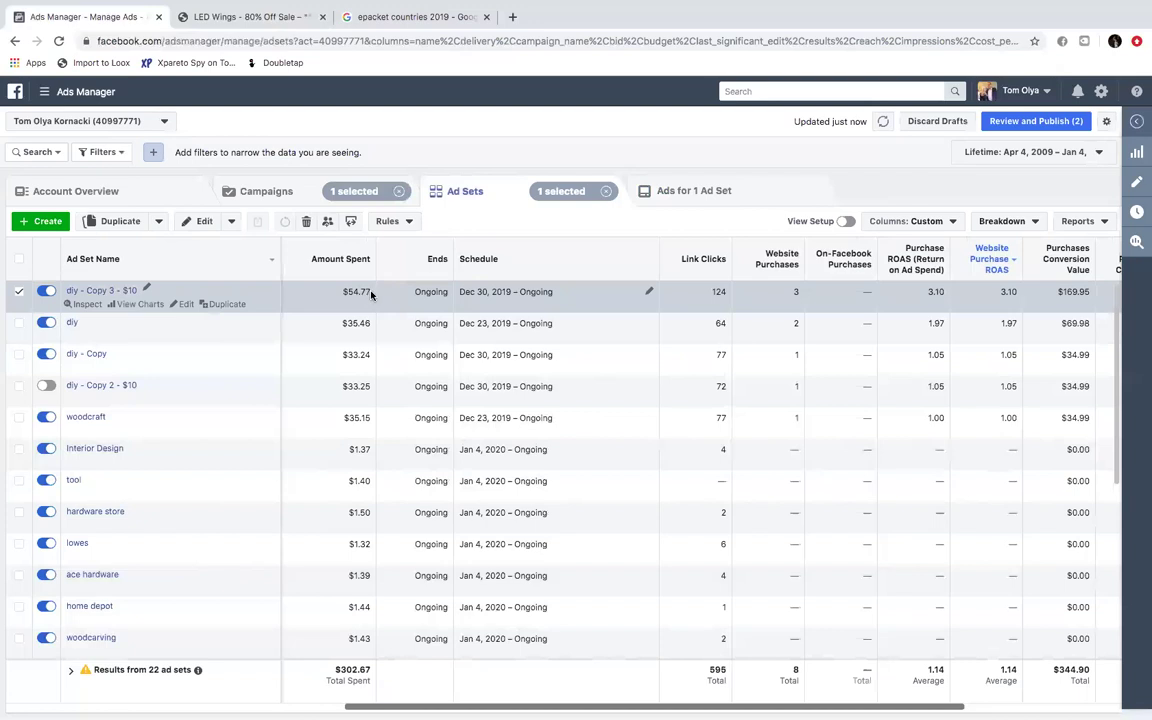
drag(370, 292, 347, 291)
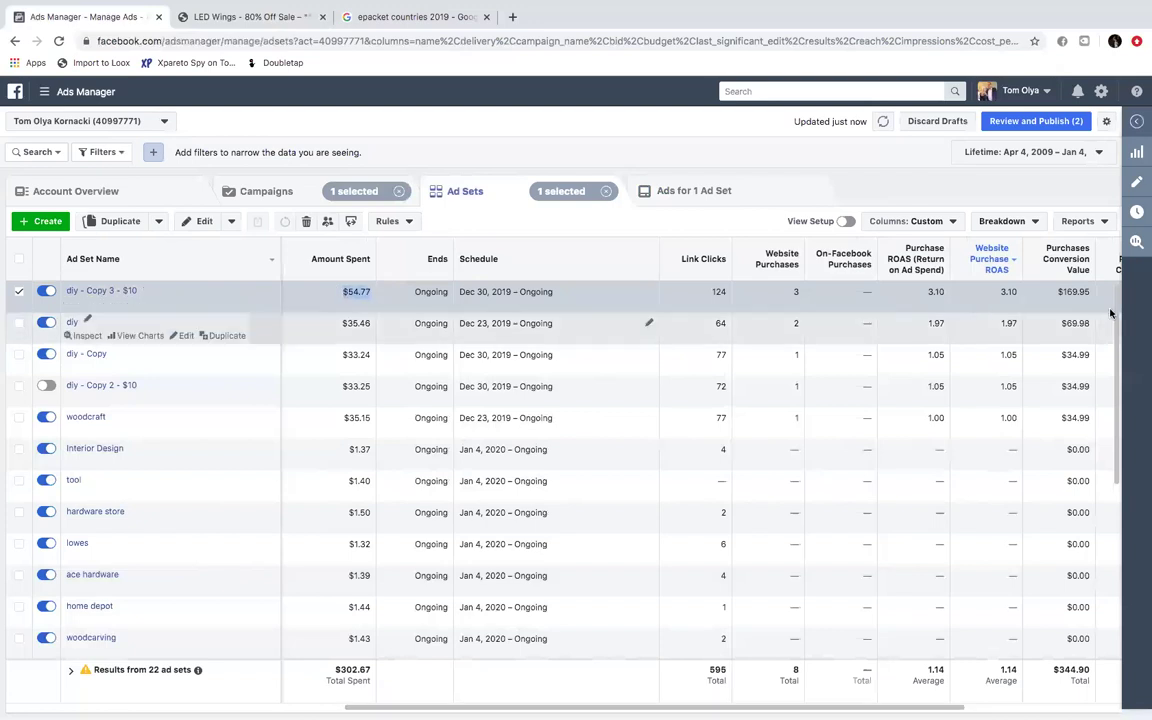
drag(370, 328, 349, 324)
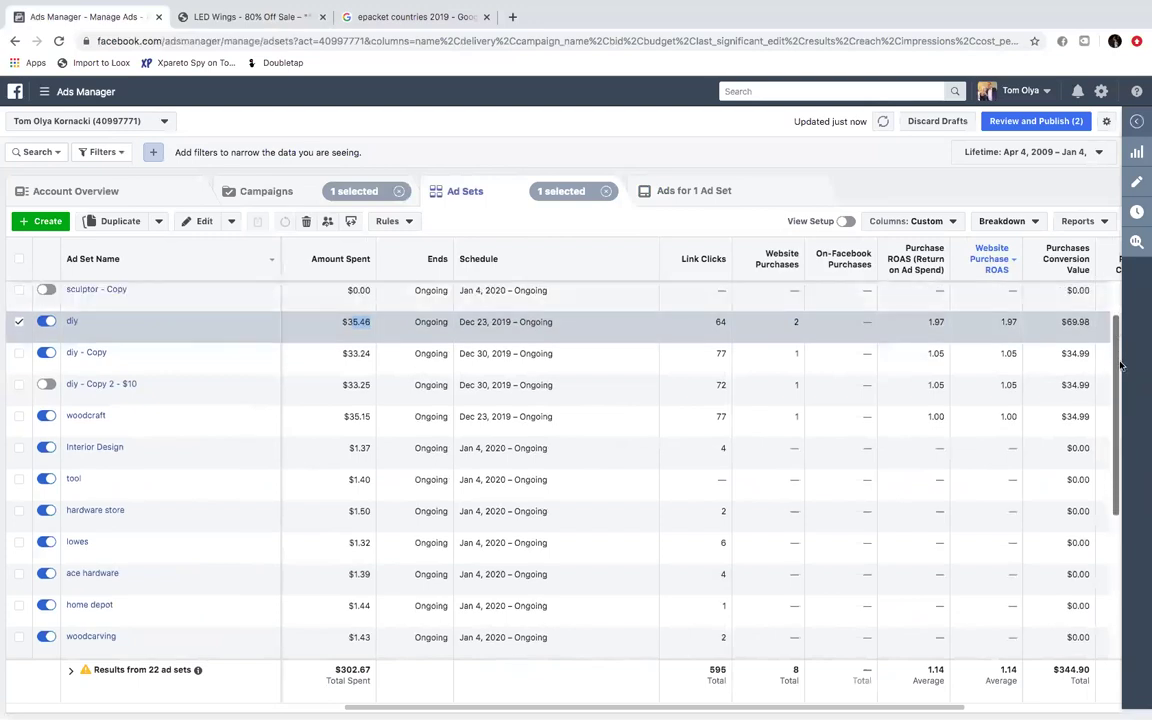
Step: Examine the remaining ad sets' amount spent, link clicks, purchases, ROAS, conversion value, unique adds to cart and CPC
drag(1117, 337, 1121, 367)
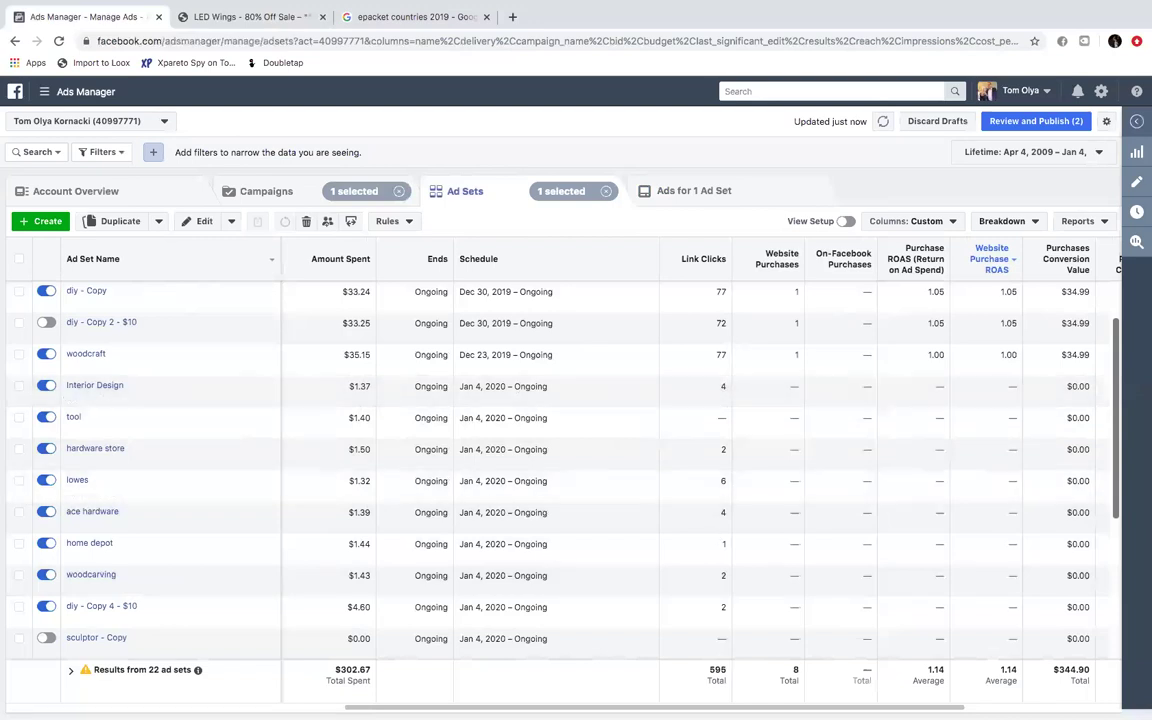
scroll(690, 450, right, 5)
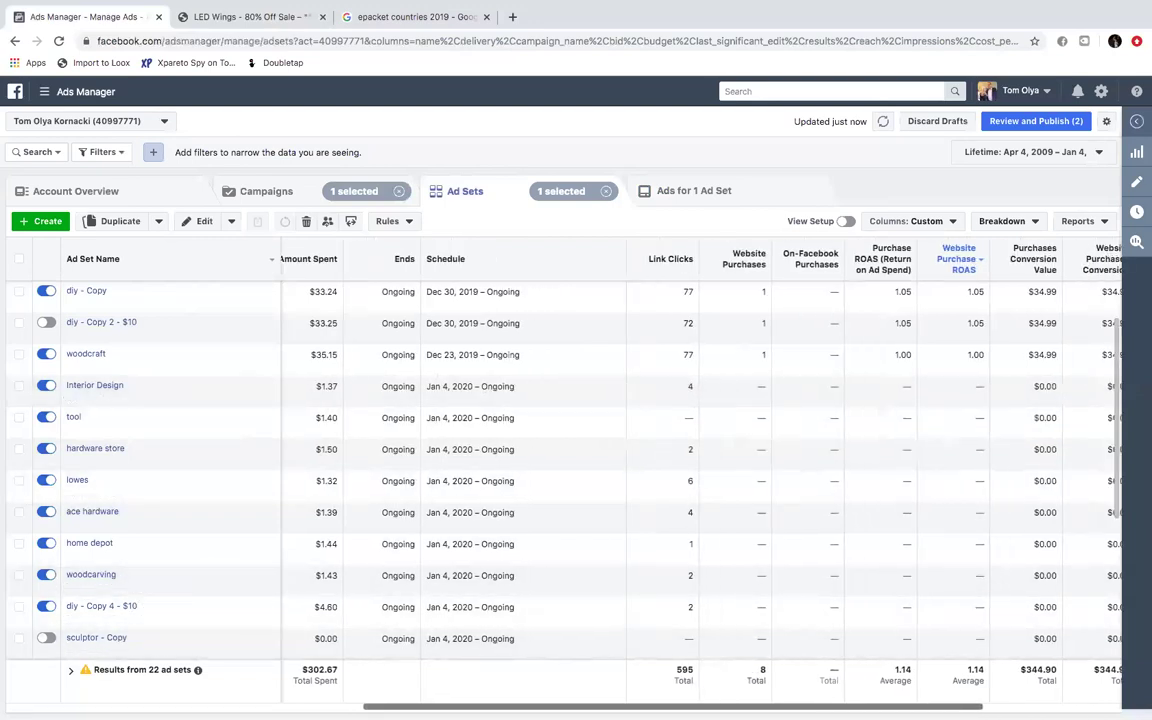
scroll(700, 450, right, 4)
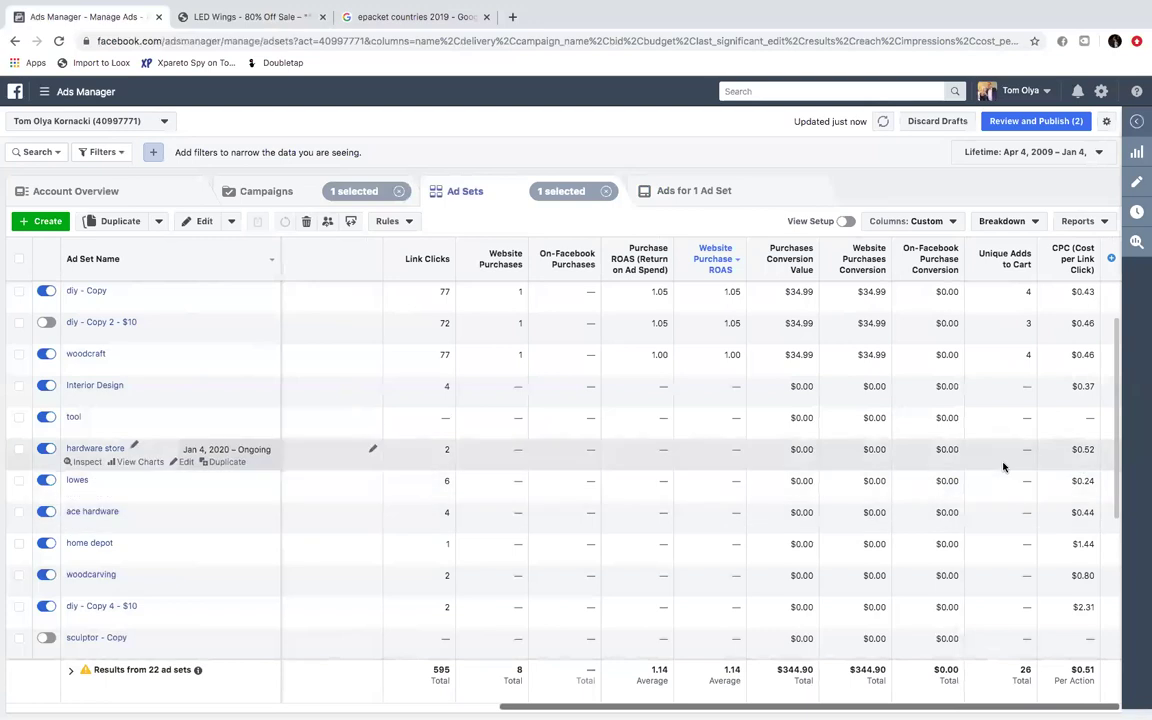
scroll(600, 450, left, 5)
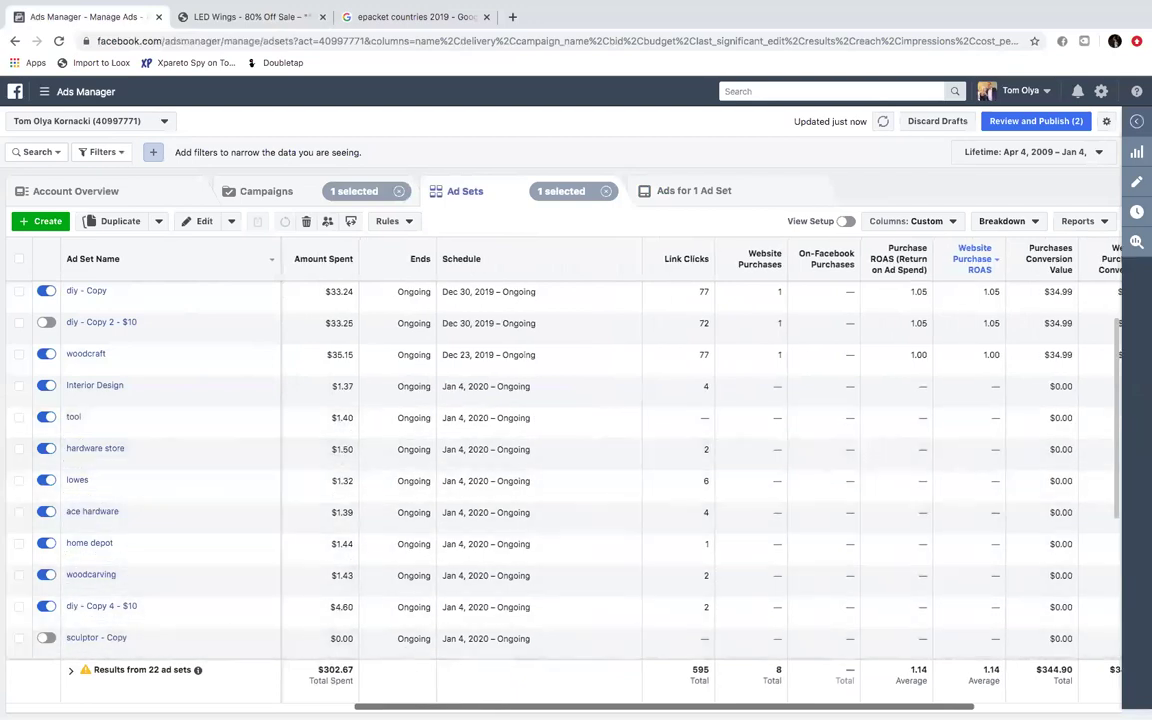
scroll(900, 450, right, 5)
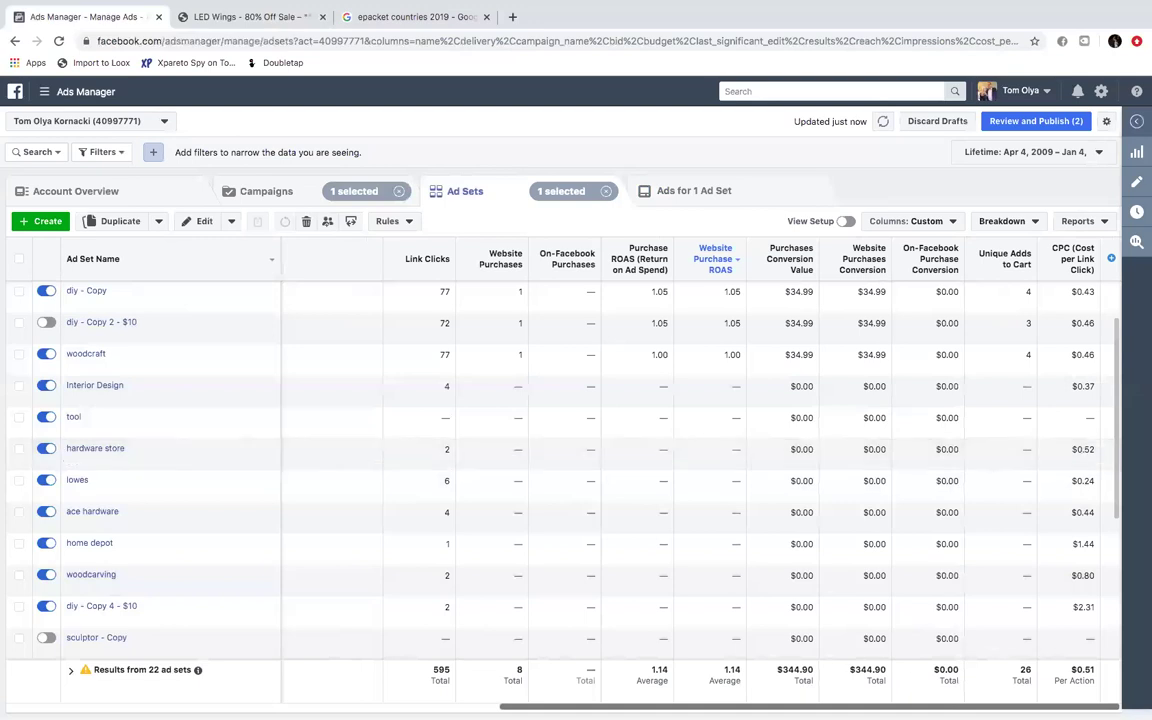
scroll(663, 686, left, 6)
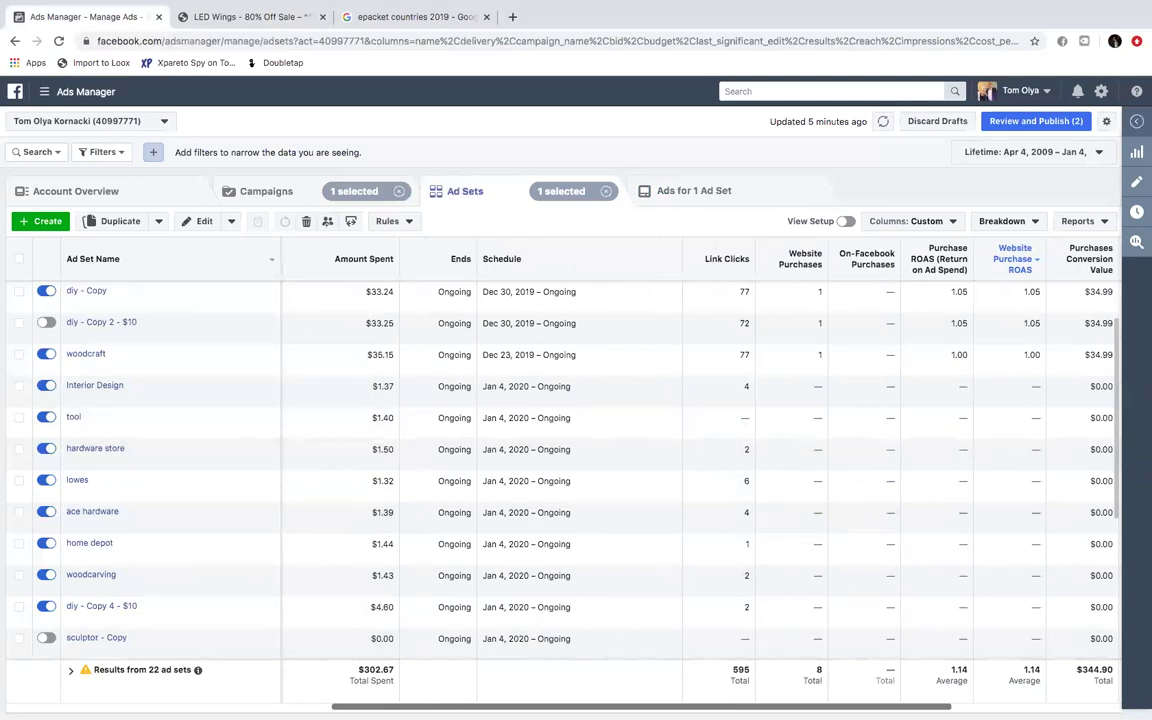
scroll(700, 460, right, 5)
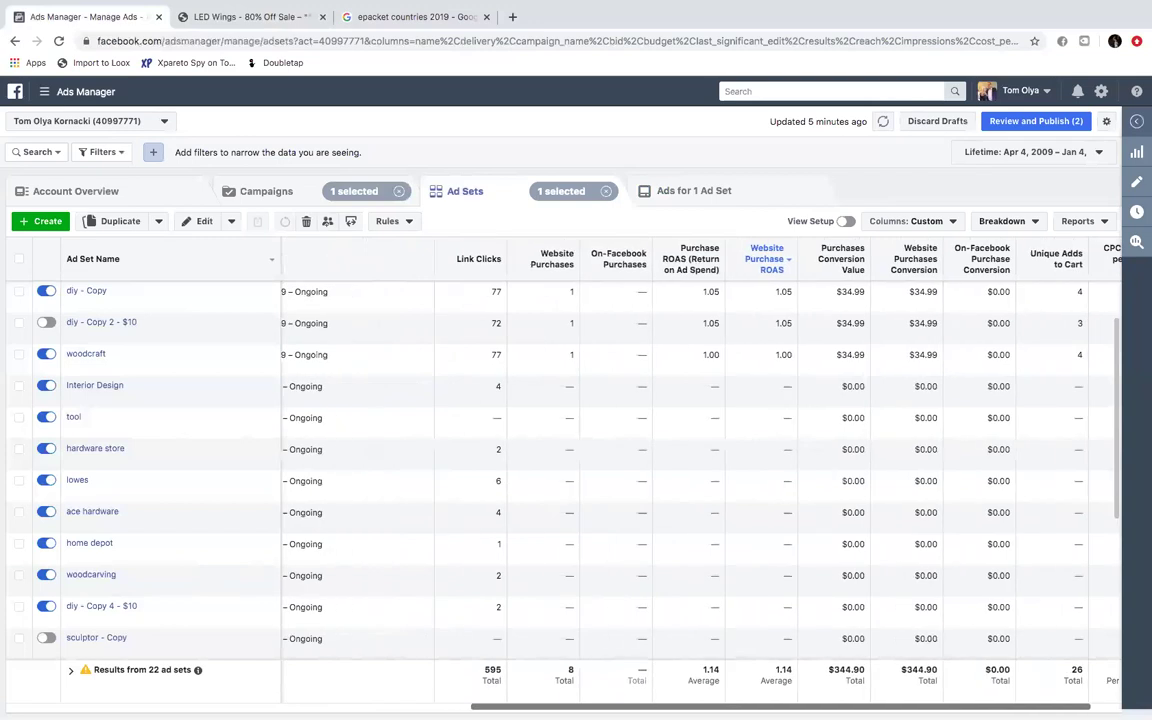
scroll(700, 460, right, 2)
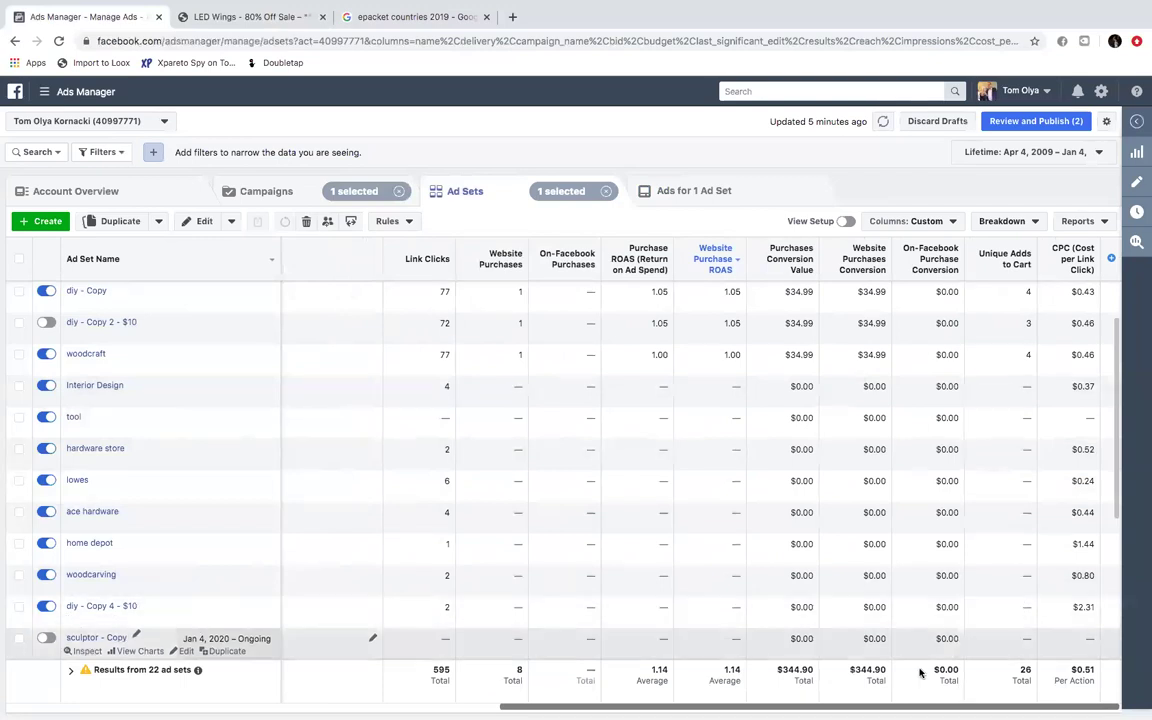
scroll(650, 690, left, 10)
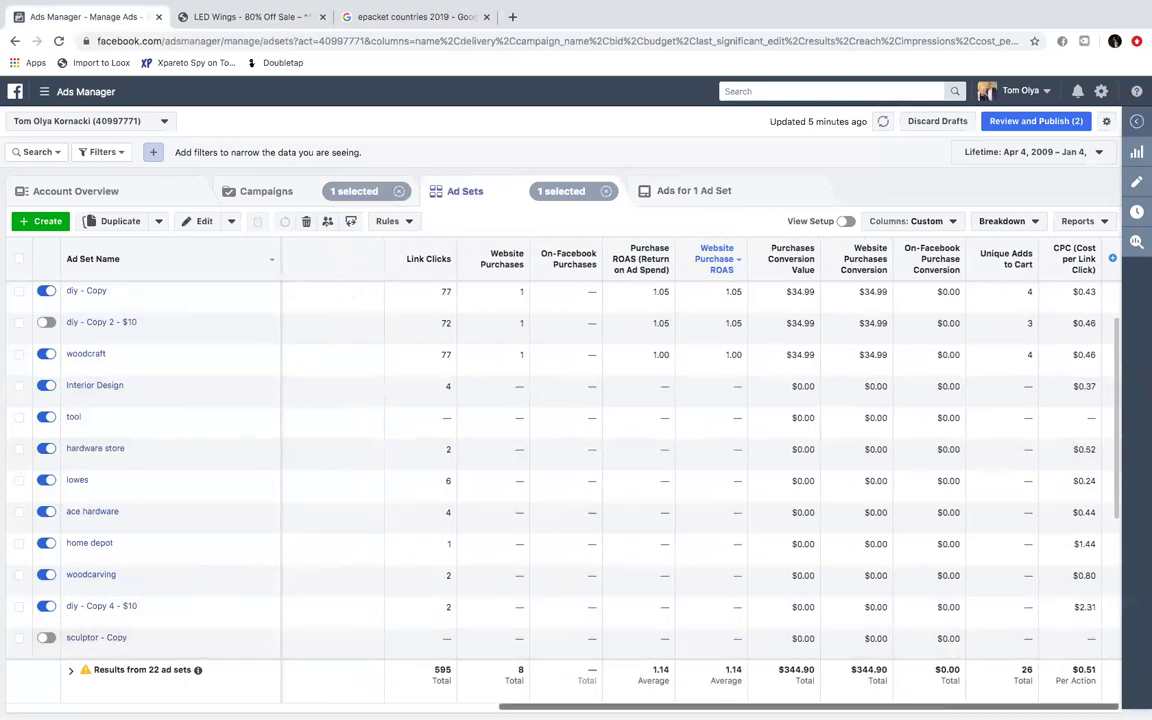
scroll(624, 700, left, 3)
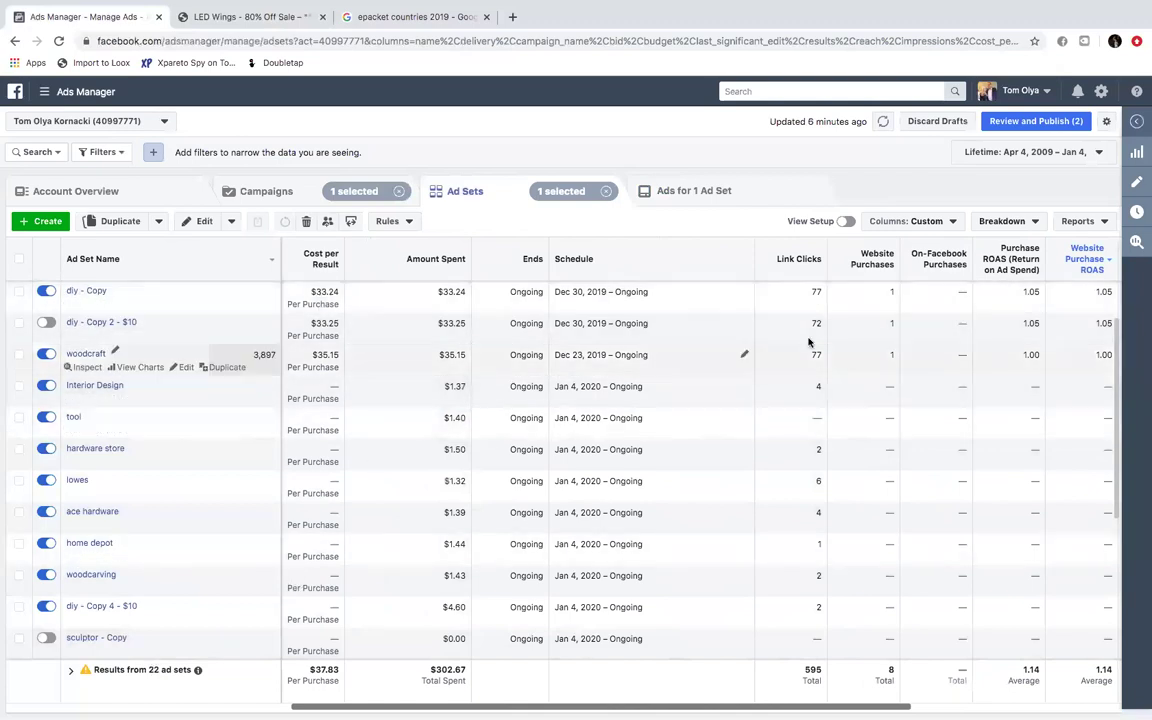
Step: Look through the whole ad set list and highlight the total amount spent and the total purchases conversion value
scroll(760, 345, up, 2)
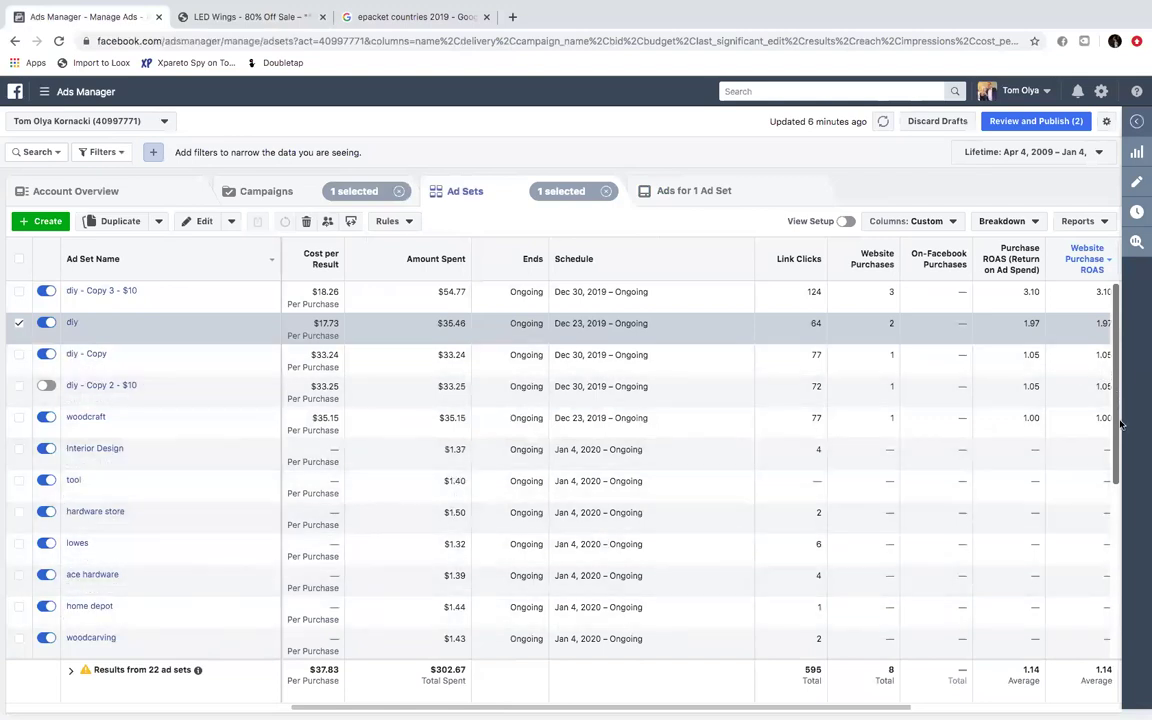
scroll(1120, 424, down, 5)
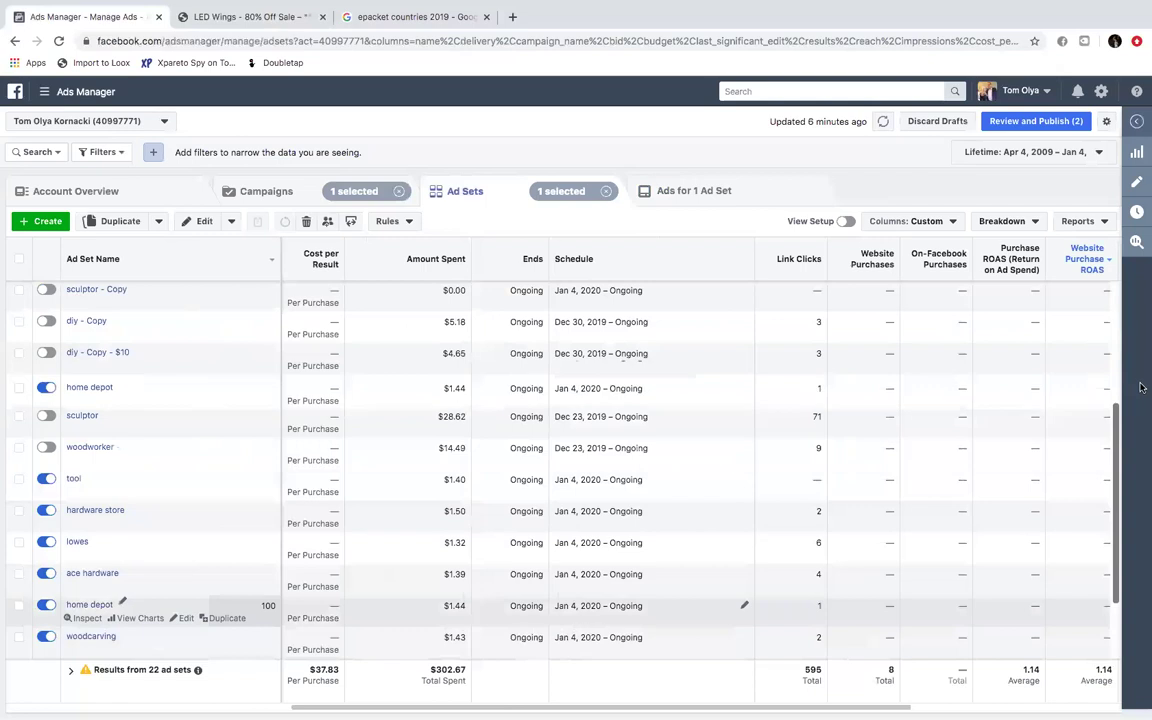
drag(1115, 424, 1117, 293)
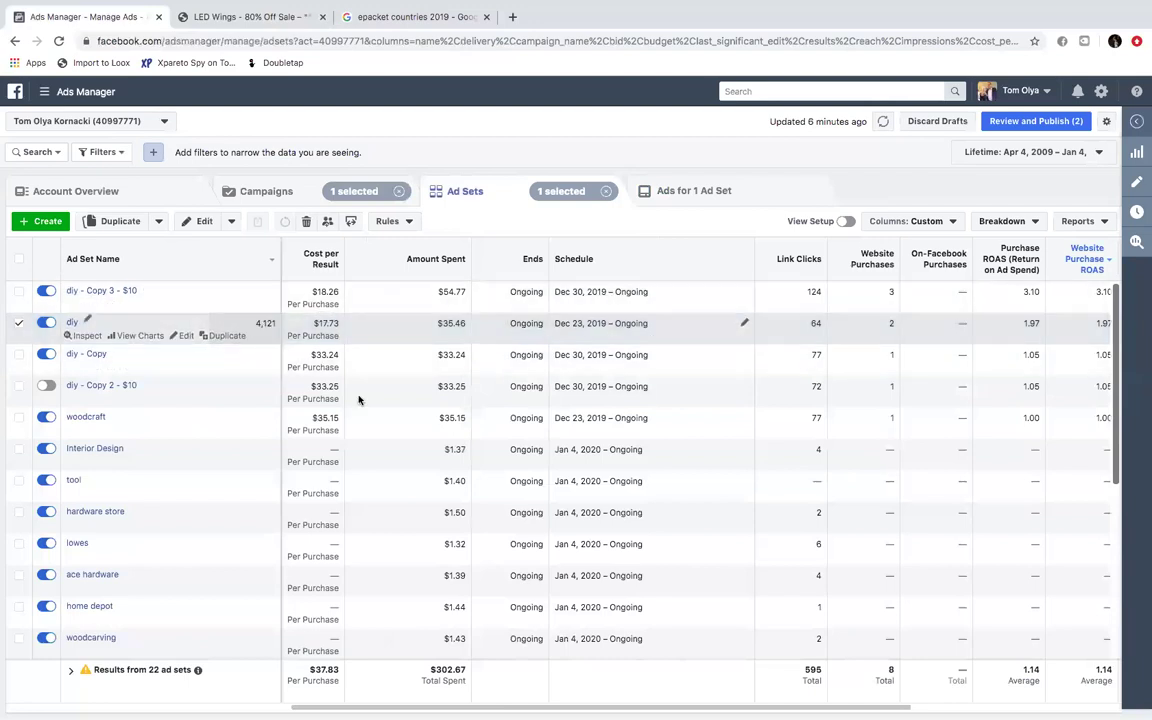
drag(430, 670, 465, 673)
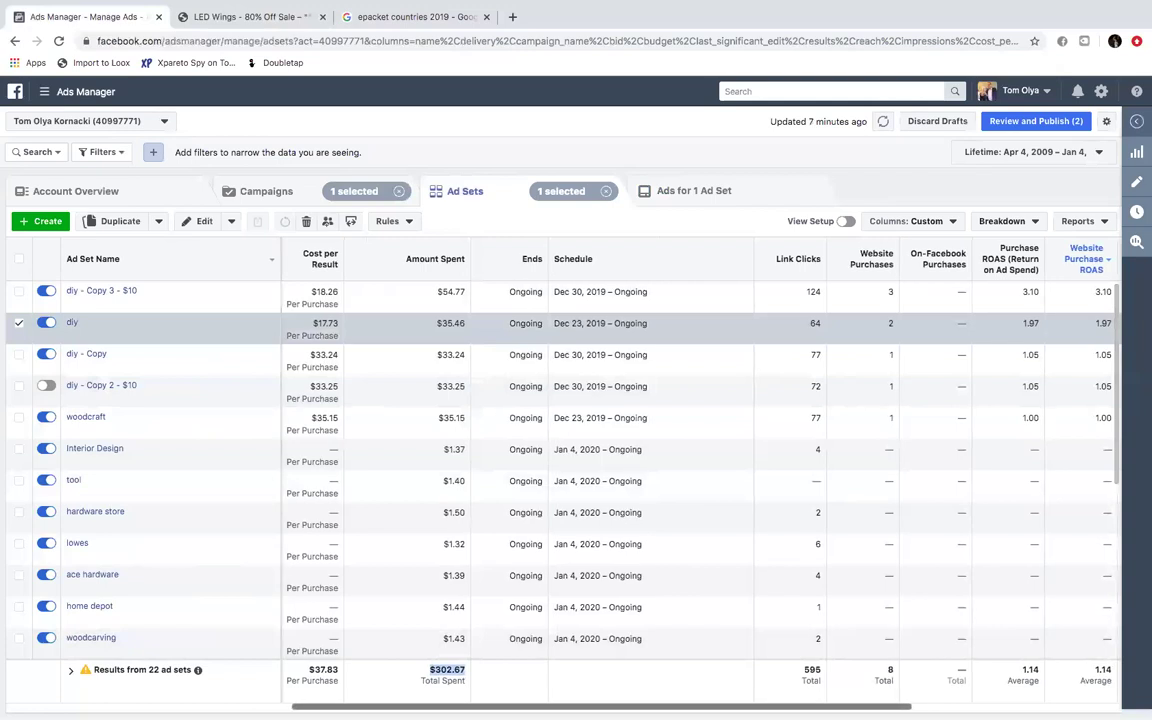
scroll(836, 612, right, 5)
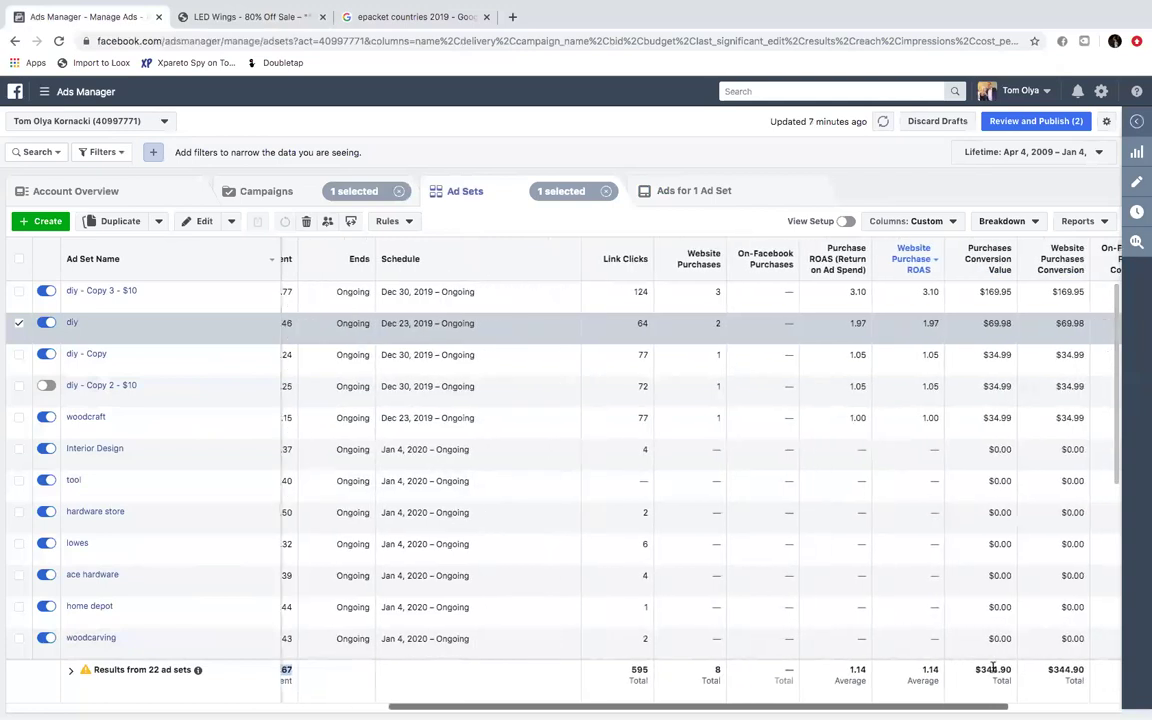
drag(975, 669, 1012, 673)
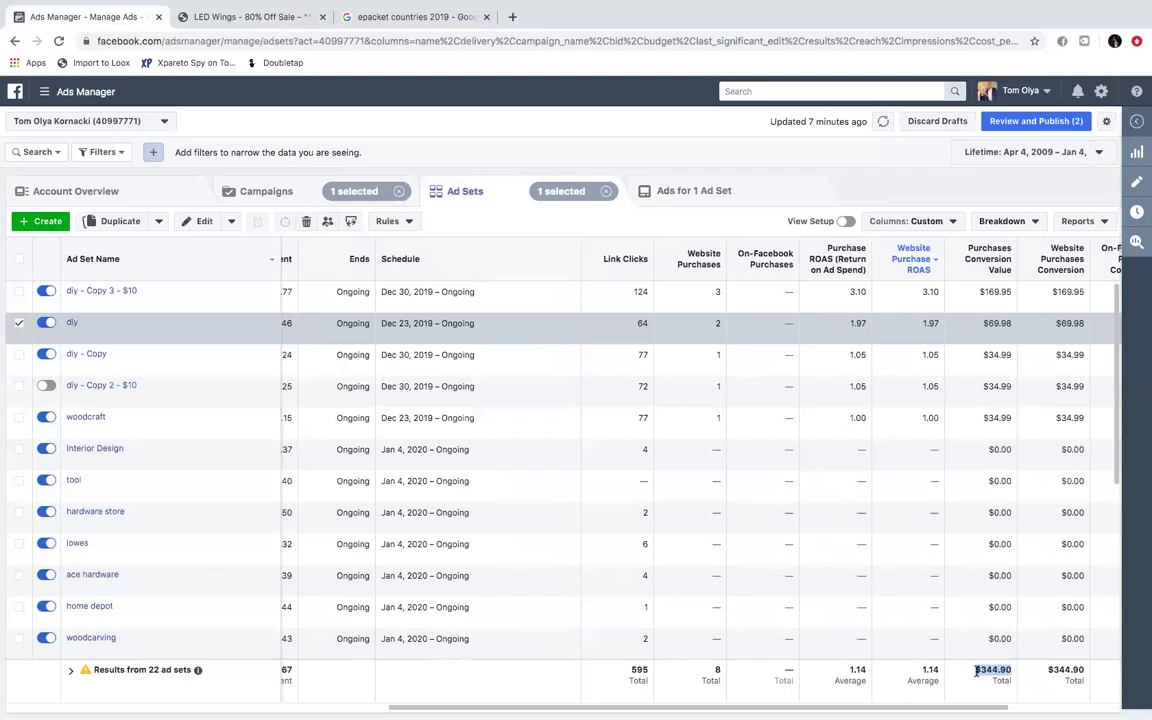
Step: Open the ad sets of the "Conversions $100 - CBO VC LAA" campaign and review the "US - 18+" ad set's results and spend
click(266, 193)
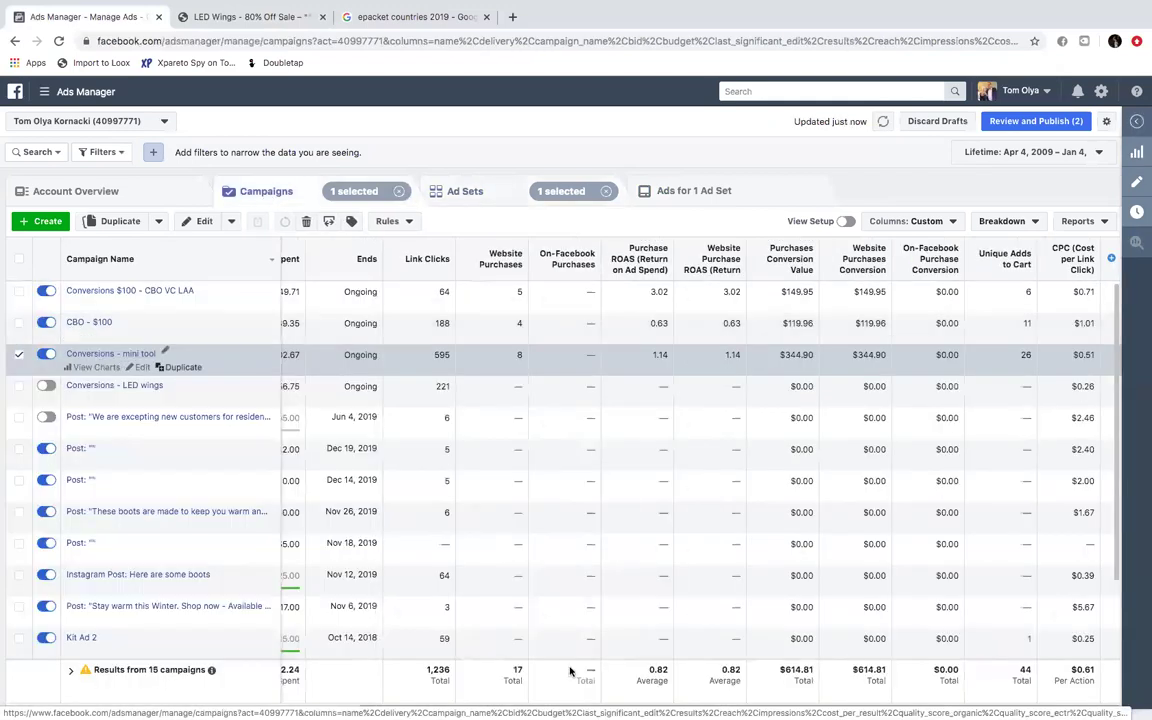
scroll(600, 450, left, 10)
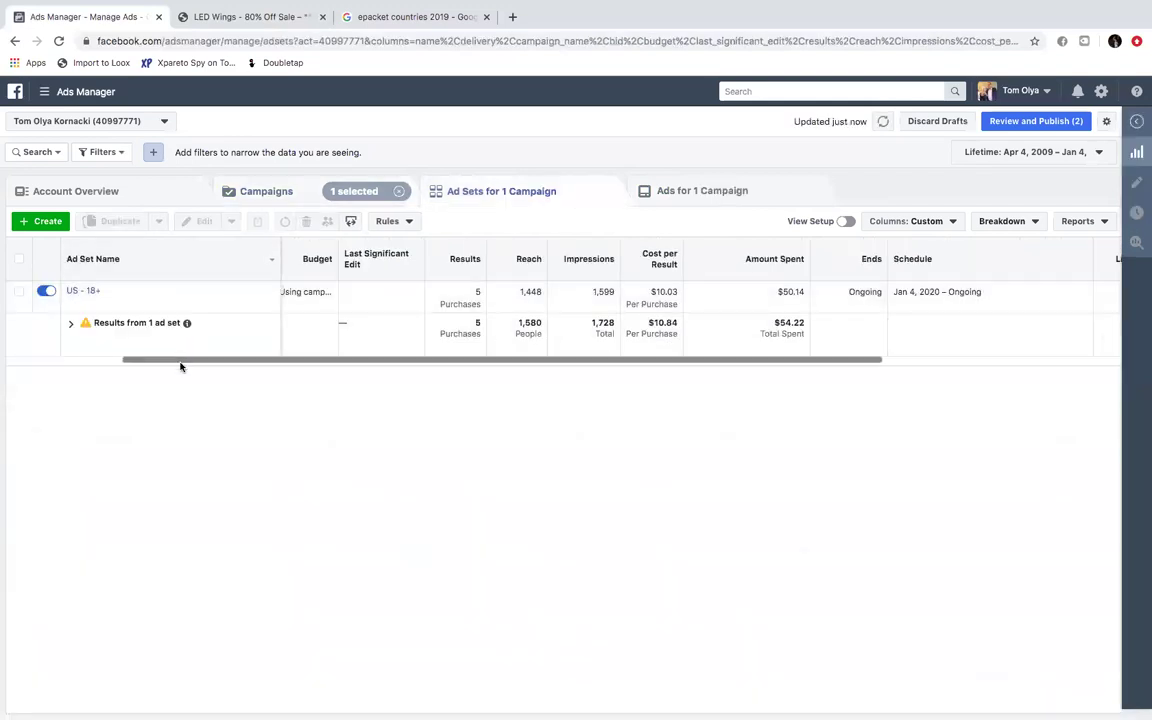
scroll(200, 365, right, 3)
drag(227, 362, 260, 362)
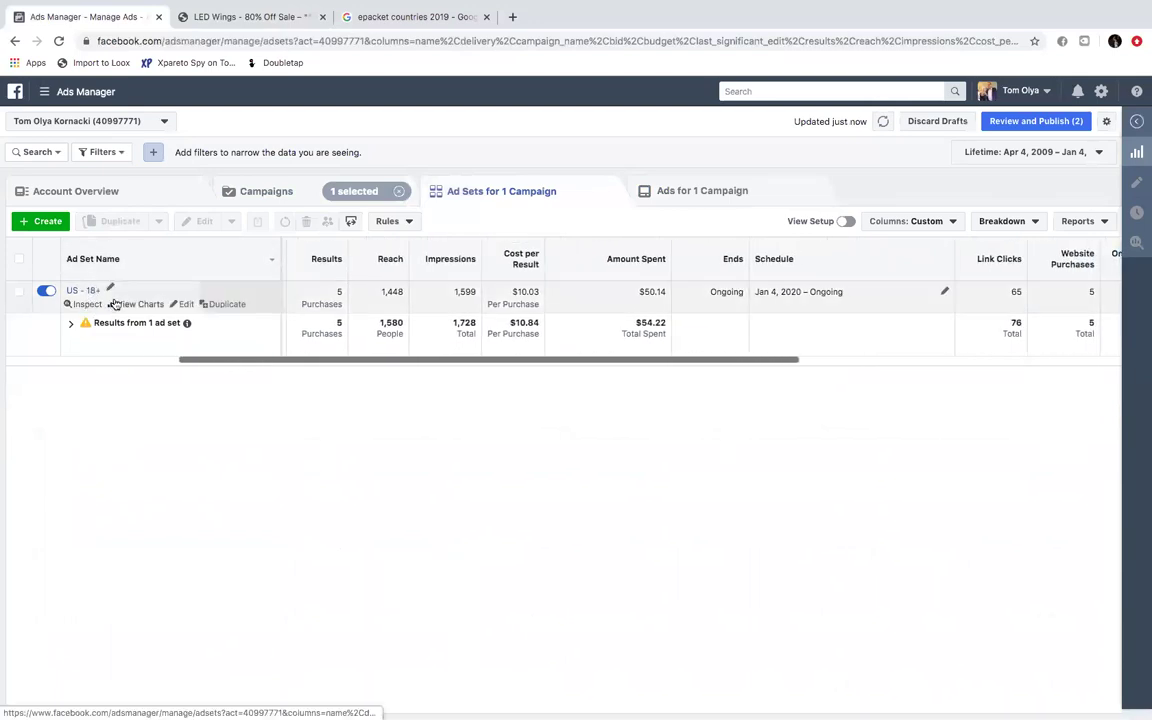
drag(193, 363, 64, 360)
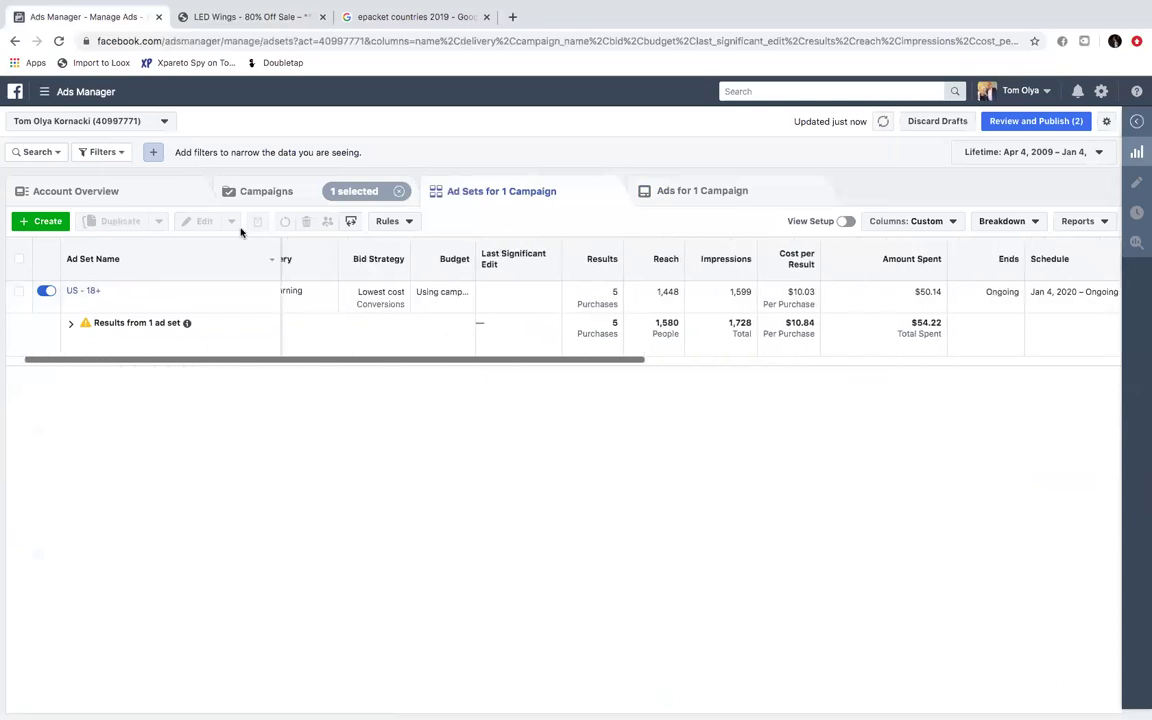
Step: Return to the campaigns, reopen "Conversions $100 - CBO VC LAA" and examine the "US - 18+" ad set's cost per result, ROAS and conversion value
click(264, 193)
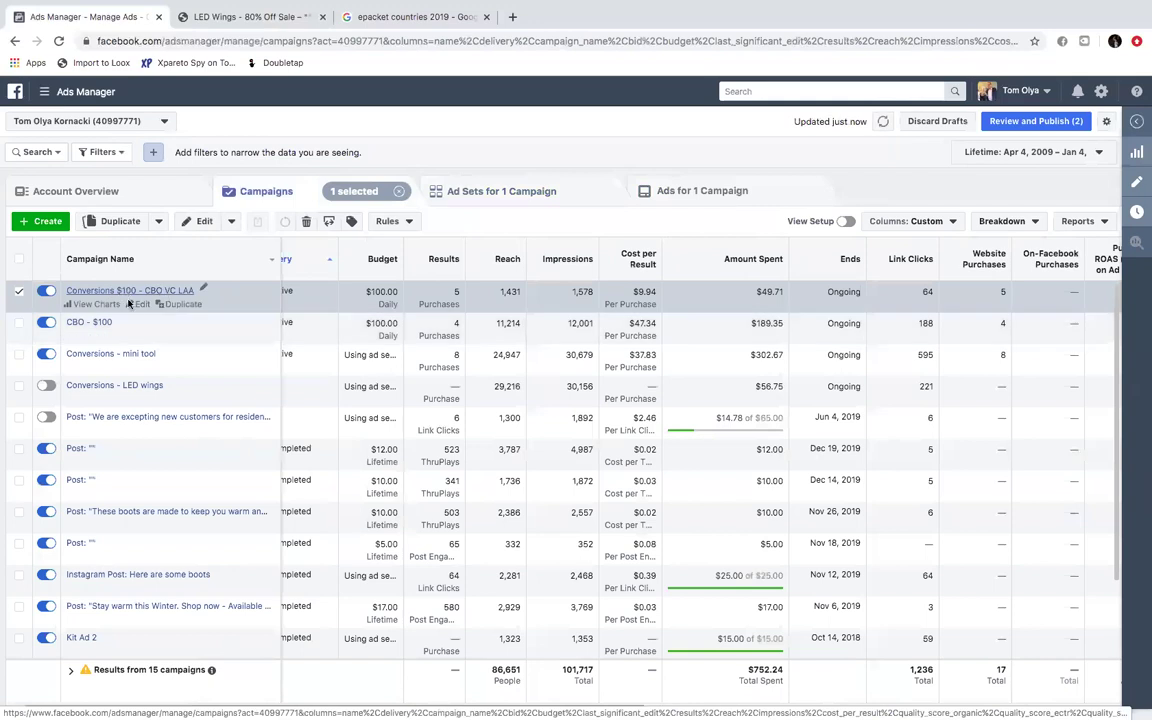
click(165, 291)
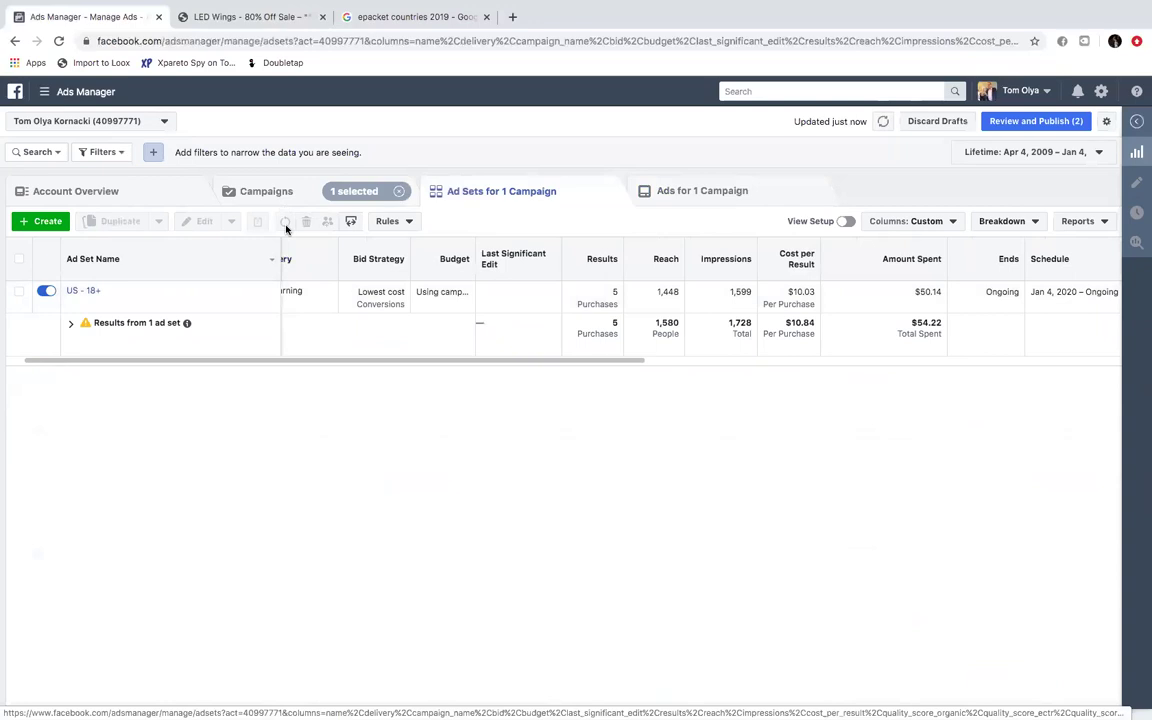
drag(378, 364, 612, 362)
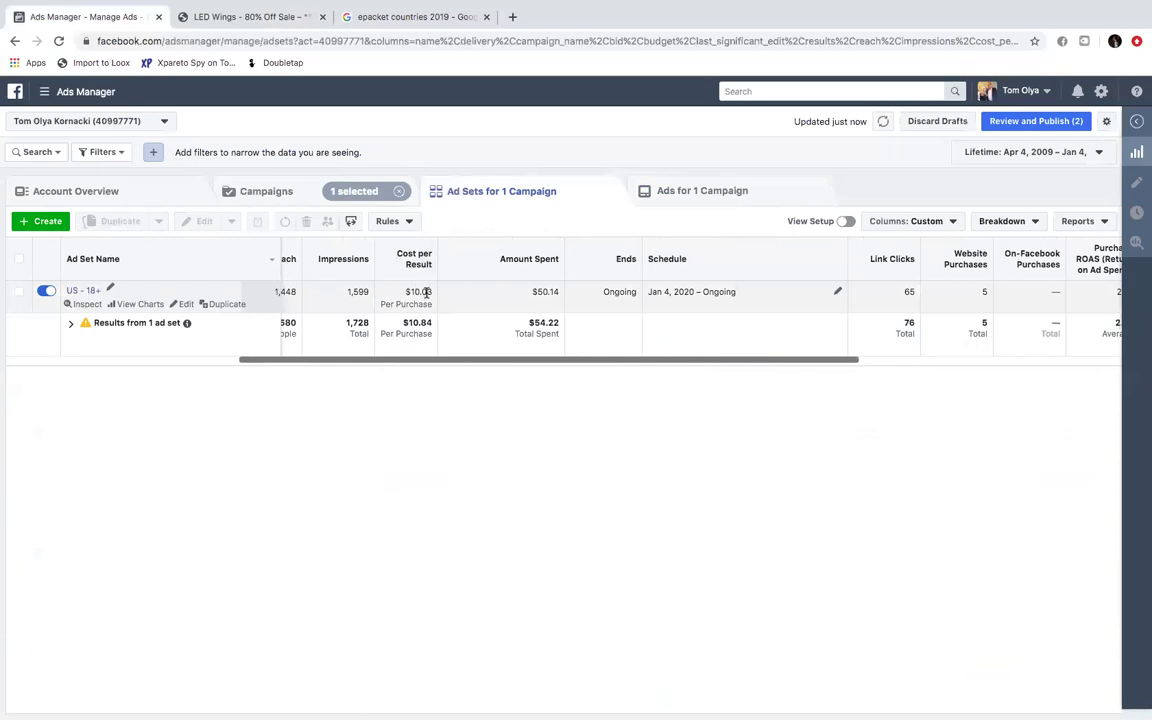
drag(581, 358, 733, 363)
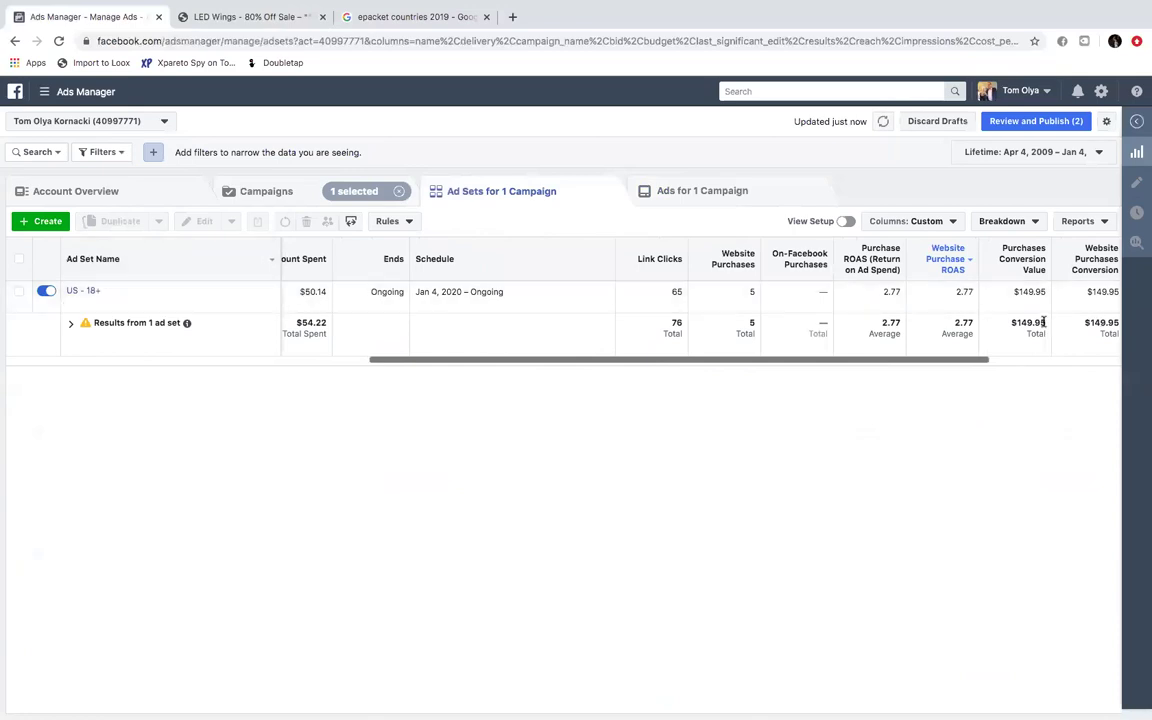
drag(545, 363, 216, 391)
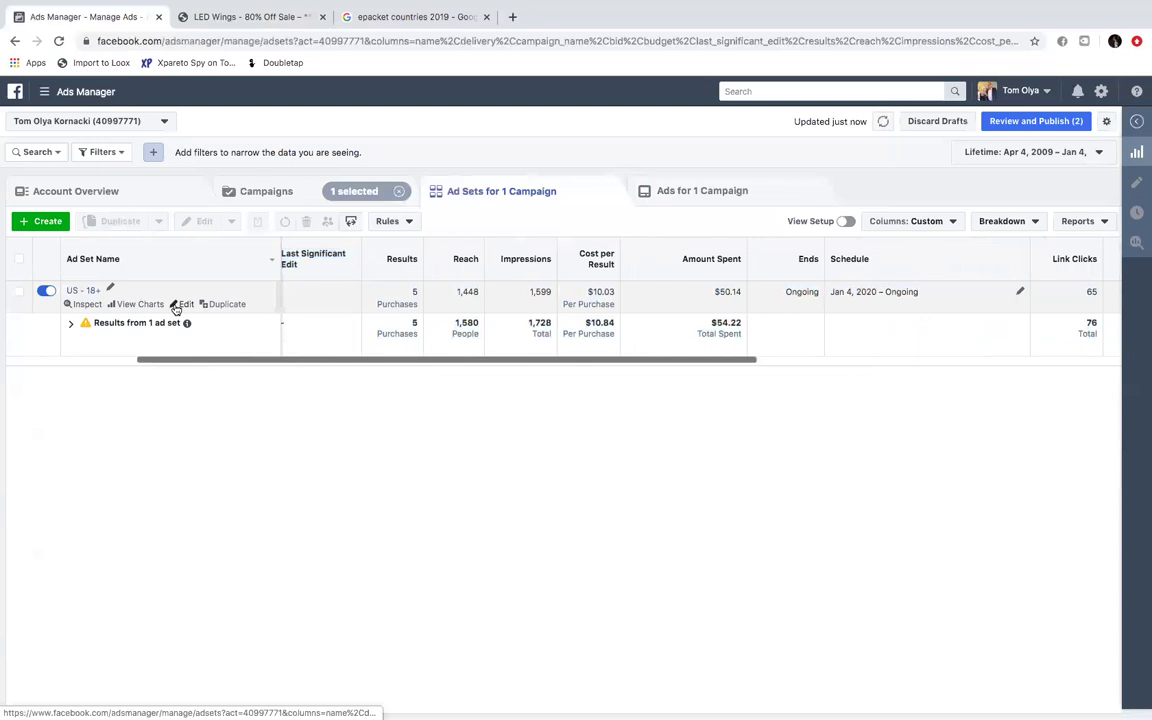
Step: Open the "US - 18+" ad set for editing and start a new custom audience with Website as its source
click(184, 304)
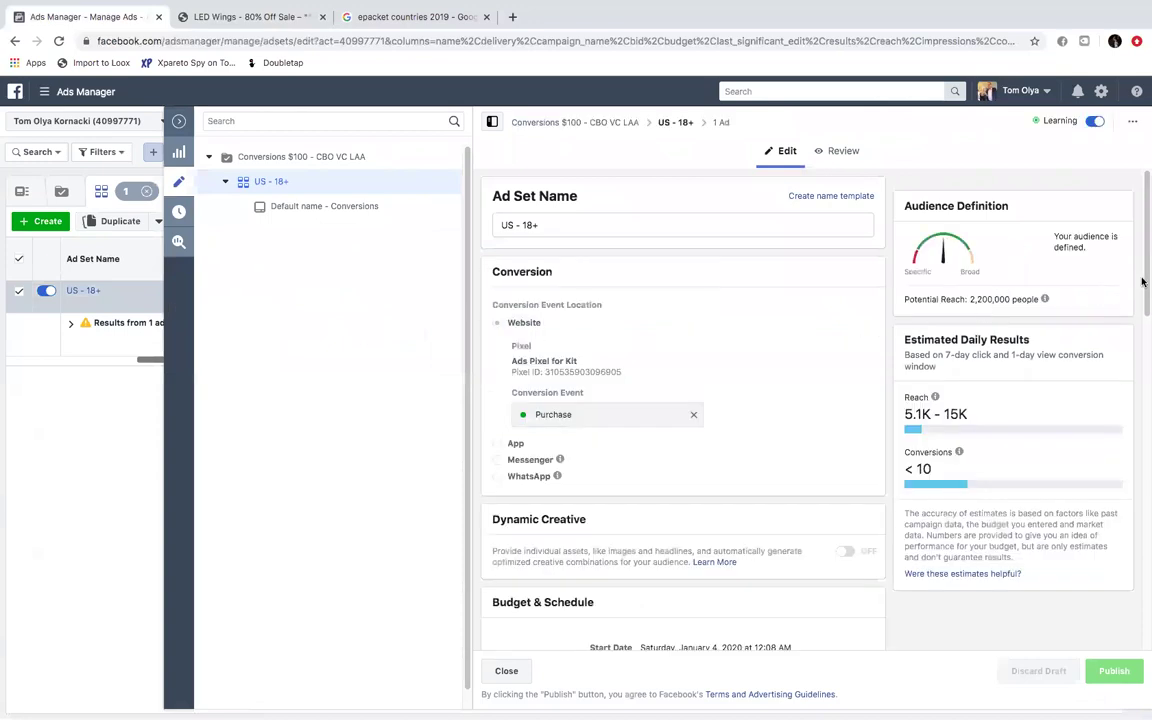
drag(1143, 290, 1144, 463)
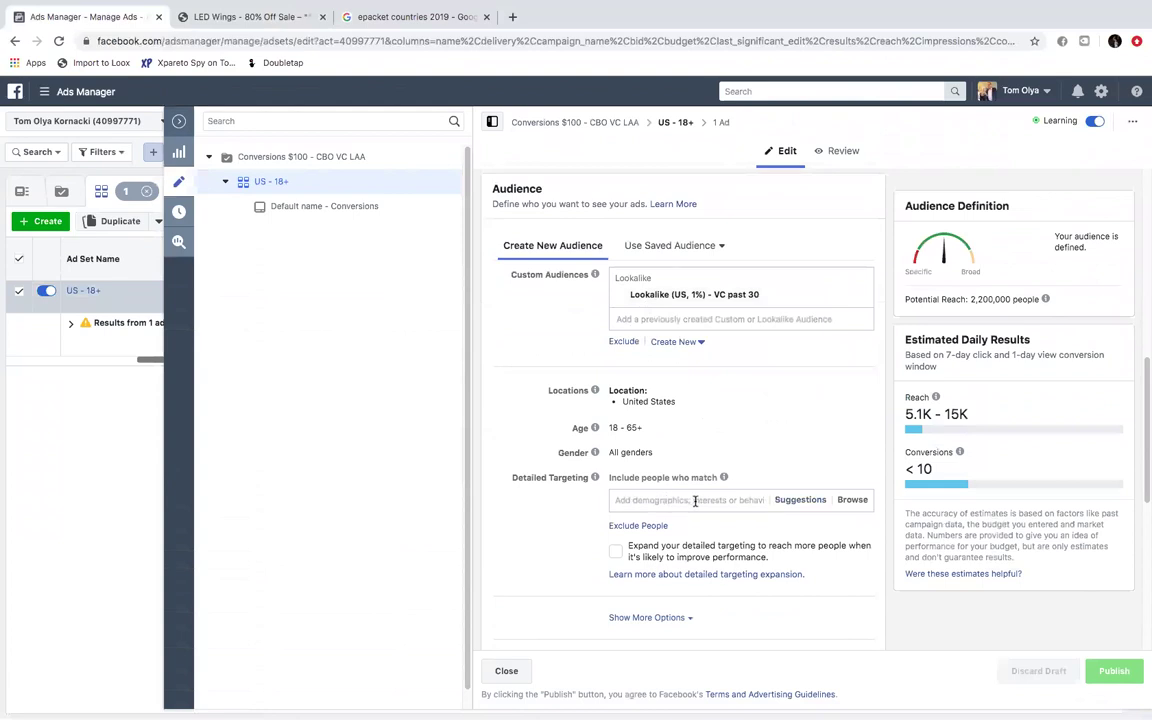
click(674, 342)
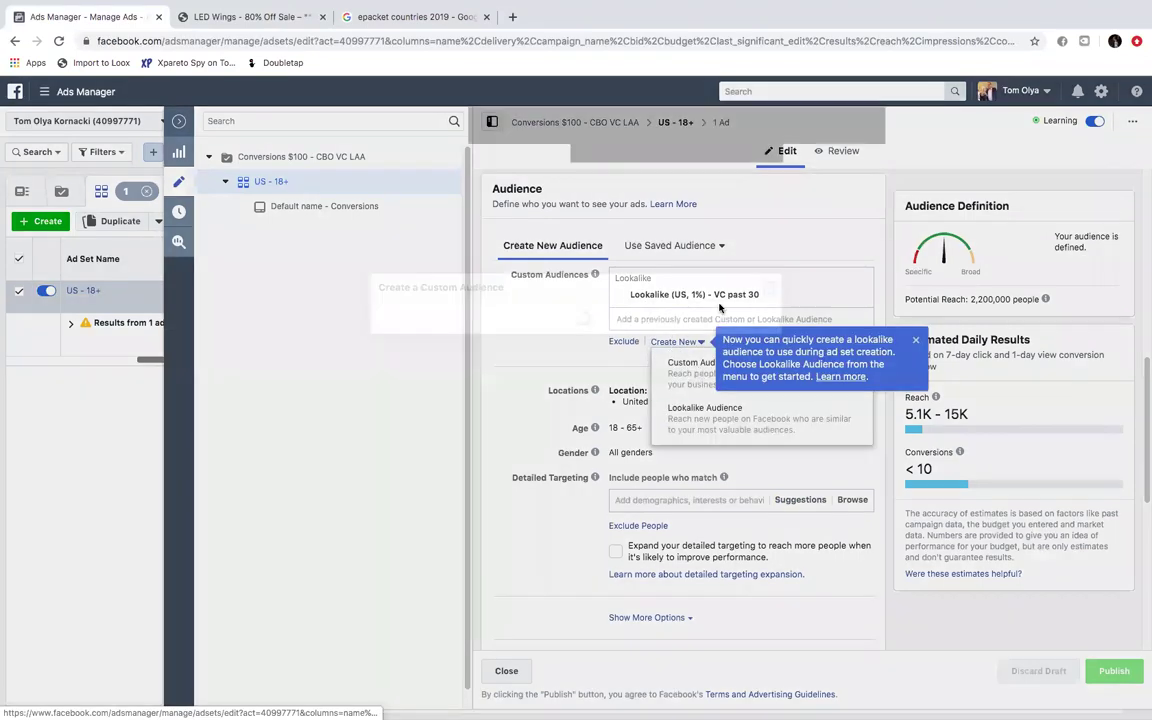
click(699, 369)
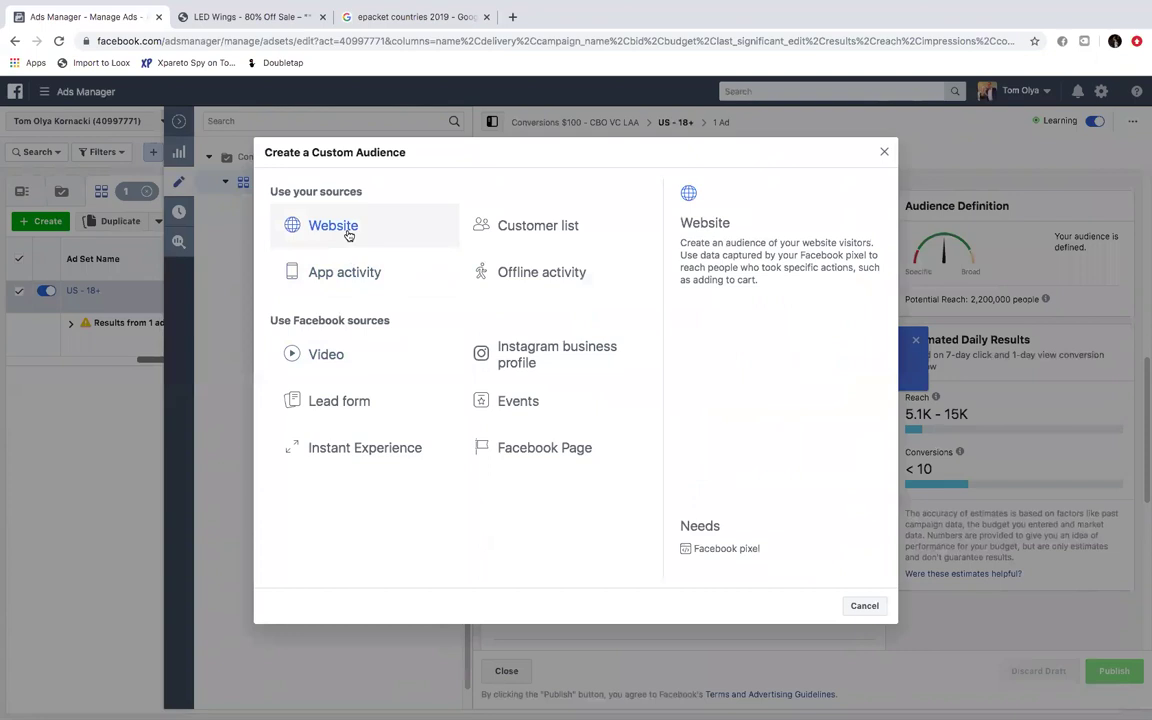
key(Escape)
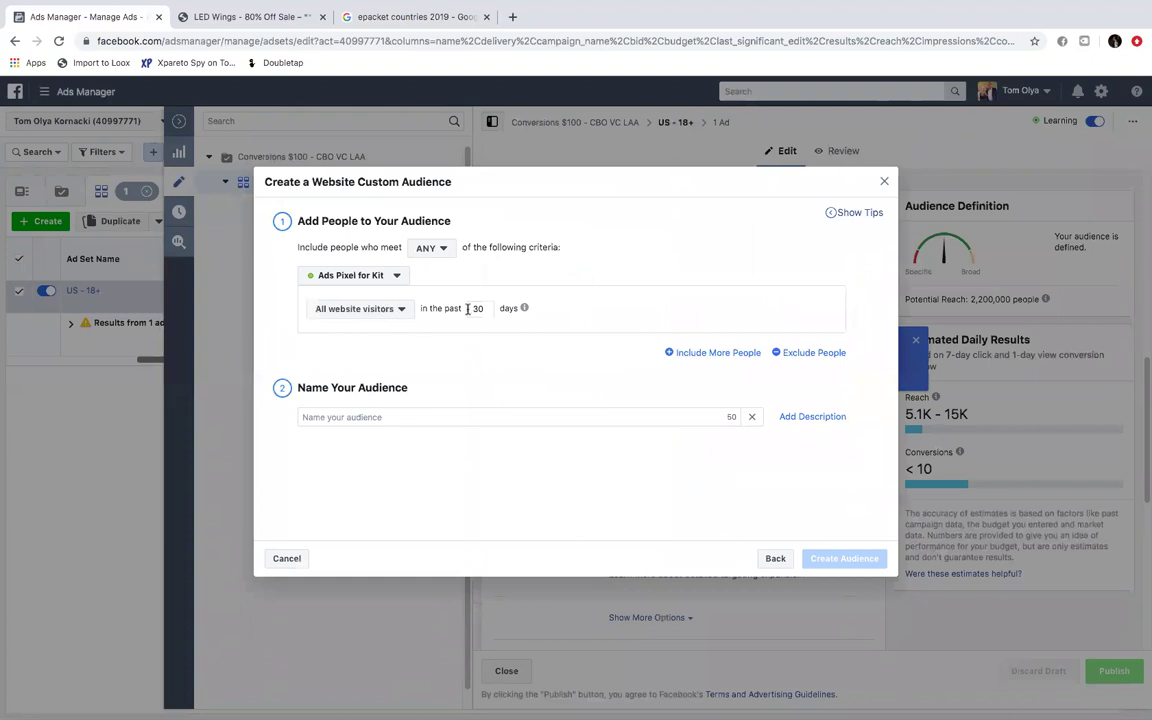
Step: Create the website custom audience from ViewContent events in the past 30 days, named "VC past 30"
mouse_move(520, 312)
click(389, 312)
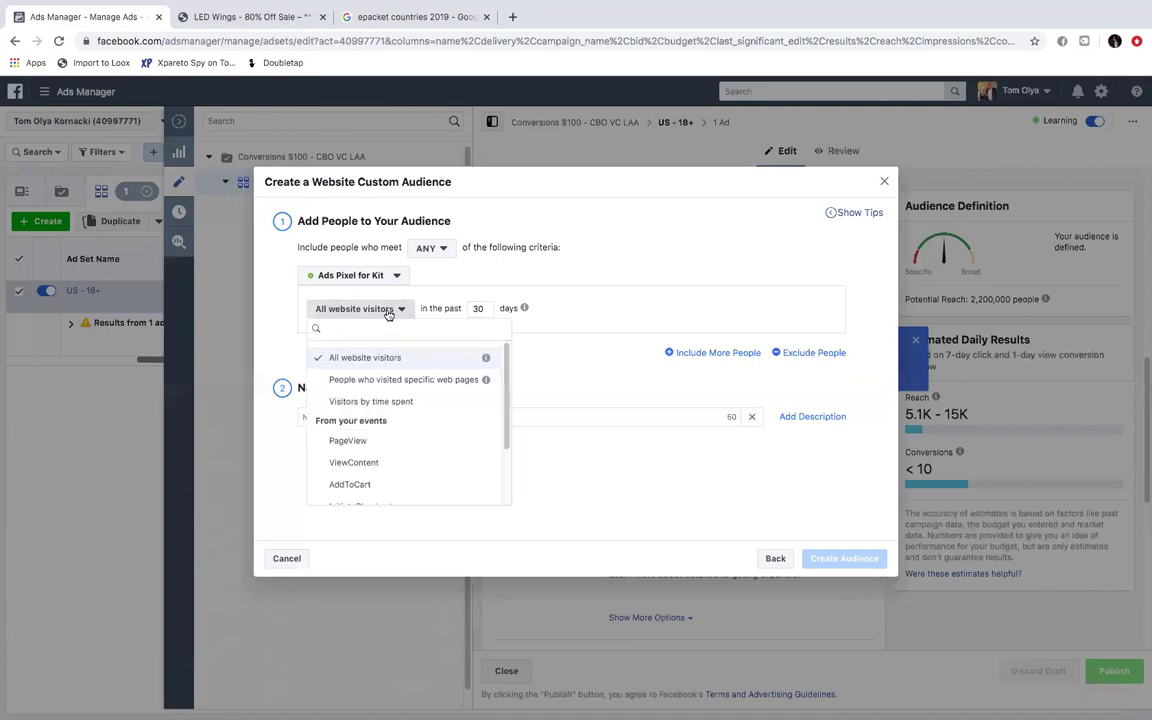
scroll(334, 366, down, 2)
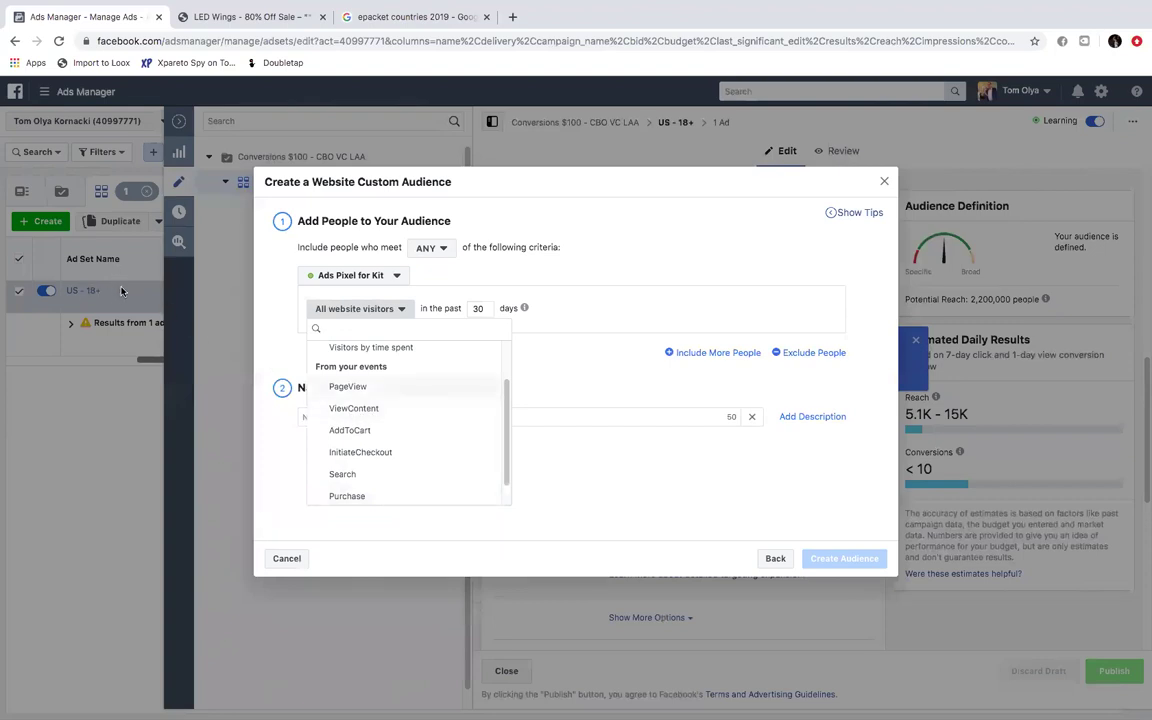
click(387, 410)
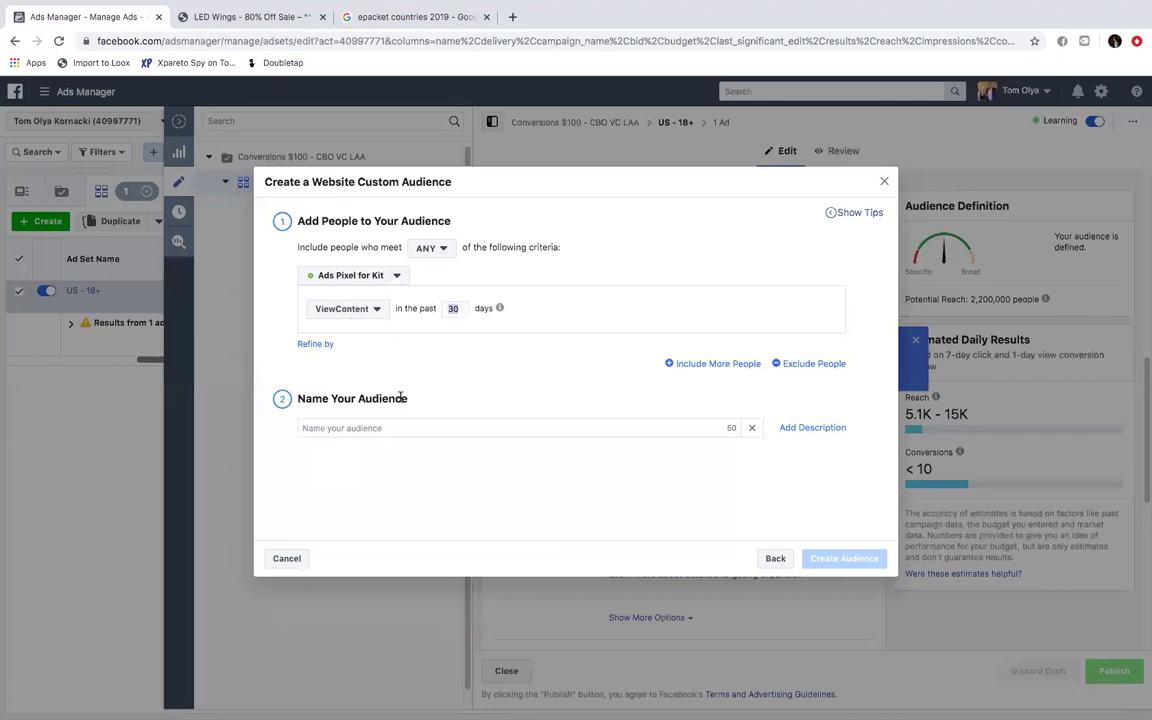
click(402, 429)
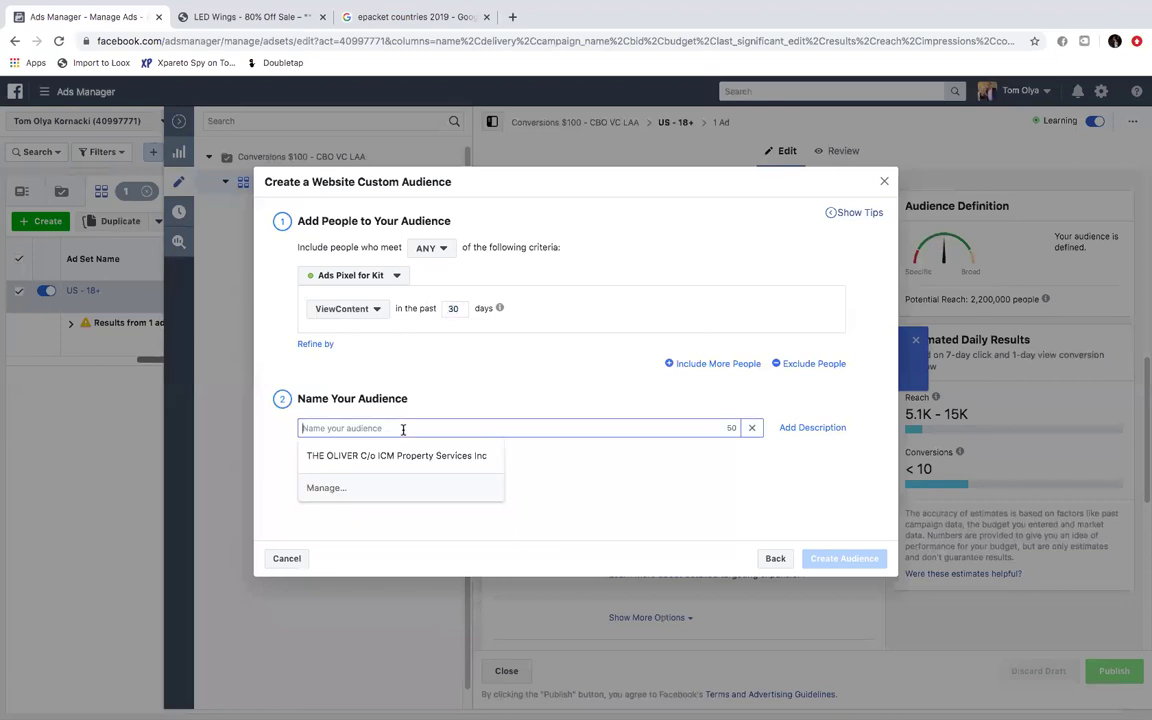
text(VC past 30)
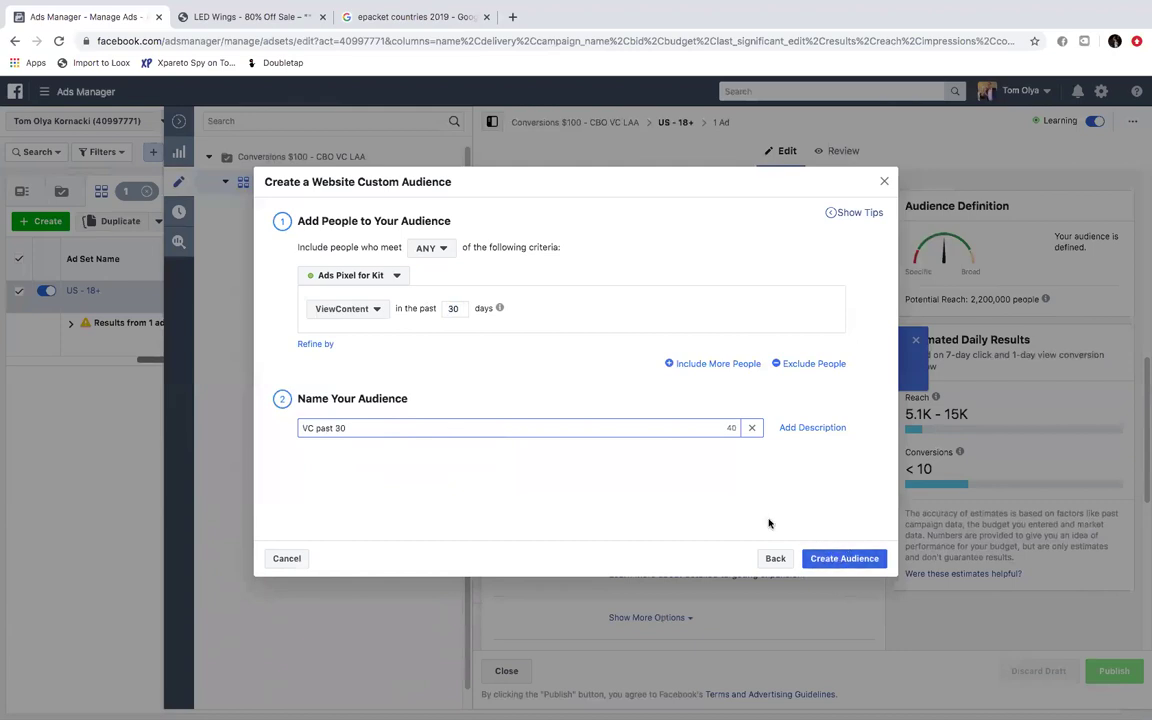
click(829, 564)
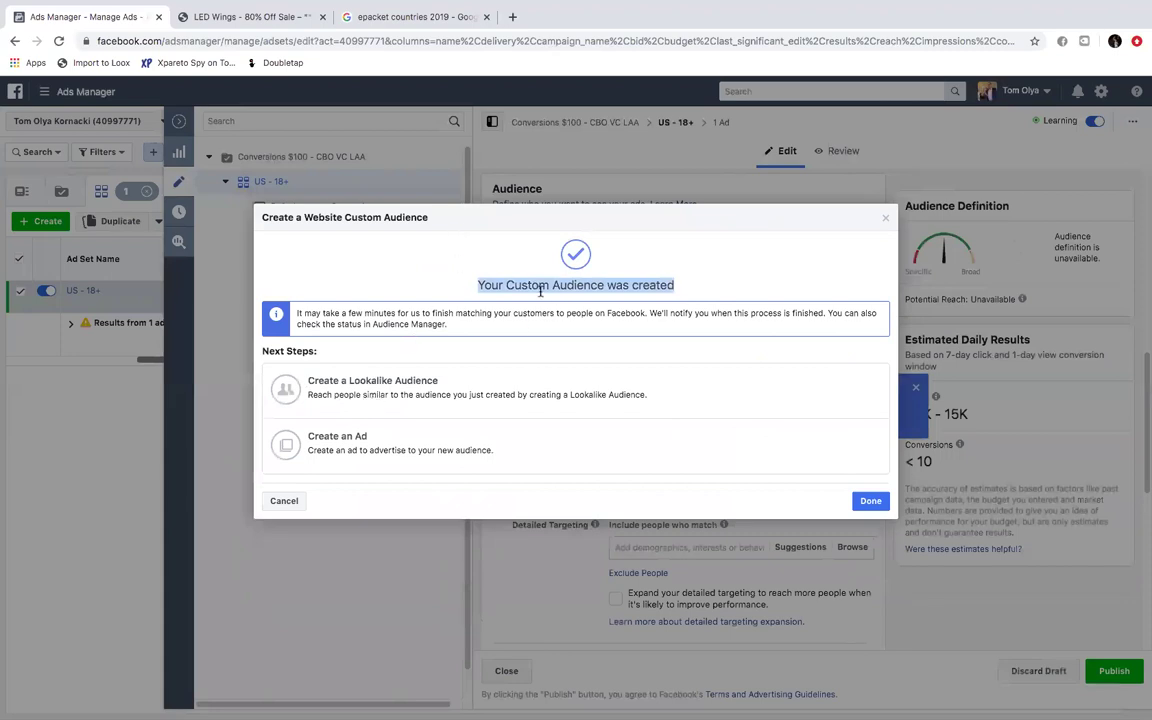
Step: Start a lookalike audience from the new custom audience and review its source and audience location
drag(481, 286, 658, 286)
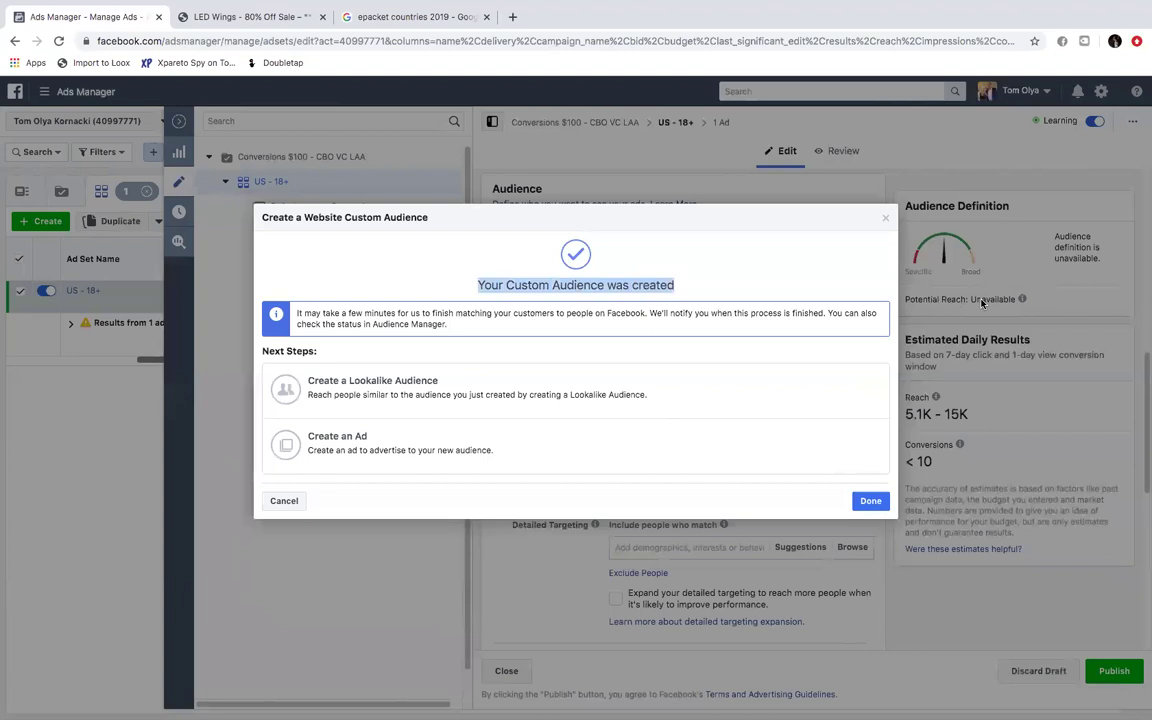
click(529, 258)
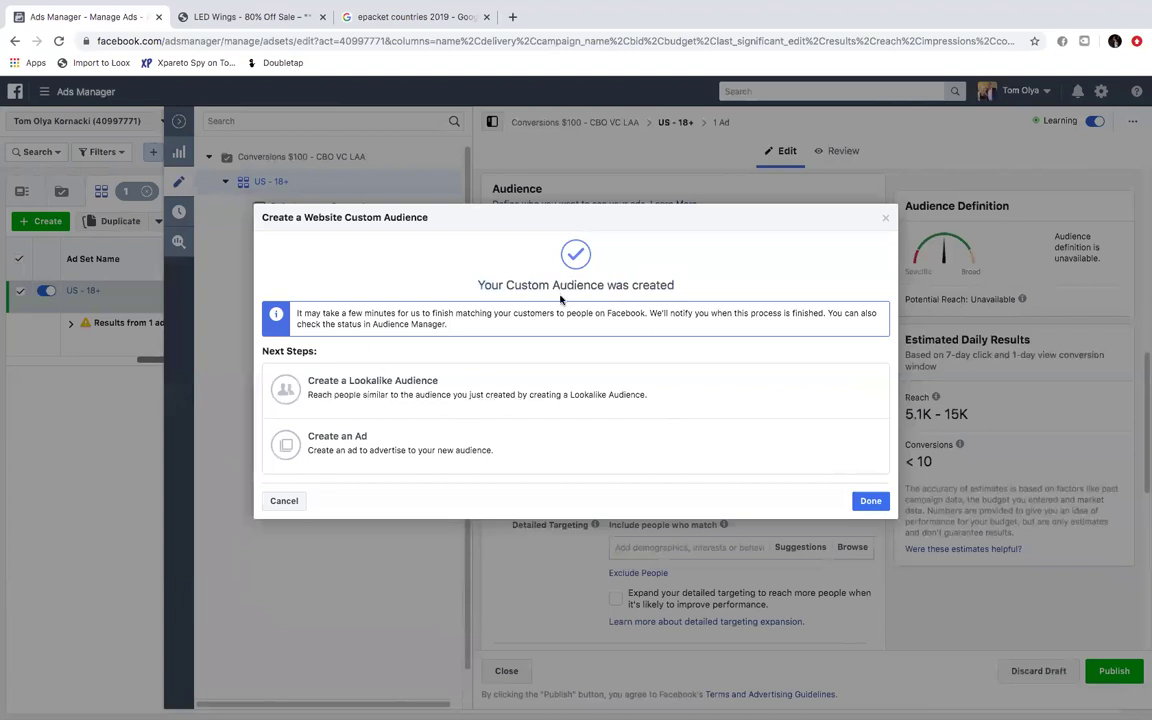
drag(477, 289, 675, 290)
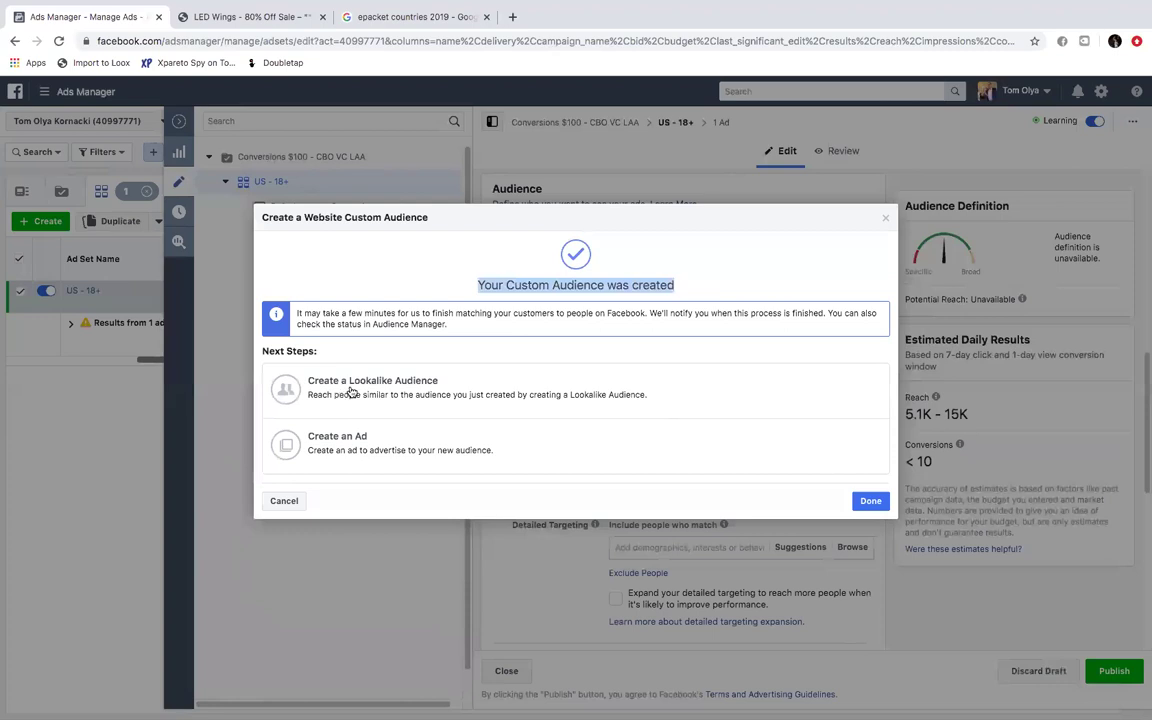
drag(505, 285, 676, 288)
click(325, 392)
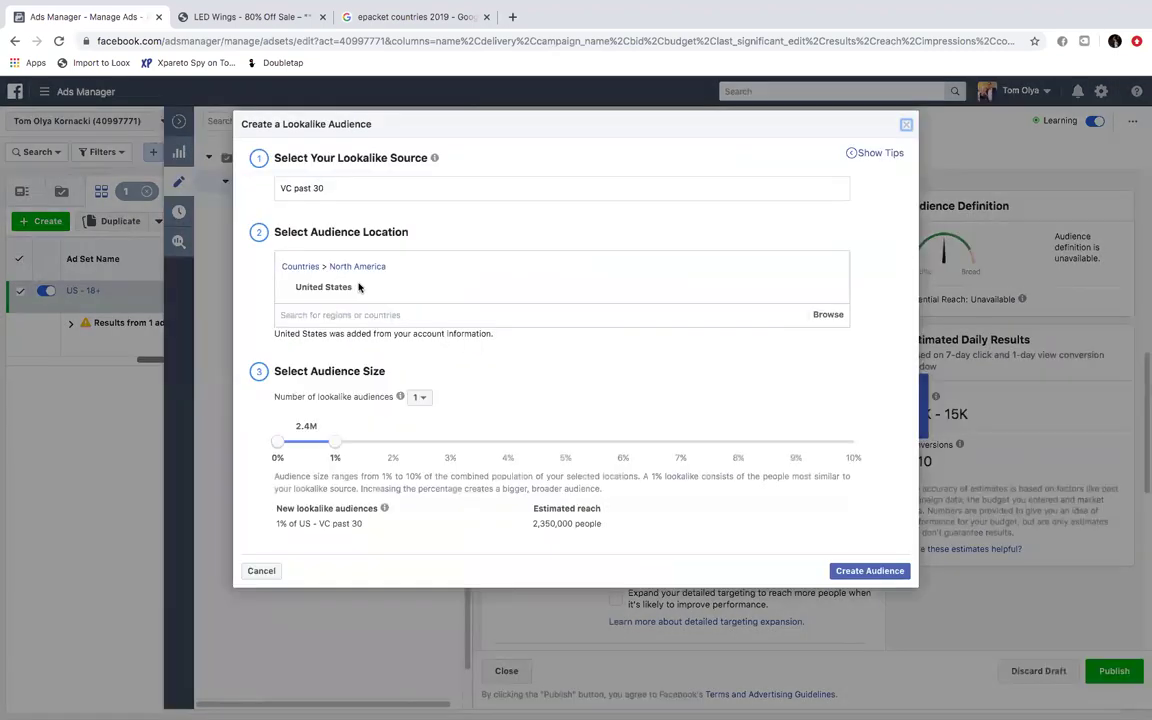
click(329, 189)
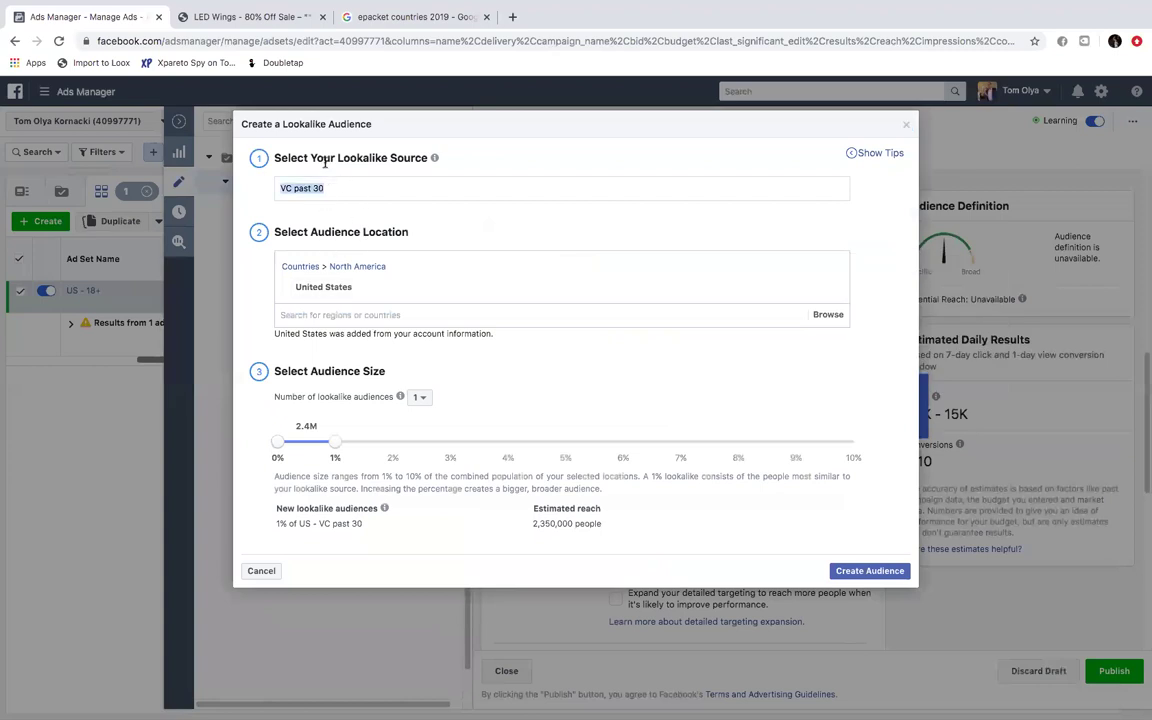
click(263, 199)
mouse_move(342, 288)
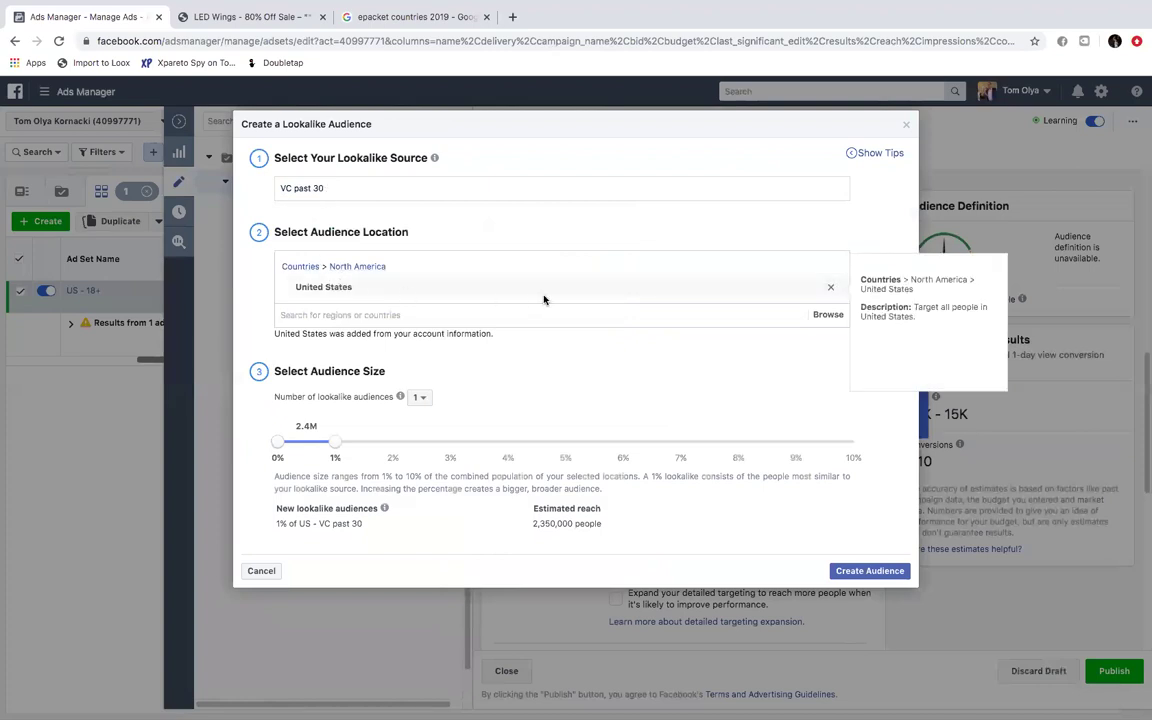
Step: Set the number of lookalike audiences to 6 and create them from "VC past 30"
click(423, 402)
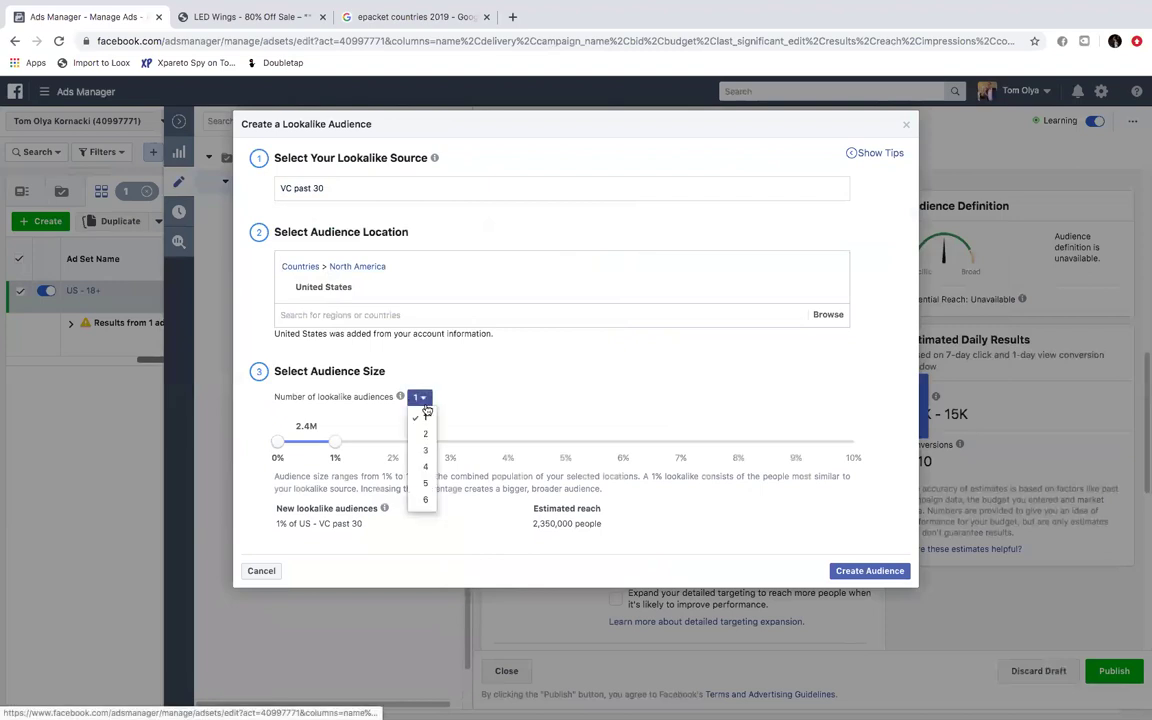
click(336, 474)
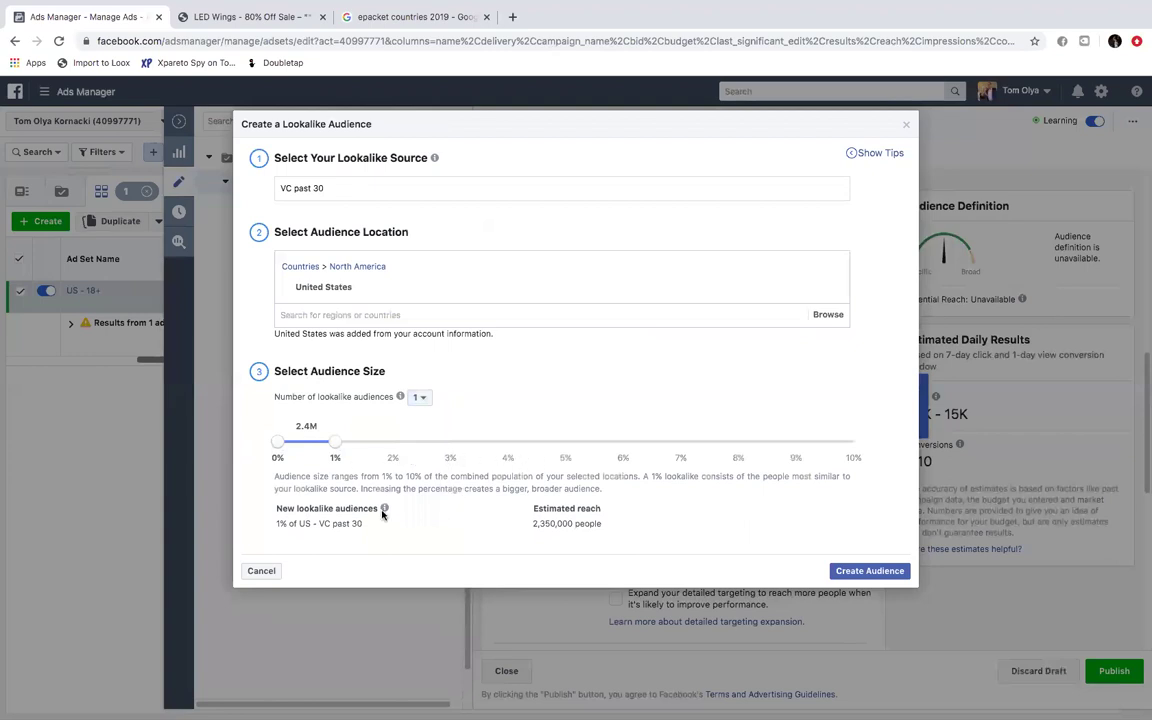
drag(316, 426, 296, 426)
click(401, 400)
click(418, 397)
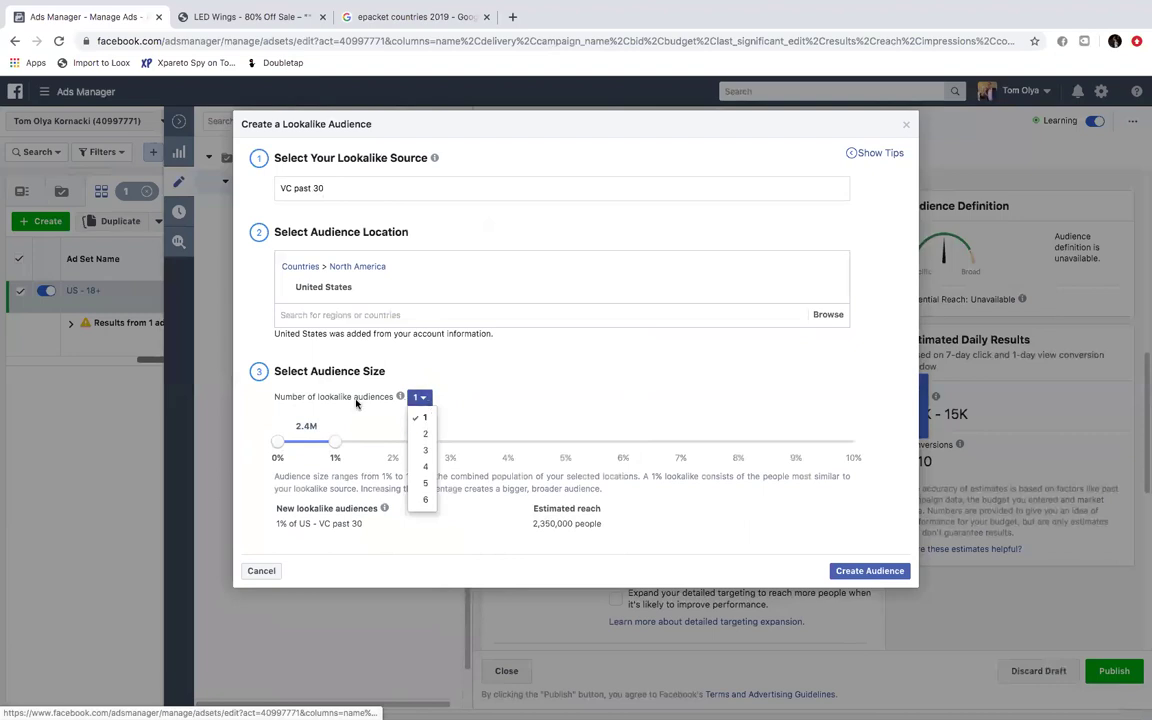
click(422, 500)
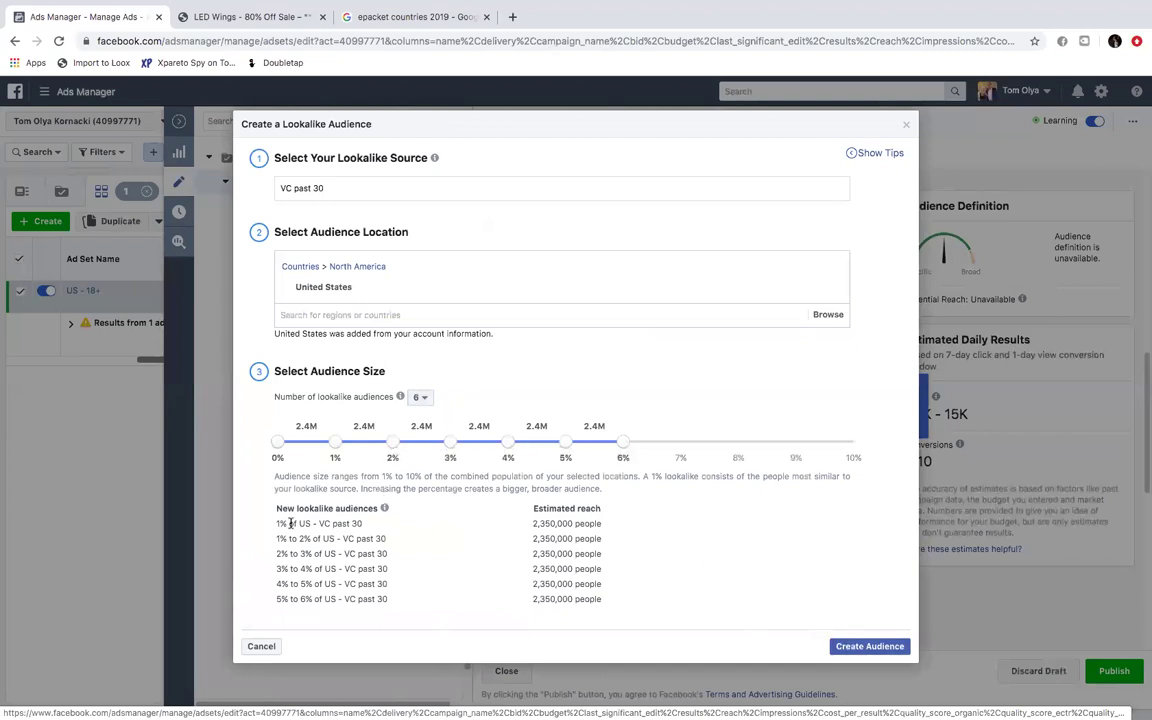
click(872, 647)
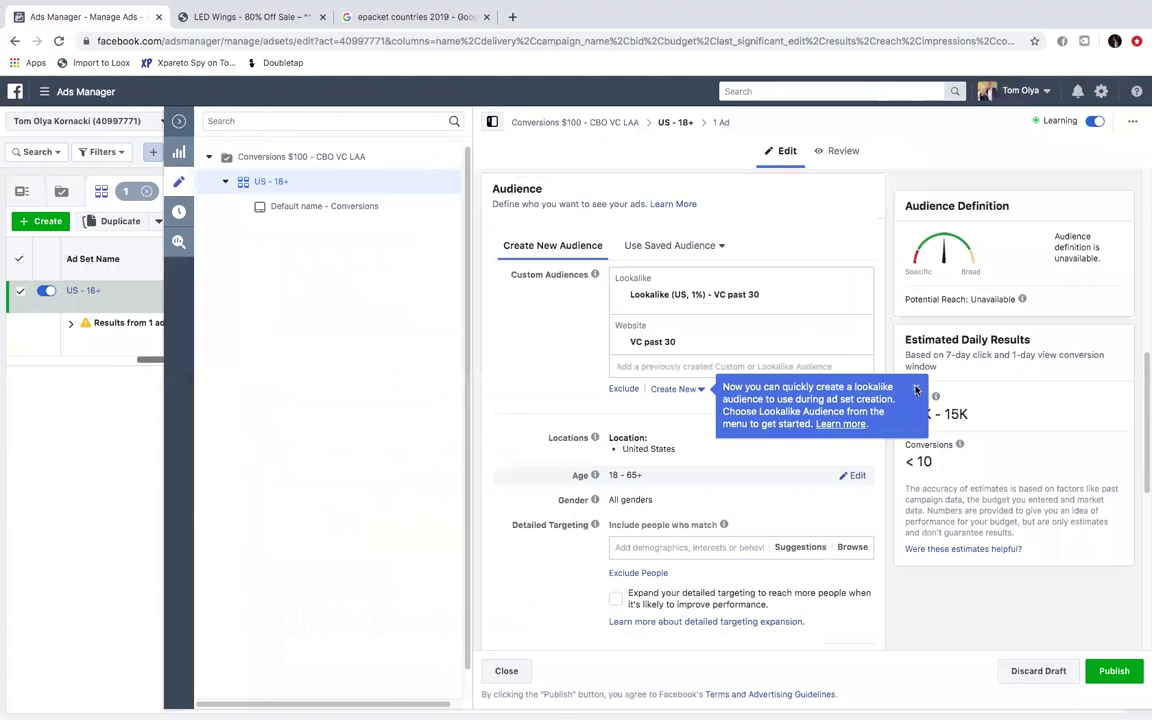
Step: Remove the "VC past 30" website audience and one duplicate "Lookalike (US, 1%) - VC past 30" from the ad set's custom audiences
click(918, 389)
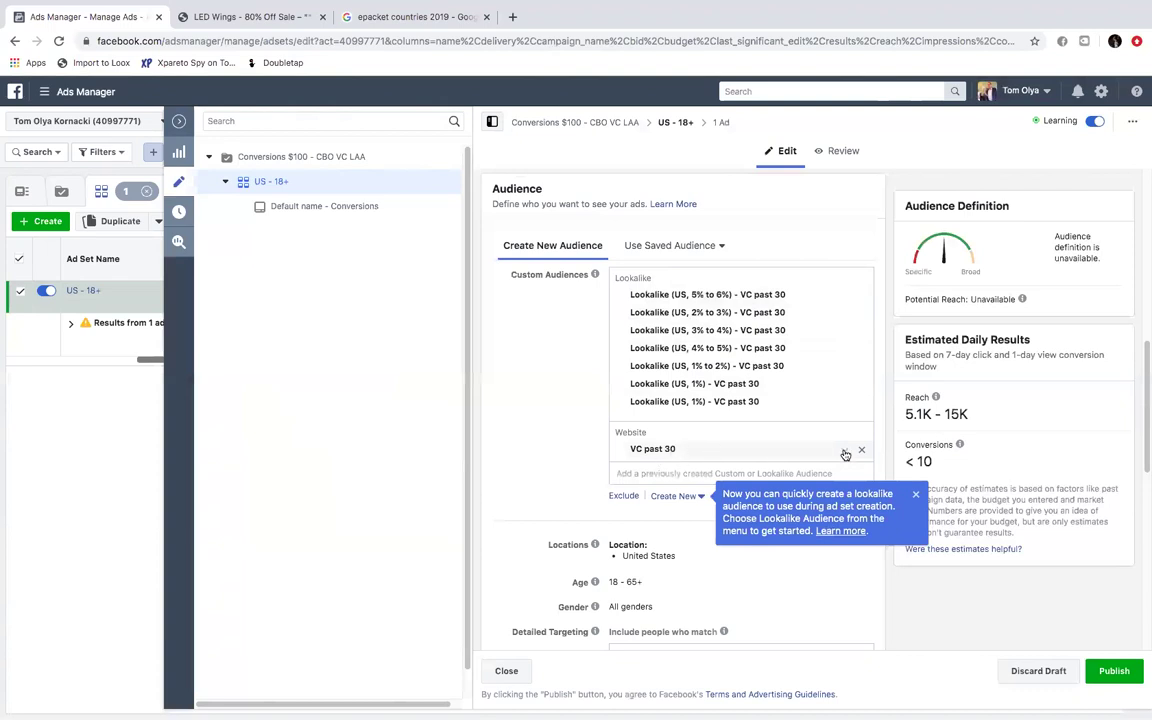
key(BackSpace)
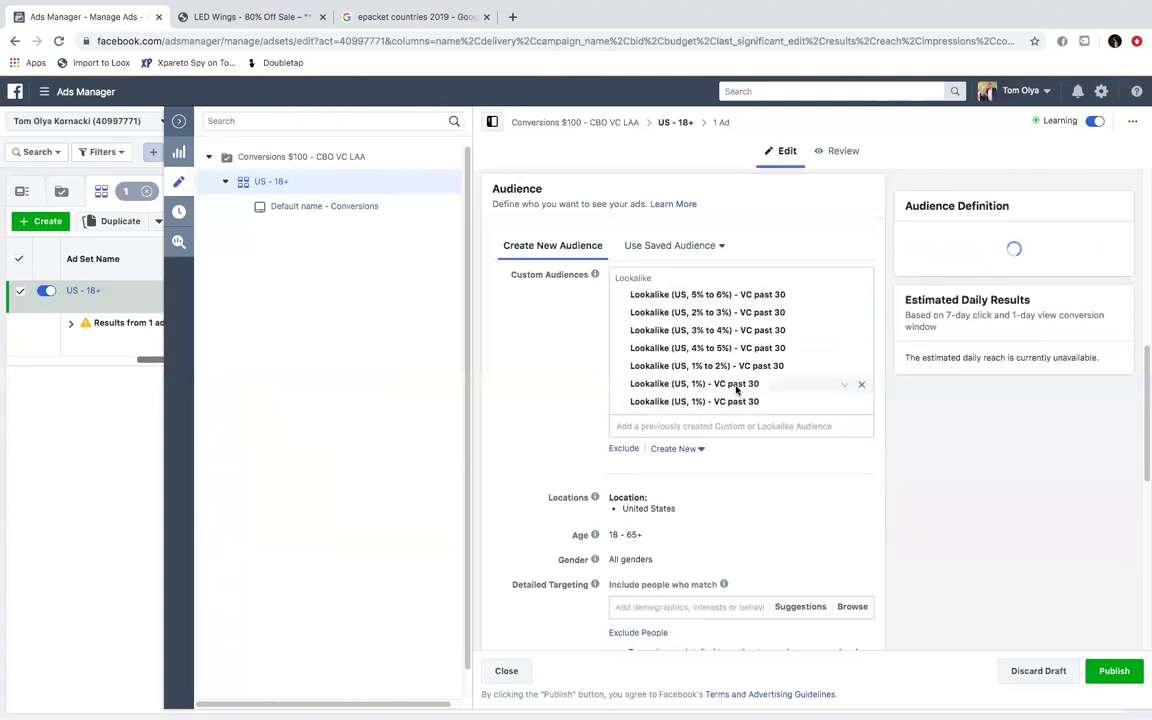
click(861, 403)
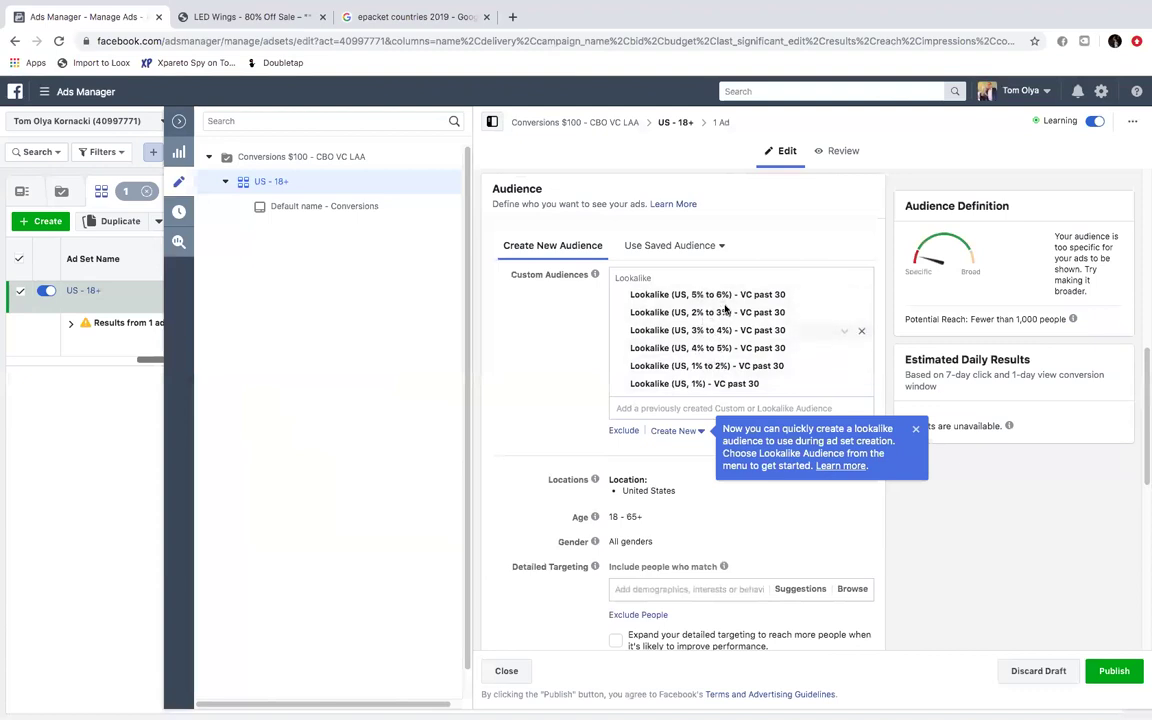
Step: Remove the 1% to 2%, 4% to 5%, 3% to 4%, 2% to 3% and 5% to 6% lookalikes from the ad set's custom audiences
click(862, 367)
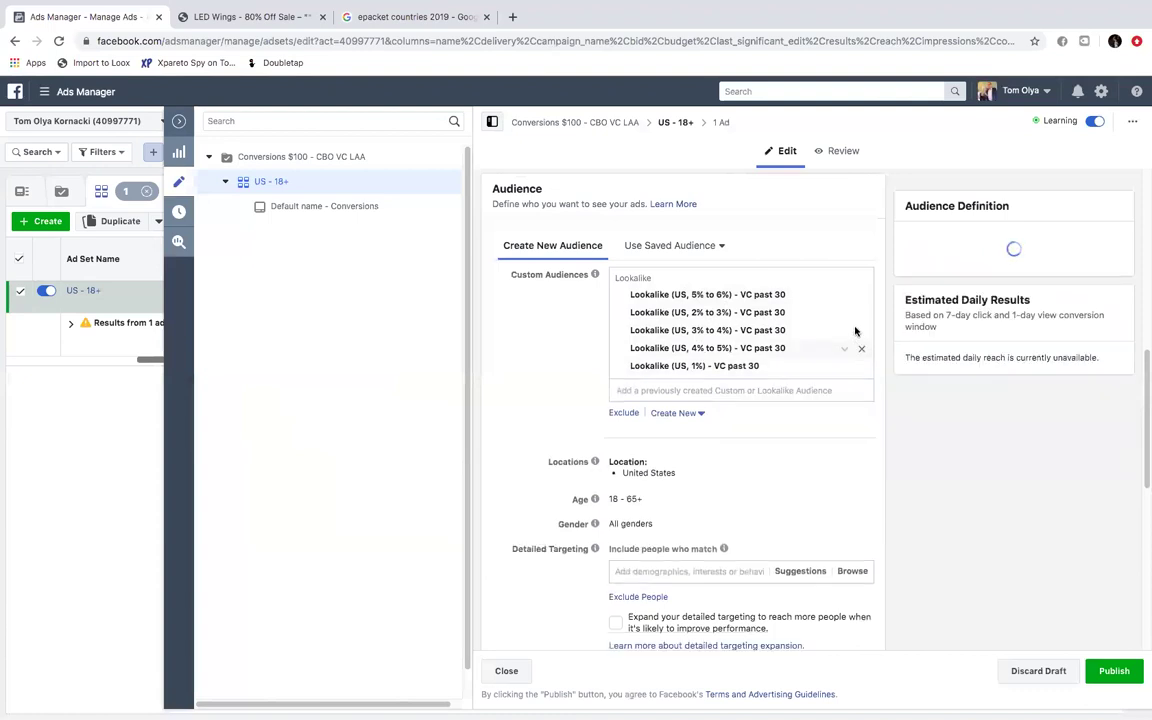
click(861, 346)
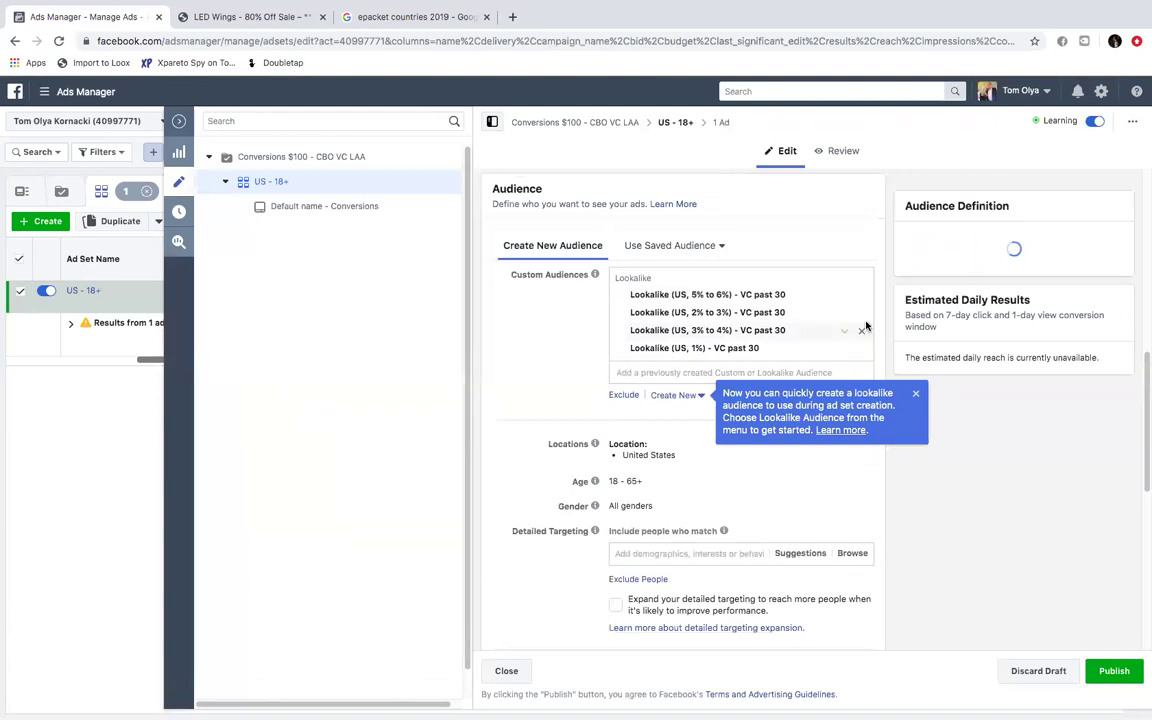
click(861, 329)
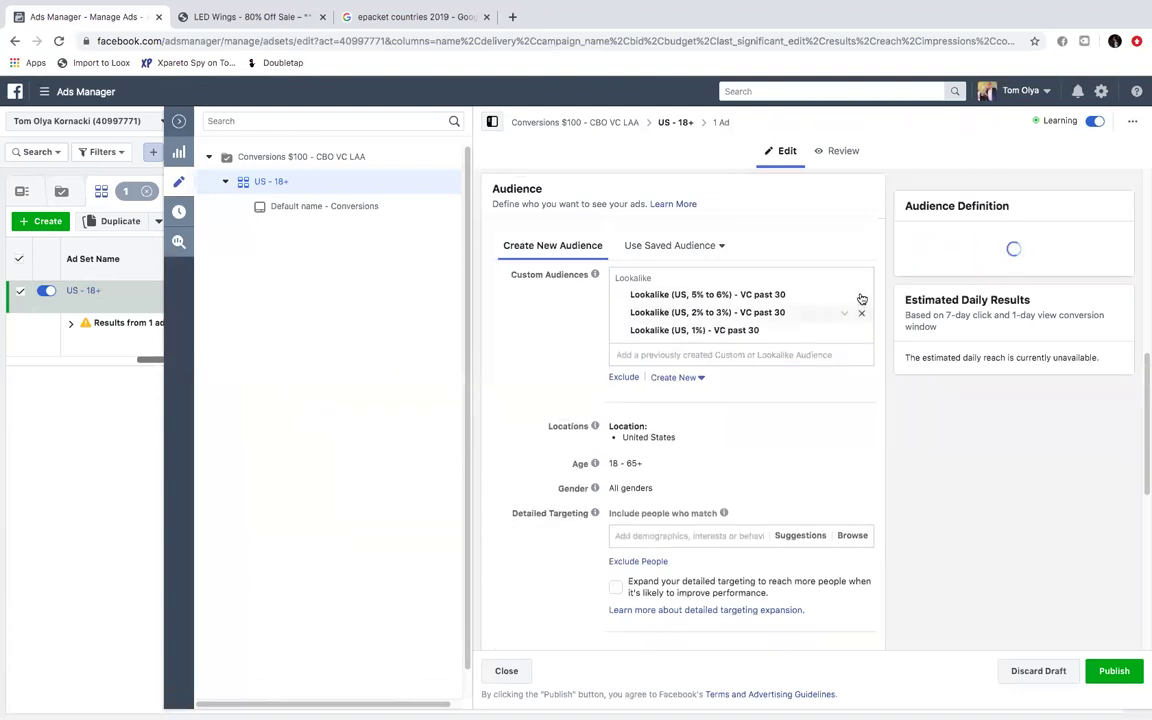
click(861, 310)
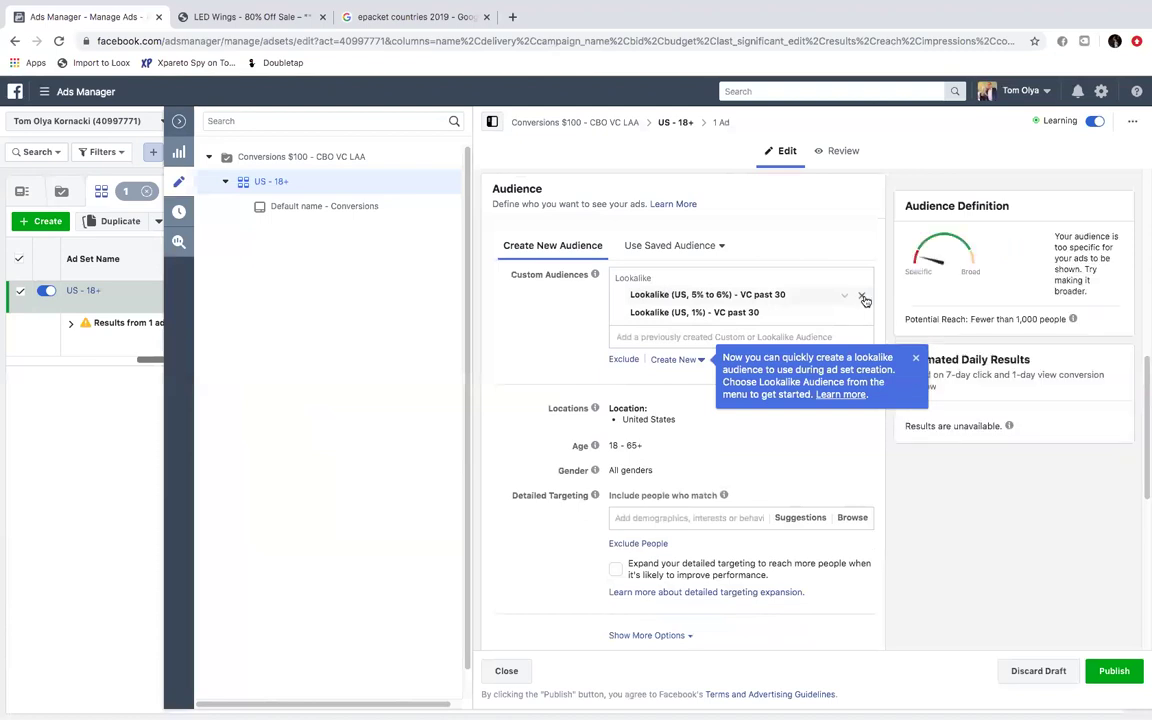
click(862, 297)
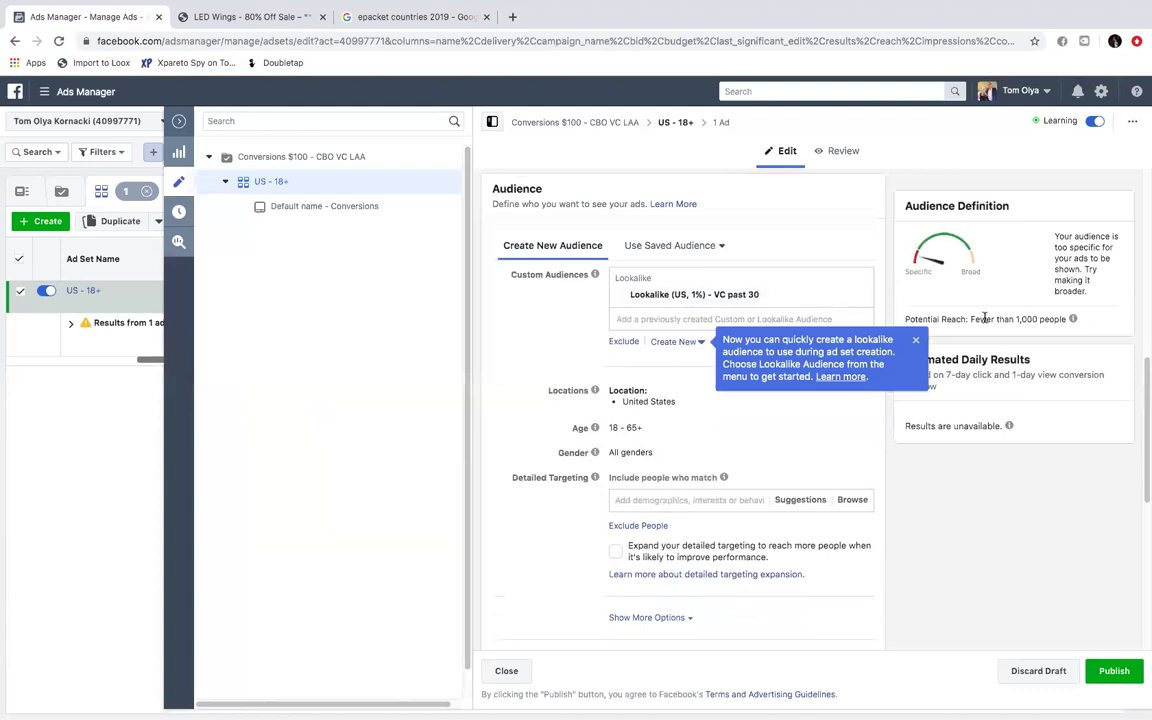
Step: Examine the audience definition and potential reach for the remaining 1% lookalike and look over the ad set's audience settings
scroll(690, 397, up, 2)
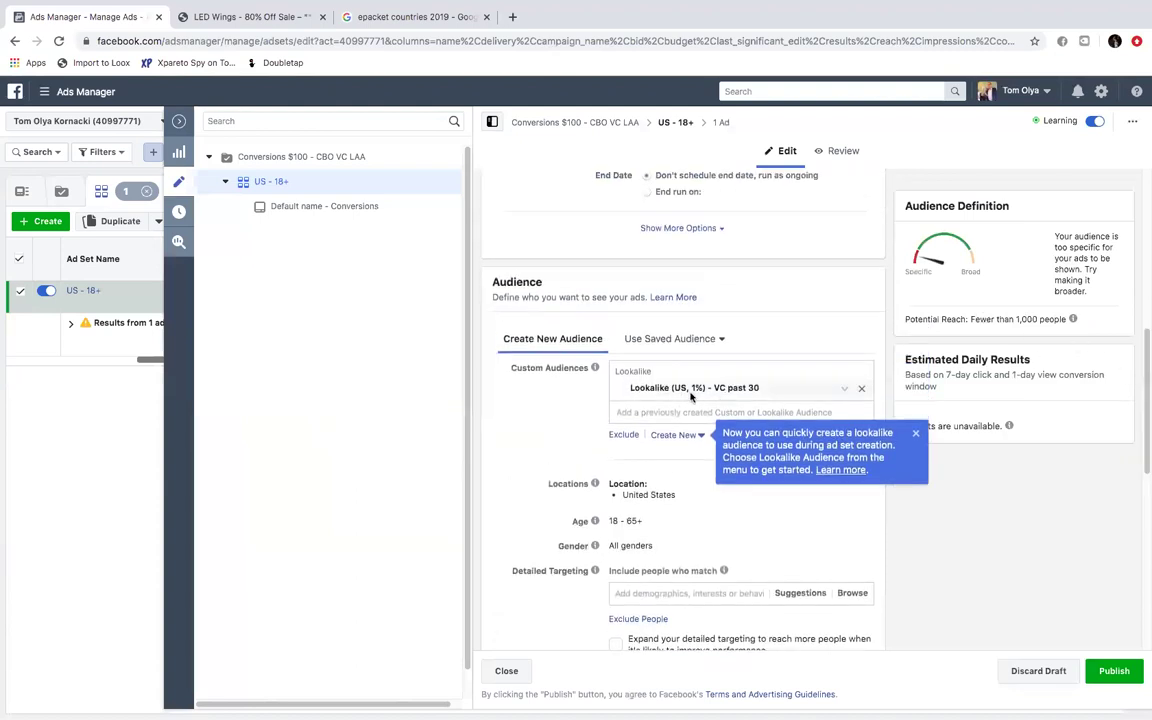
mouse_move(1073, 320)
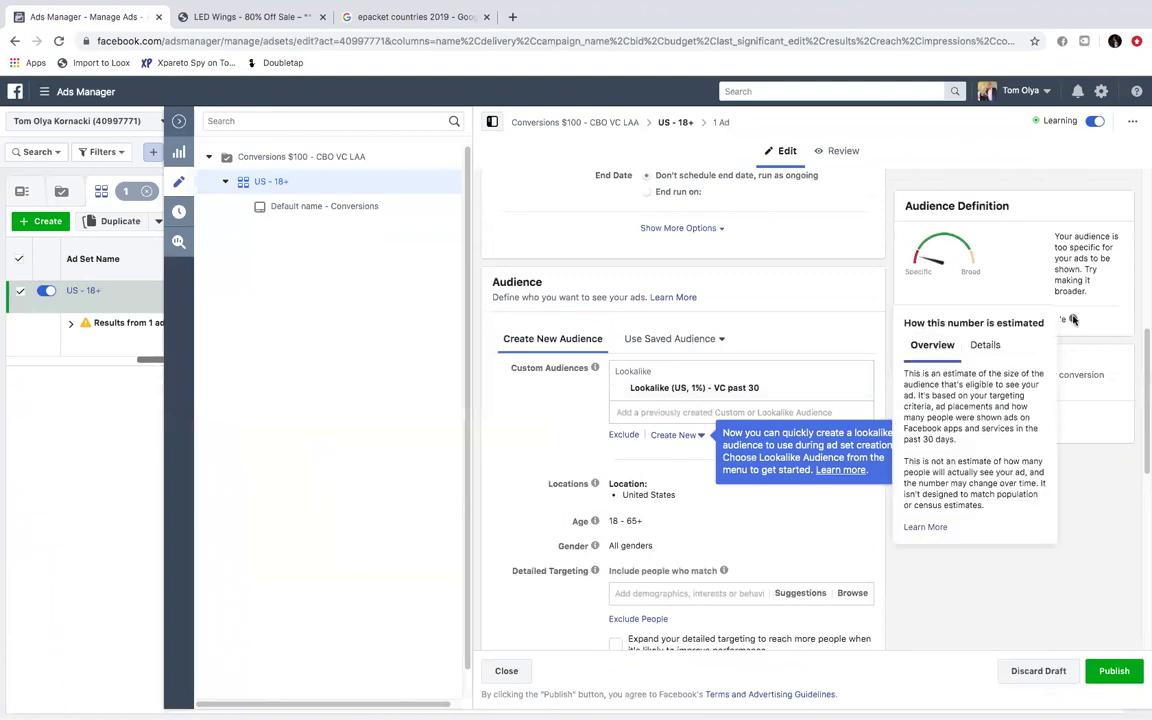
drag(1073, 320, 1052, 320)
click(1062, 321)
drag(961, 319, 1042, 319)
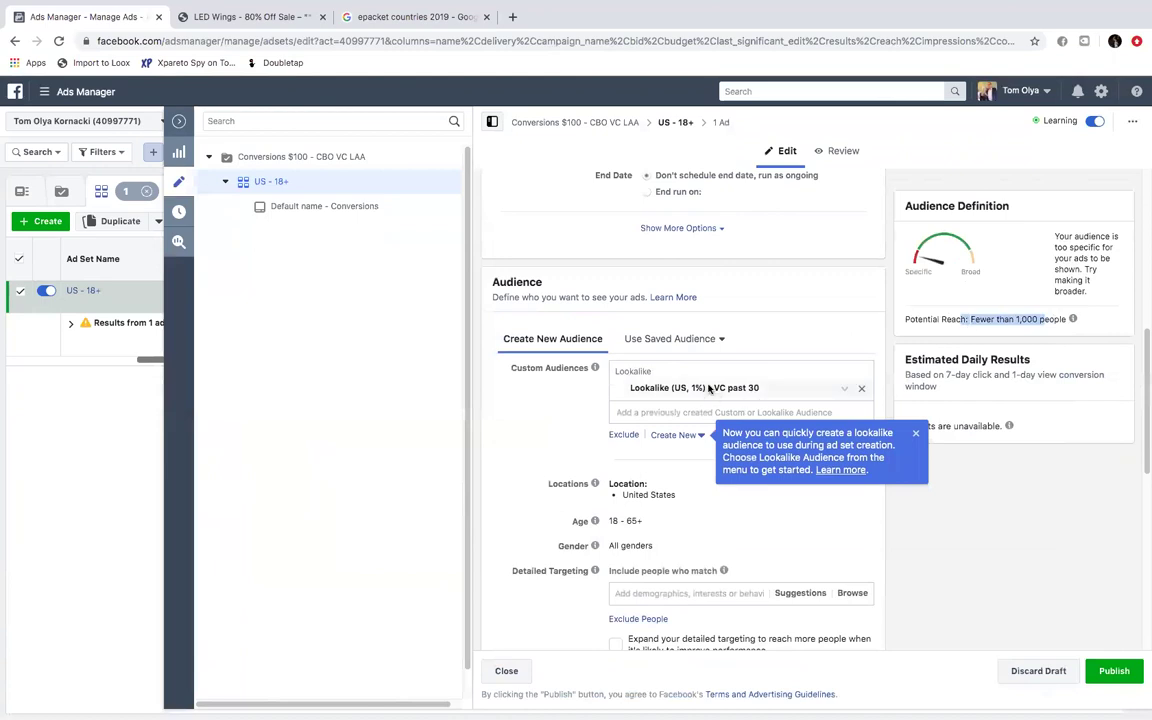
click(912, 434)
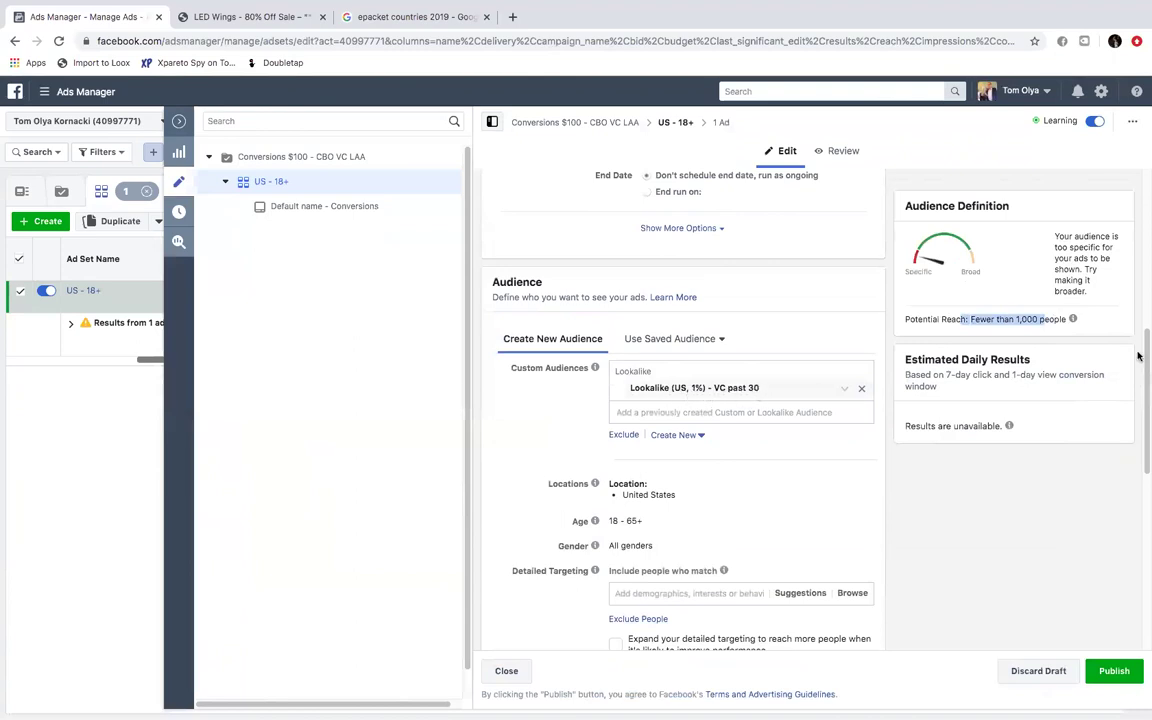
scroll(1140, 360, up, 10)
scroll(1140, 380, down, 10)
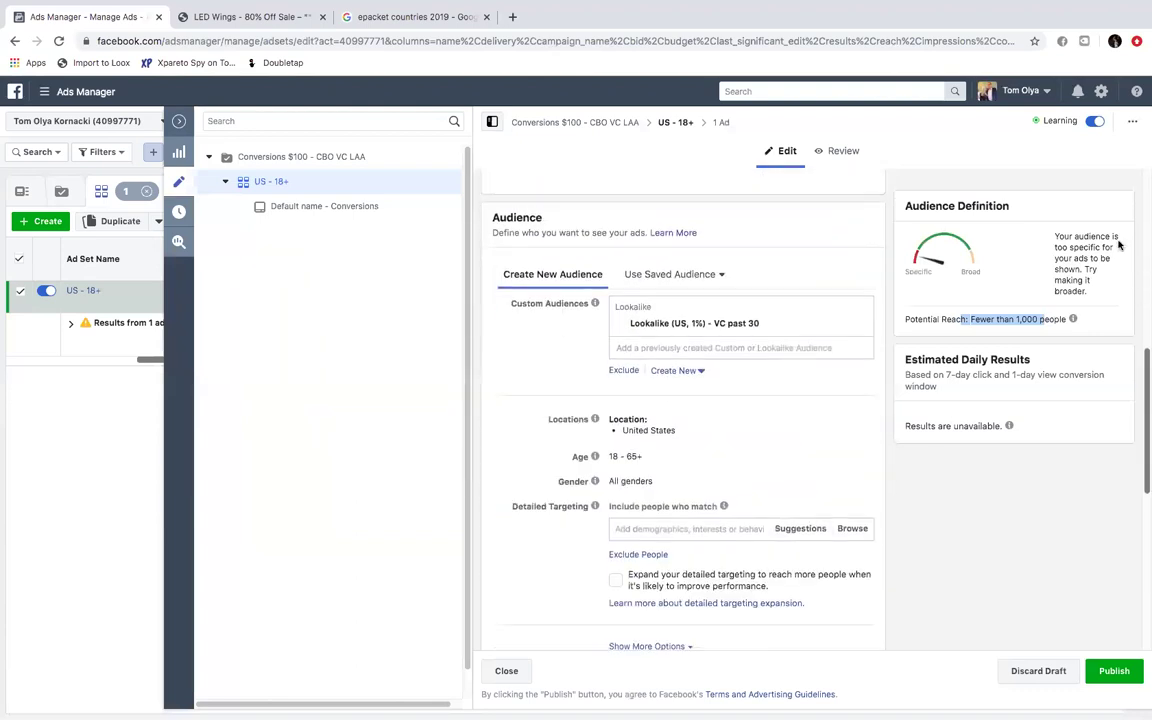
Step: Rename the "US - 18+" ad set as "LAA 1%" and close its editor, leaving the changes as a draft
scroll(1119, 245, up, 5)
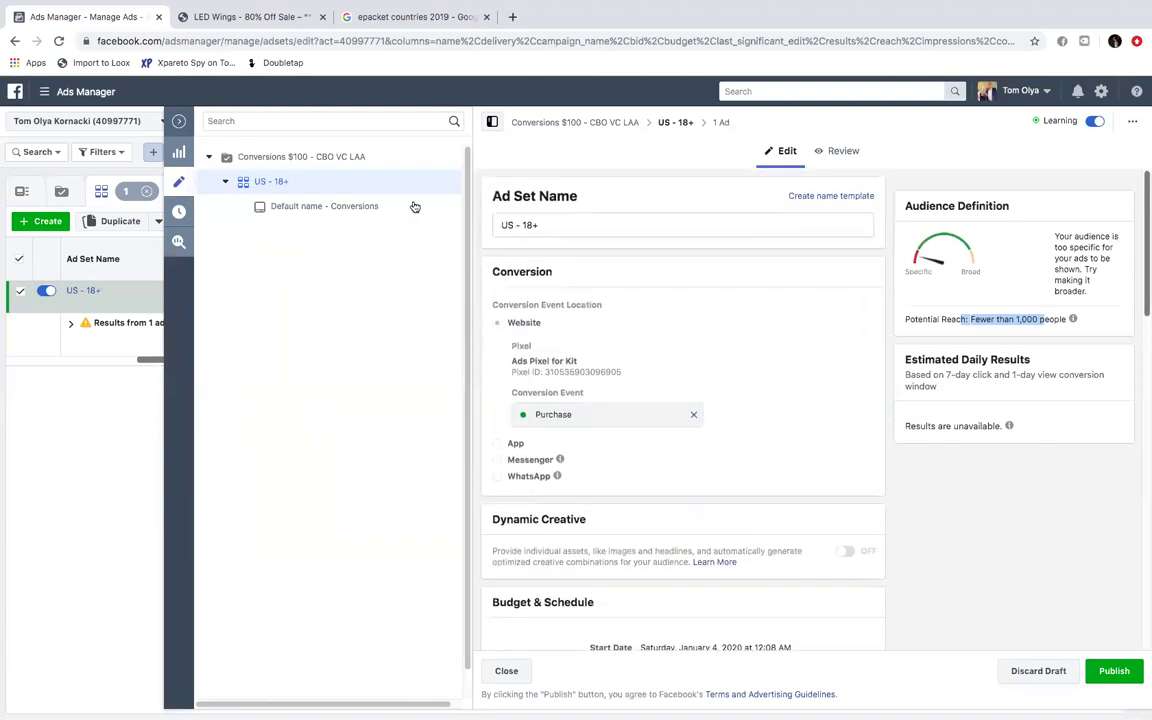
drag(538, 225, 506, 242)
text(U)
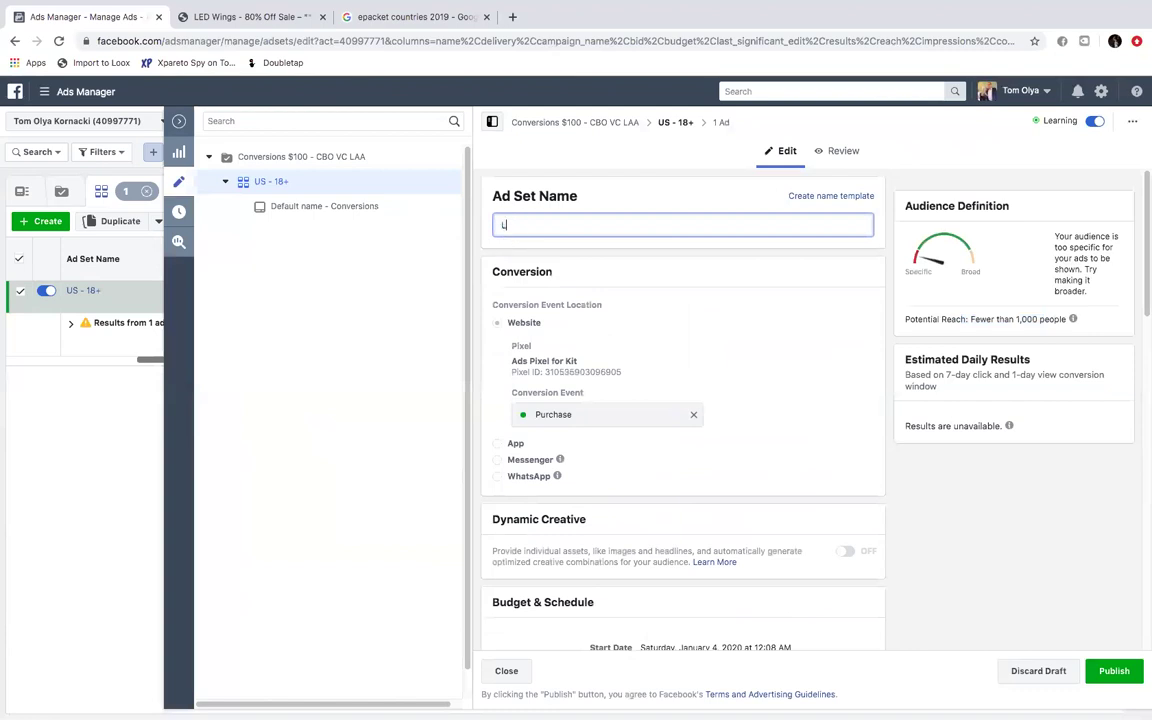
text(AA 1%)
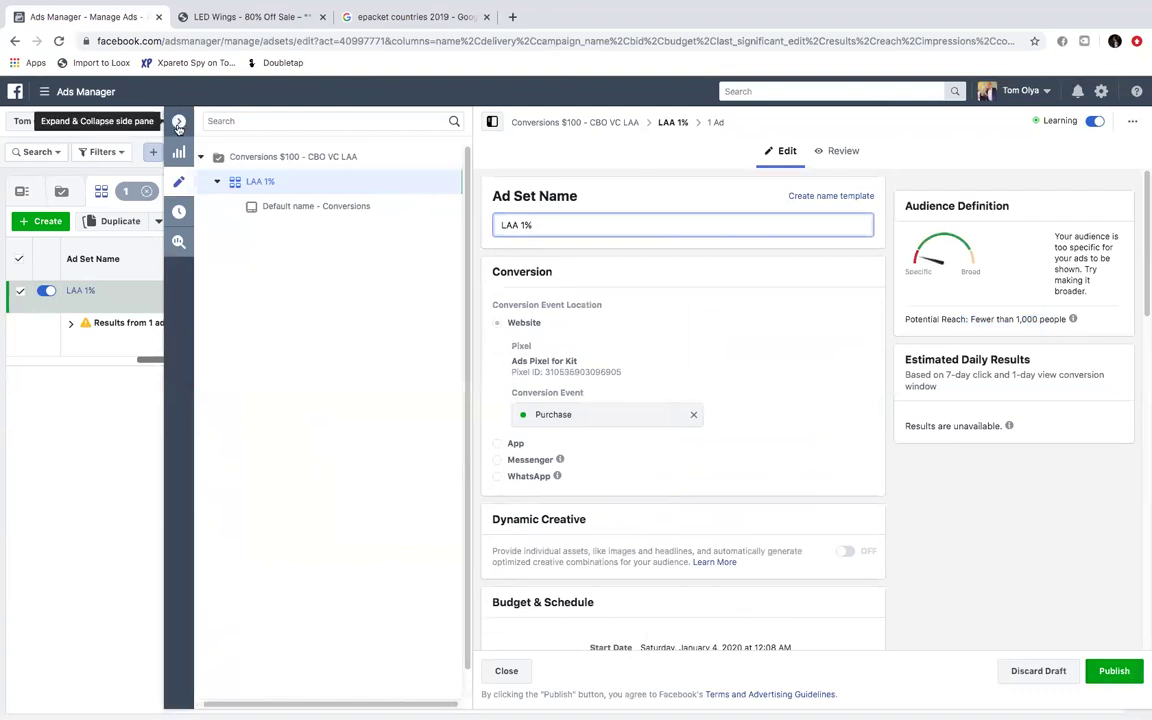
click(395, 248)
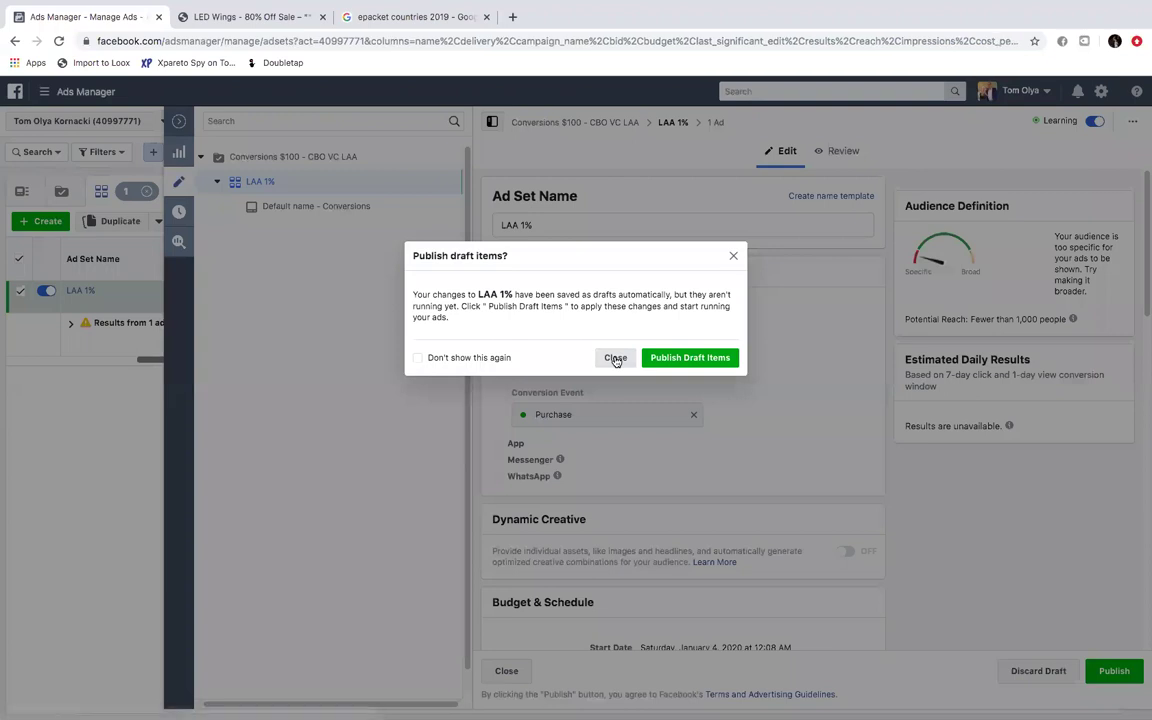
click(615, 358)
drag(517, 358, 318, 361)
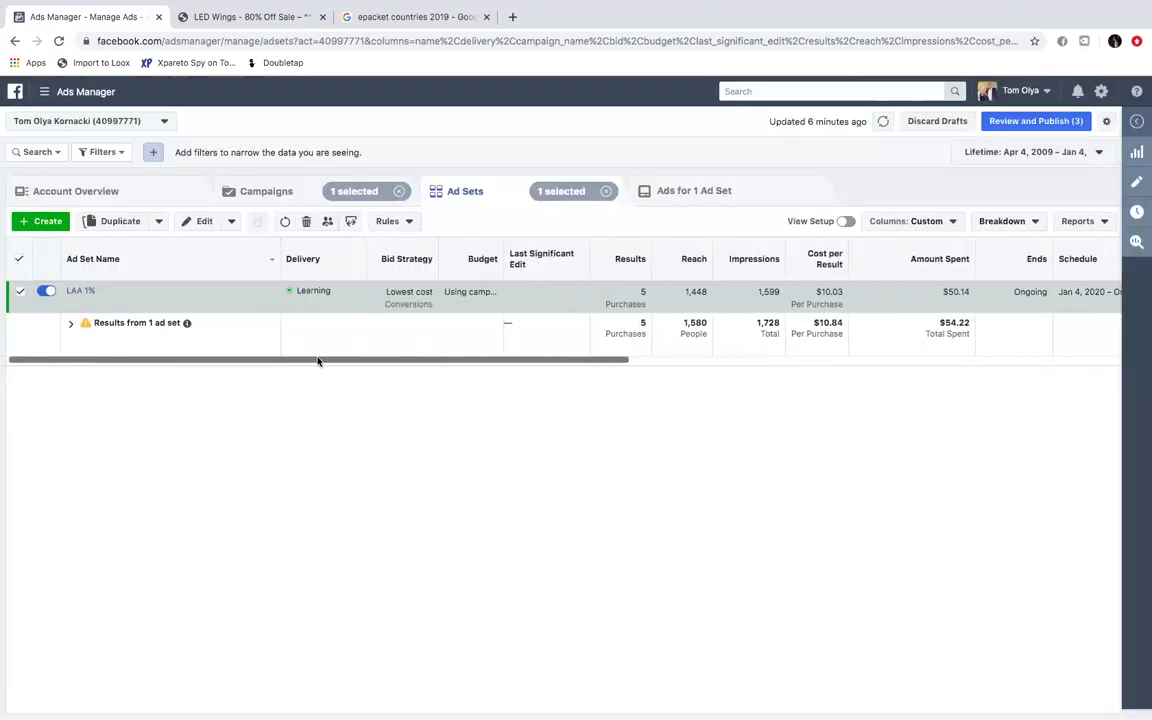
Step: Duplicate the "LAA 1%" ad set once into its original campaign, Conversions $100 - CBO VC LAA
click(19, 295)
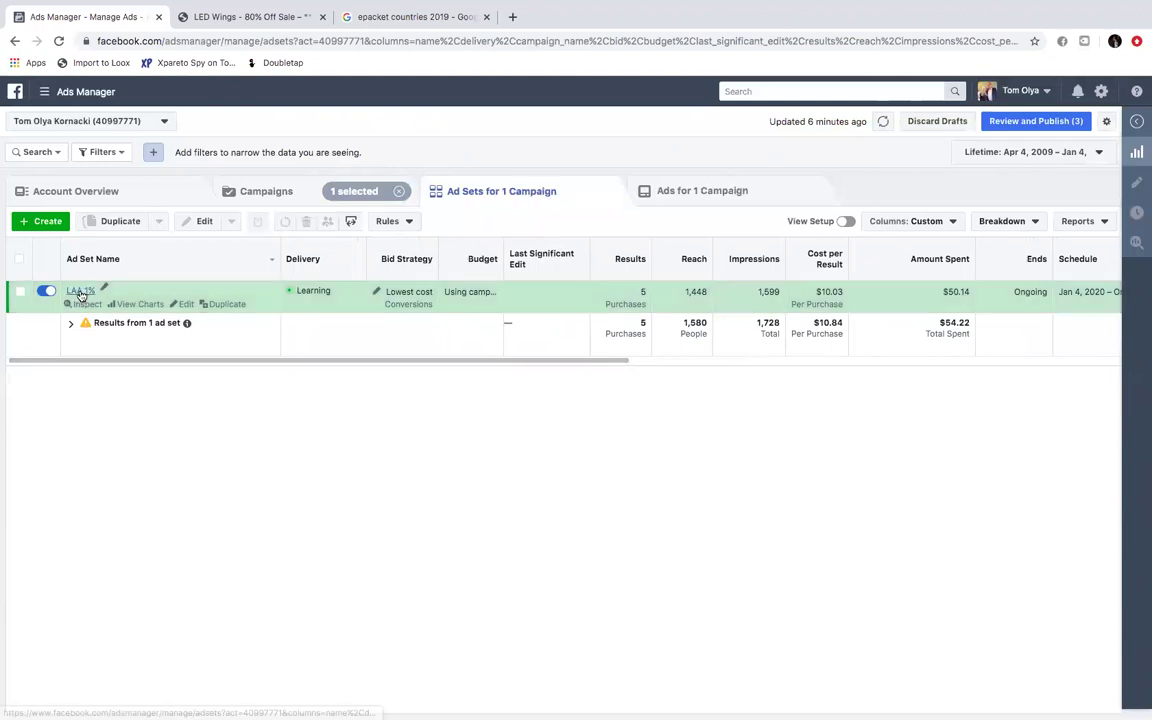
click(281, 197)
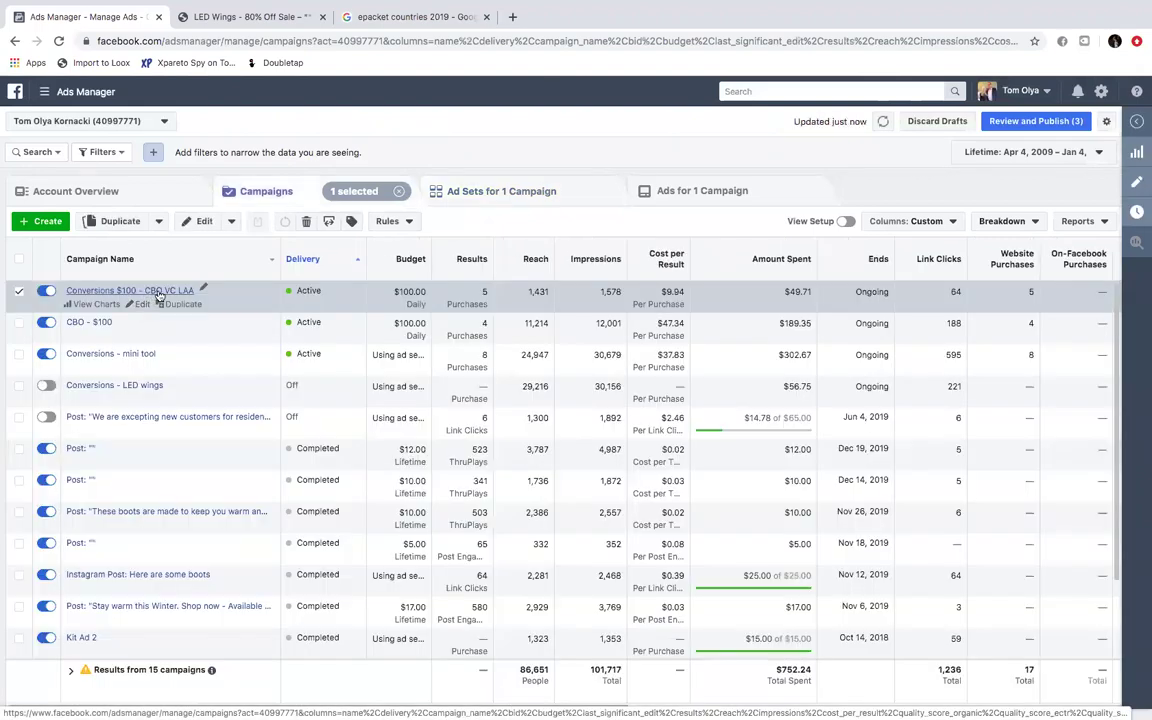
click(466, 194)
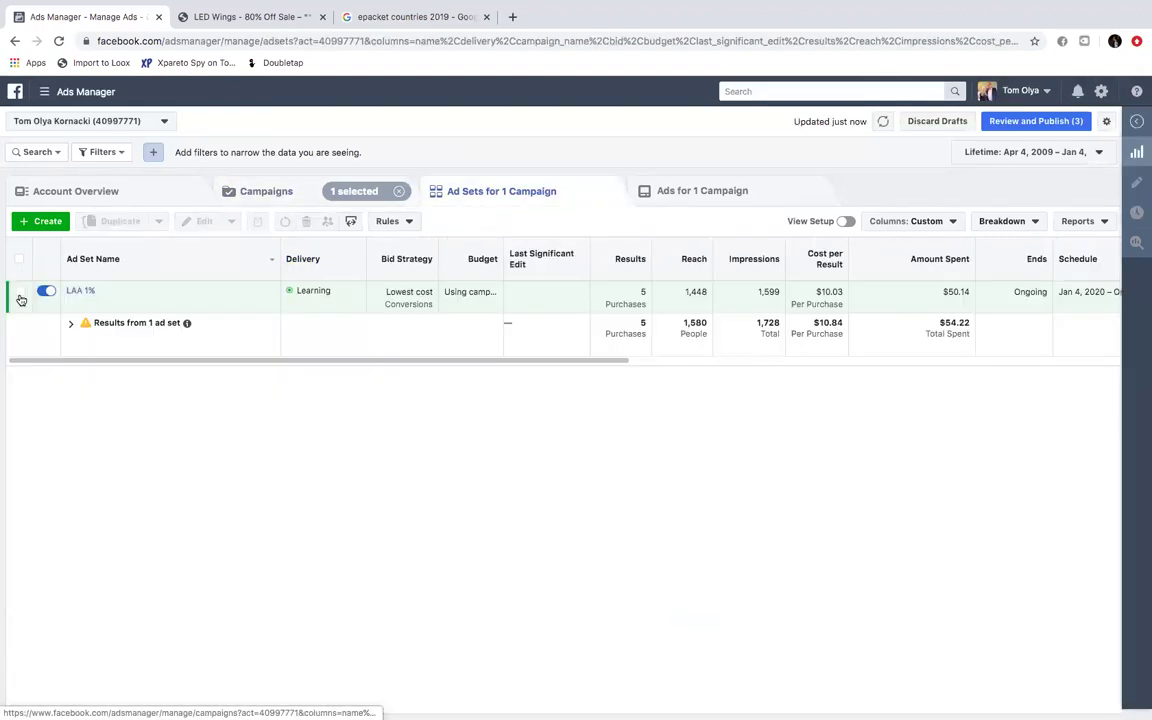
click(20, 293)
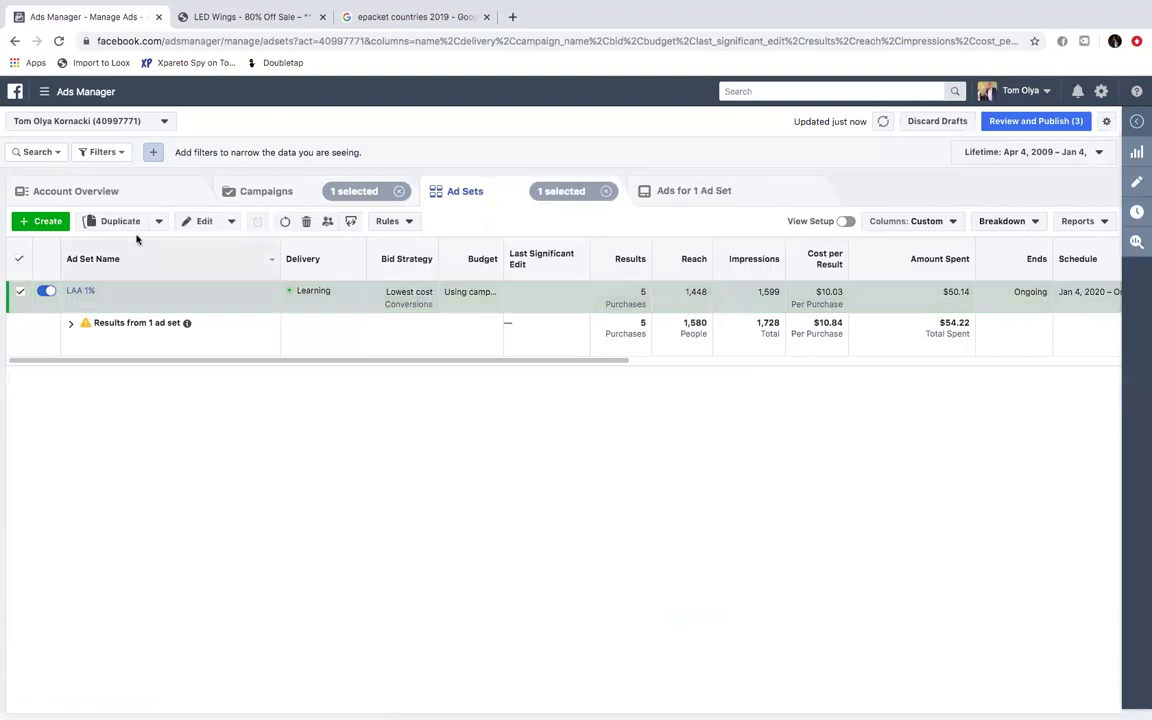
click(120, 221)
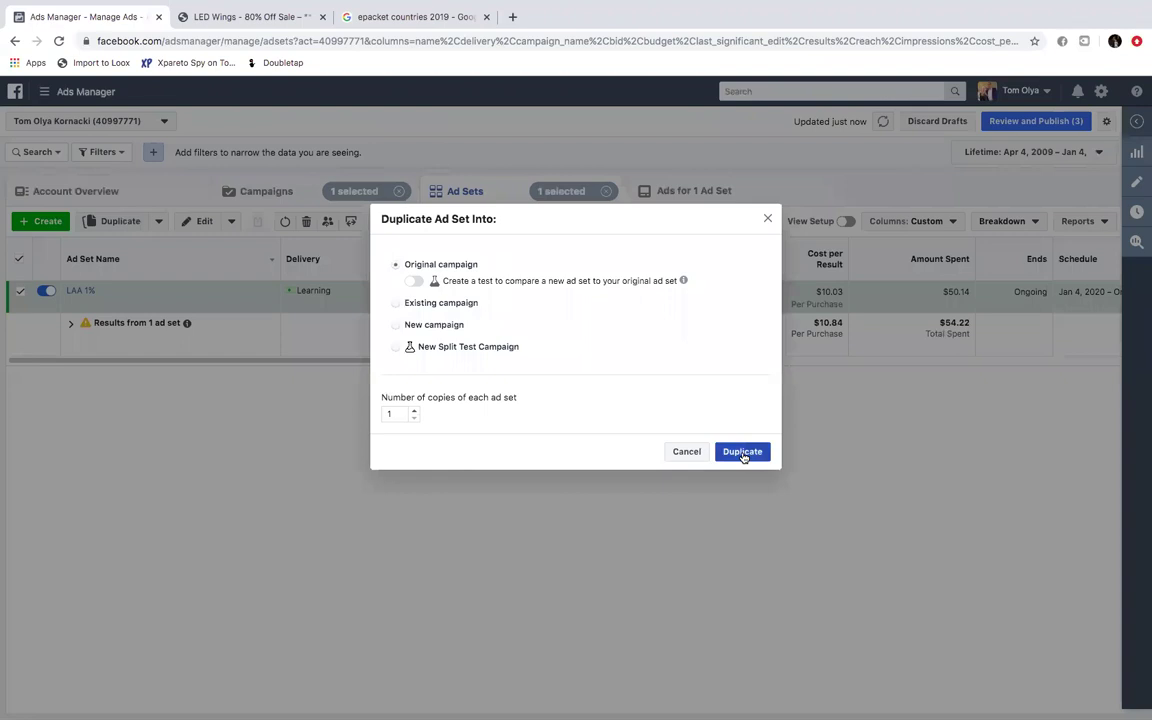
click(742, 453)
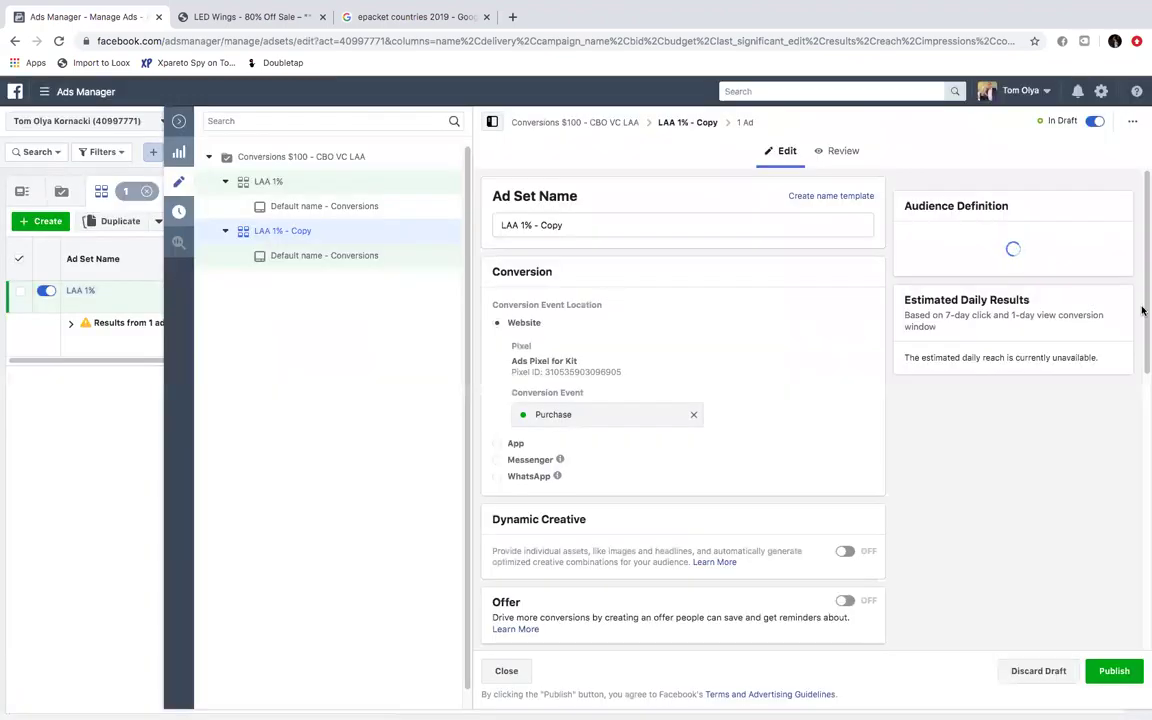
Step: Replace the copied ad set's 1% lookalike with "Lookalike (US, 1% to 2%) - VC past 30" in its custom audiences
scroll(1142, 309, down, 1)
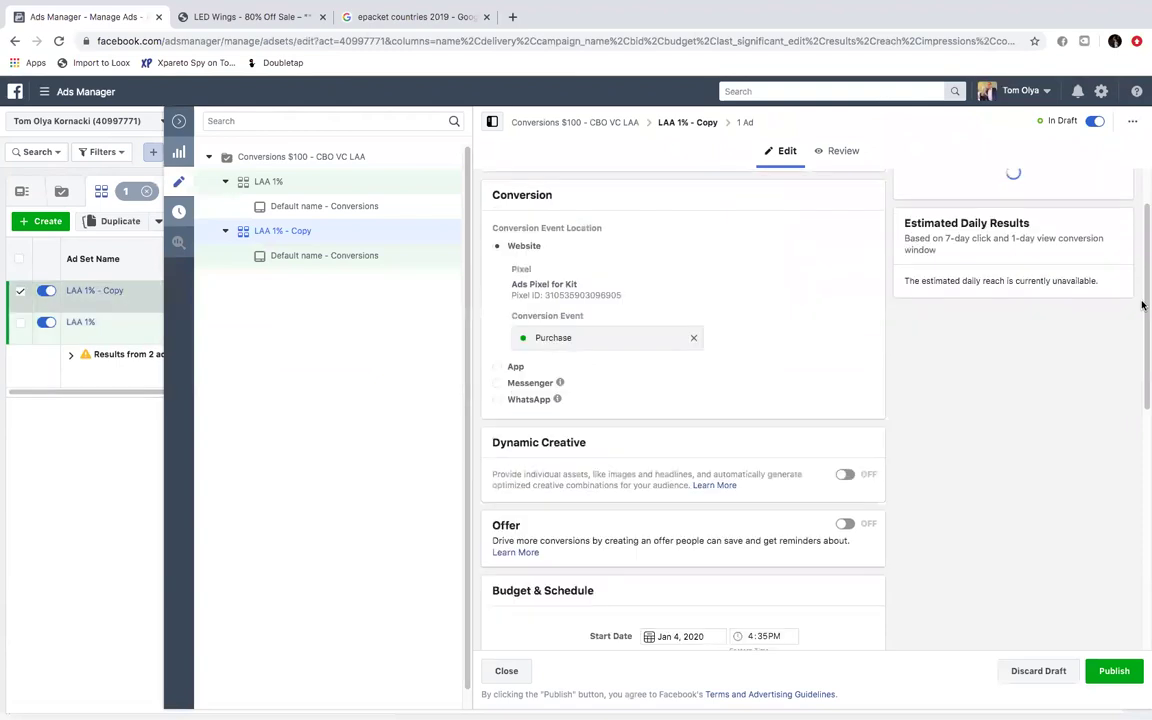
scroll(1142, 352, down, 6)
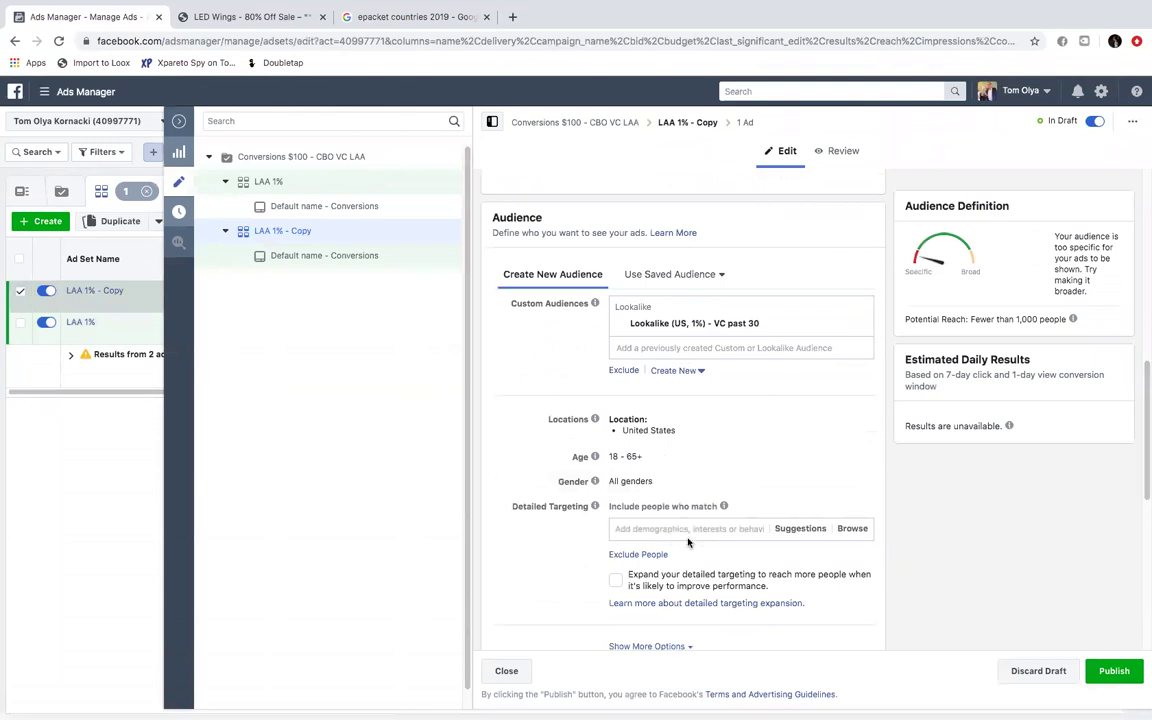
click(658, 348)
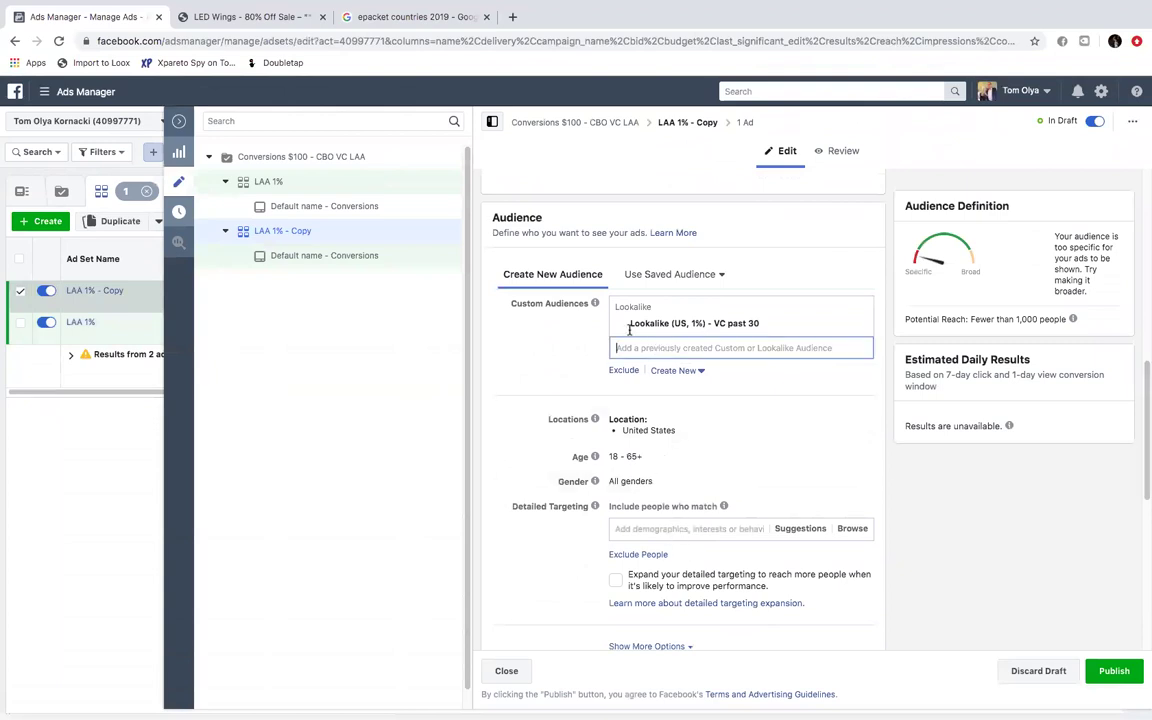
click(681, 350)
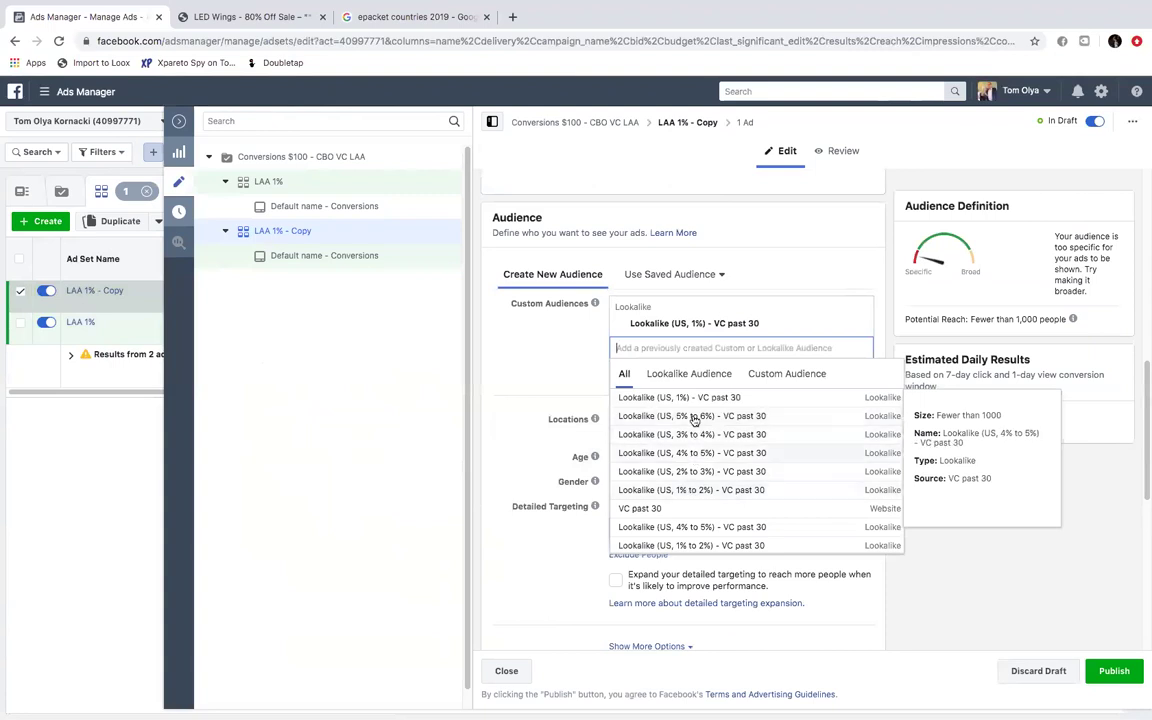
click(700, 490)
click(833, 342)
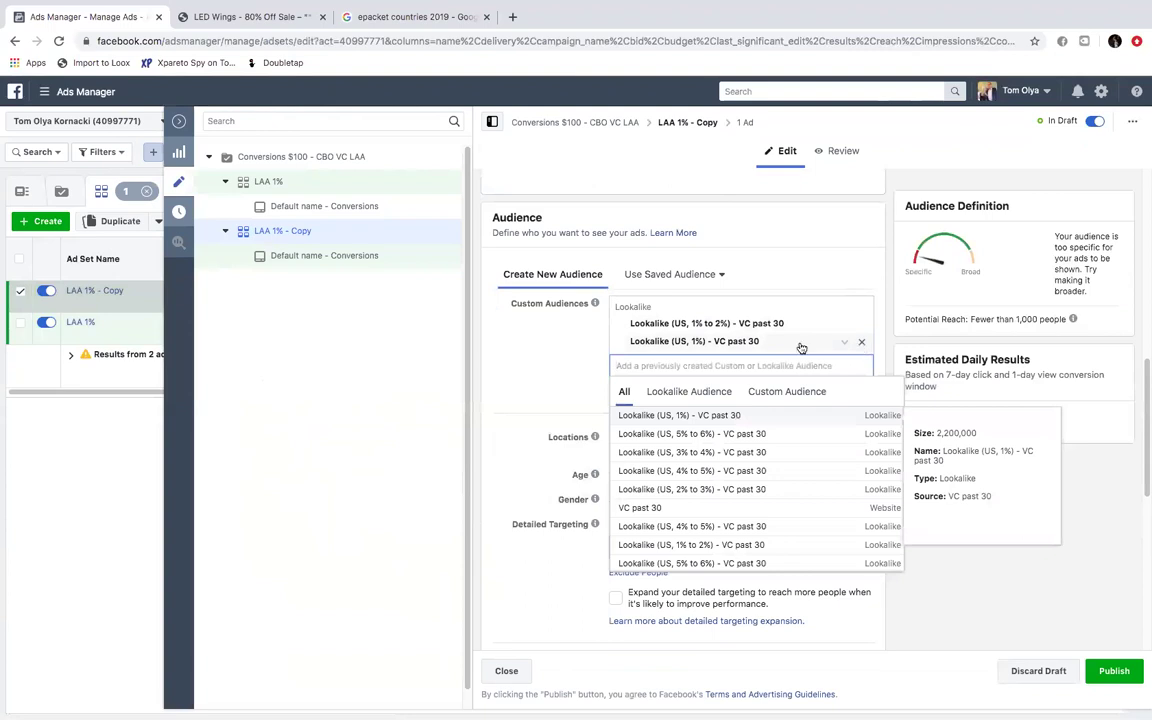
key(BackSpace)
Step: Rename the copied ad set as "LAA 1% - 2%" and close its editor without publishing the draft
drag(1143, 352, 1109, 201)
double_click(547, 197)
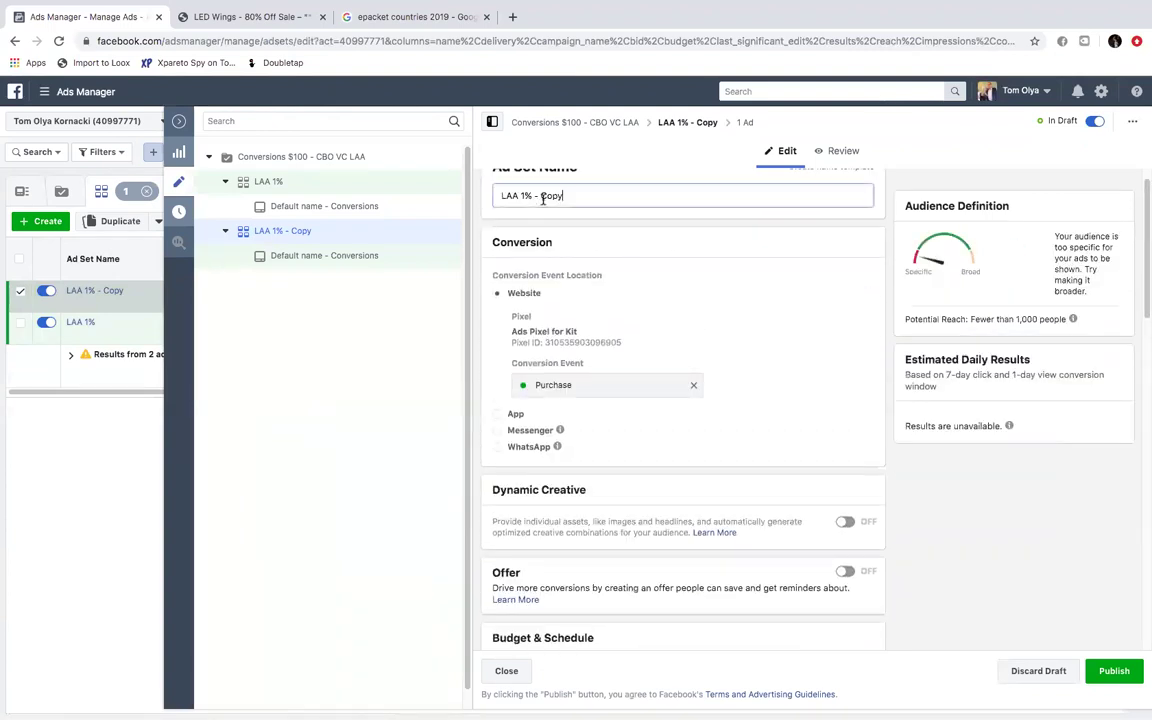
text(2%)
click(716, 268)
drag(1147, 250, 1147, 475)
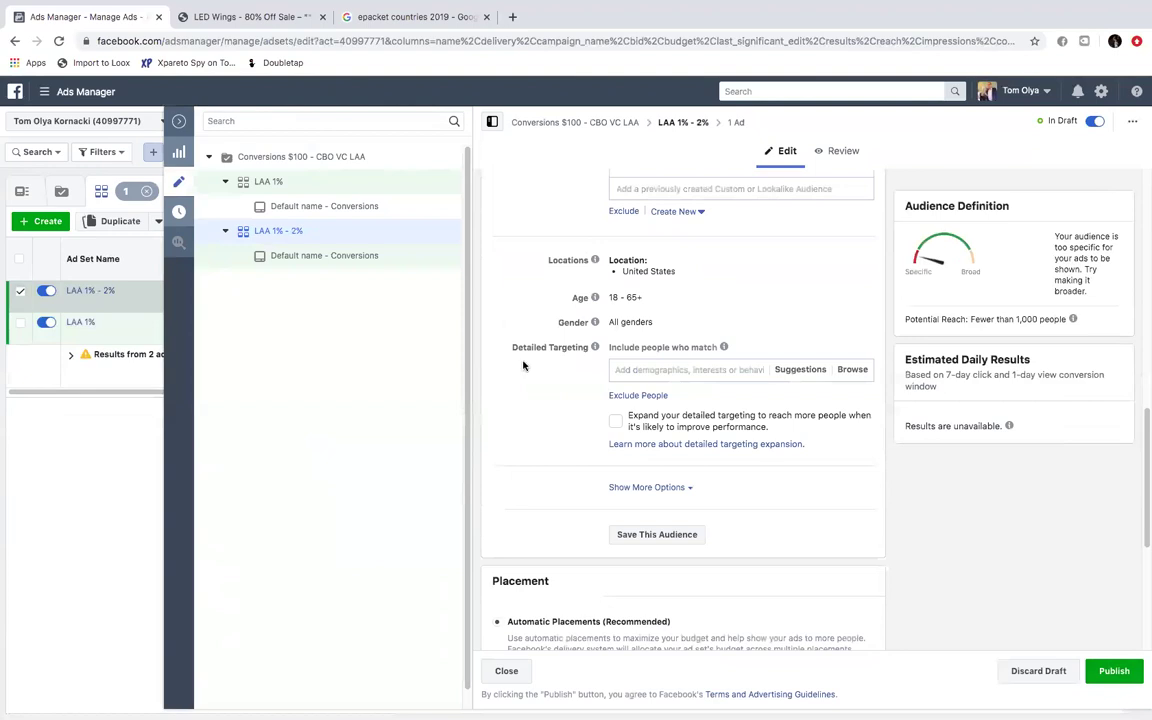
click(178, 121)
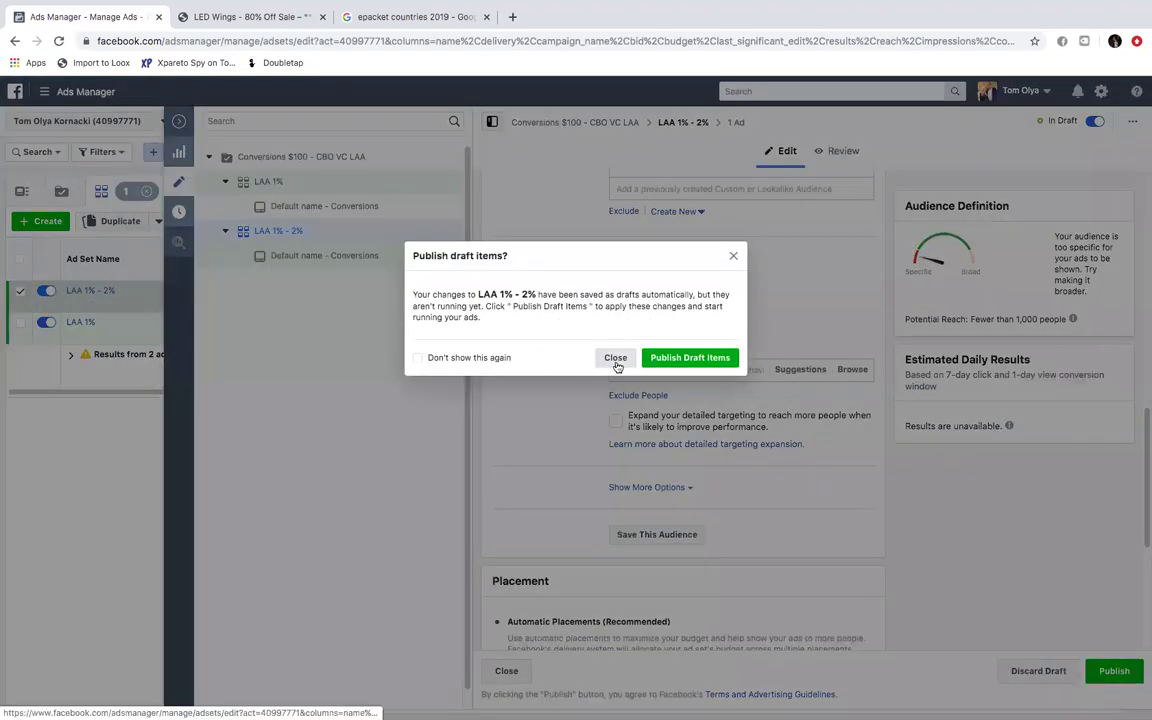
click(615, 360)
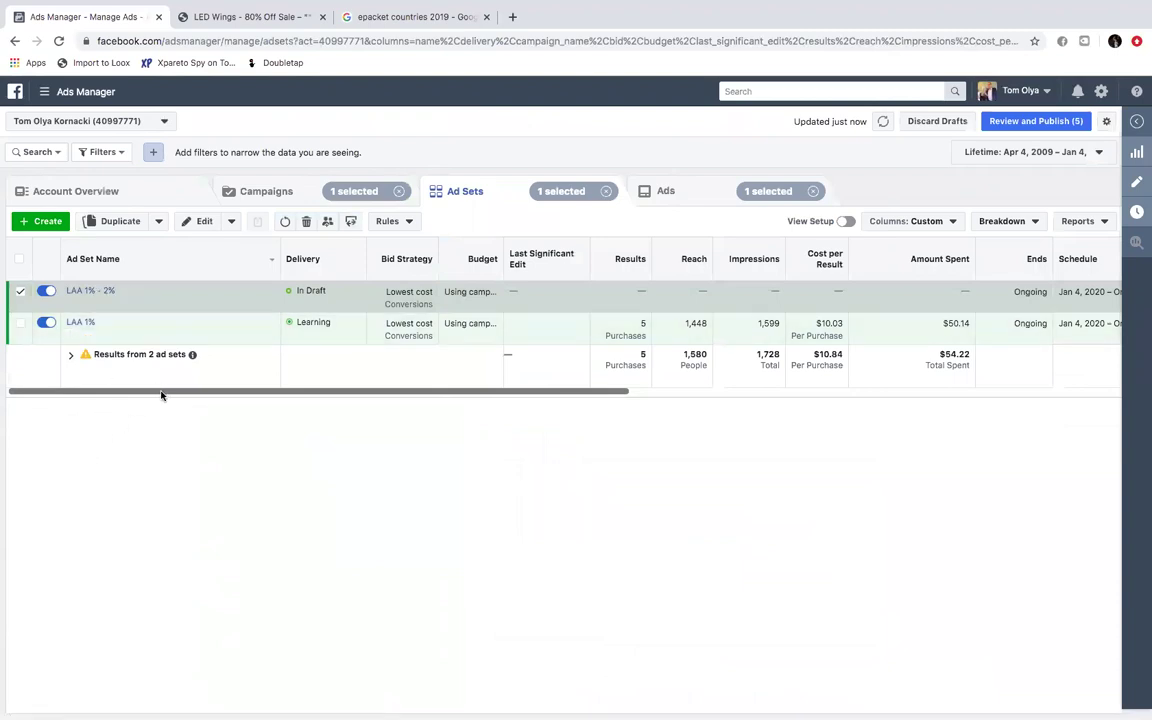
Step: Examine the "LAA 1%" ad set's cost per result, conversion breakdown, amount spent and purchase ROAS
scroll(160, 395, right, 5)
scroll(244, 278, left, 3)
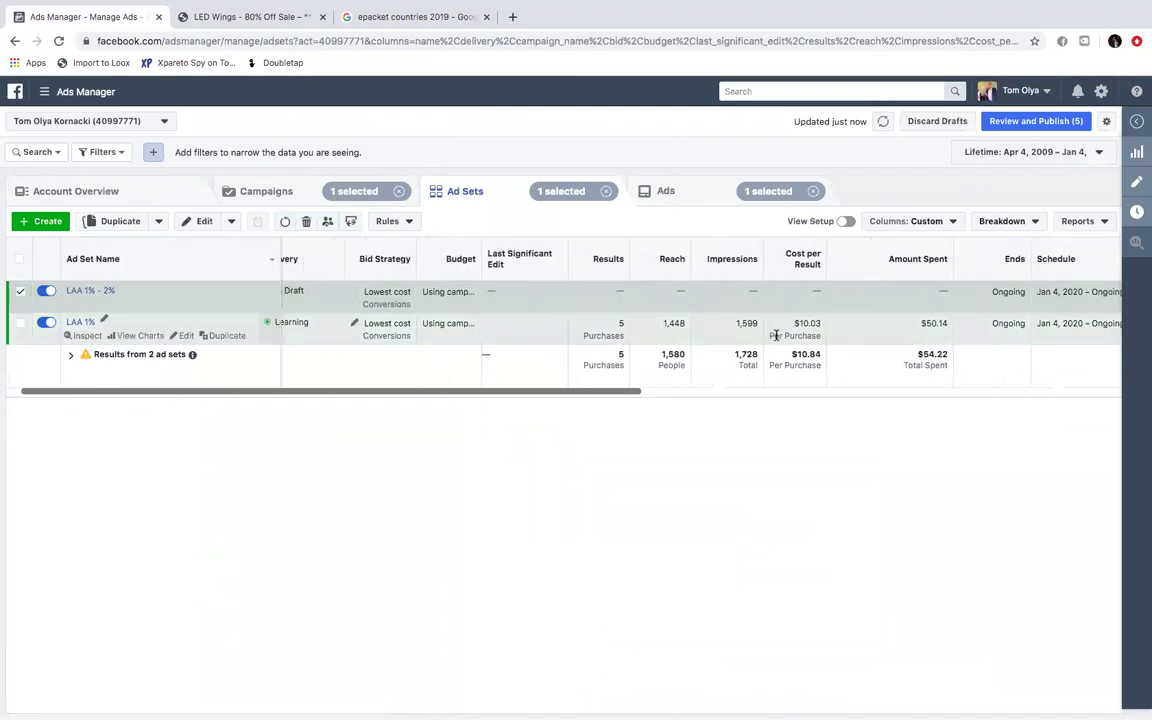
scroll(673, 393, right, 3)
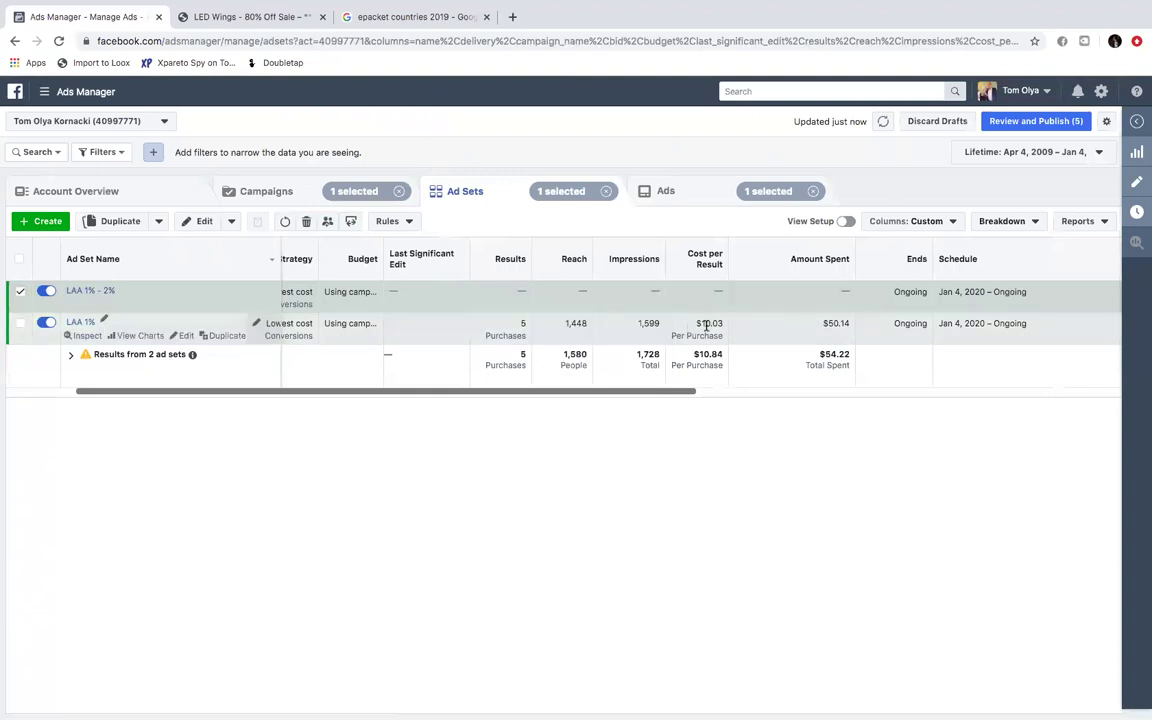
mouse_move(526, 327)
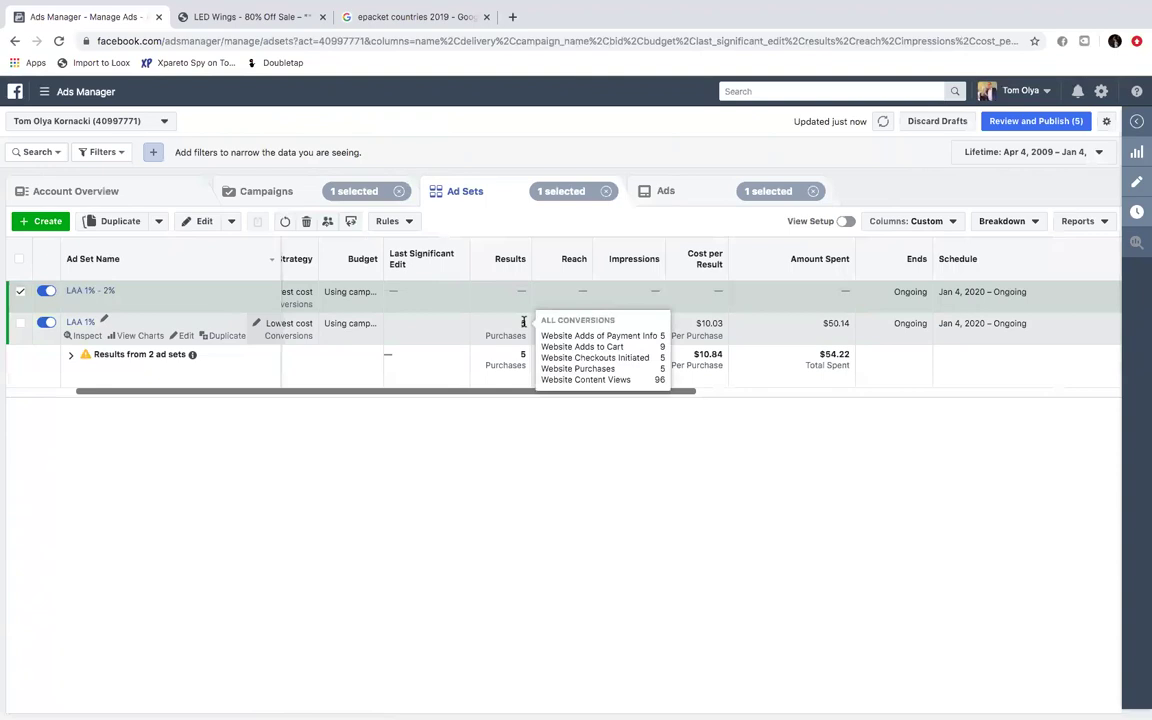
drag(684, 393, 954, 406)
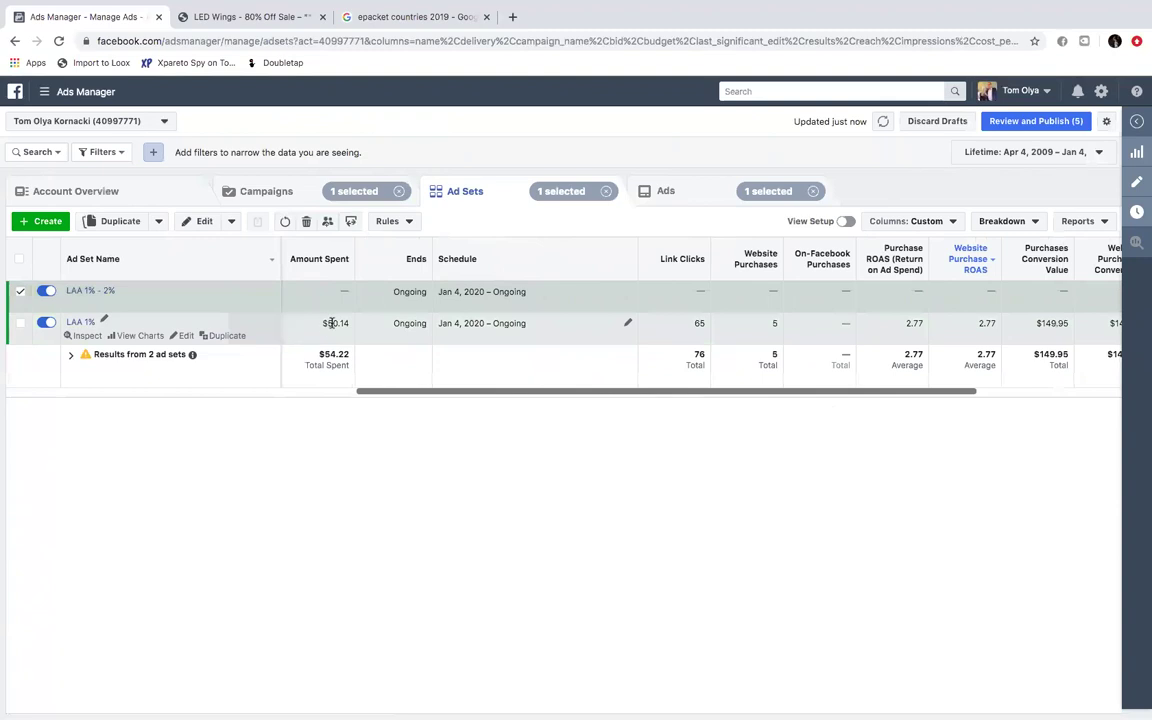
drag(545, 393, 296, 211)
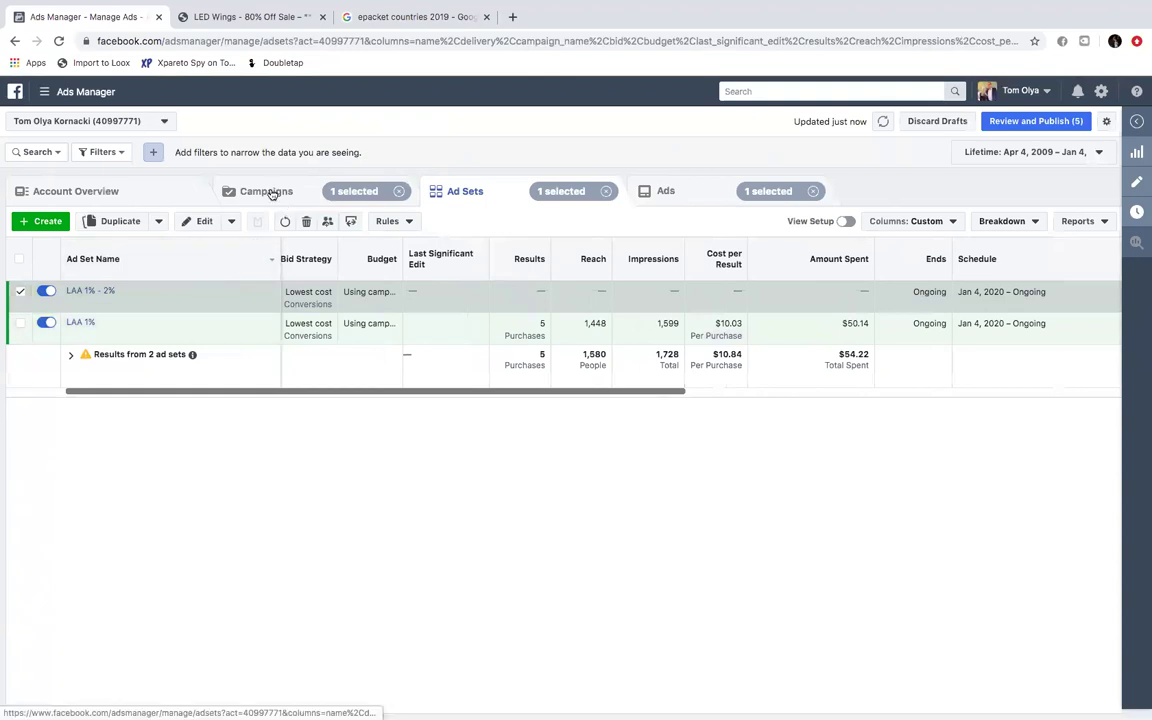
Step: Compare the campaigns' results, amount spent, purchase ROAS and conversion value in the campaign list
click(266, 191)
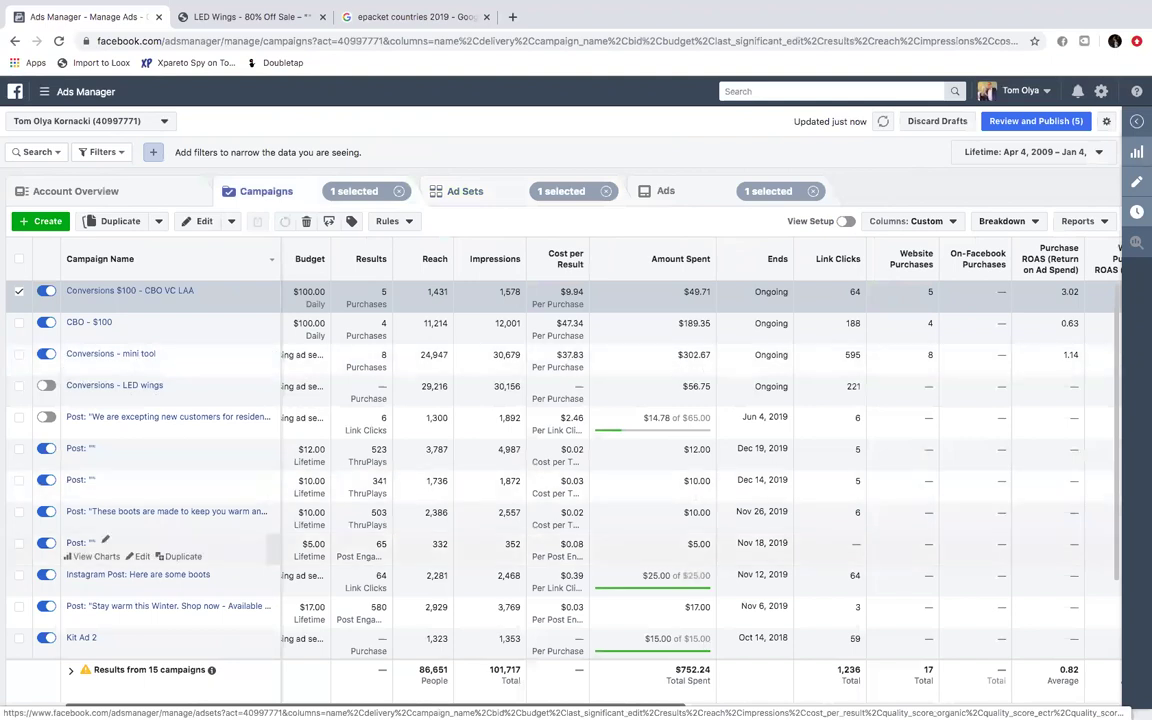
drag(150, 704, 185, 706)
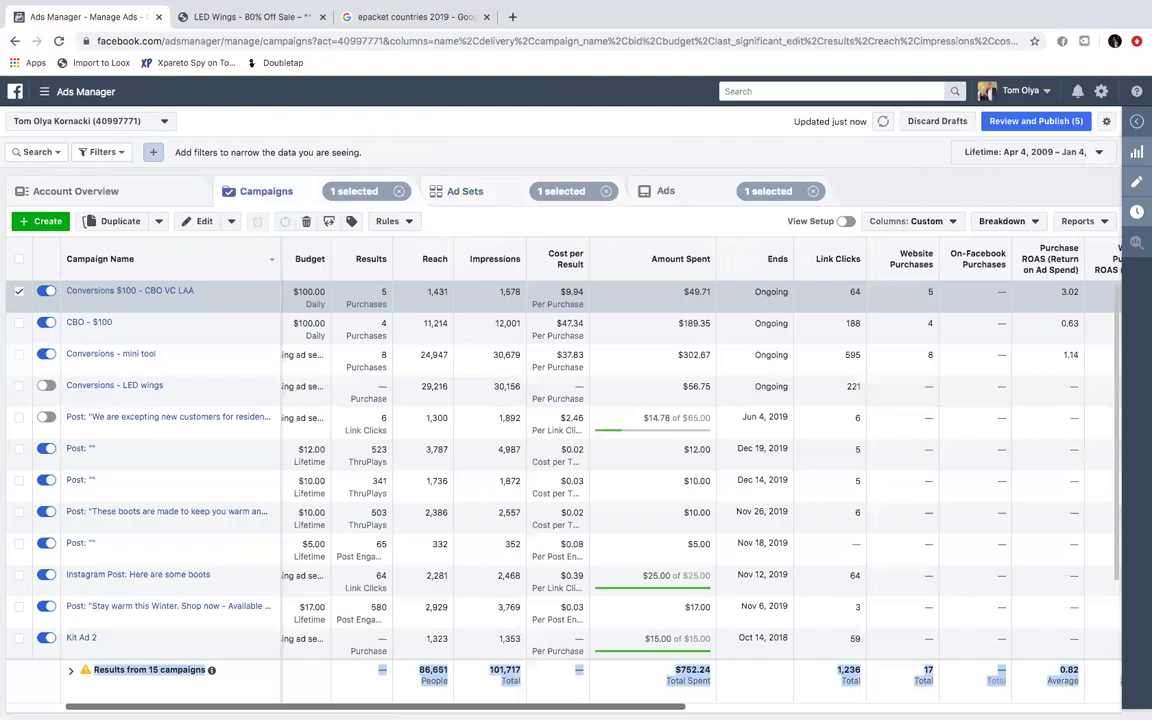
scroll(1073, 367, right, 10)
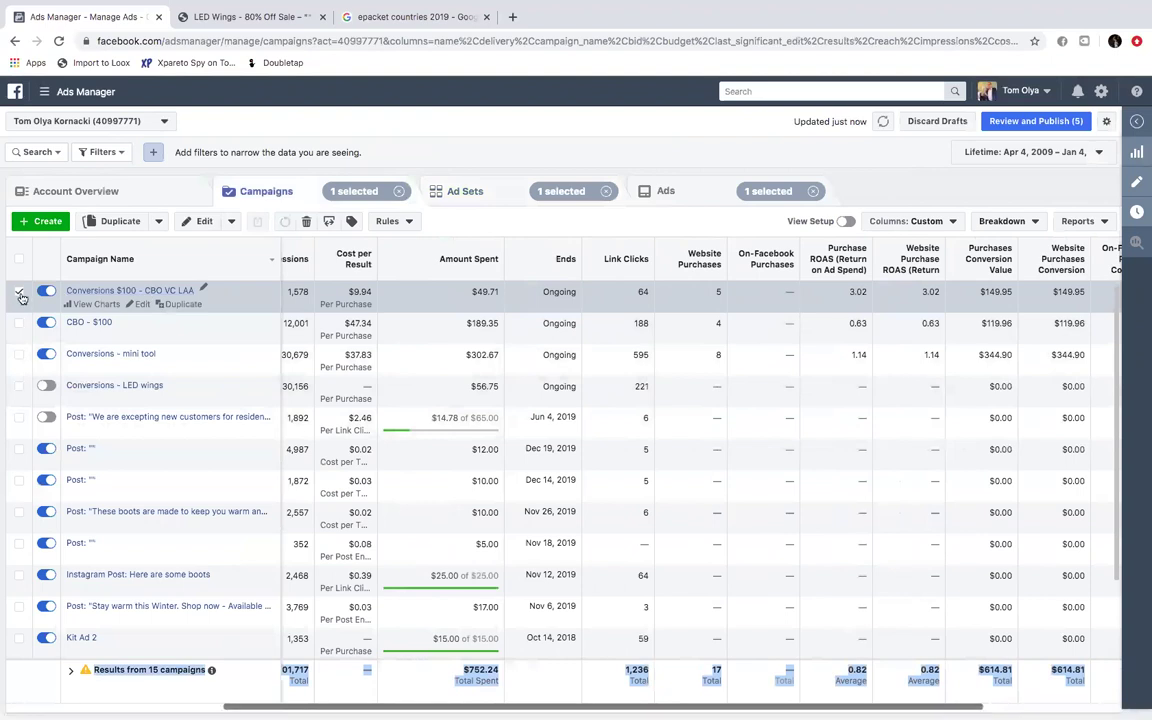
Step: Deselect the lookalike campaign, start a new campaign with the Conversions objective and bring up its name and Campaign Budget Optimization options
click(54, 260)
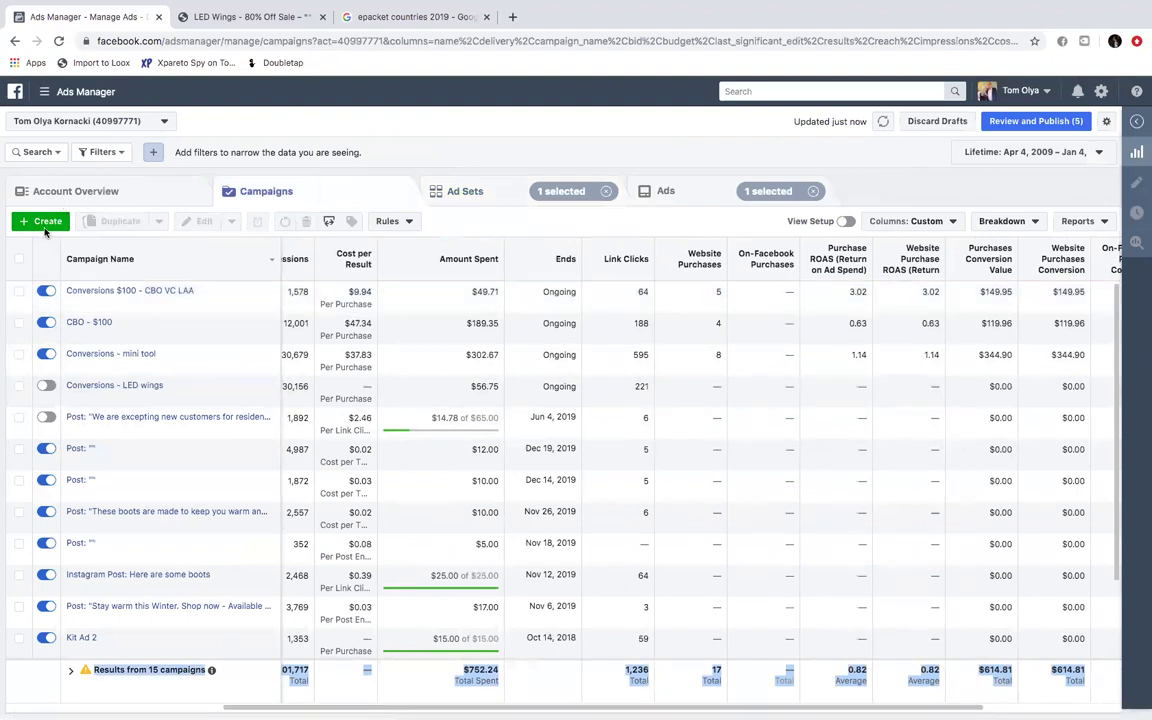
click(45, 224)
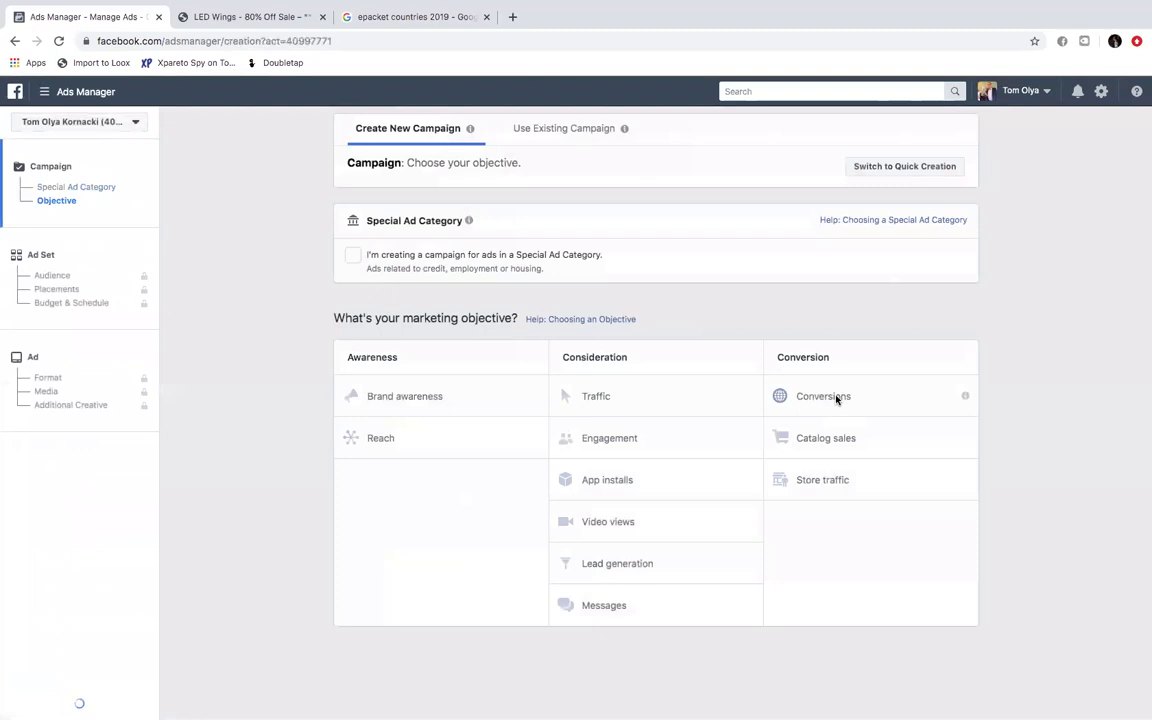
click(839, 397)
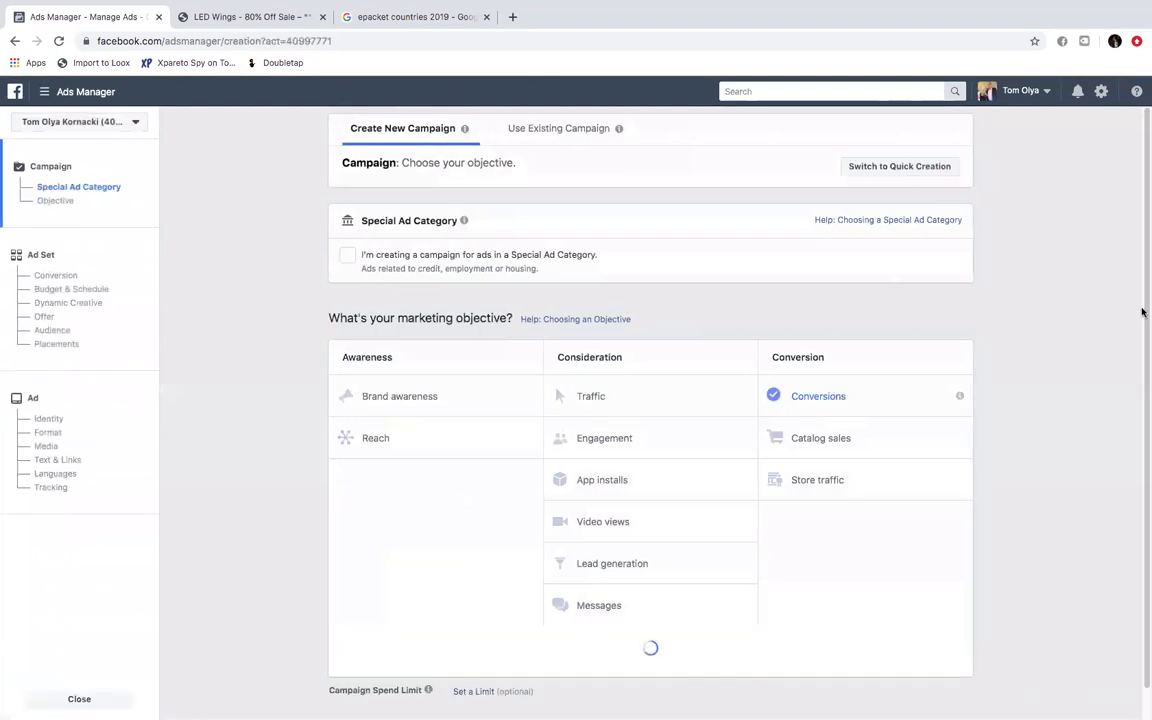
scroll(1142, 295, down, 1)
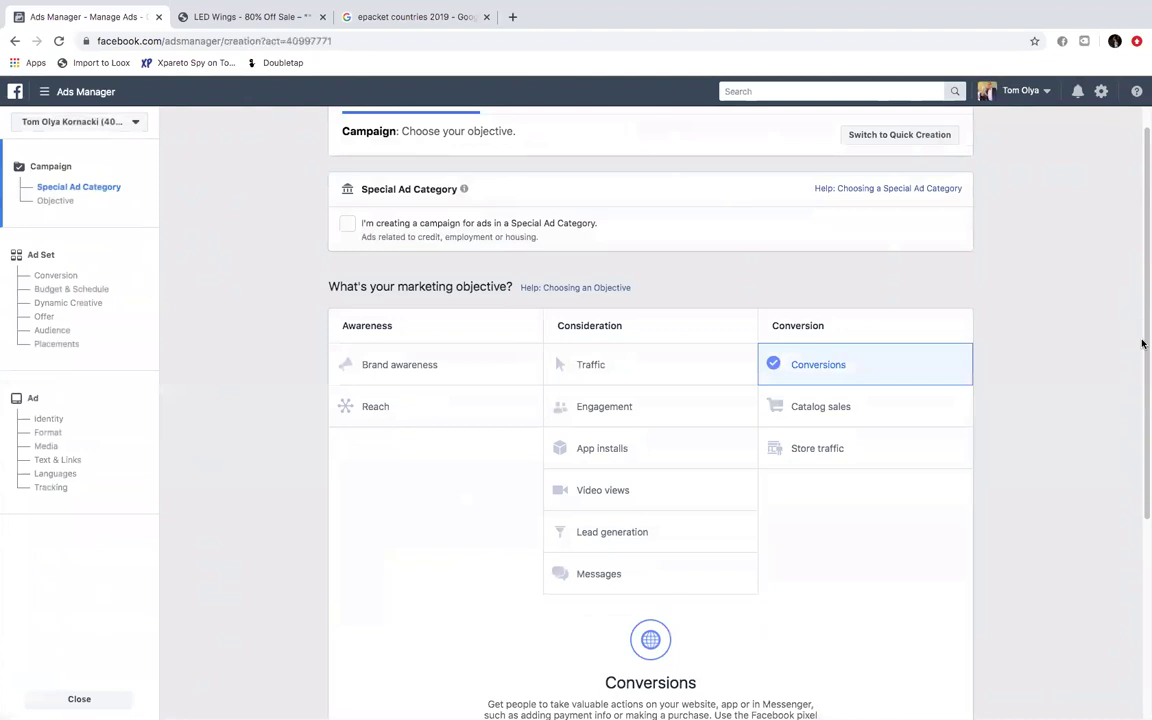
scroll(1142, 435, down, 5)
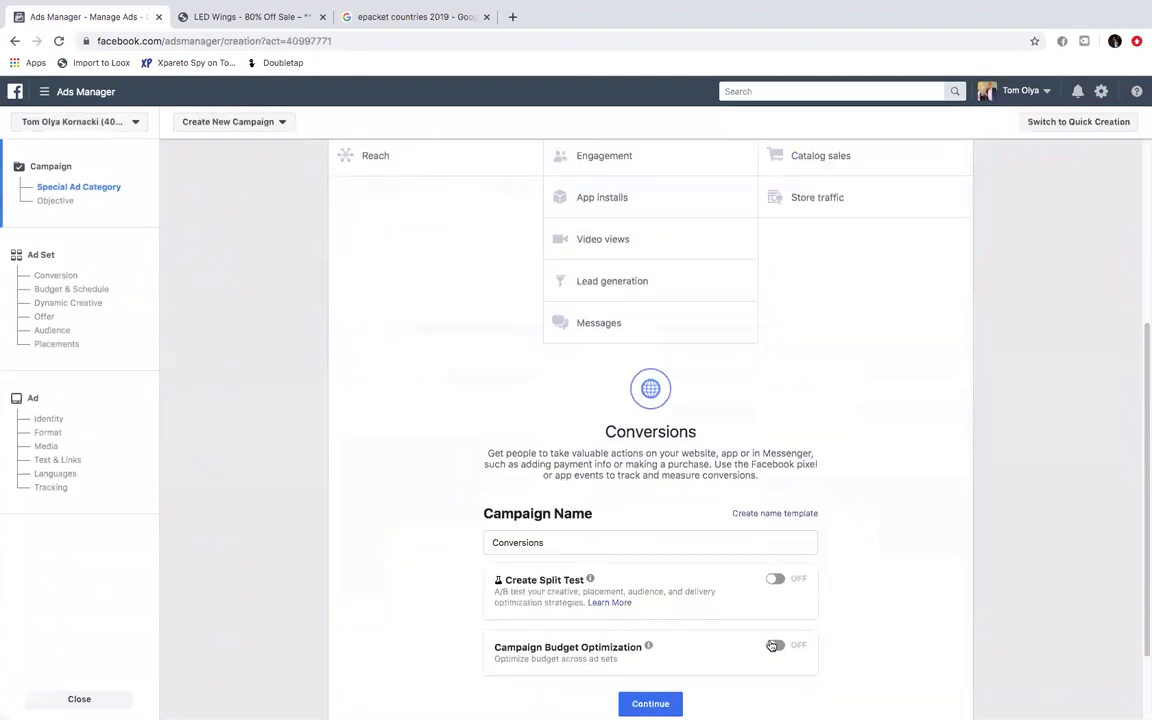
mouse_move(769, 653)
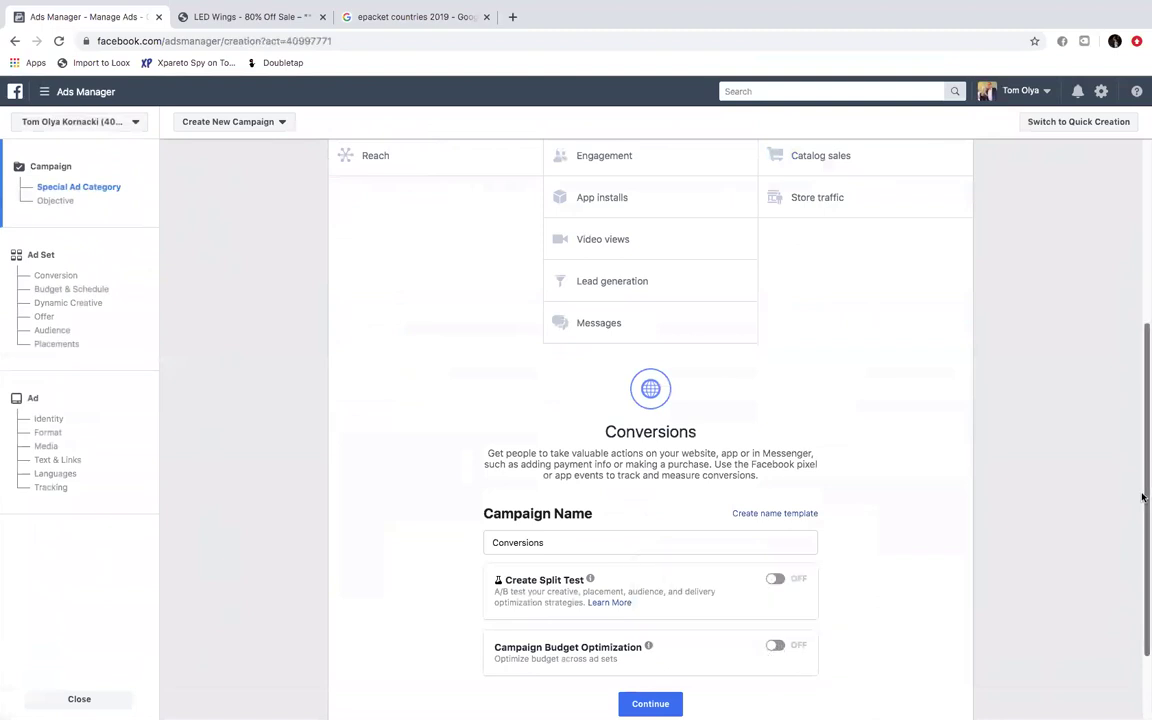
scroll(1144, 500, down, 2)
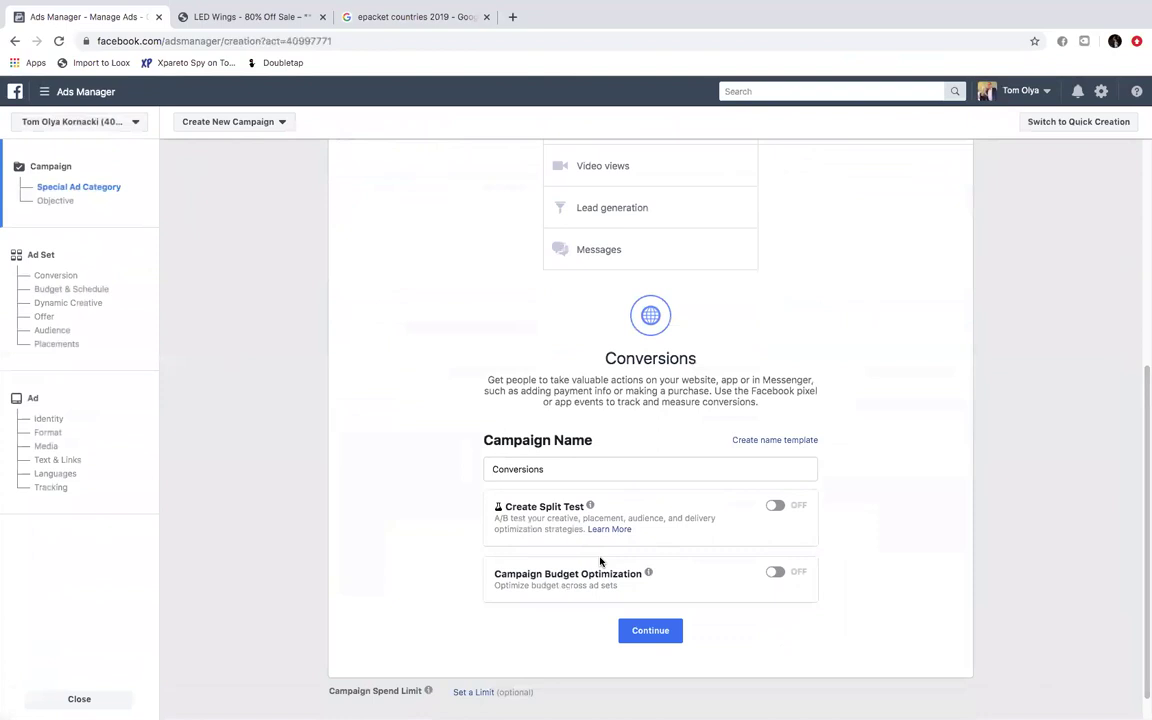
Step: Turn on Campaign Budget Optimization for the new campaign, review its daily budget and leave the campaign creation unfinished
click(774, 573)
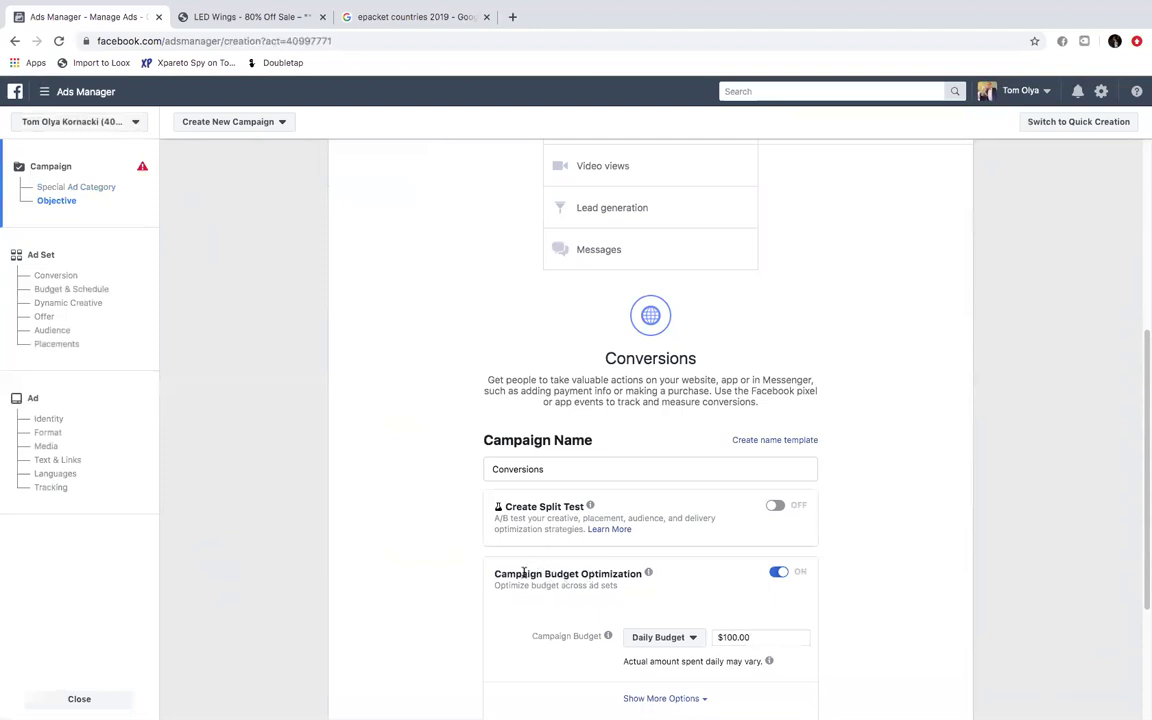
drag(1144, 473, 1144, 553)
mouse_move(522, 436)
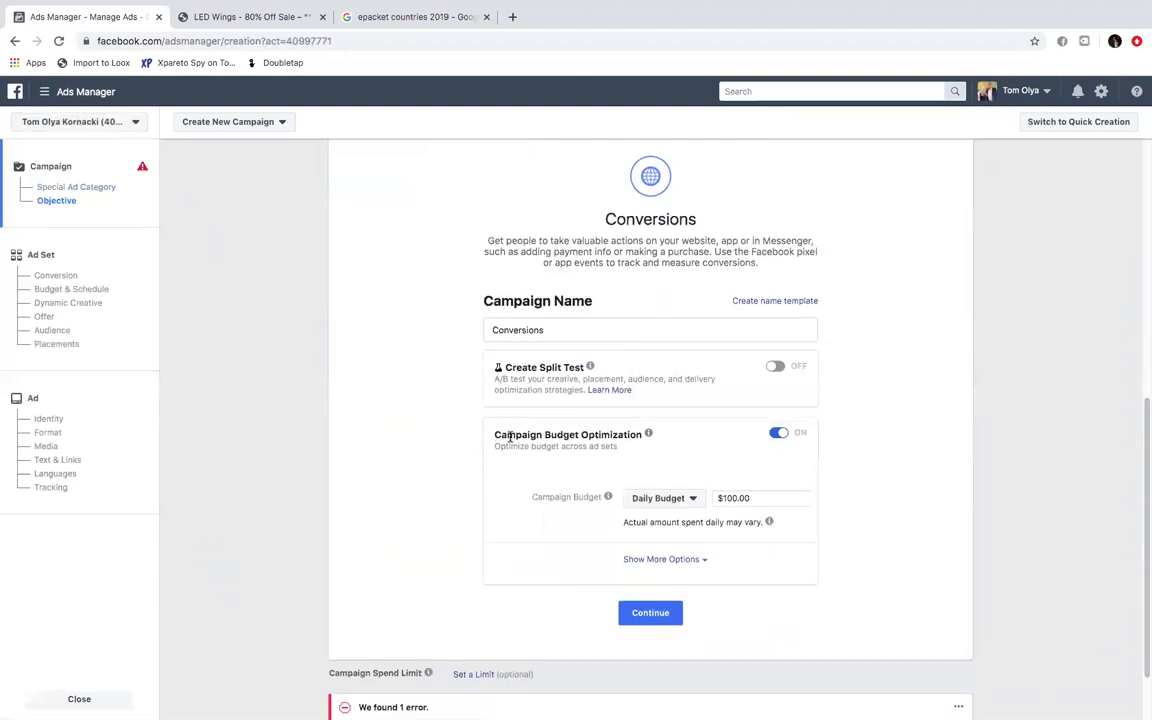
drag(505, 435, 643, 434)
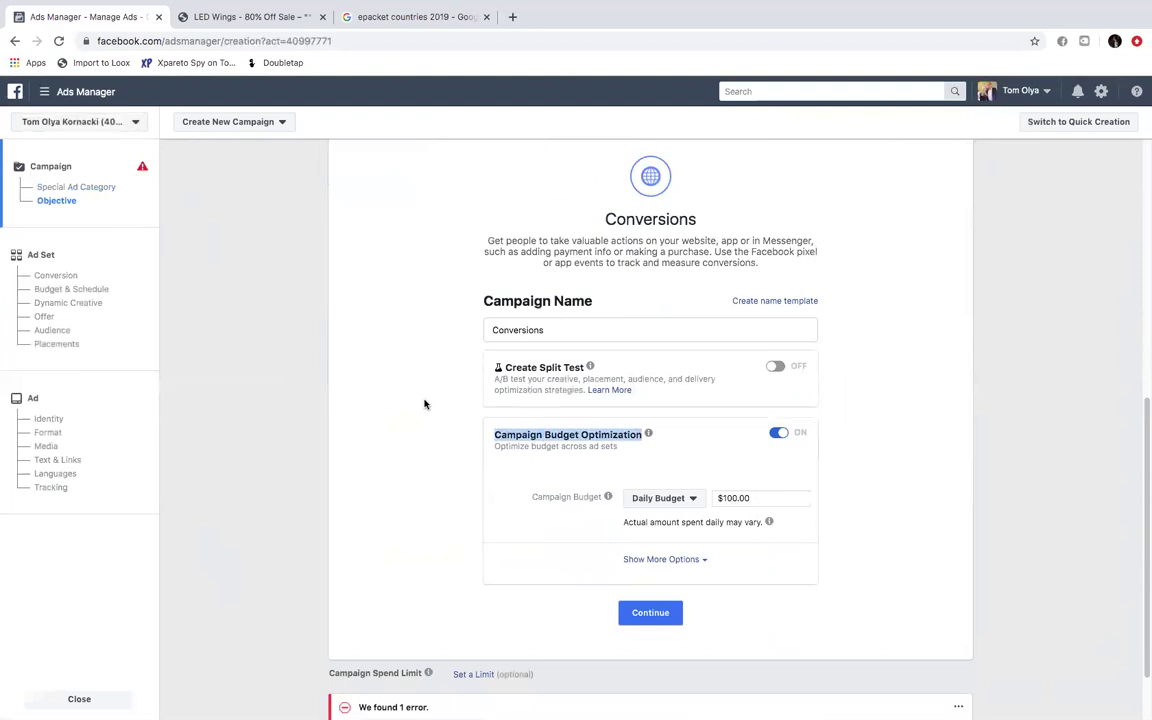
click(718, 497)
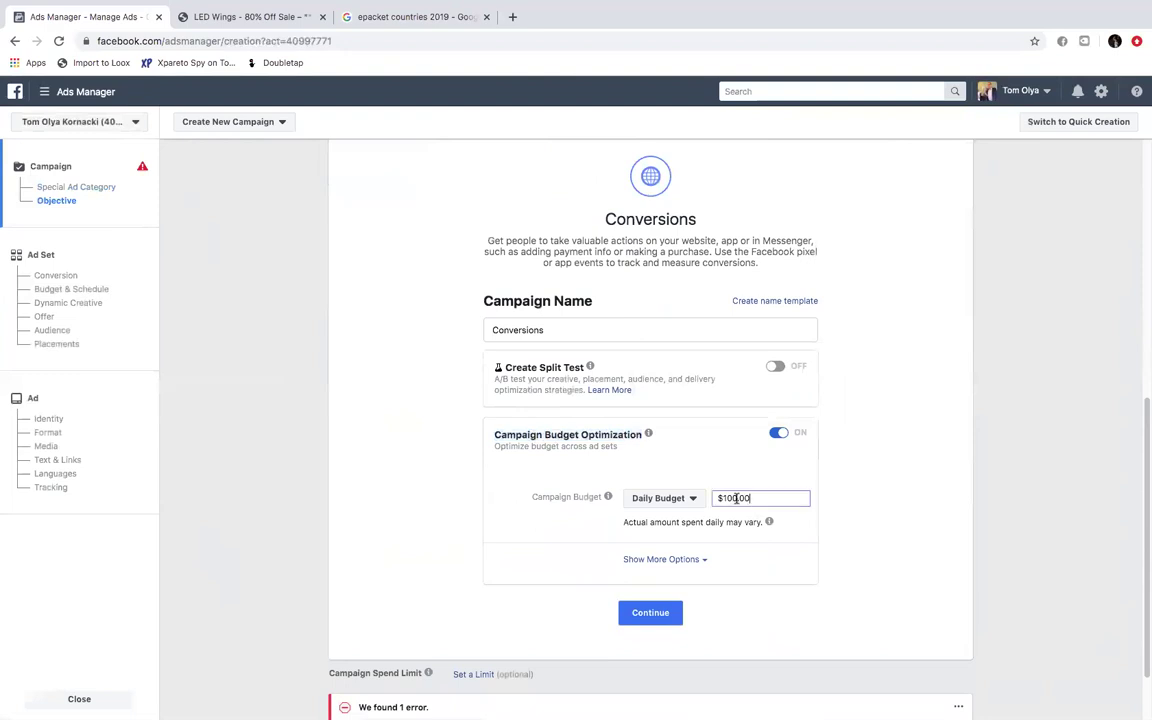
mouse_move(718, 497)
mouse_down()
mouse_move(751, 497)
mouse_move(707, 501)
mouse_up()
scroll(1142, 538, down, 2)
scroll(1142, 502, up, 1)
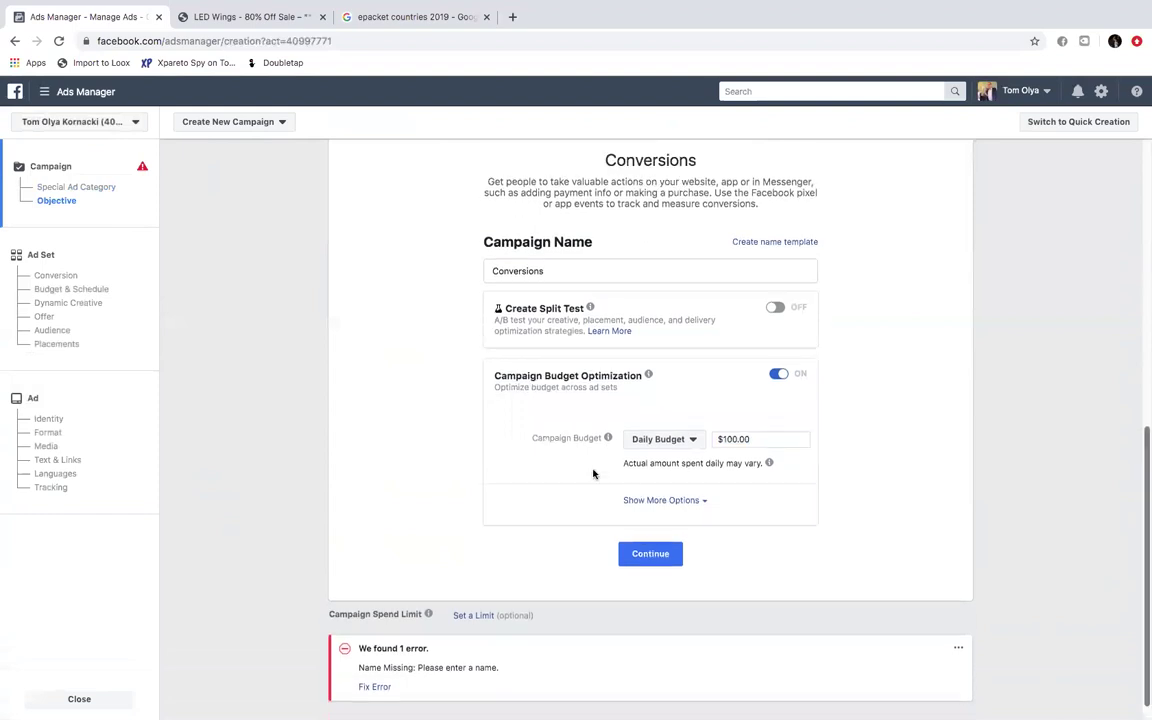
click(16, 41)
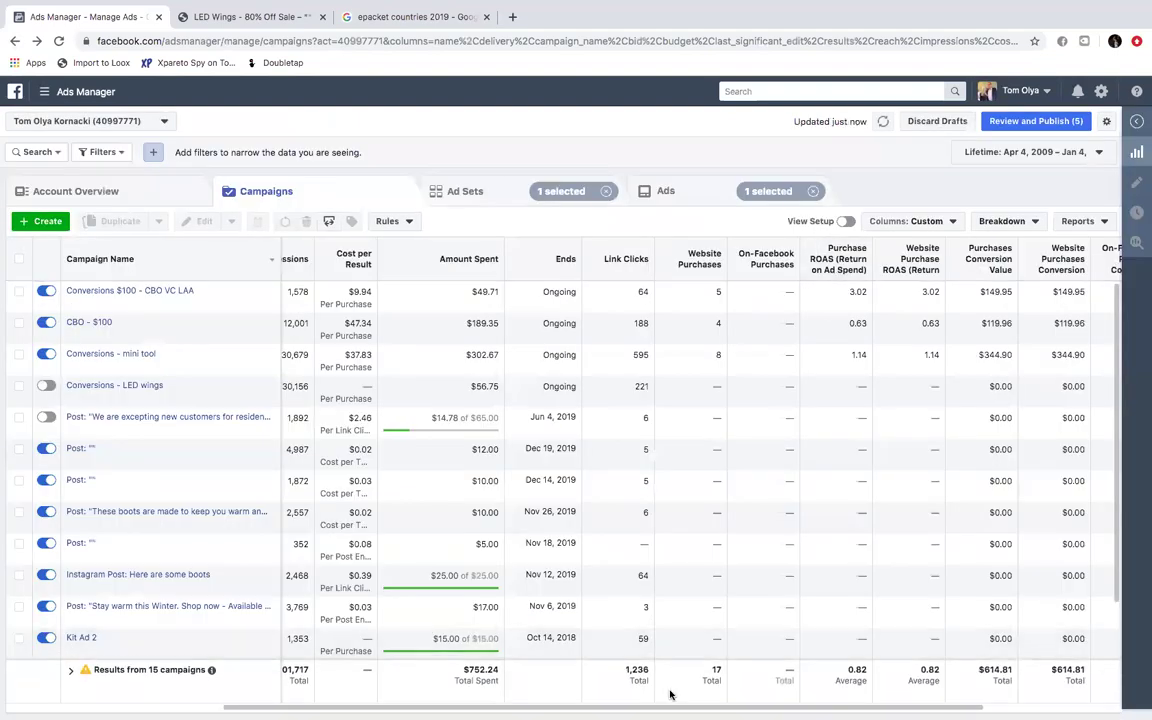
Step: Check the cost per result of the "Conversions $100 - CBO VC LAA" campaign in the campaign list
scroll(576, 450, left, 3)
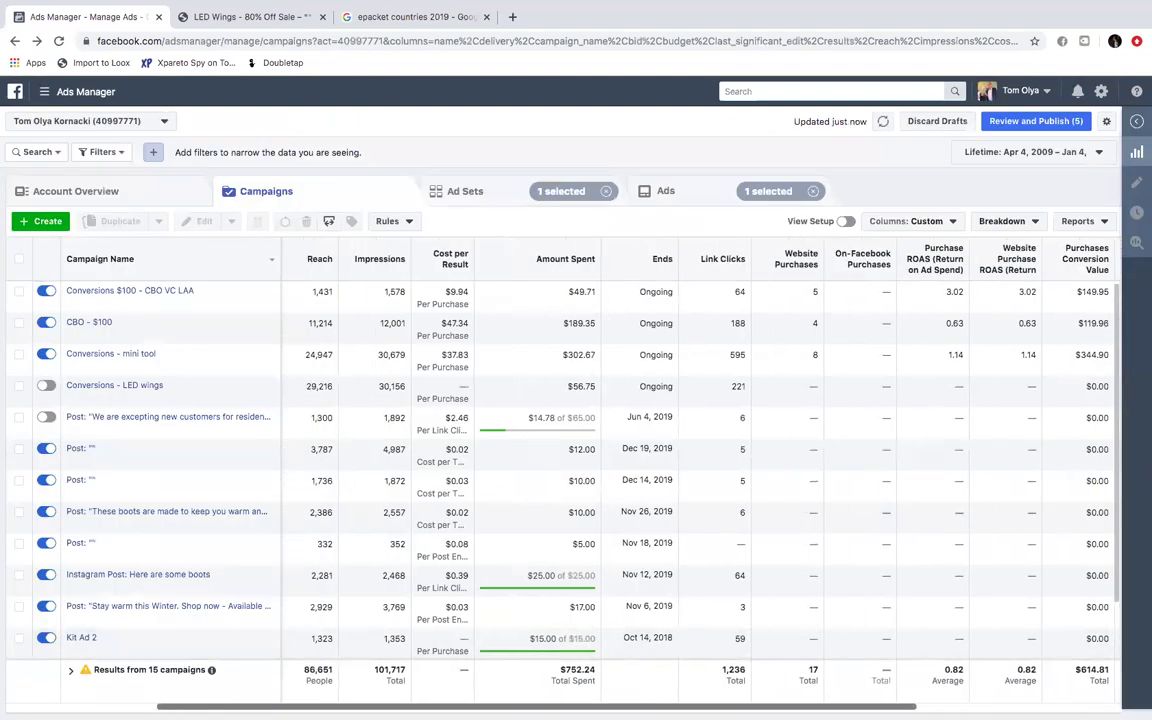
scroll(457, 441, left, 3)
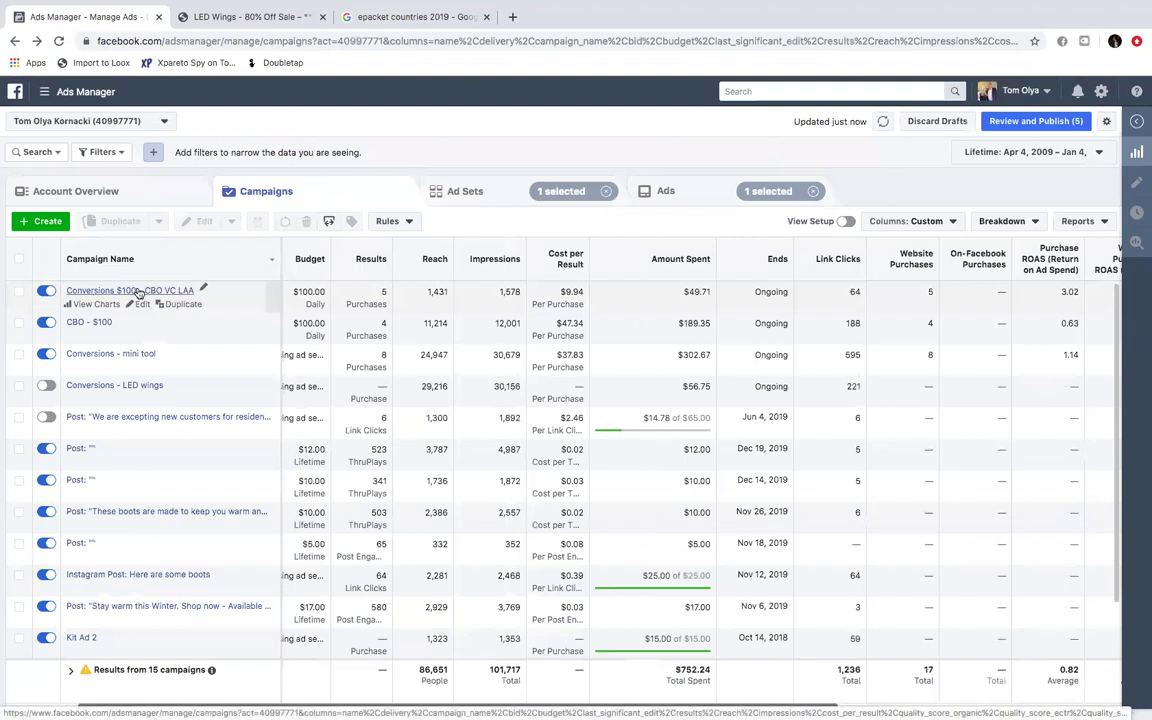
double_click(566, 292)
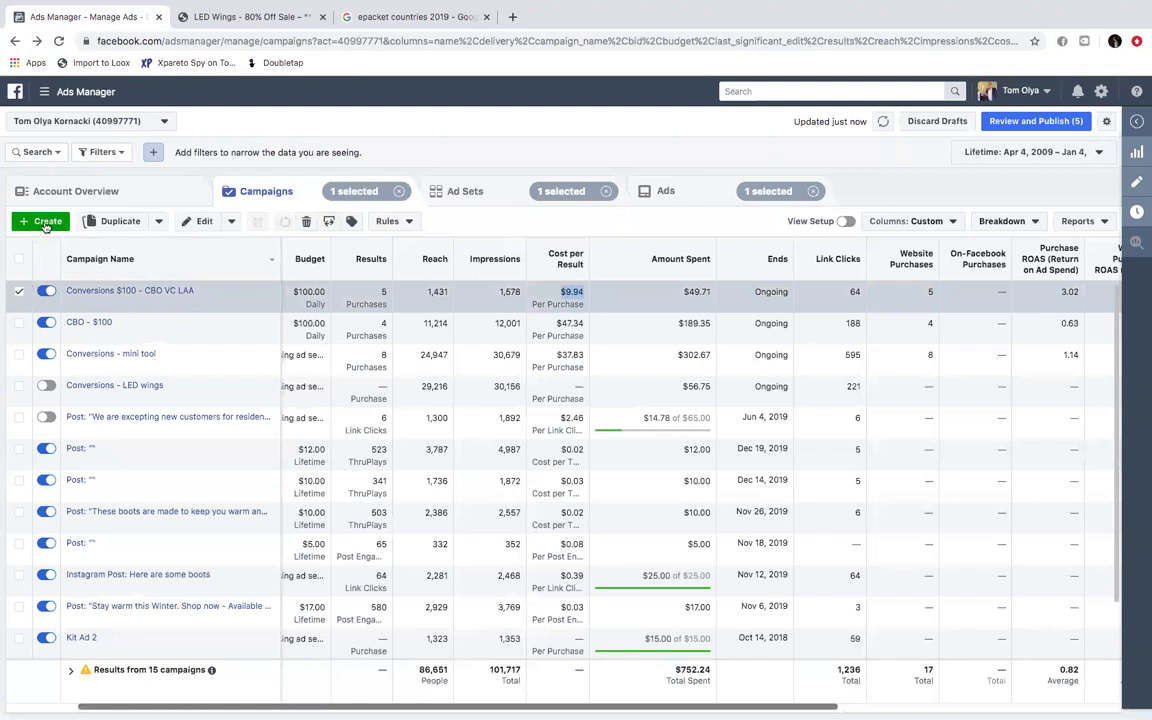
Step: Open the "LAA 1%" ad set of "Conversions $100 - CBO VC LAA" for editing at its Audience section, without publishing the drafts
click(132, 292)
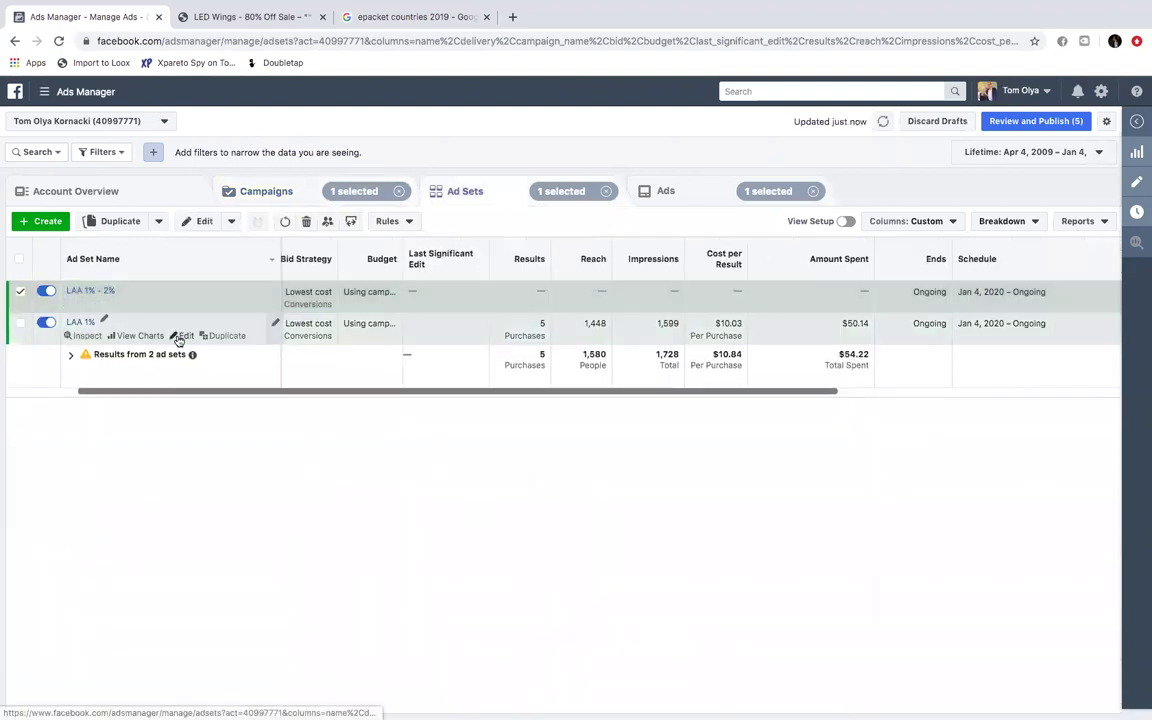
click(181, 336)
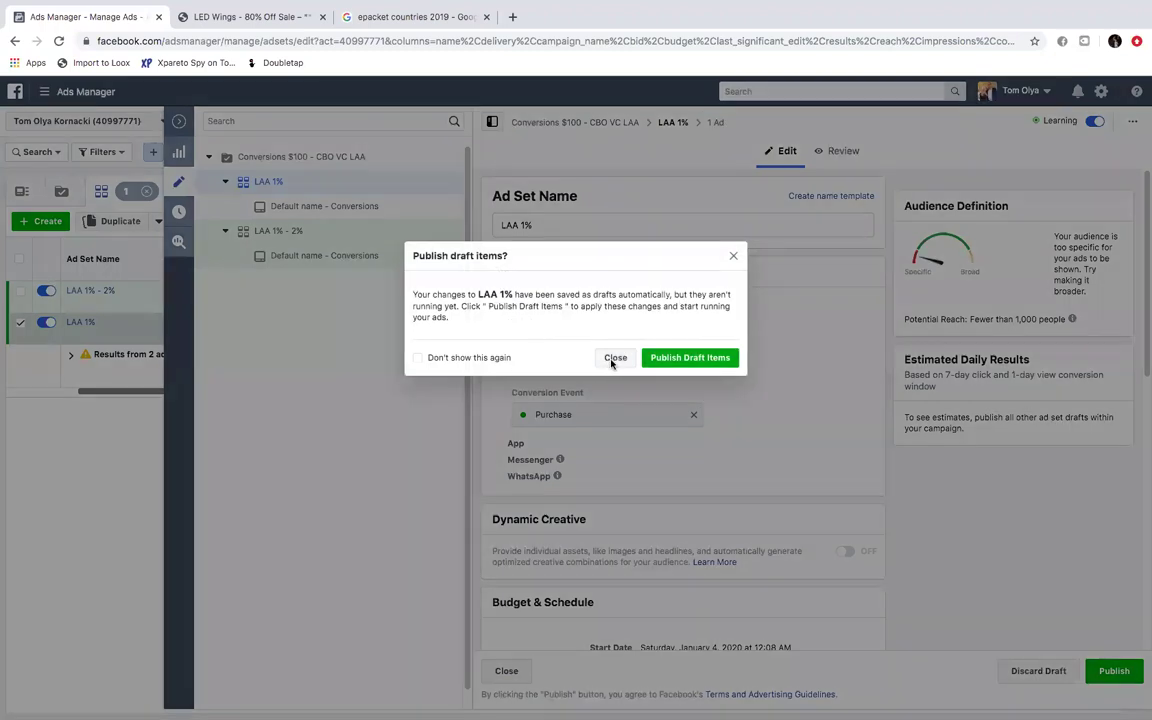
click(615, 359)
scroll(1143, 375, down, 5)
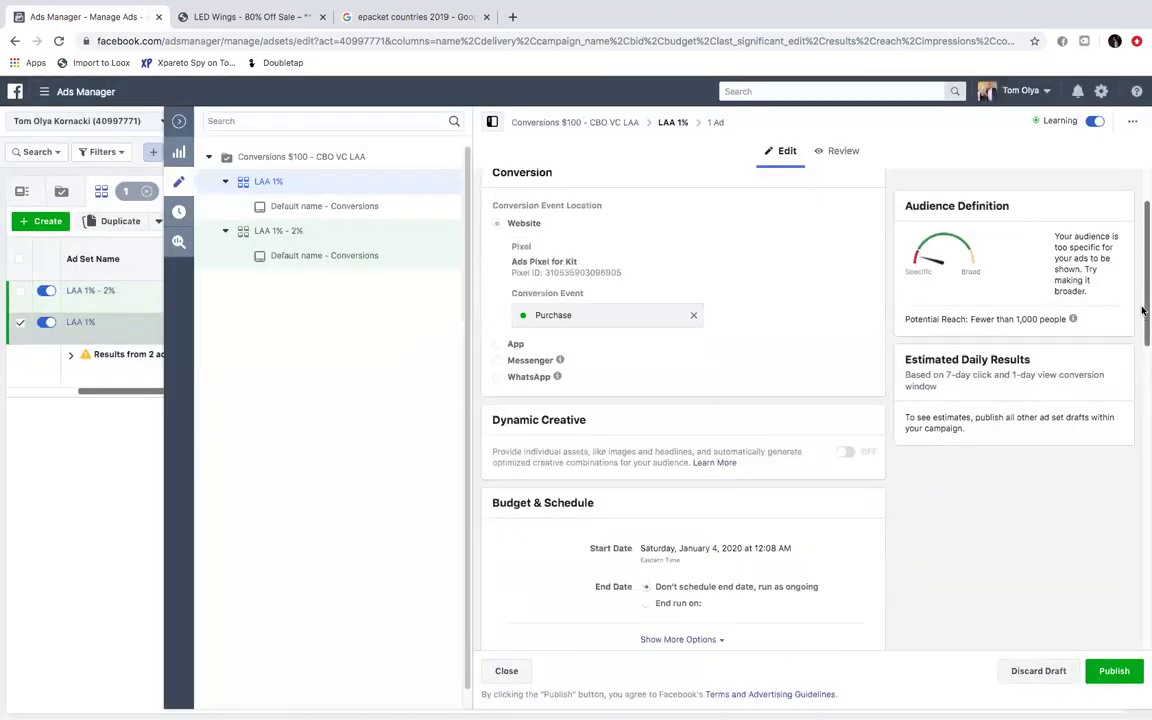
scroll(1143, 380, down, 3)
Step: Start a website custom audience for the ad set and review the pixel events it can be based on
click(677, 508)
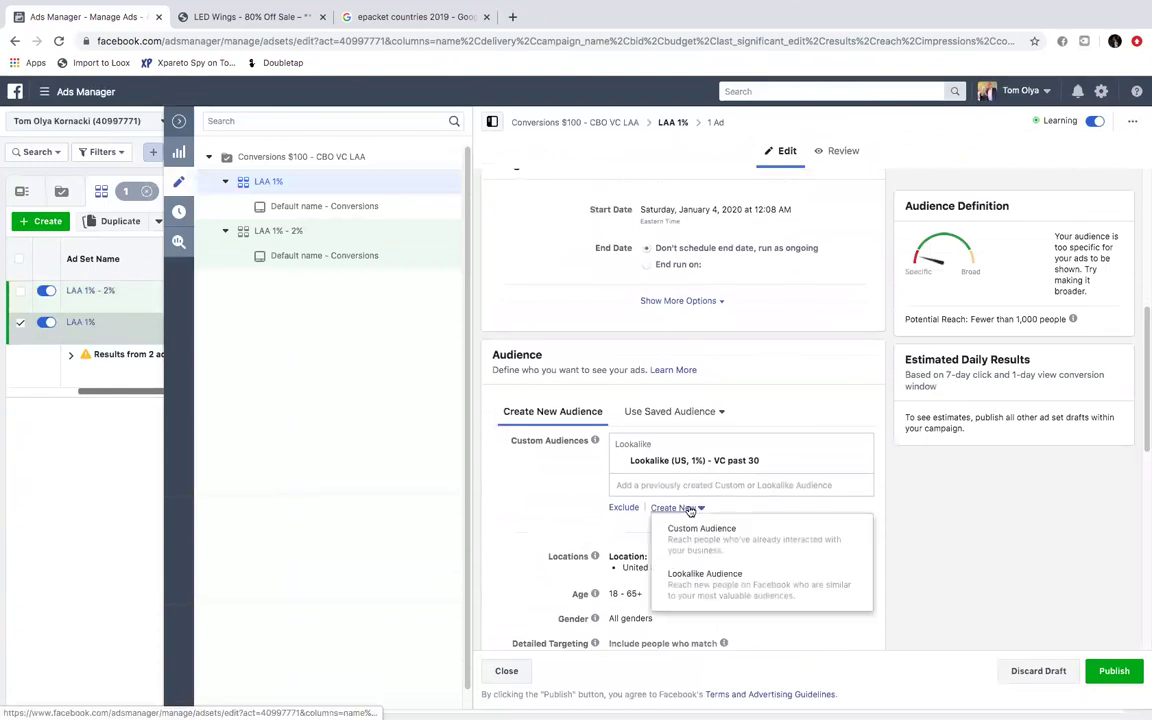
click(703, 540)
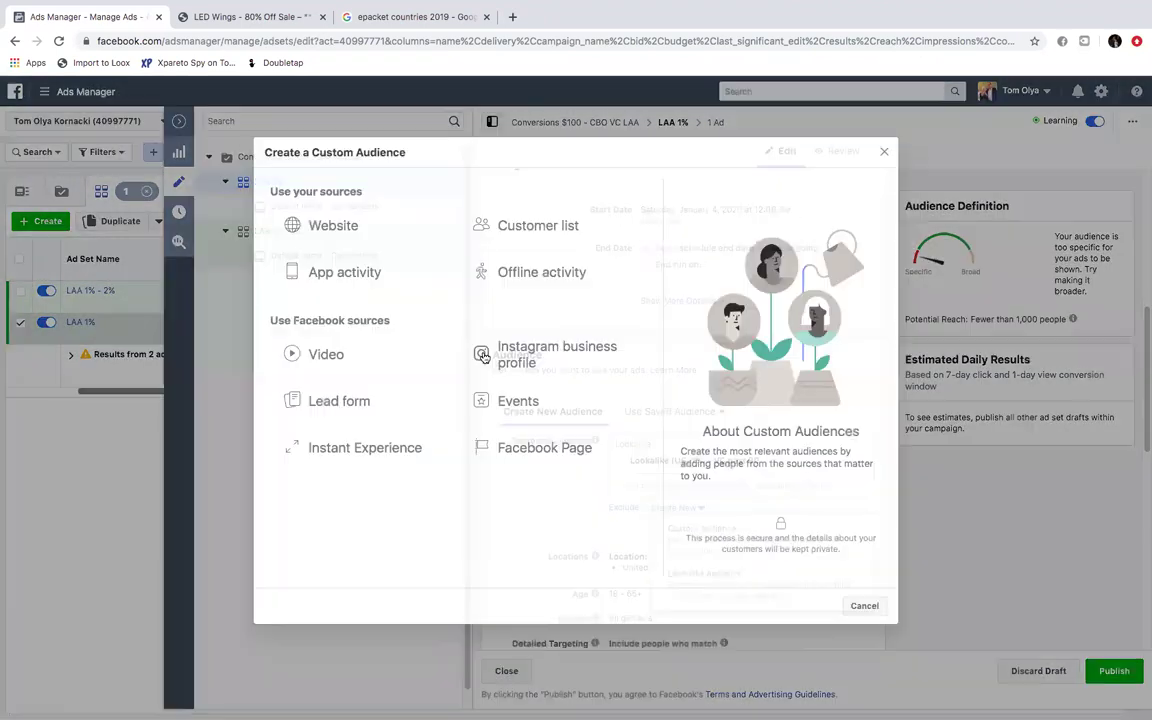
click(368, 231)
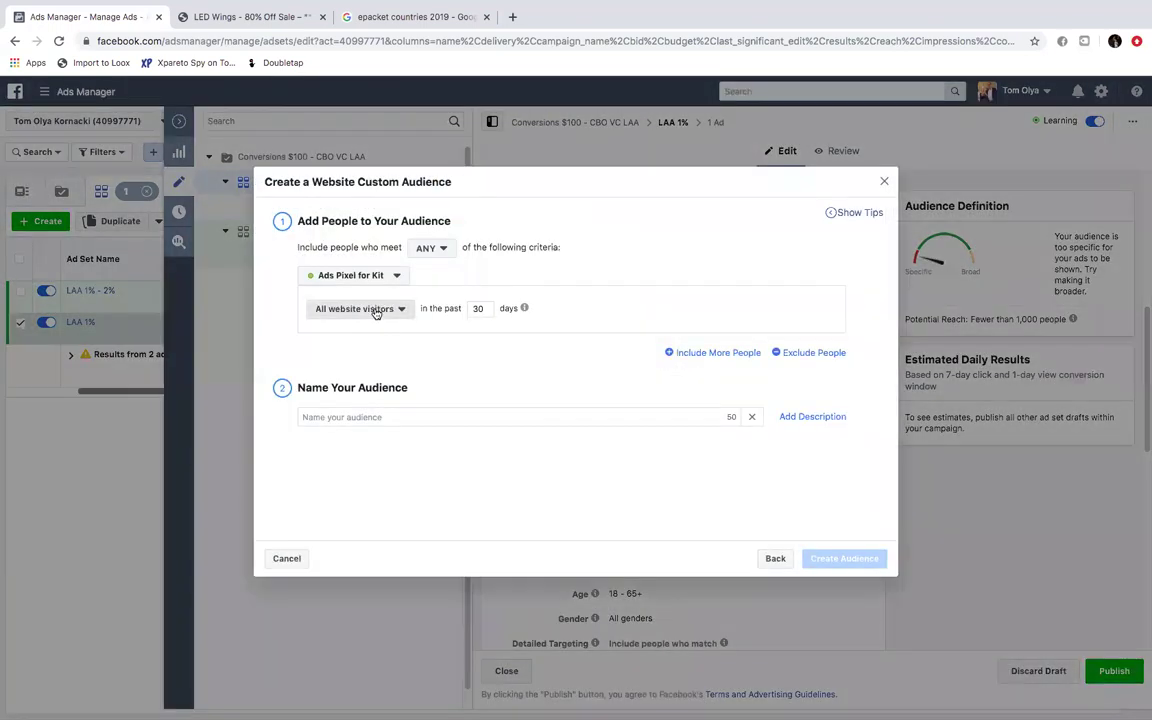
click(376, 310)
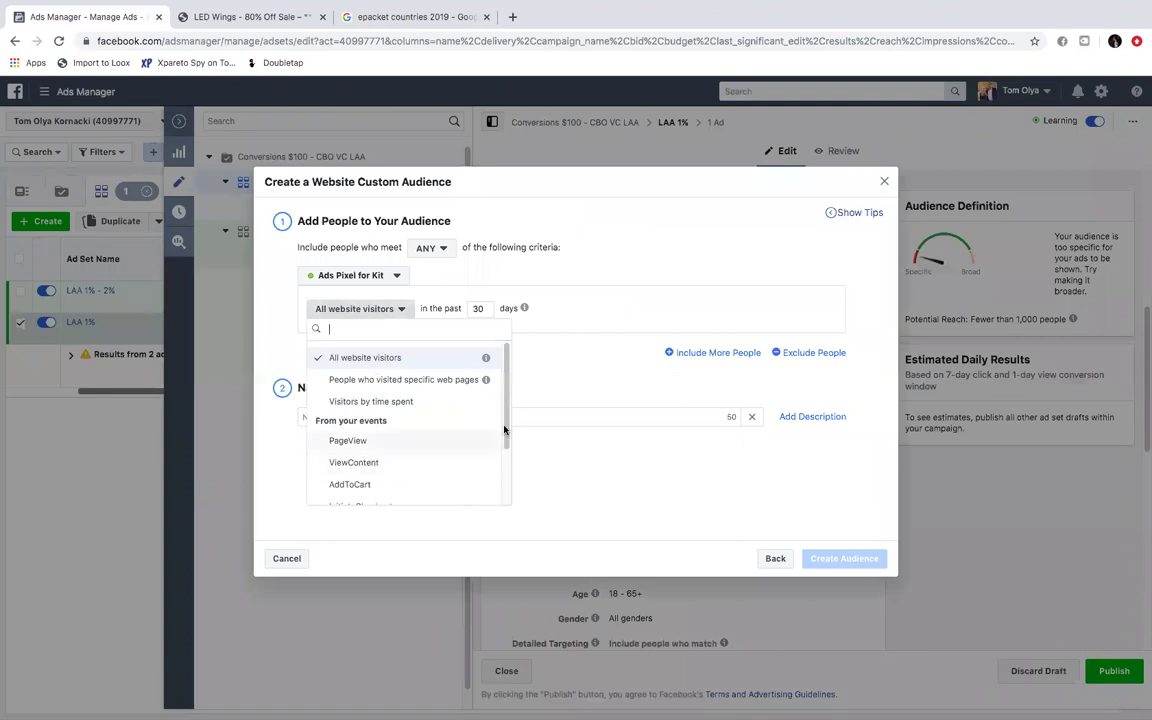
scroll(470, 450, down, 1)
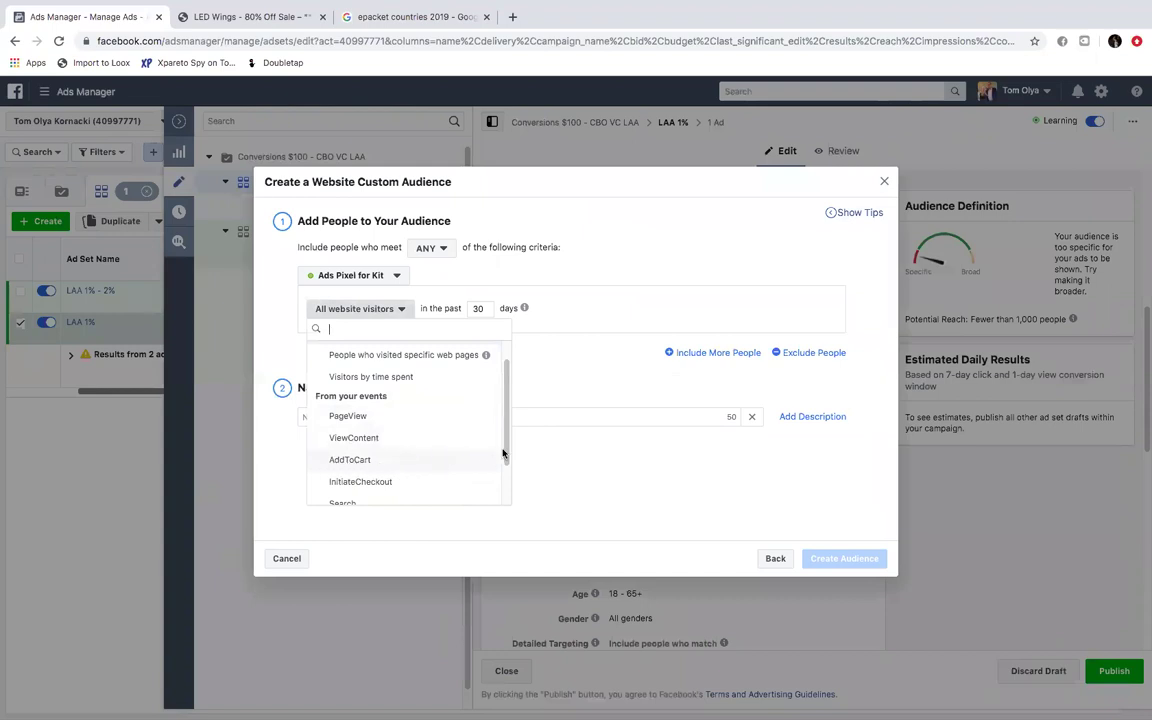
scroll(507, 458, down, 1)
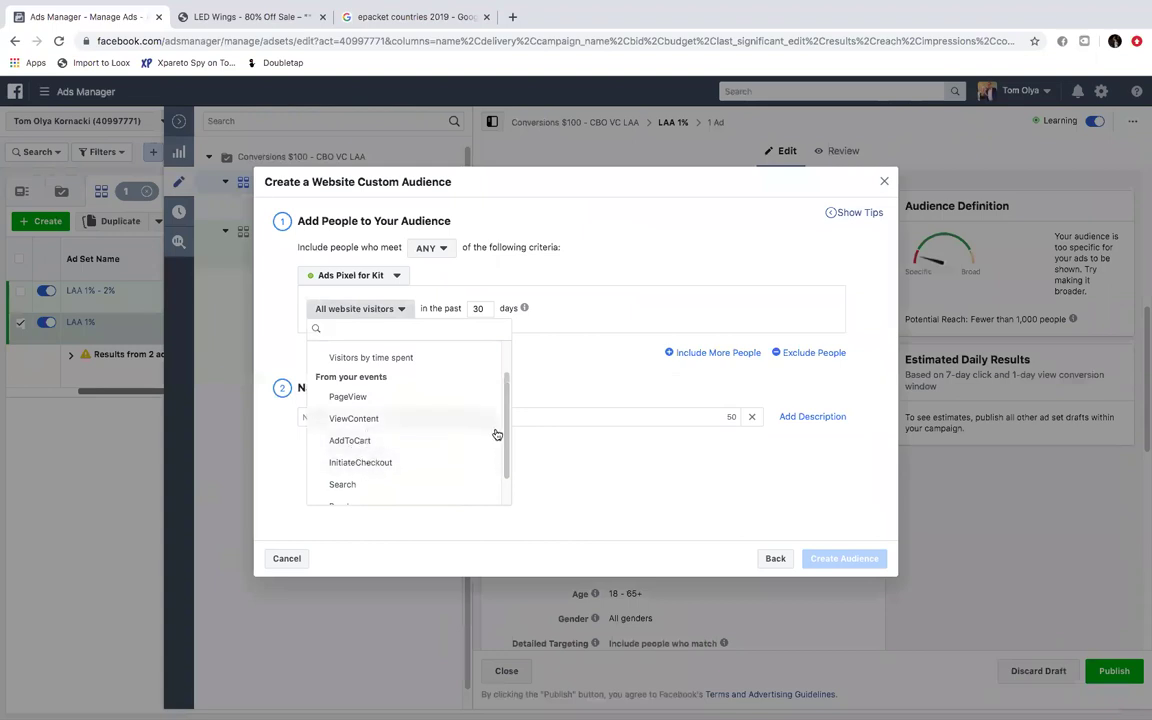
drag(507, 444, 507, 469)
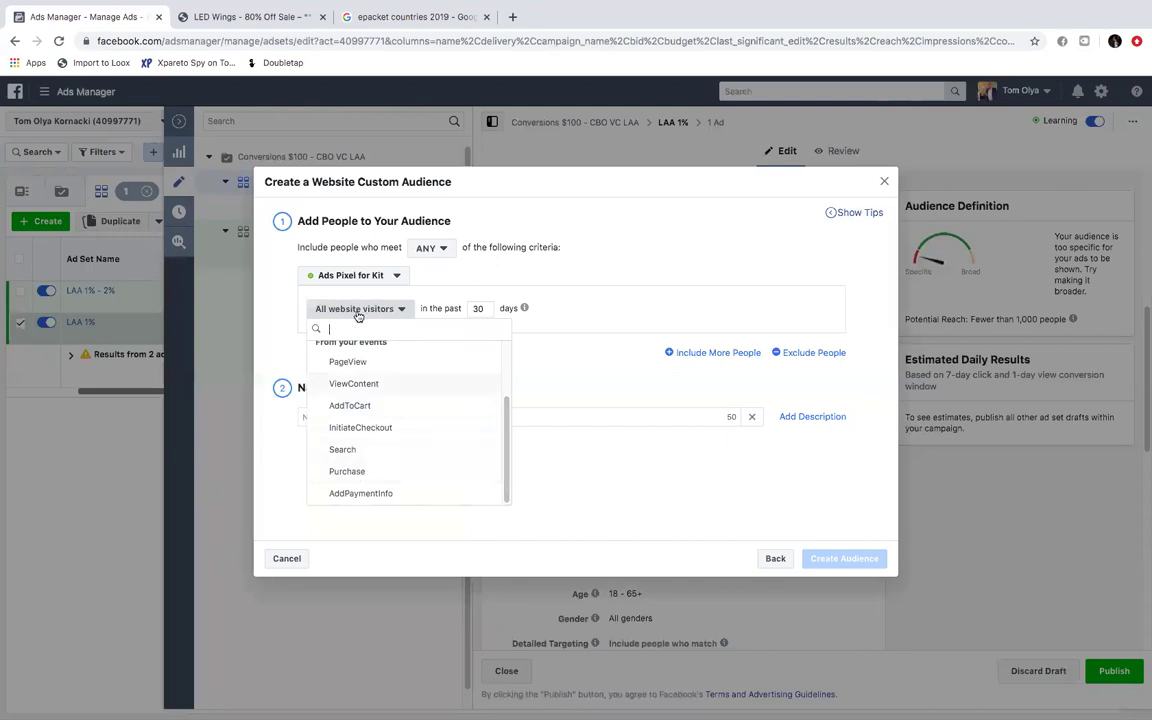
Step: Base the website audience on the Purchase event and close it without creating the audience
click(347, 471)
key(ctrl+a)
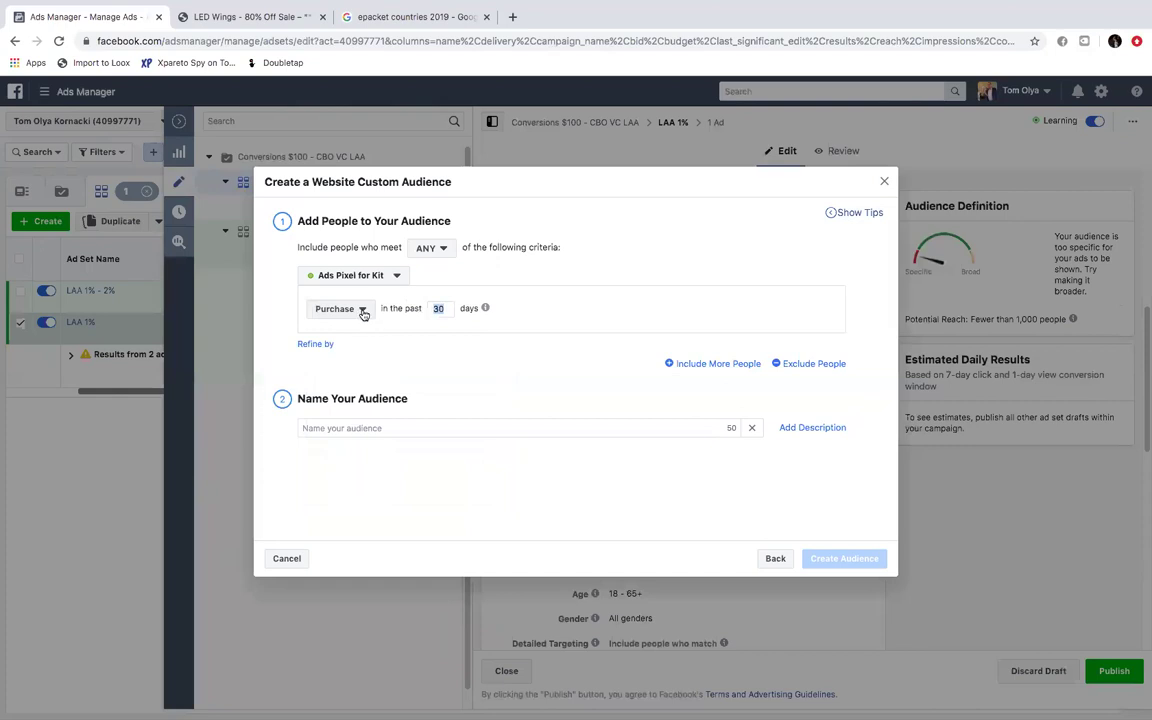
mouse_move(483, 309)
click(886, 182)
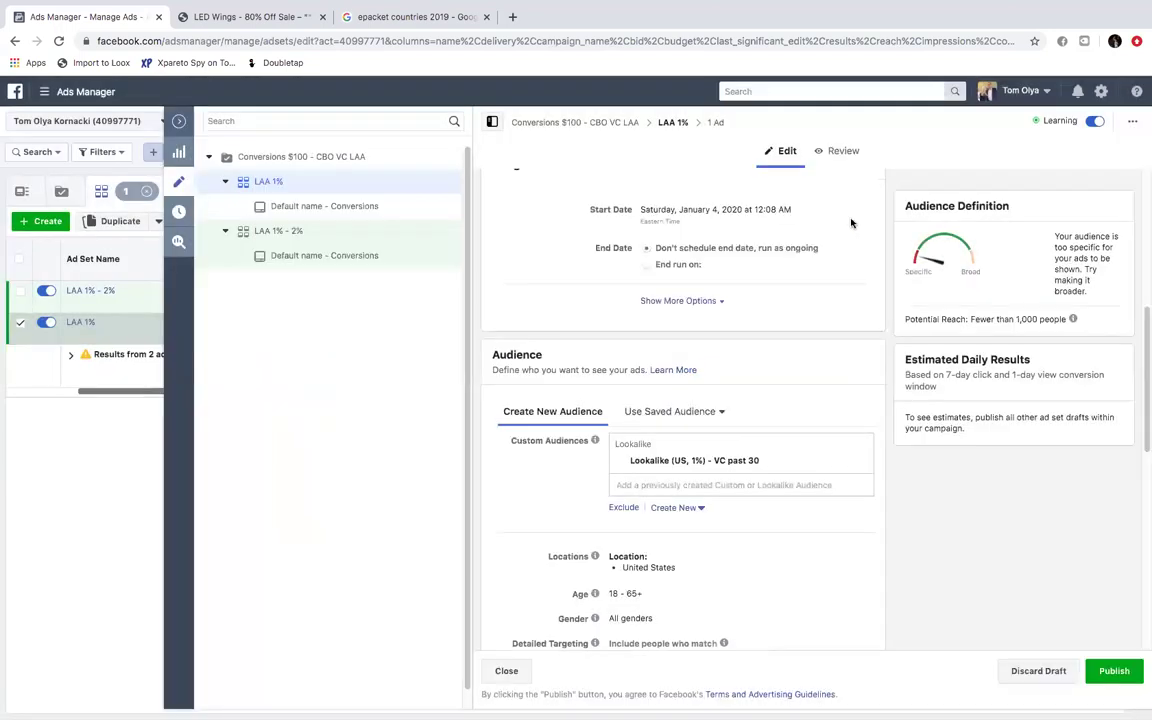
Step: Start a new custom audience for the "LAA 1%" ad set using Video as the source
click(676, 507)
click(690, 530)
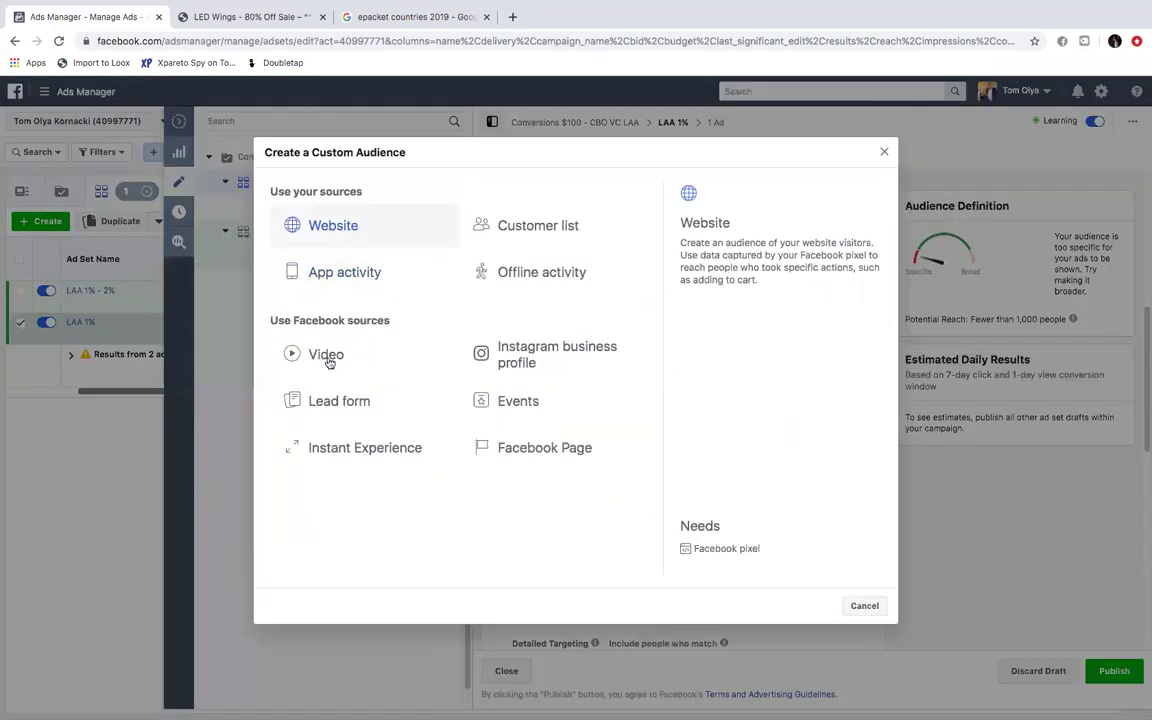
click(335, 358)
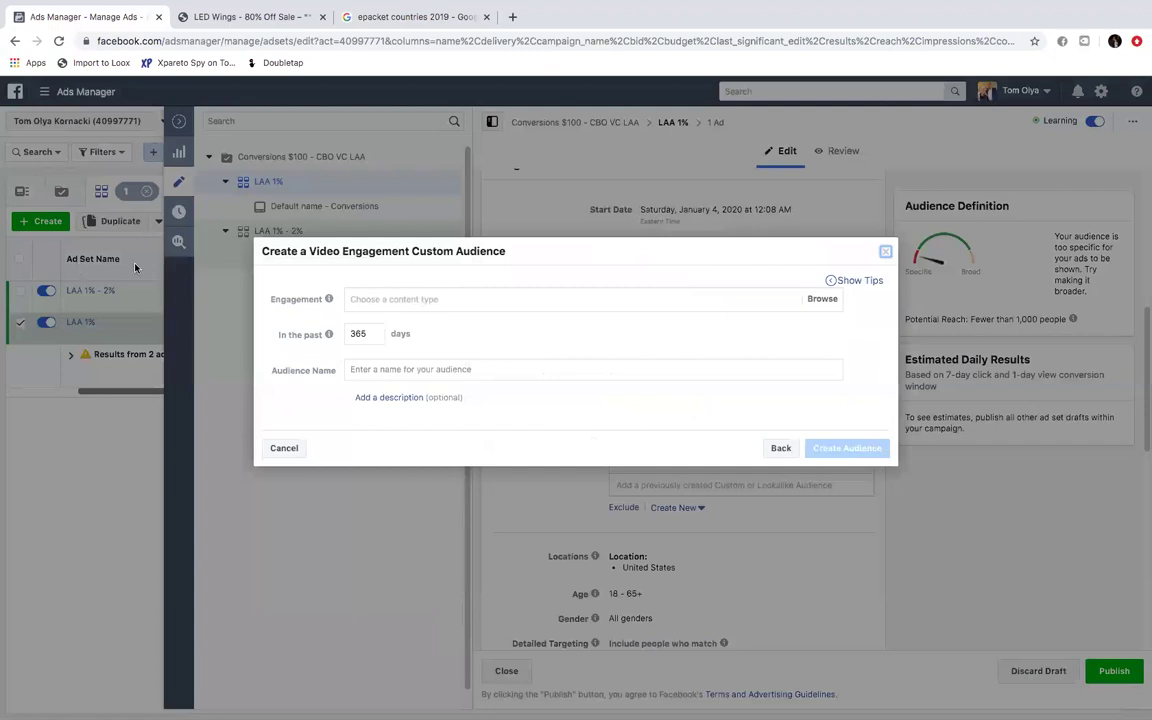
Step: Set the engagement to people who have watched 25% of "MINI GRINDER V1.mp4", review the video selection and remove this criterion
click(376, 297)
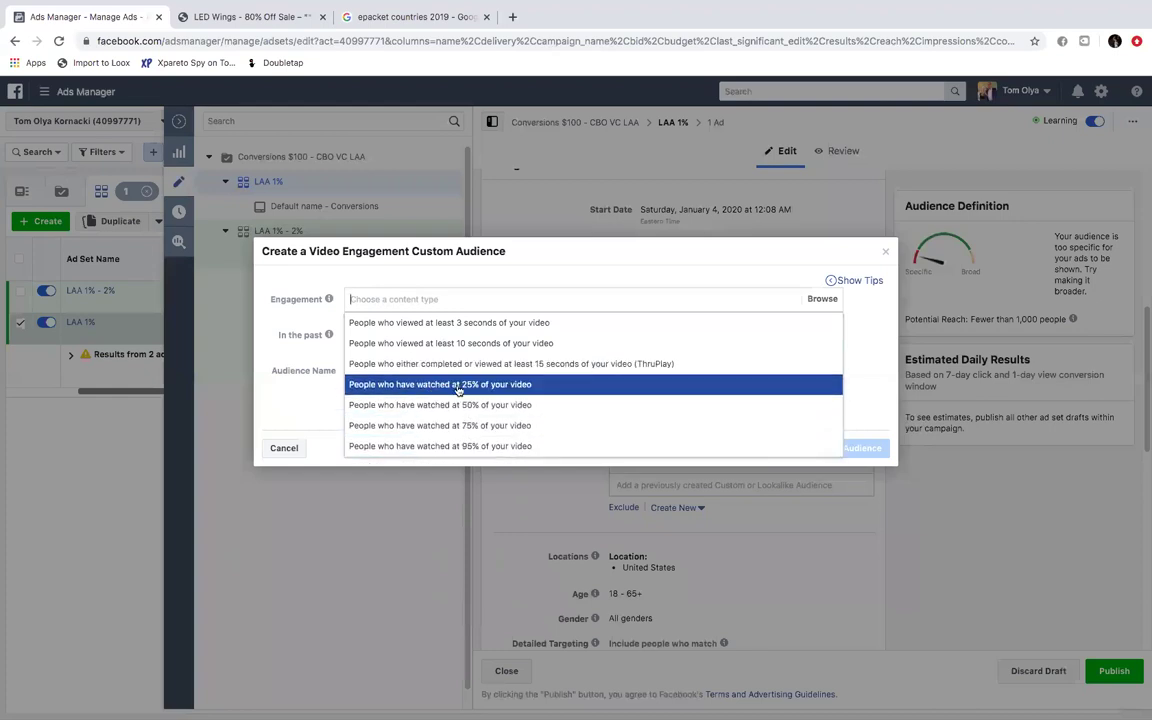
click(390, 388)
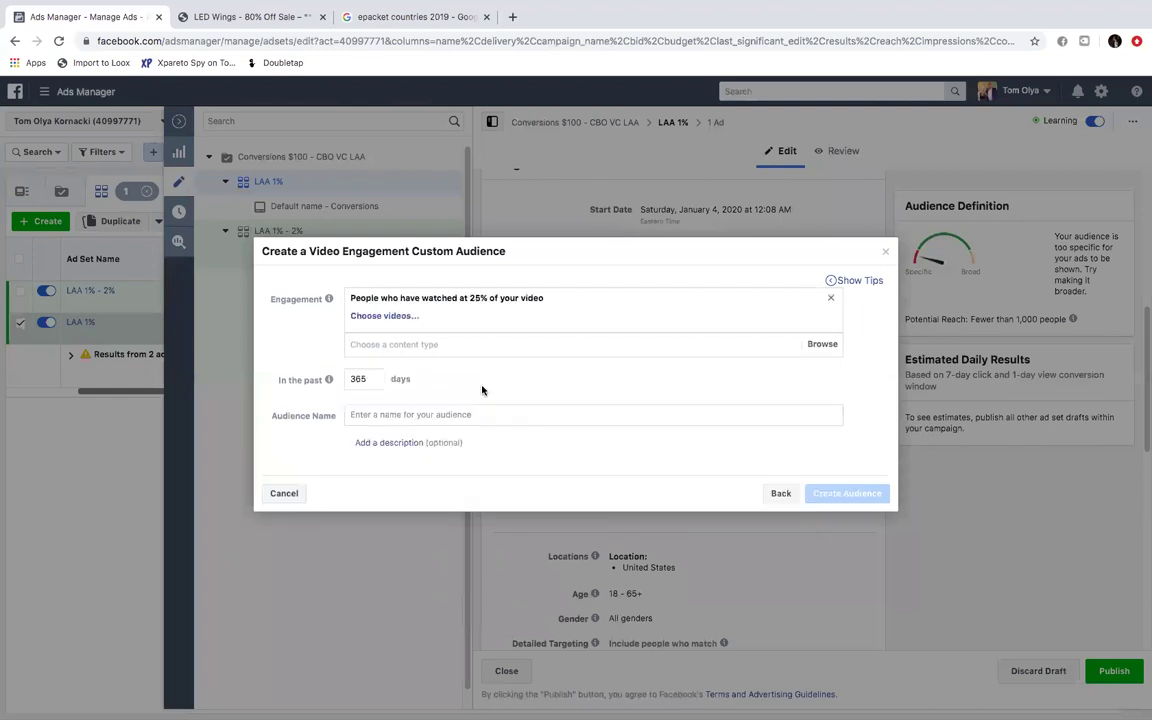
click(385, 316)
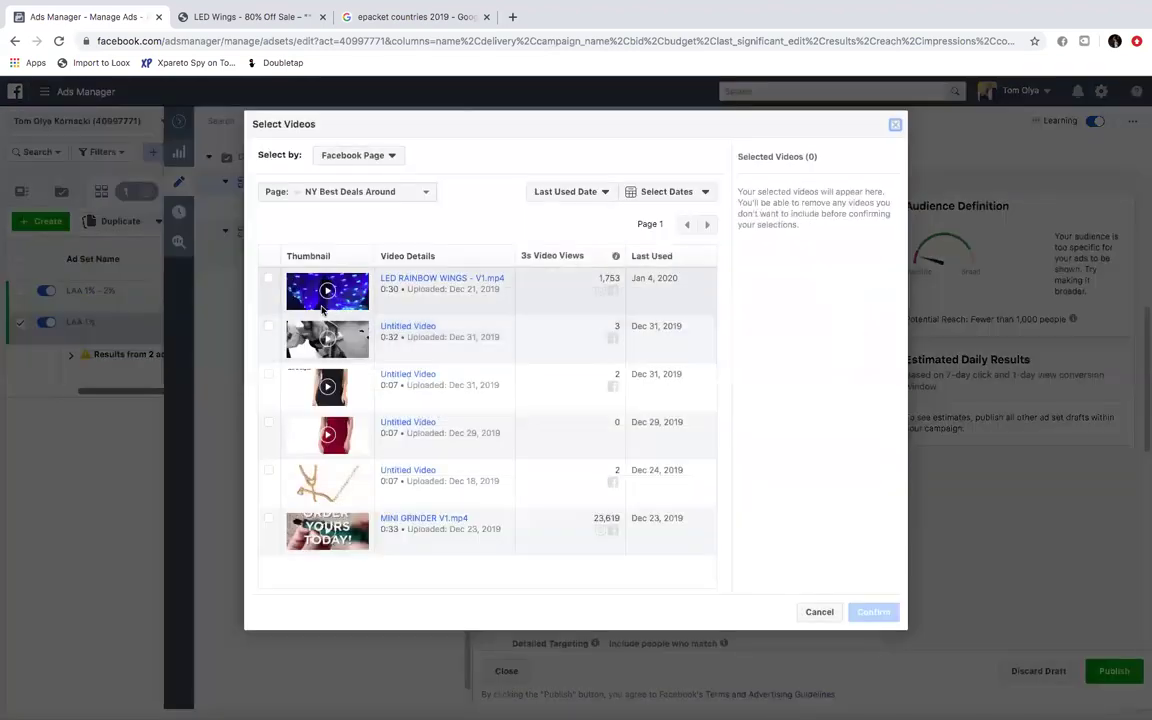
click(269, 521)
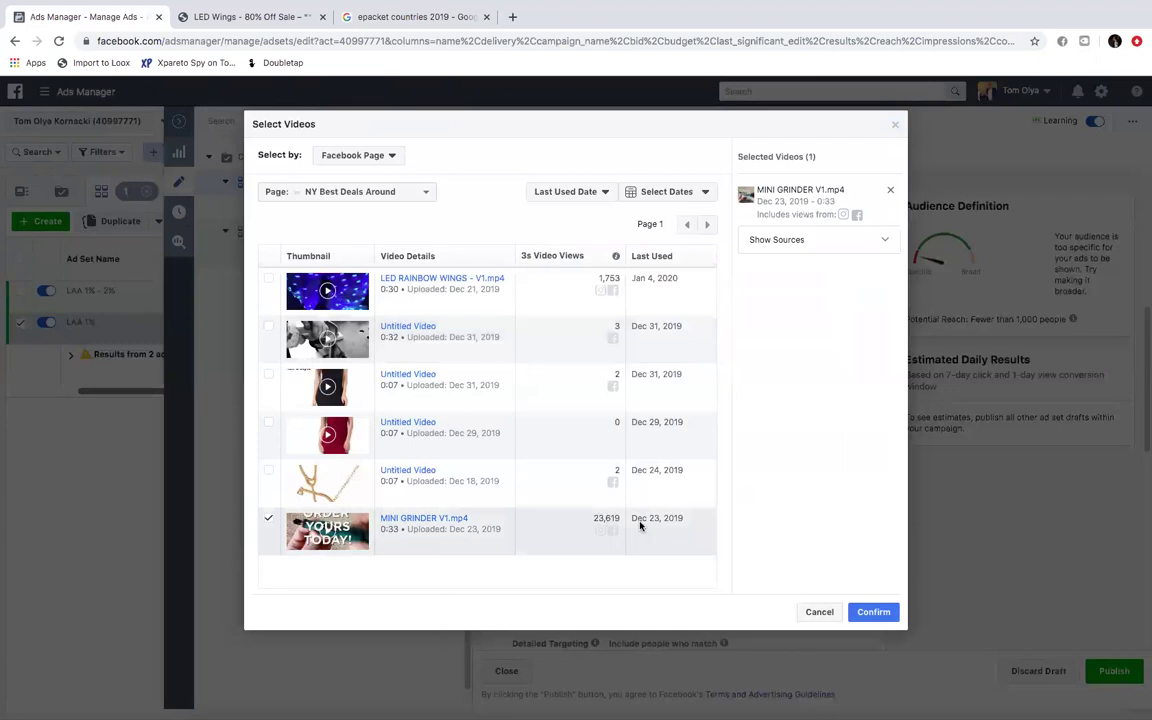
click(873, 611)
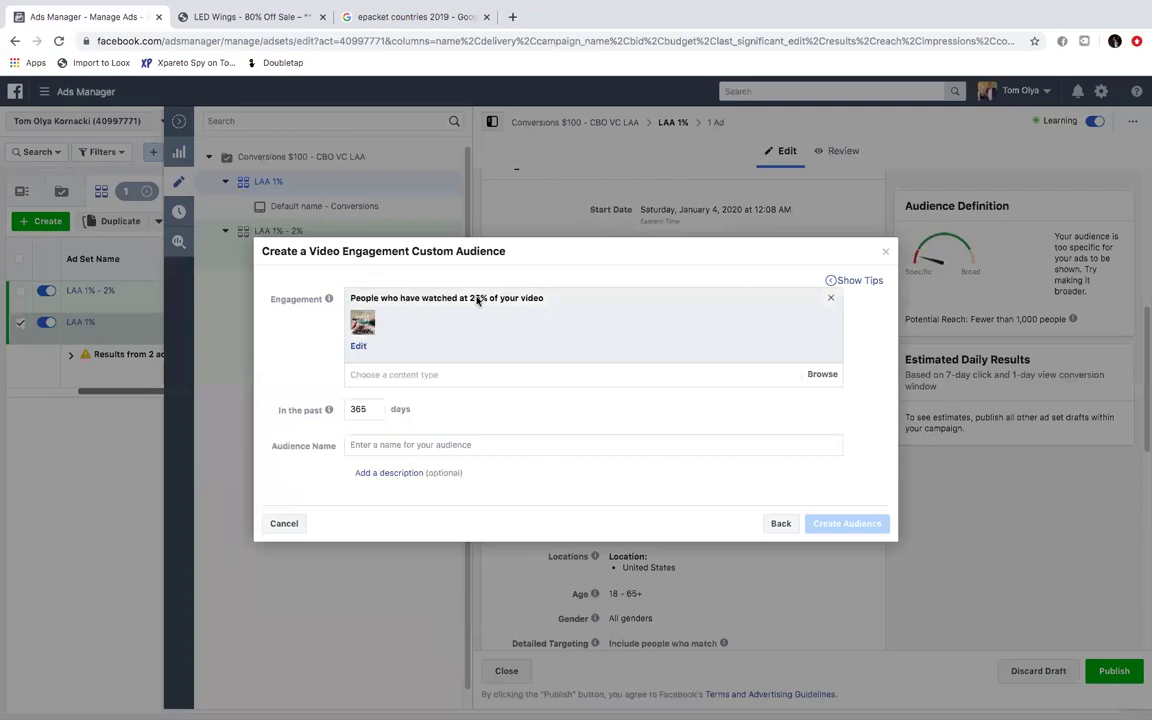
click(358, 347)
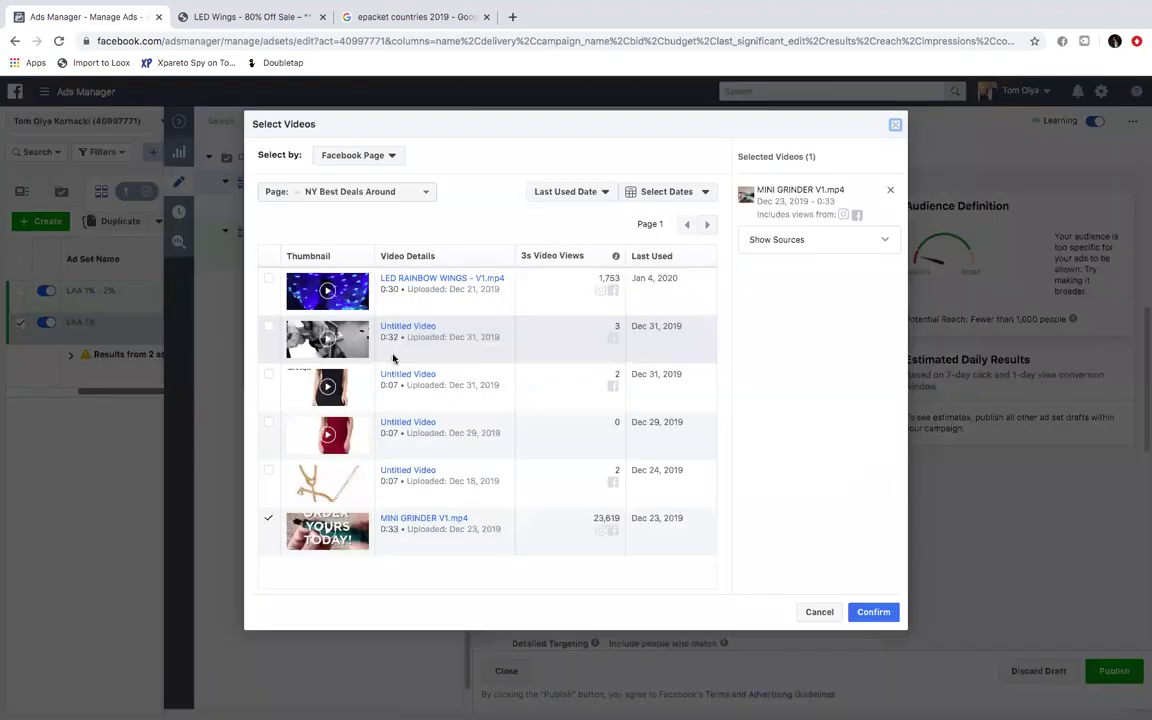
click(873, 611)
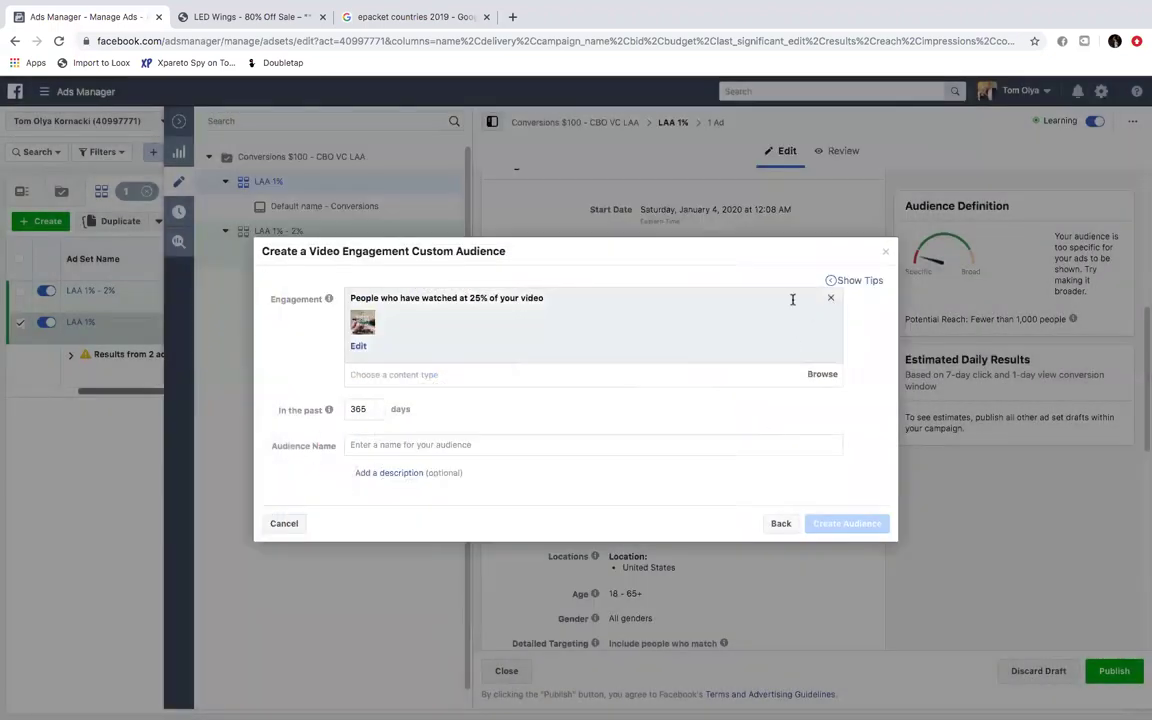
click(830, 297)
Step: Set the engagement to people who have watched 50% of "MINI GRINDER V1.mp4" and go to the audience name
click(441, 301)
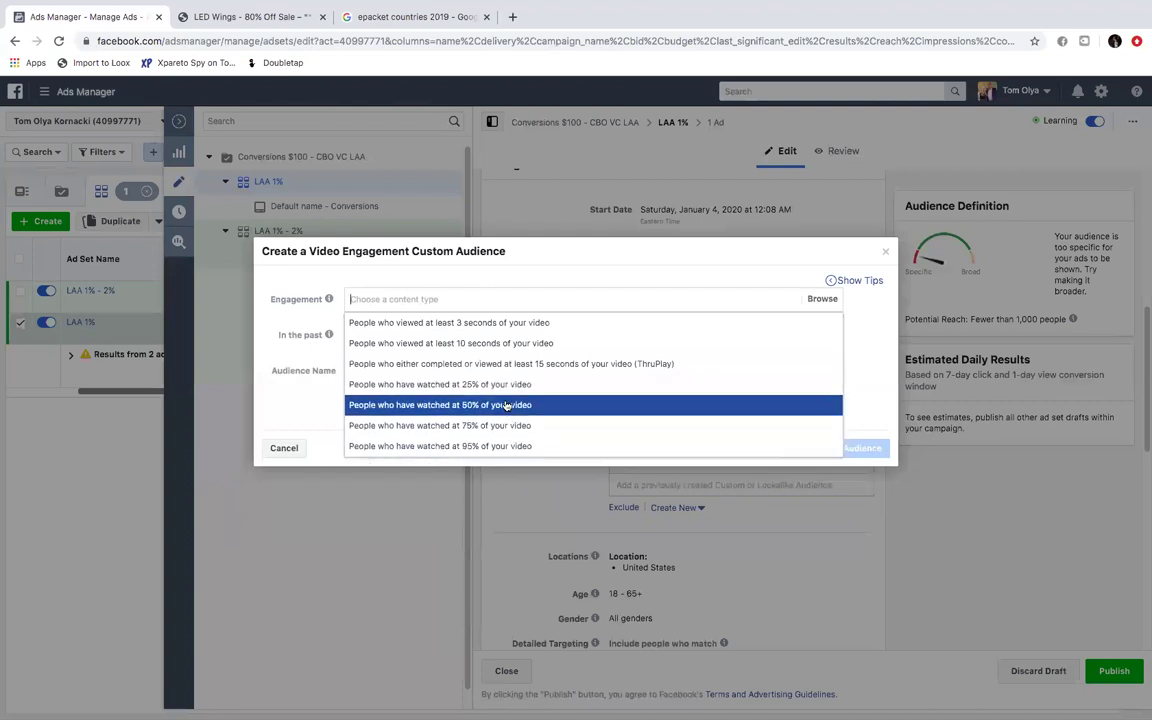
click(470, 405)
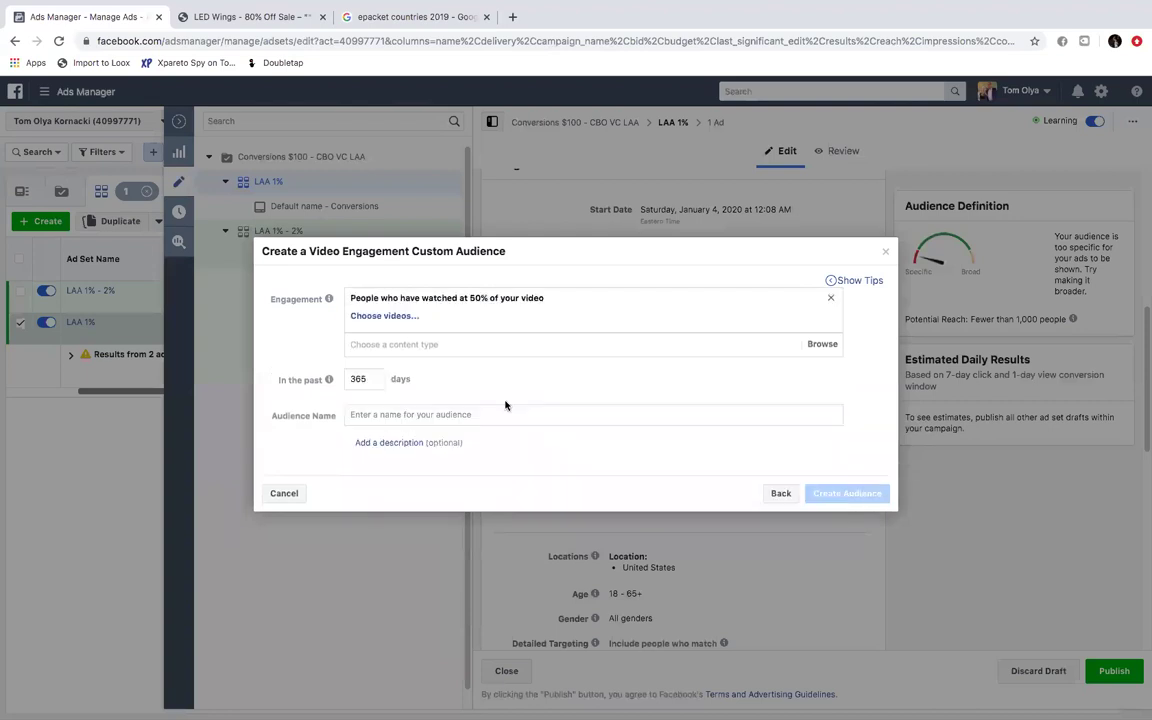
click(395, 316)
click(267, 521)
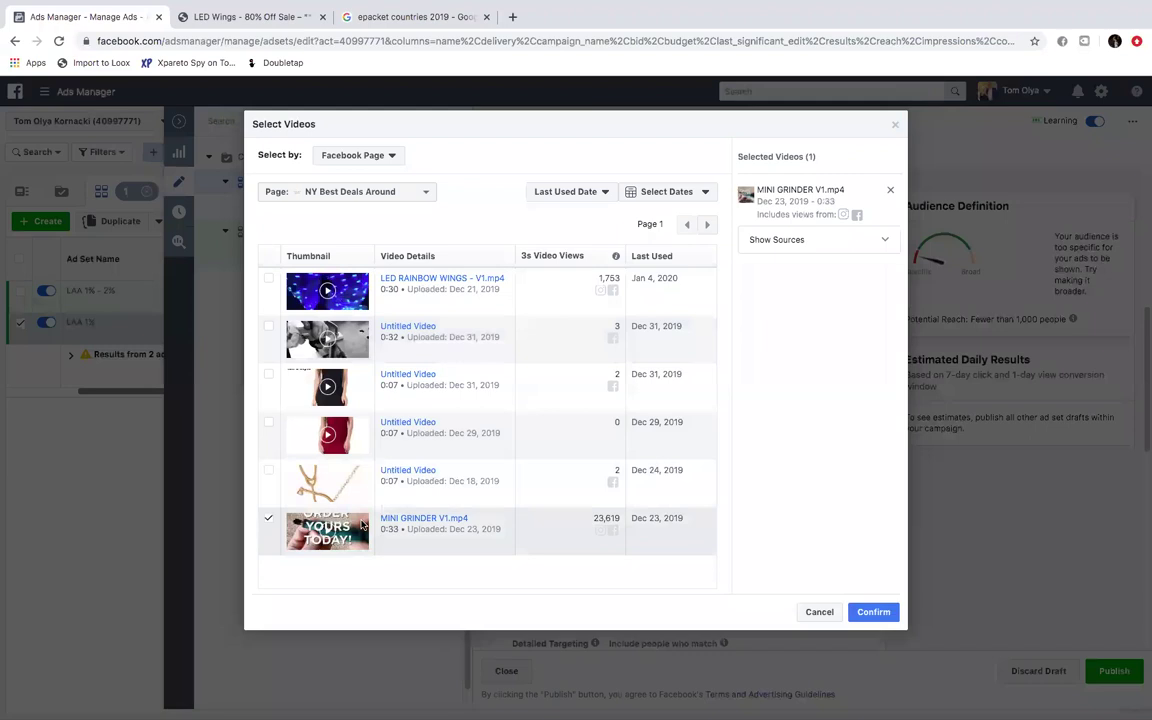
click(861, 612)
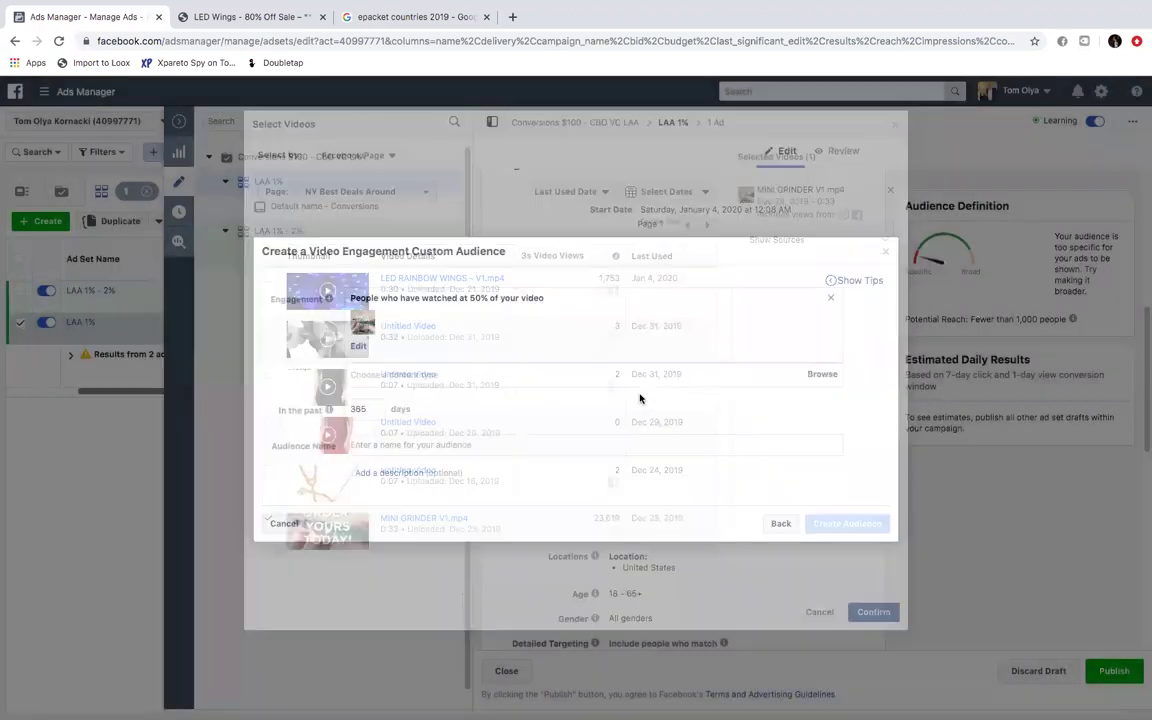
double_click(366, 409)
click(396, 444)
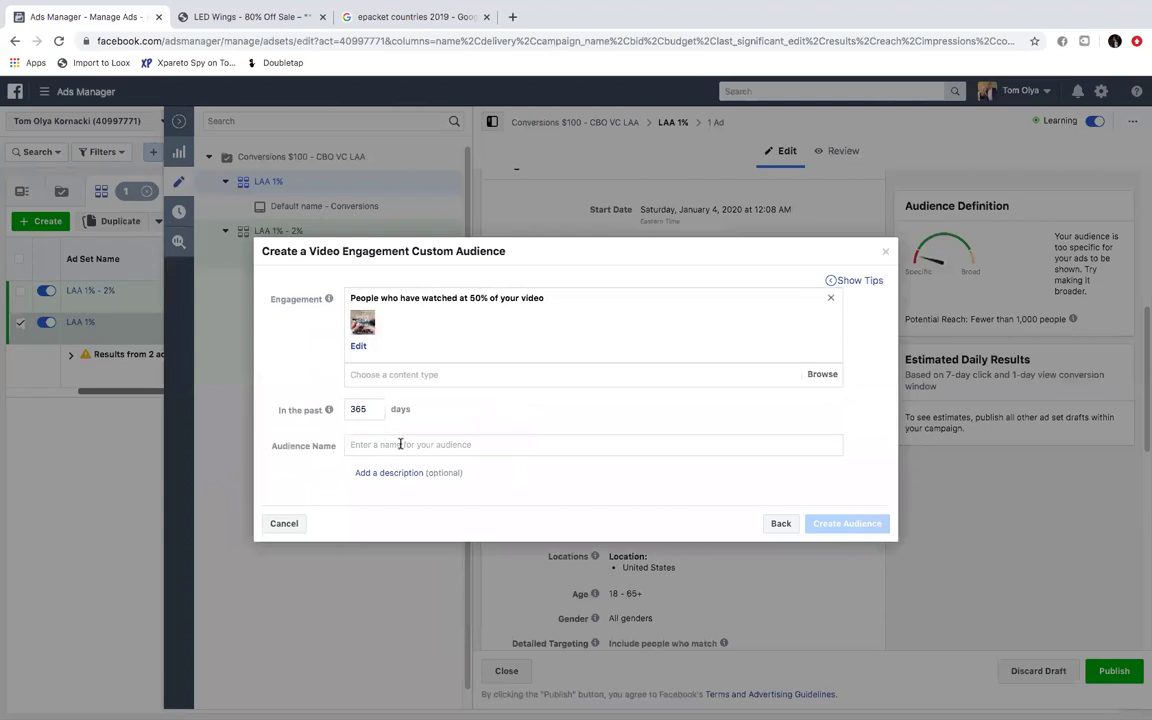
Step: Name the video engagement audience "Watched Grinder Tool - 50%", create it and dismiss the confirmation
text(Watched Grinder Tool - 50%)
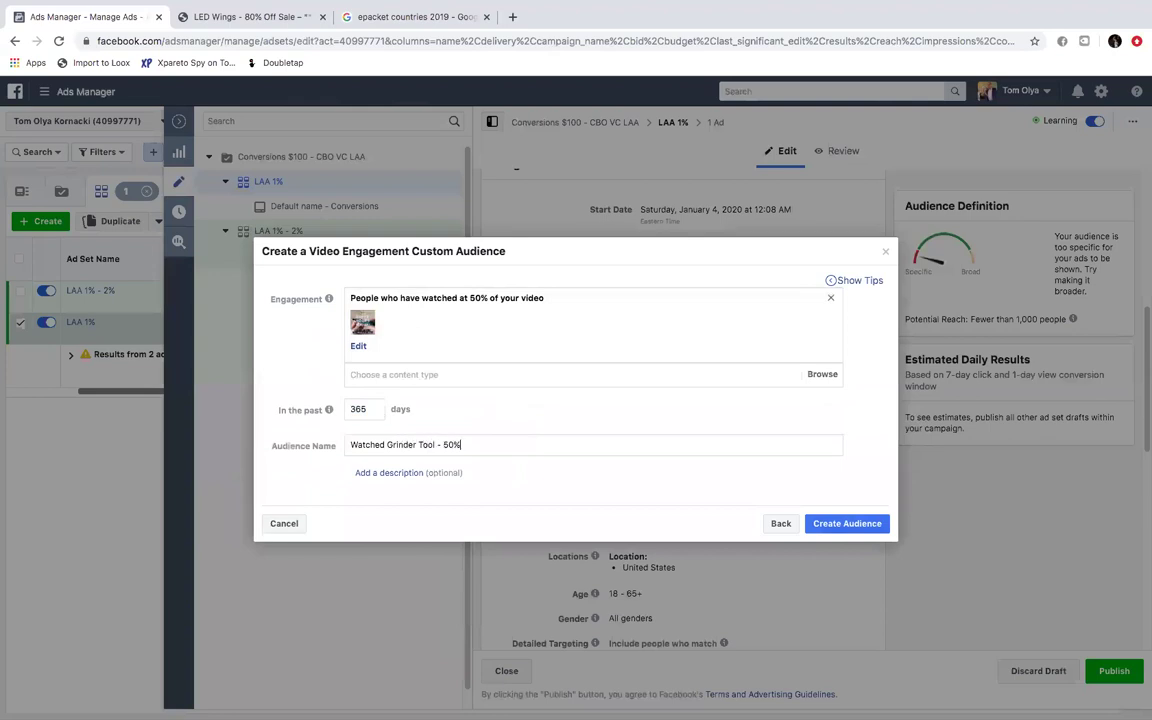
click(838, 523)
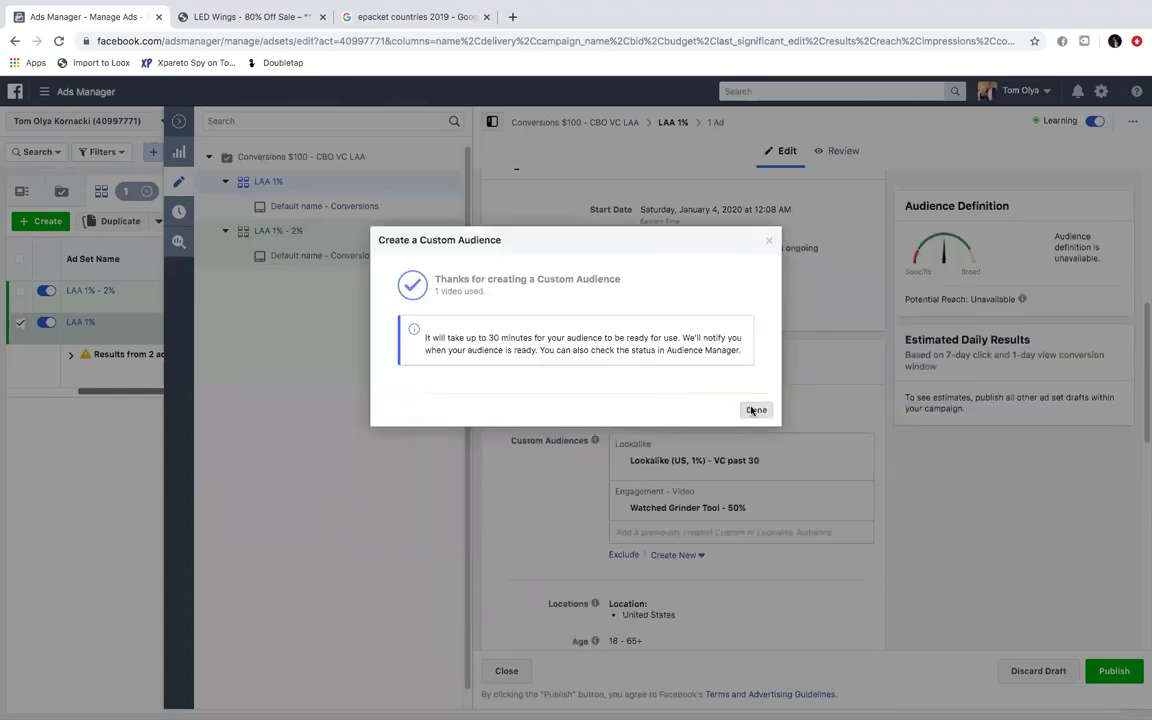
click(753, 410)
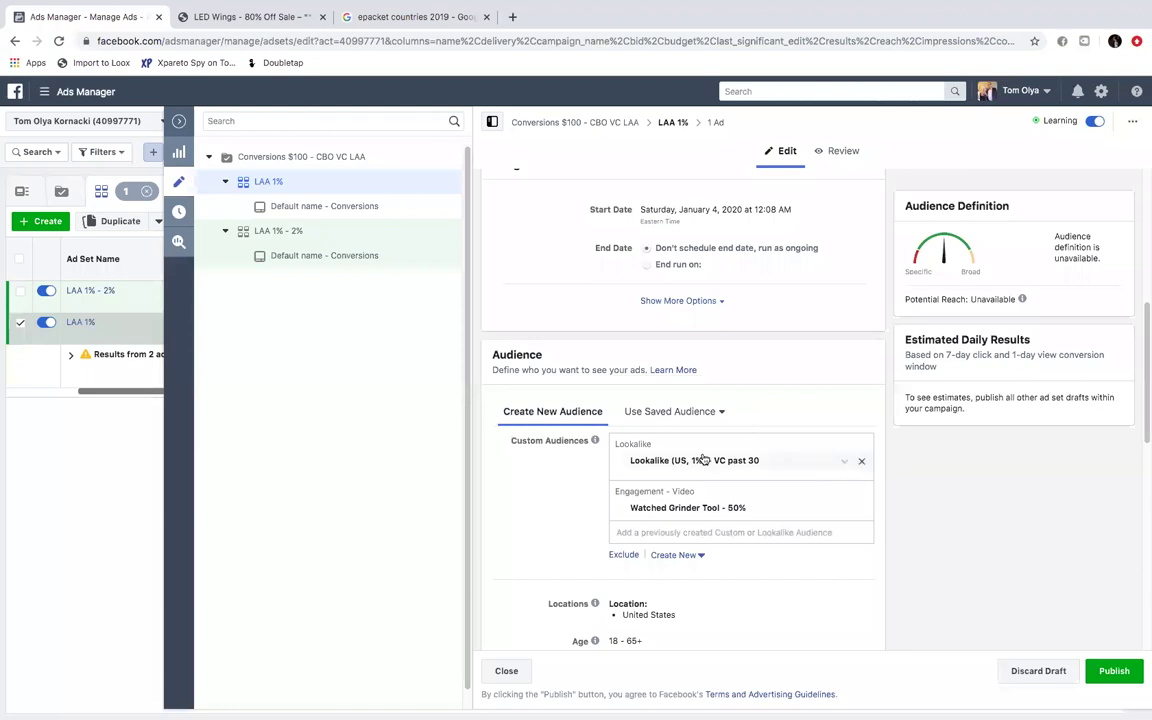
Step: Remove "Lookalike (US, 1%) - VC past 30" from the ad set and start a lookalike audience sourced from "Watched Grinder Tool - 50%"
click(862, 463)
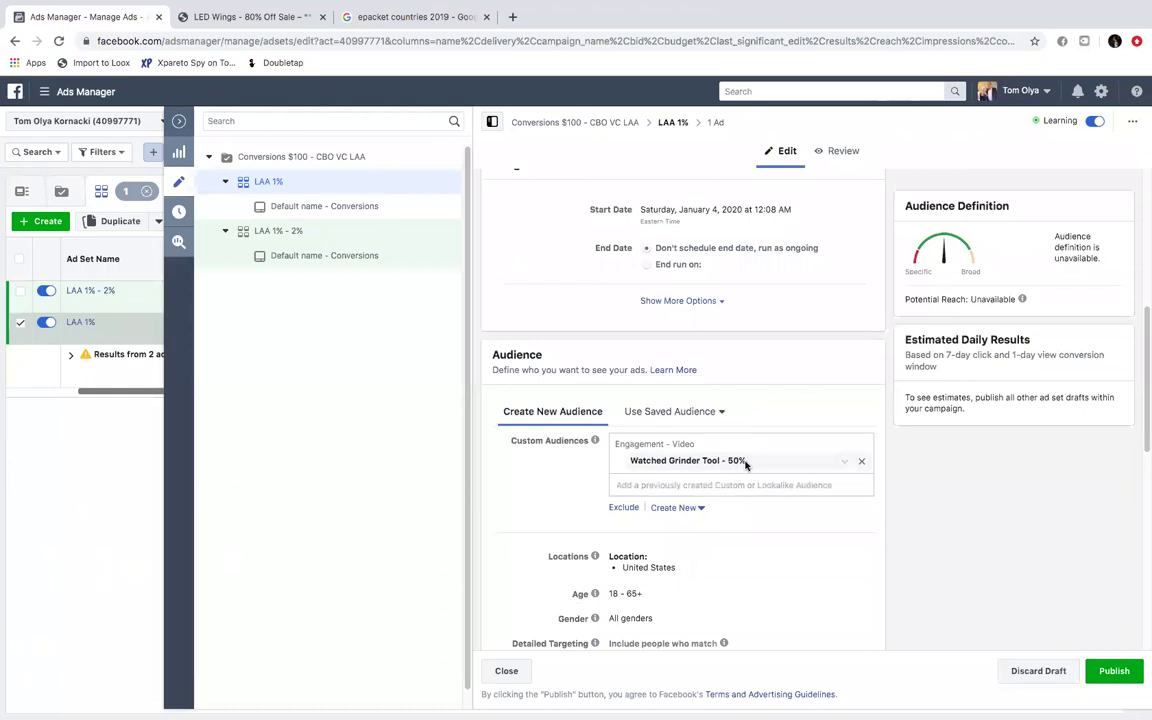
click(689, 508)
click(695, 580)
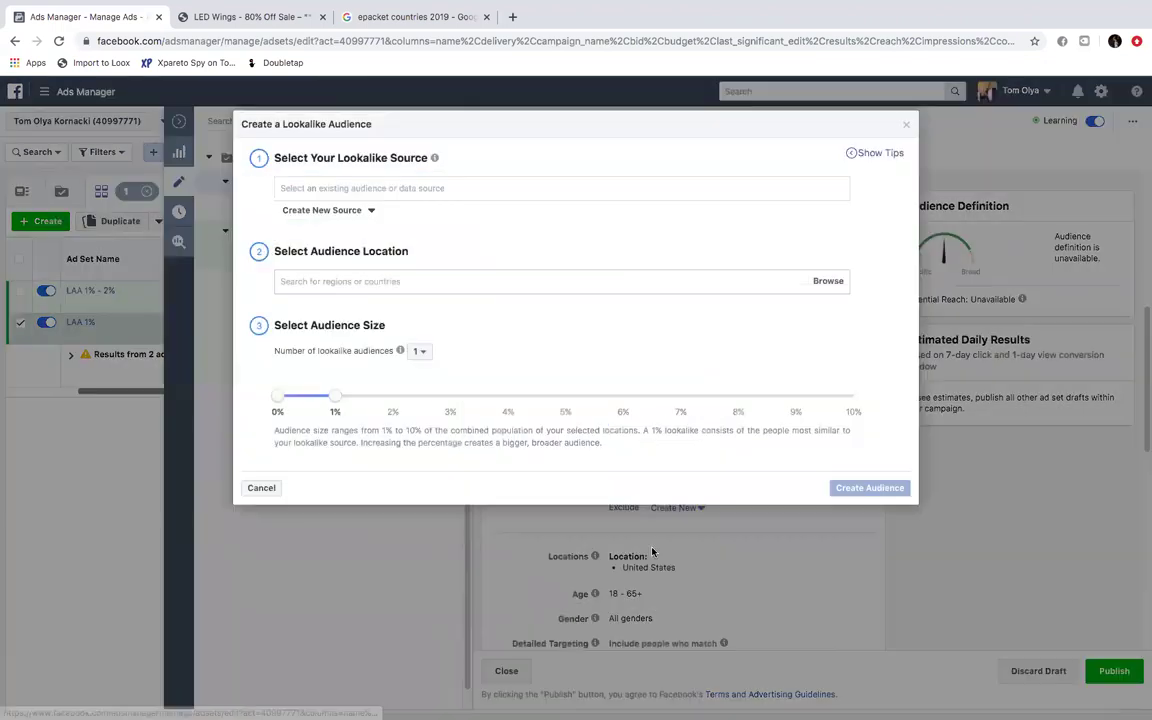
click(431, 191)
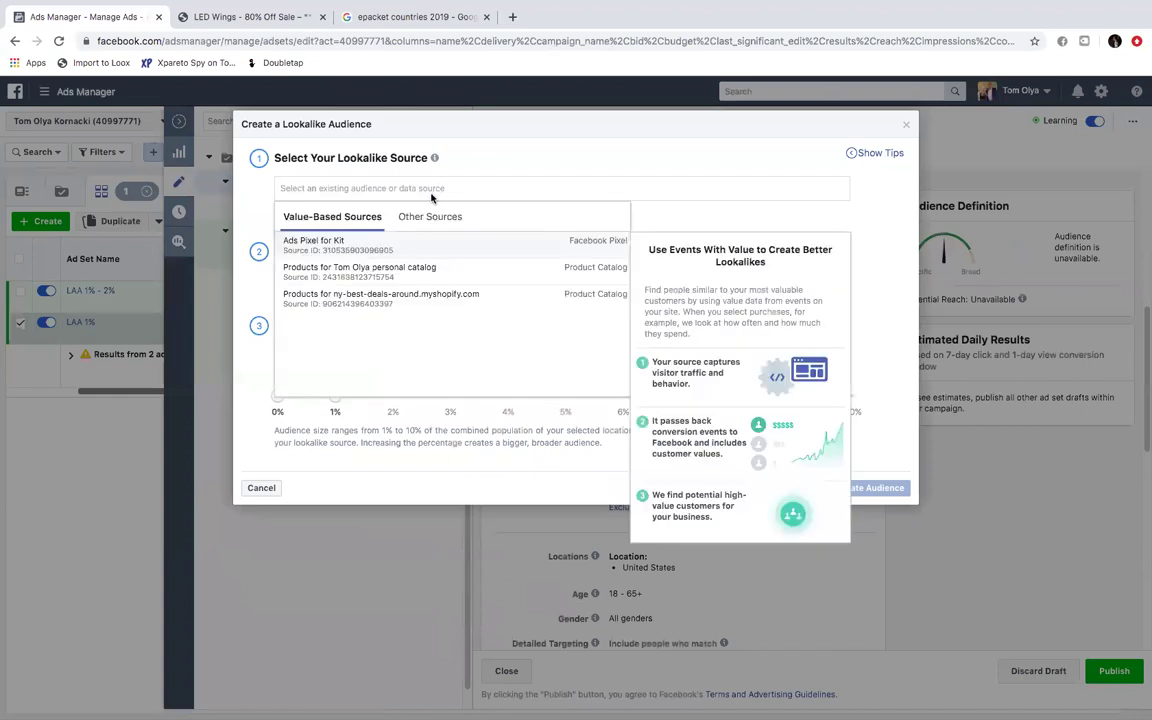
click(418, 222)
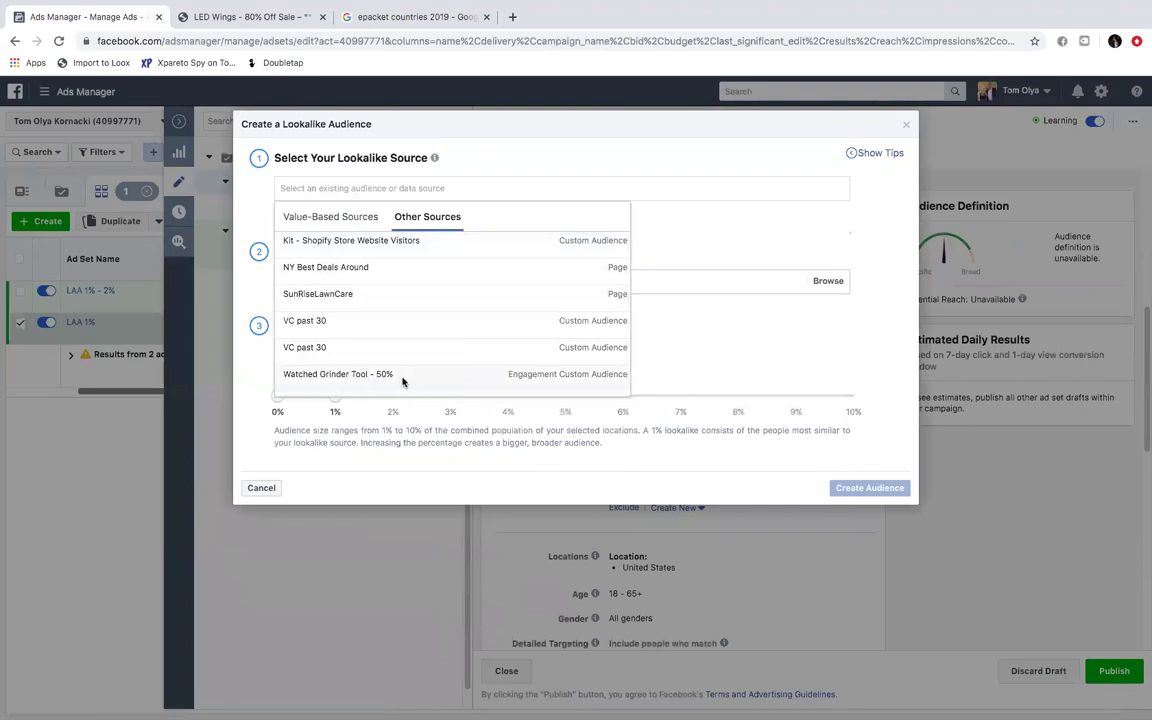
click(388, 377)
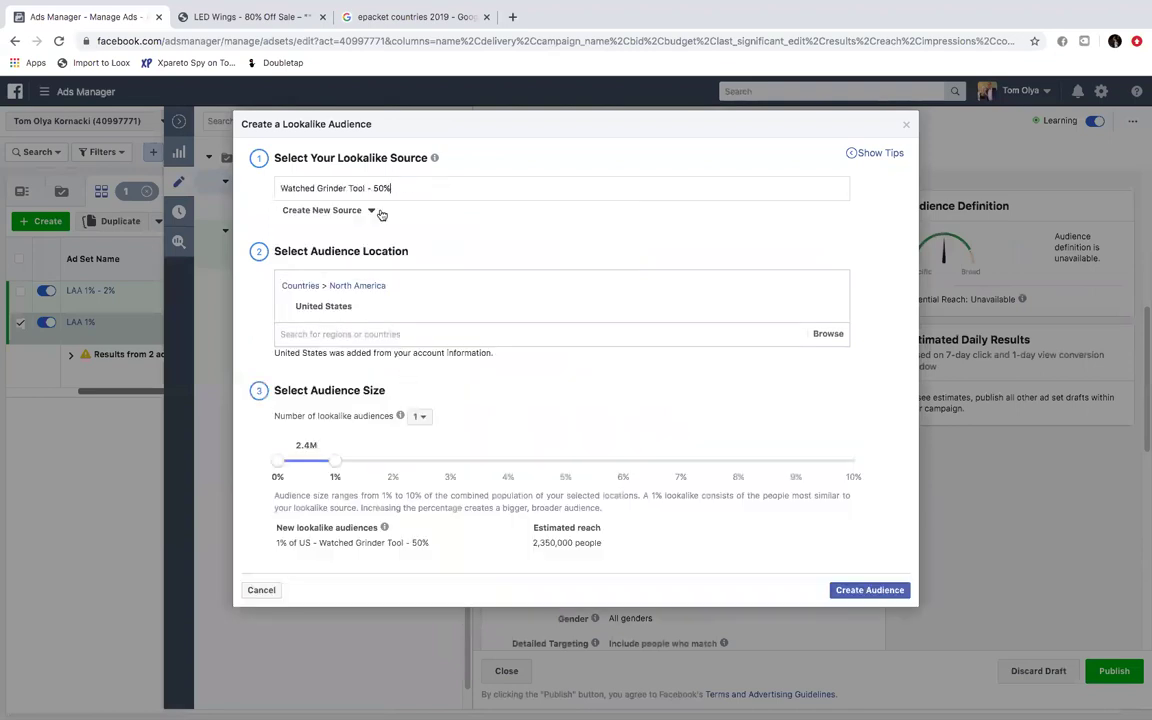
Step: Set the number of lookalike audiences to 6 for the United States and create them
click(420, 416)
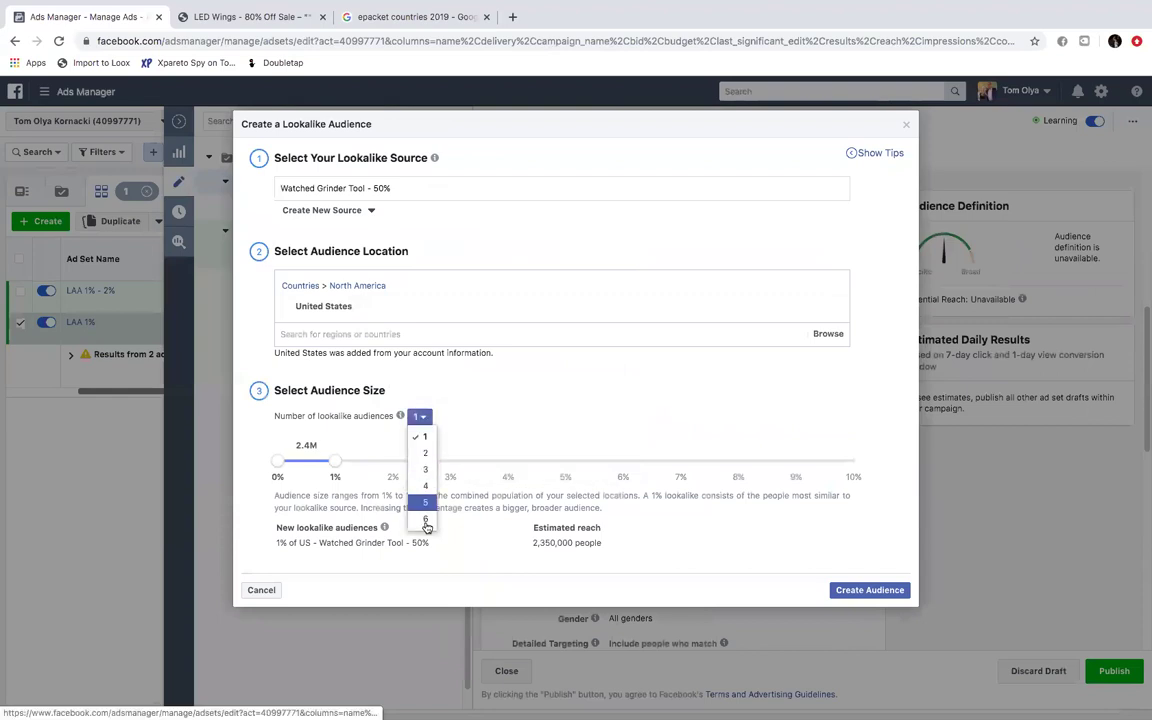
click(379, 468)
click(863, 665)
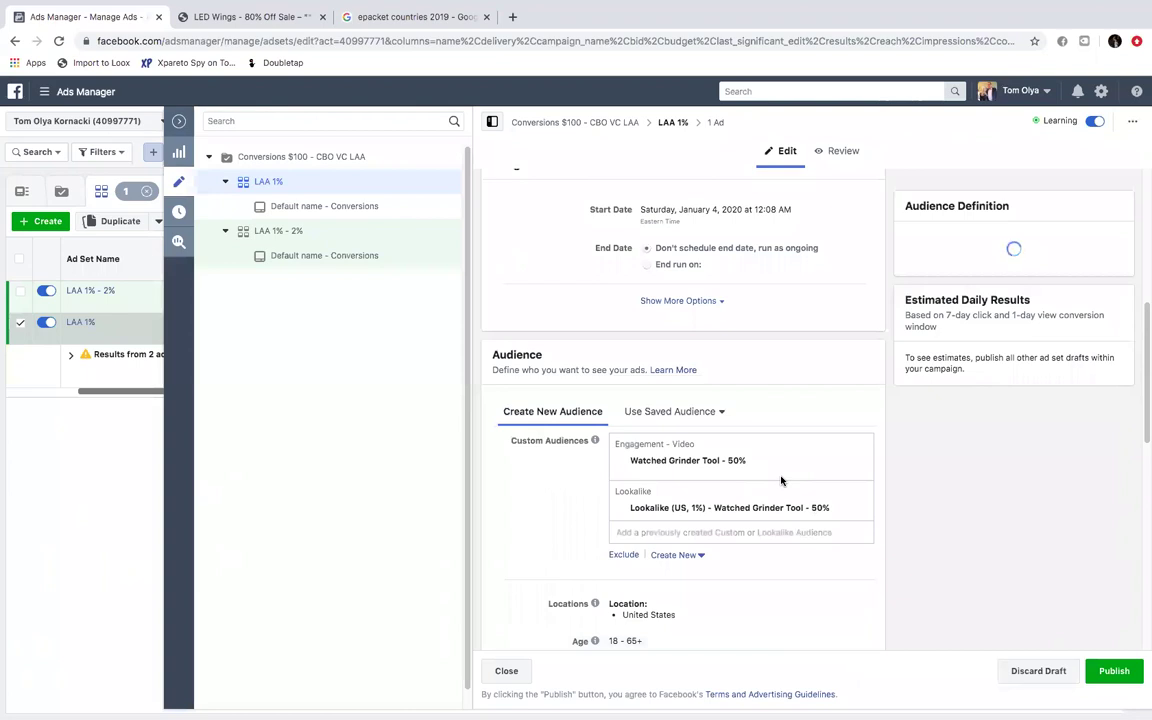
Step: Remove the video engagement audience and every lookalike except "Lookalike (US, 1%) - Watched Grinder Tool - 50%" from the ad set's custom audiences
scroll(782, 483, down, 1)
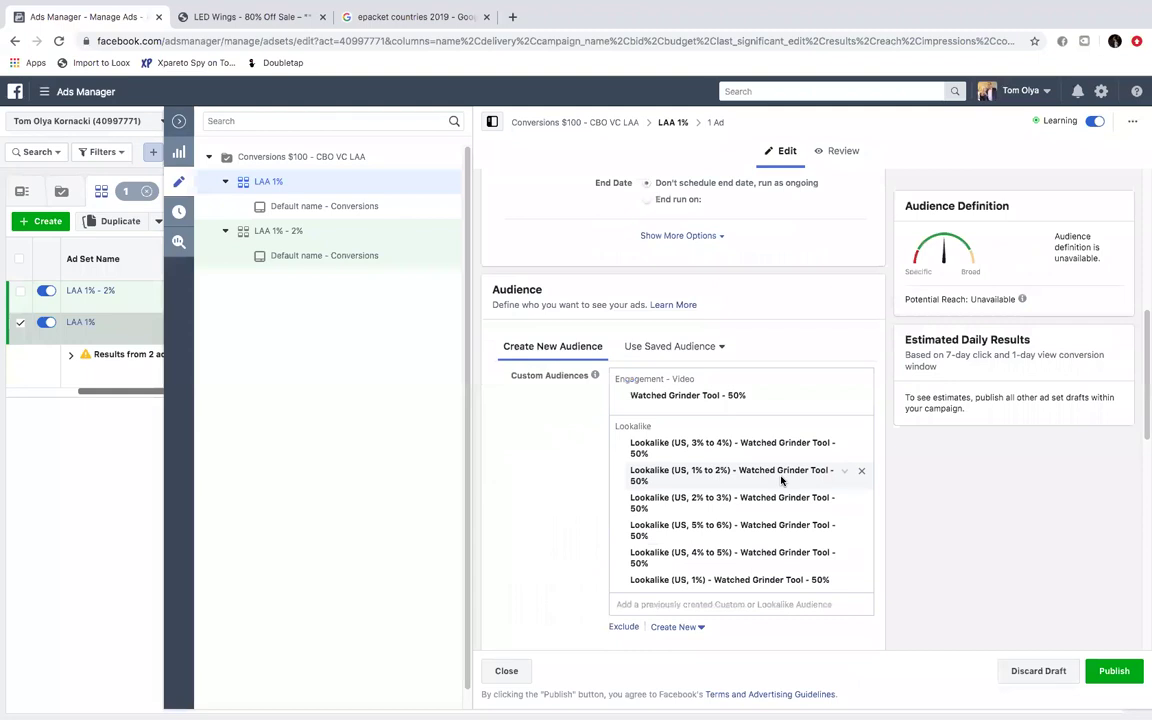
scroll(782, 481, up, 4)
drag(1143, 315, 1136, 441)
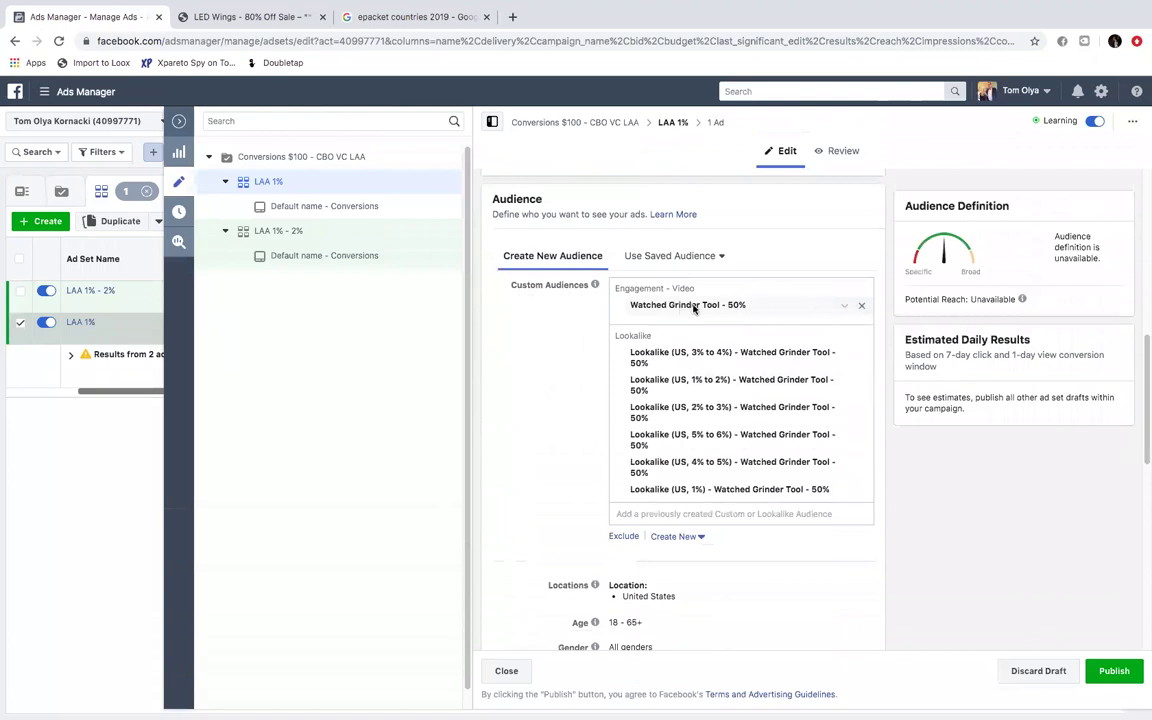
click(862, 306)
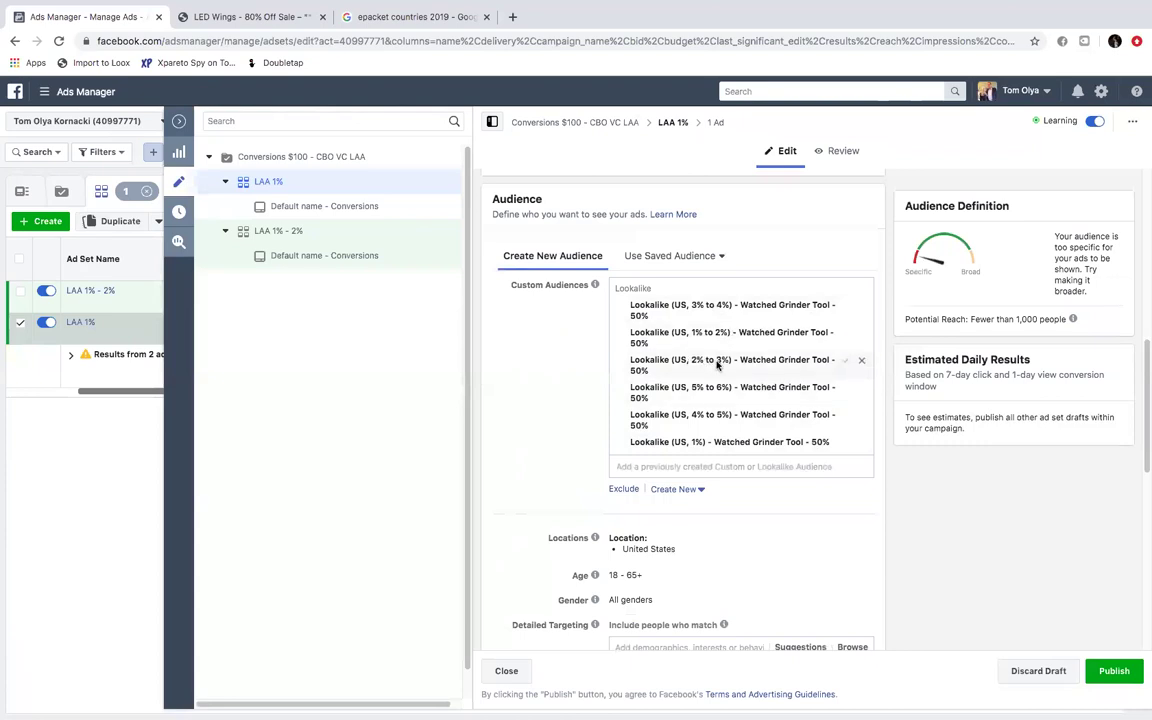
click(863, 307)
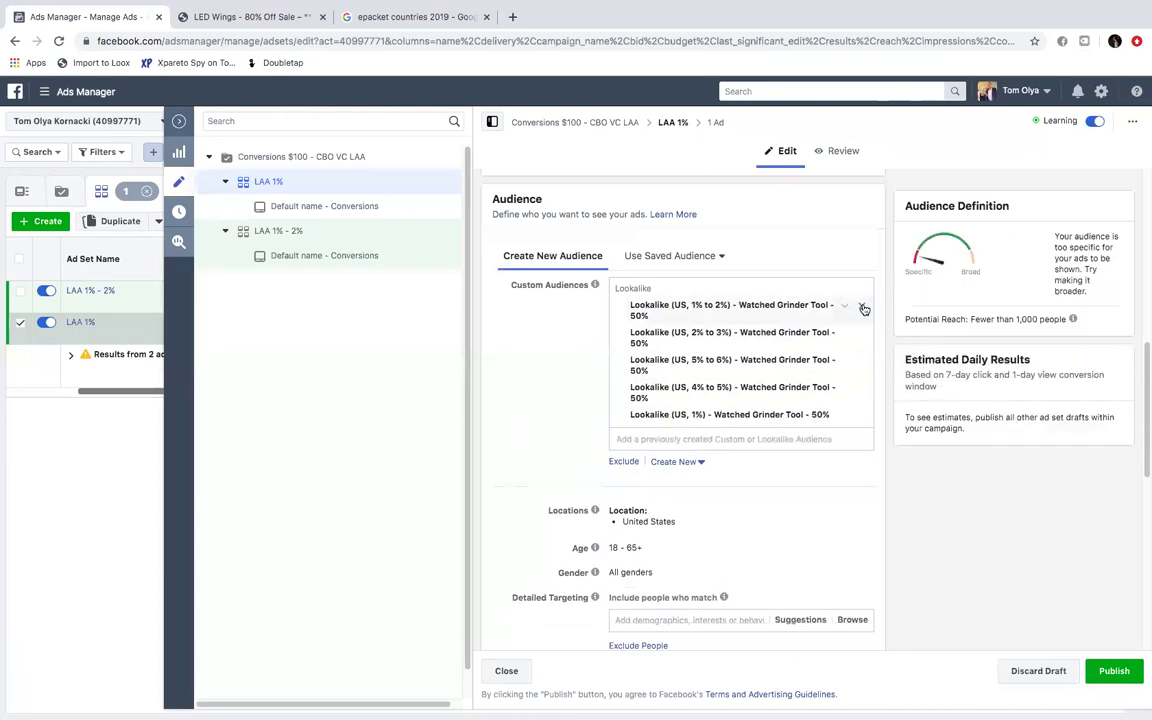
click(863, 307)
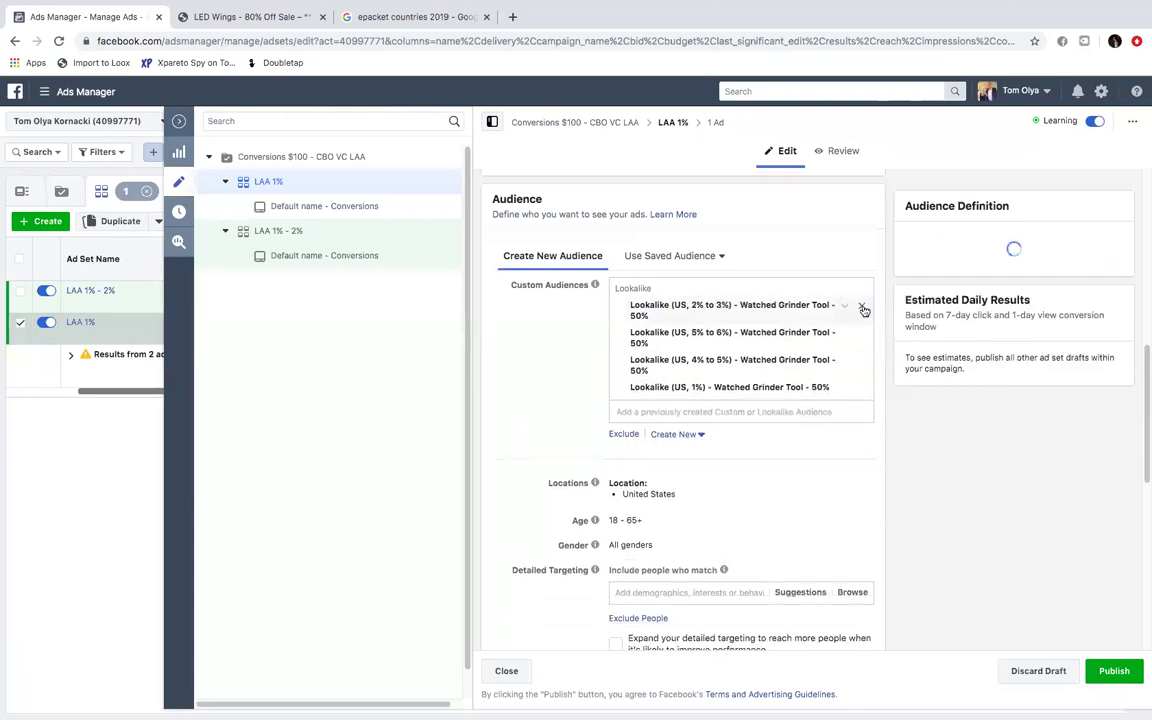
click(864, 309)
click(863, 308)
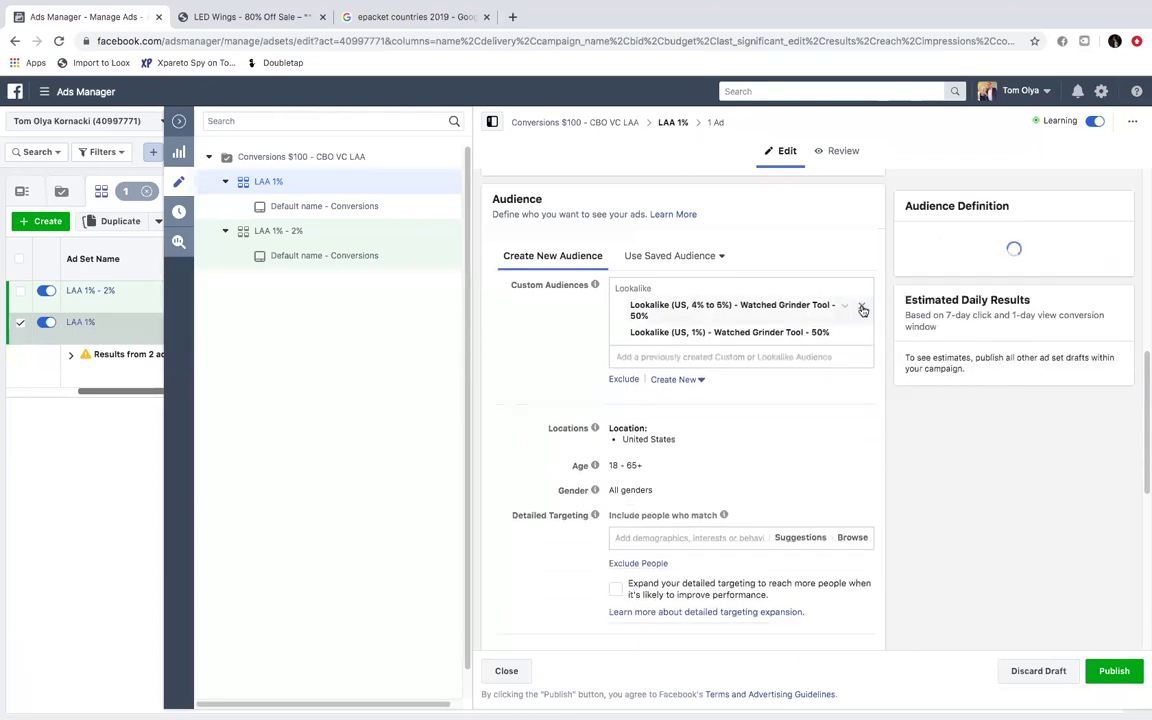
click(862, 308)
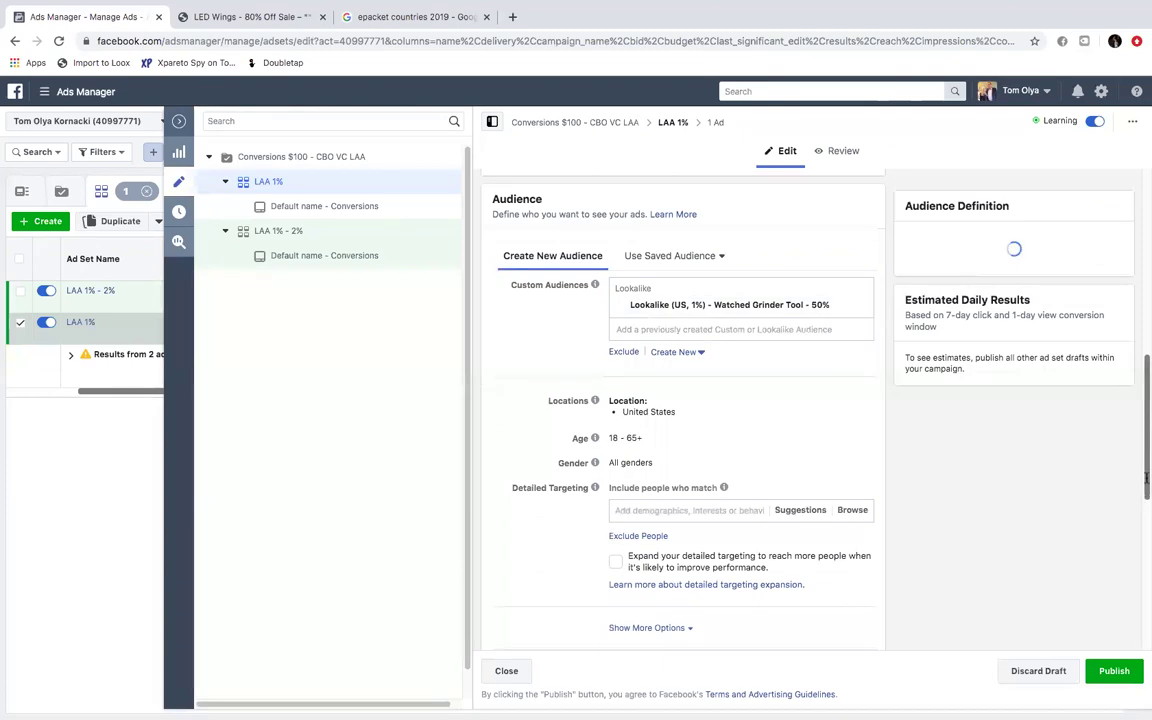
Step: Close the "LAA 1%" ad set without publishing its draft, return to the campaign list and deselect "Conversions $100 - CBO VC LAA"
scroll(1143, 538, down, 4)
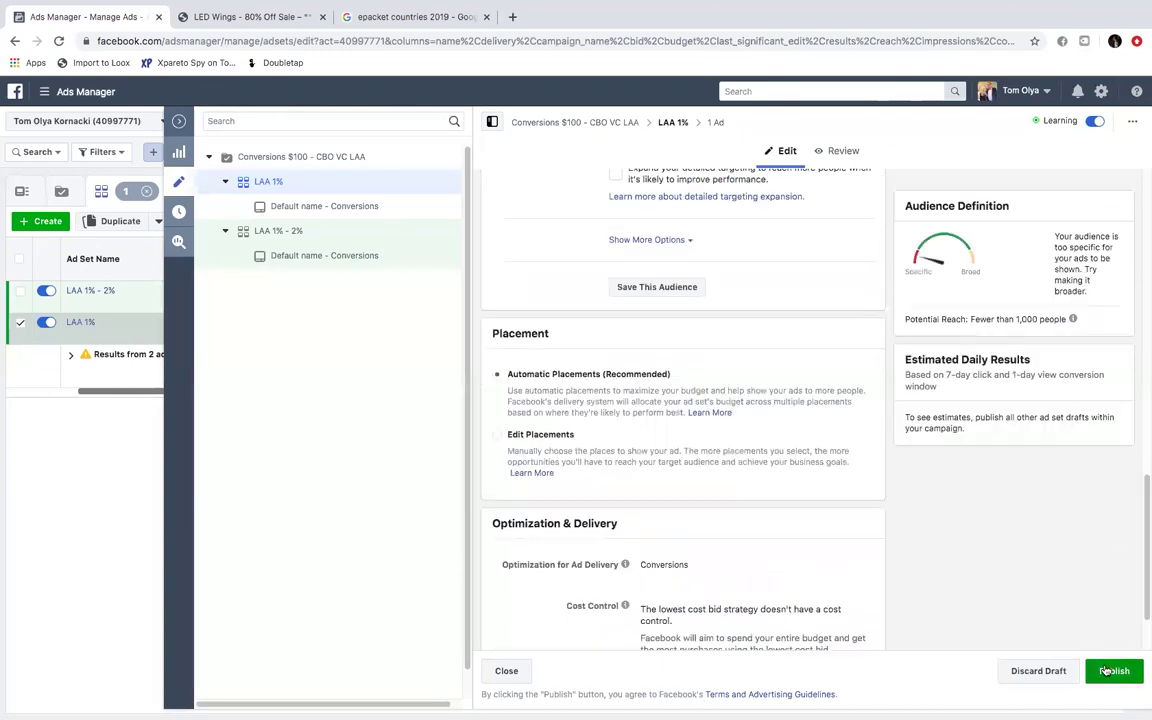
scroll(1030, 490, up, 6)
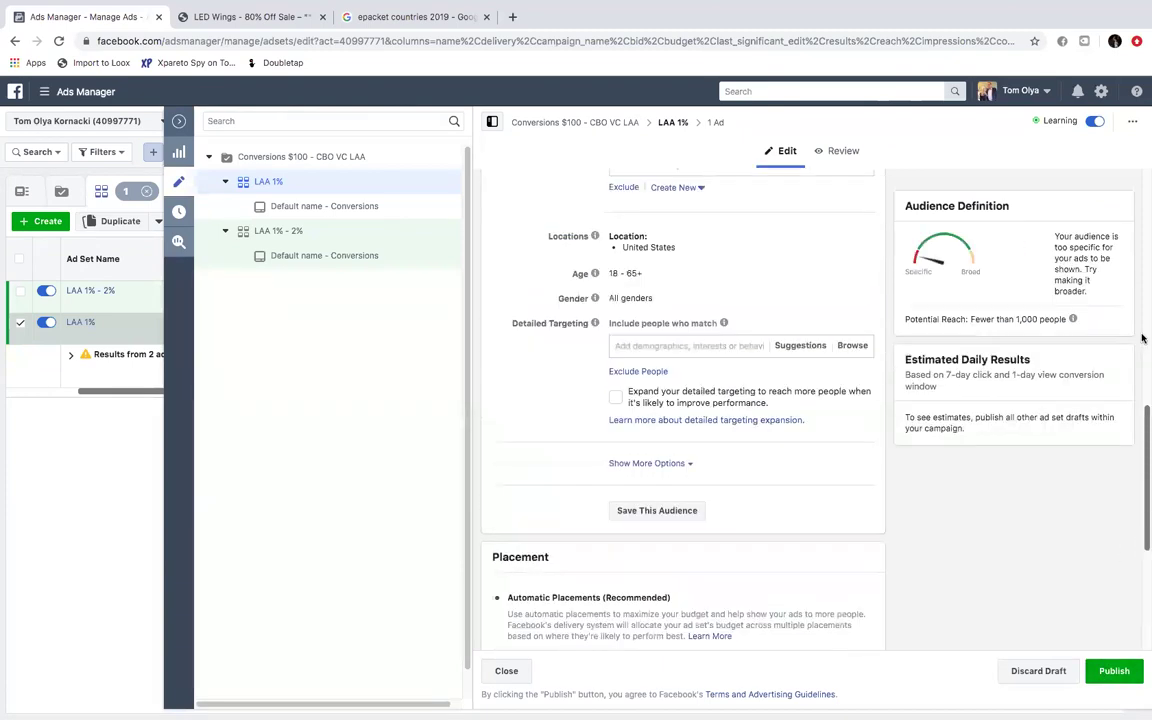
click(178, 122)
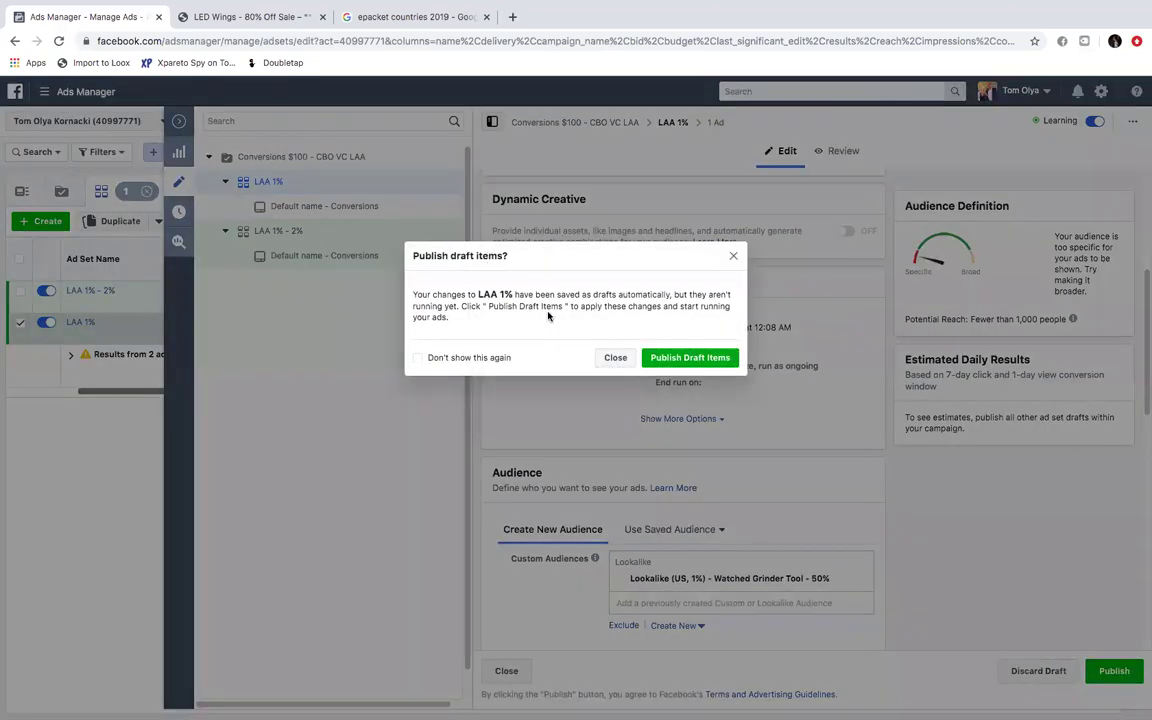
click(617, 360)
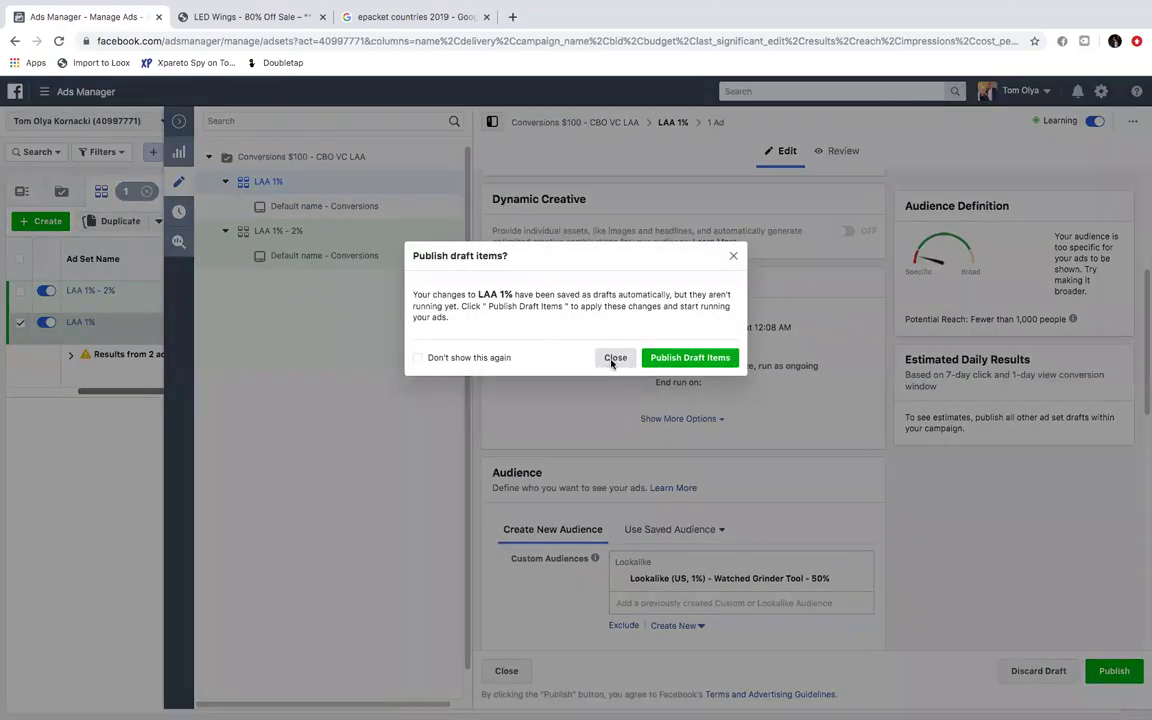
click(258, 194)
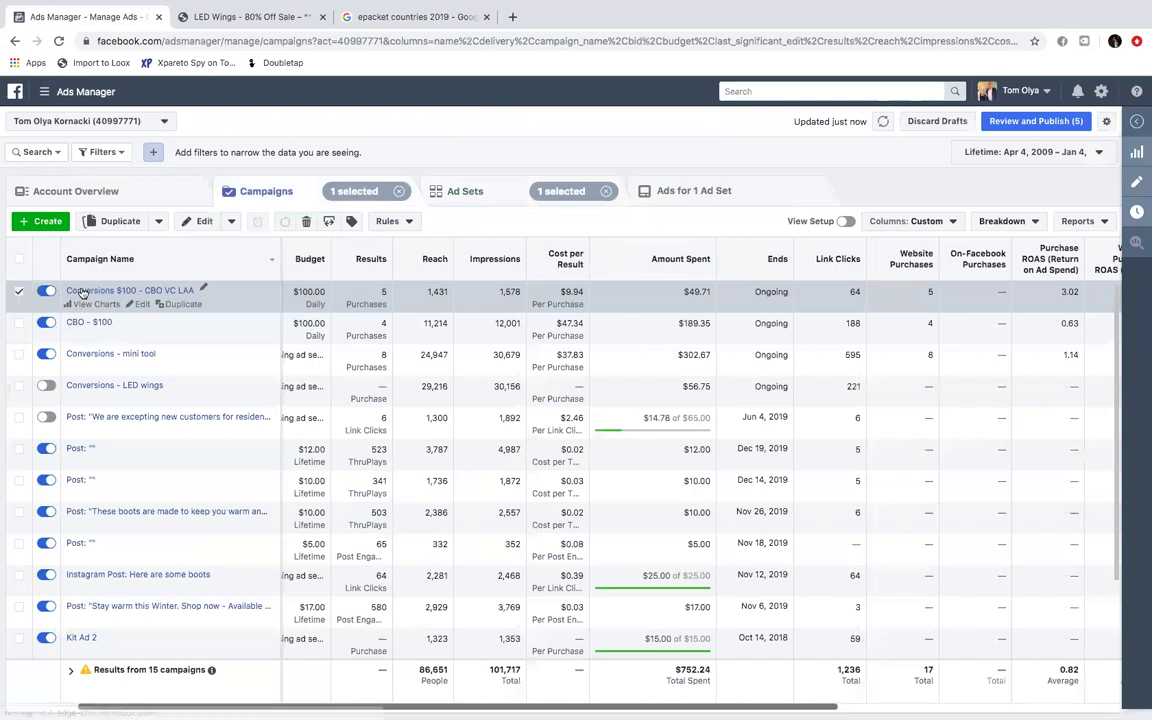
click(19, 292)
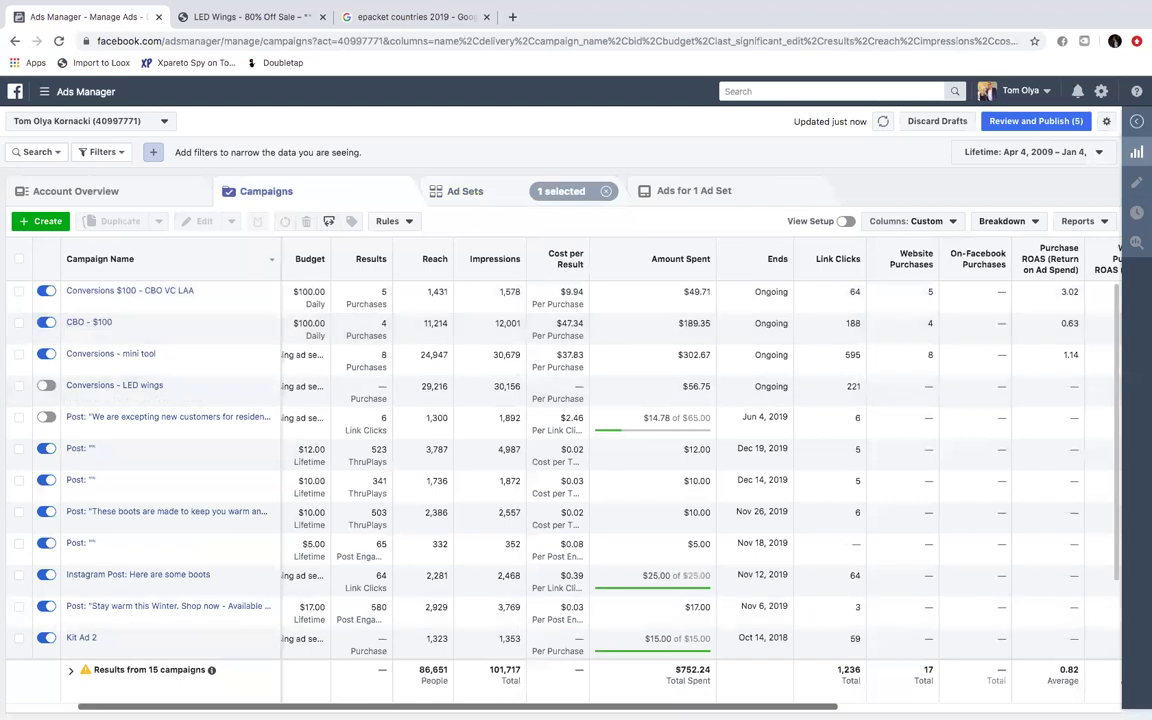
Step: Examine the delivery, spend, purchase and ROAS figures across the full campaign list
scroll(576, 450, left, 5)
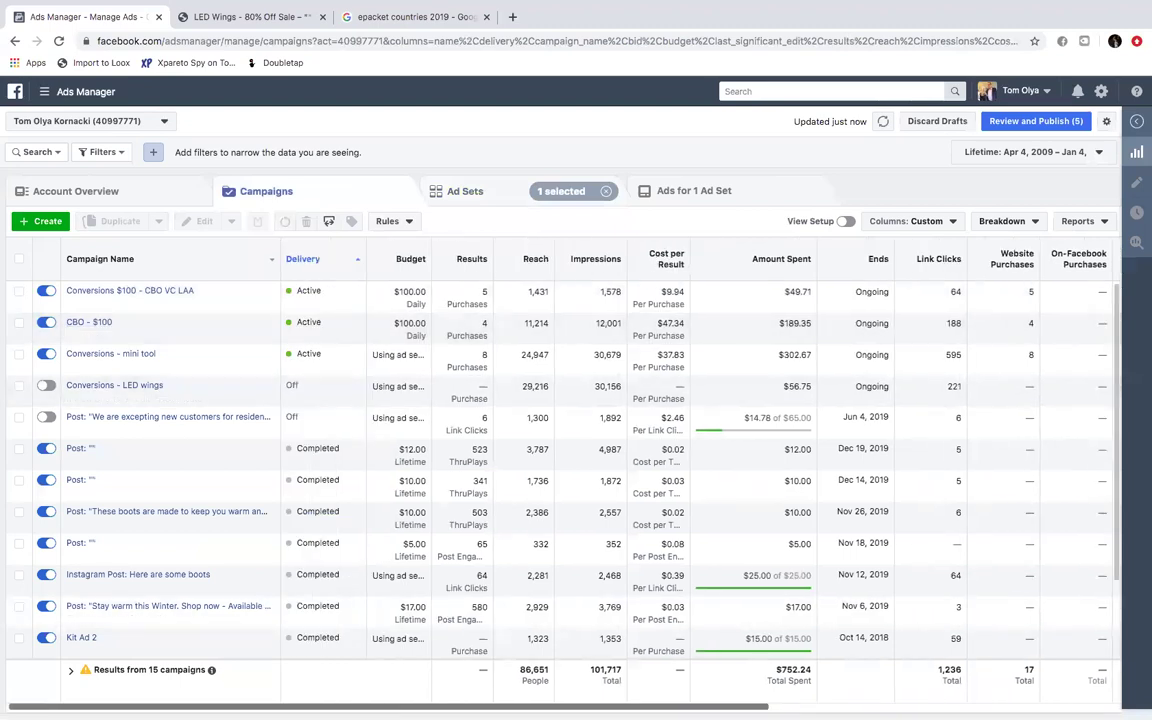
scroll(576, 450, right, 4)
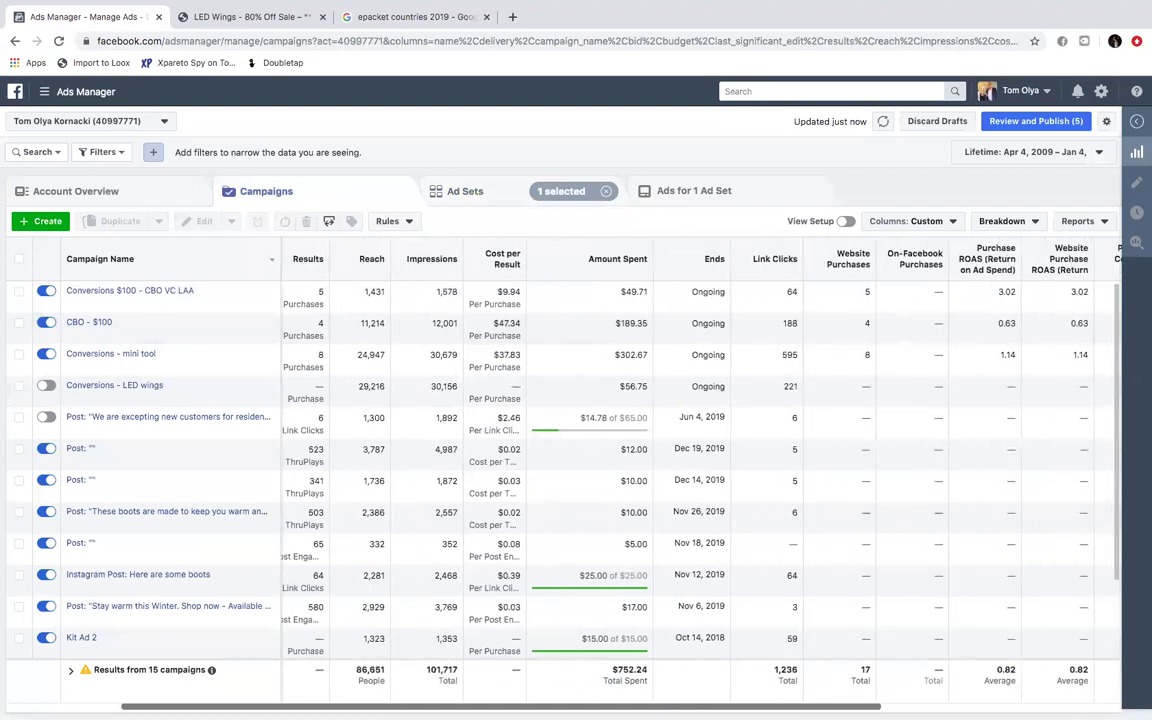
scroll(576, 450, right, 4)
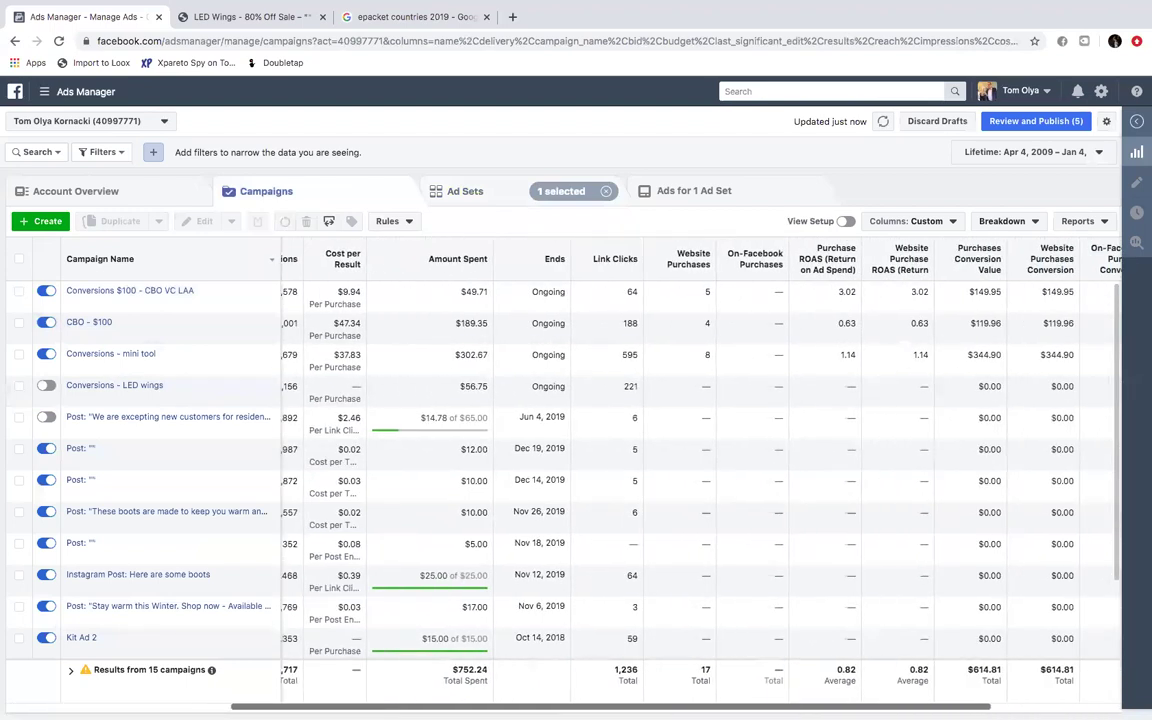
scroll(576, 450, left, 6)
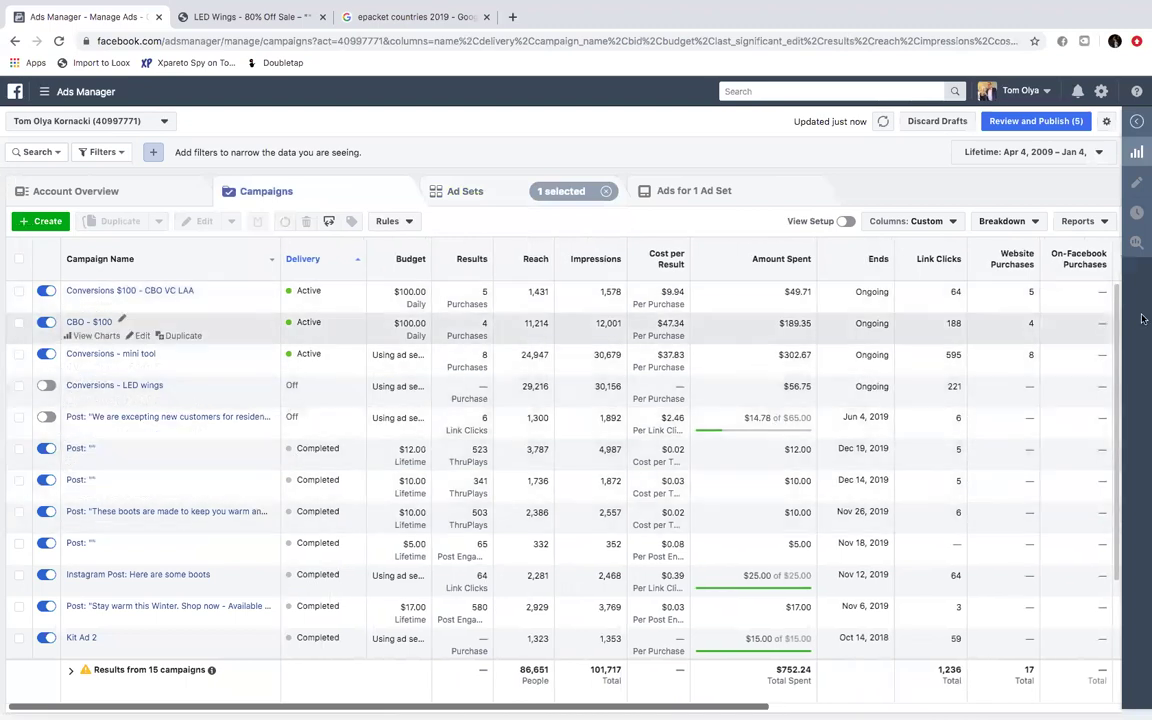
scroll(1118, 425, down, 3)
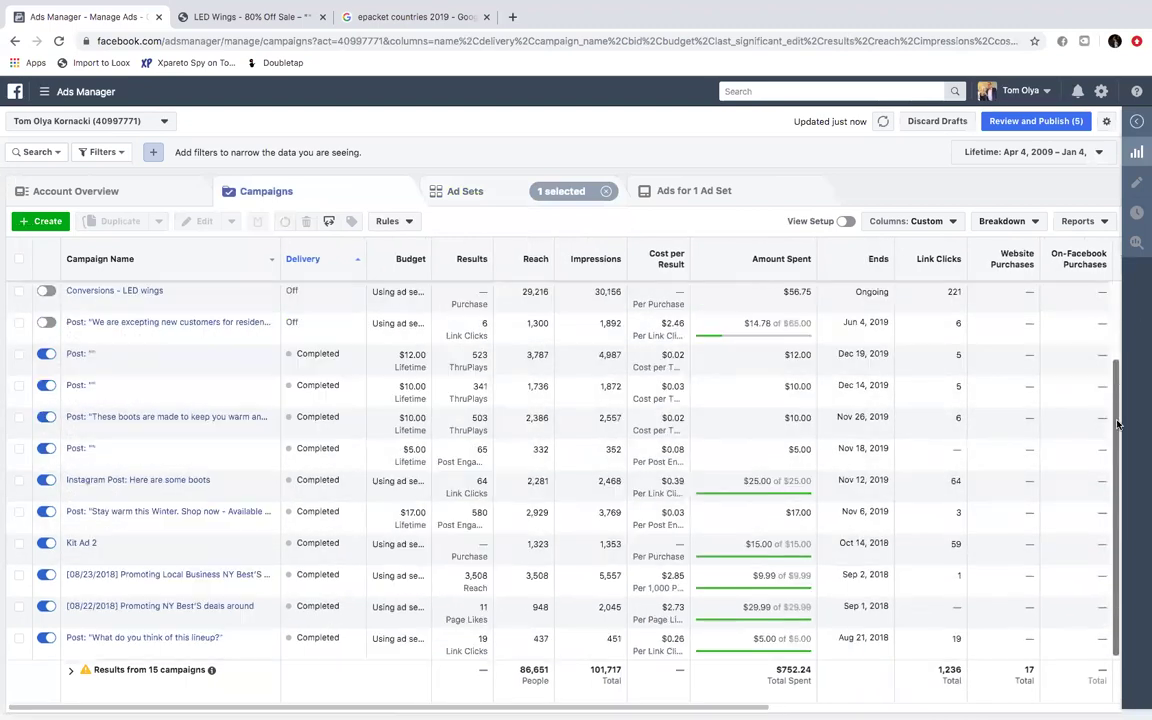
scroll(1118, 314, up, 3)
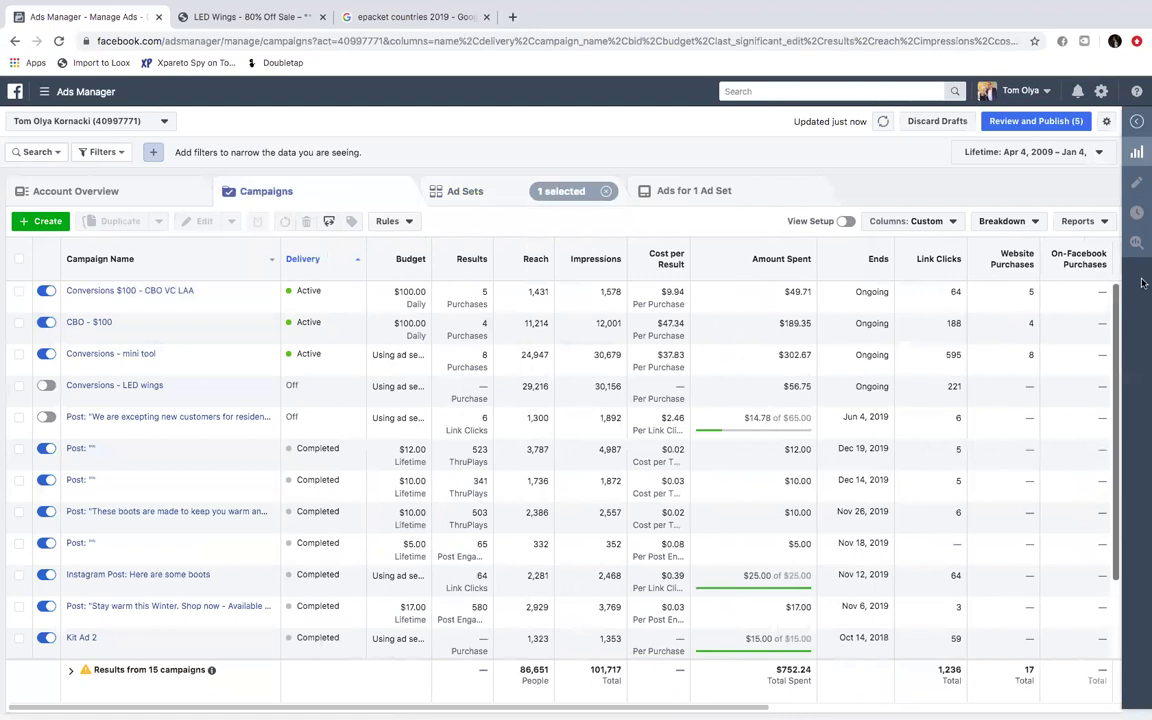
drag(1116, 322, 1116, 398)
scroll(866, 285, up, 3)
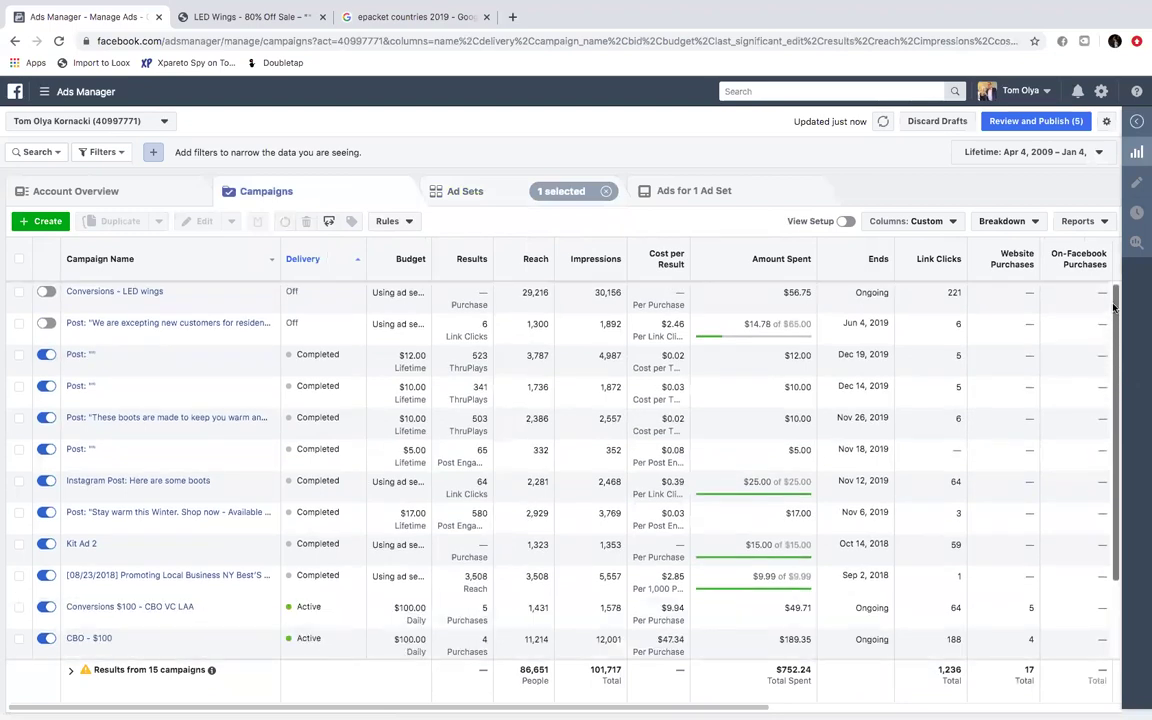